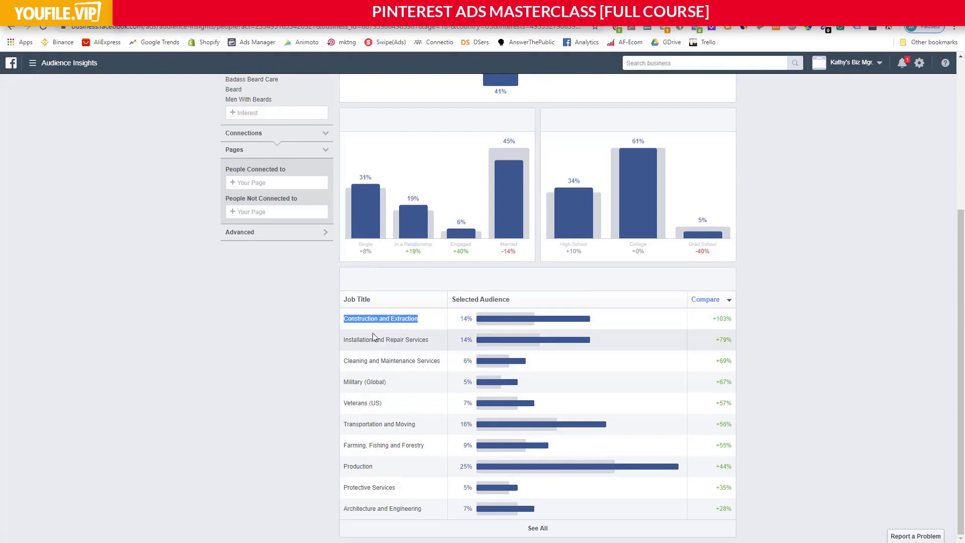
# Examine the leading job titles of the audience, from Construction and Extraction to Cleaning and Maintenance Services.
pyautogui.moveTo(352, 340); pyautogui.dragTo(440, 340)
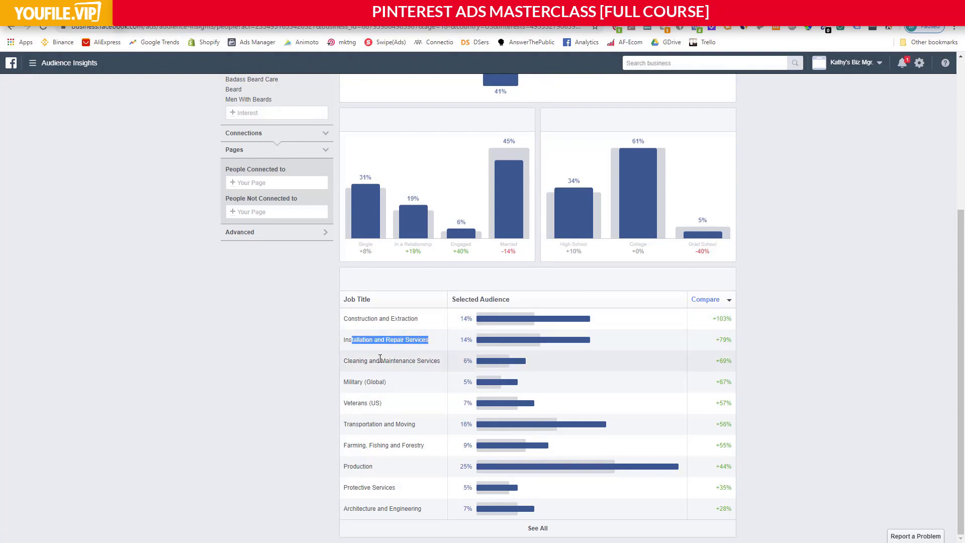
pyautogui.moveTo(364, 361); pyautogui.dragTo(427, 362)
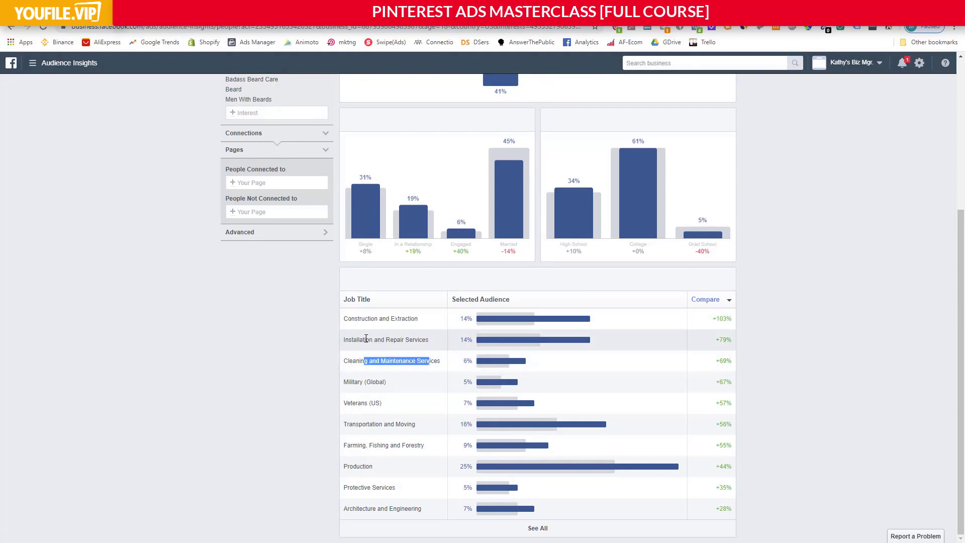
pyautogui.moveTo(364, 340); pyautogui.dragTo(401, 343)
pyautogui.moveTo(352, 319); pyautogui.dragTo(411, 319)
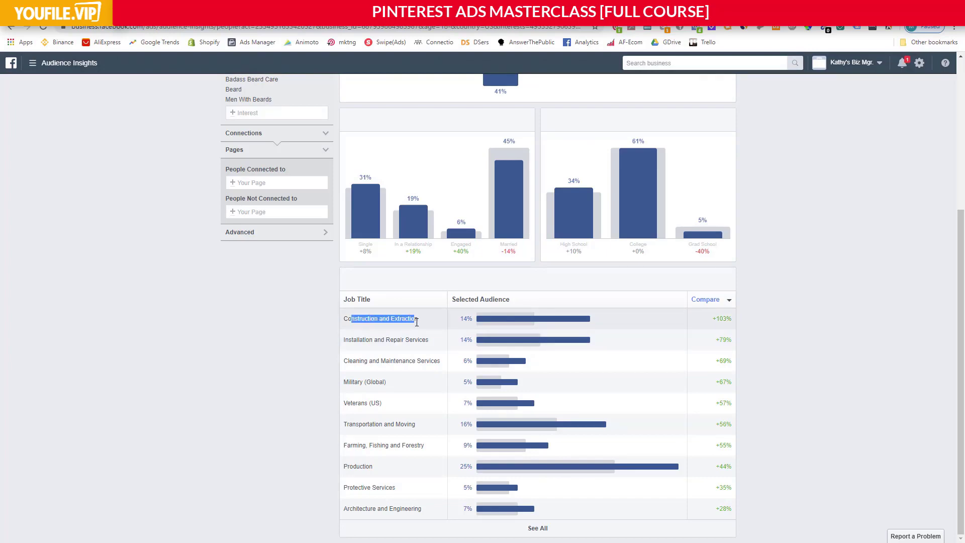
pyautogui.moveTo(357, 340); pyautogui.dragTo(403, 347)
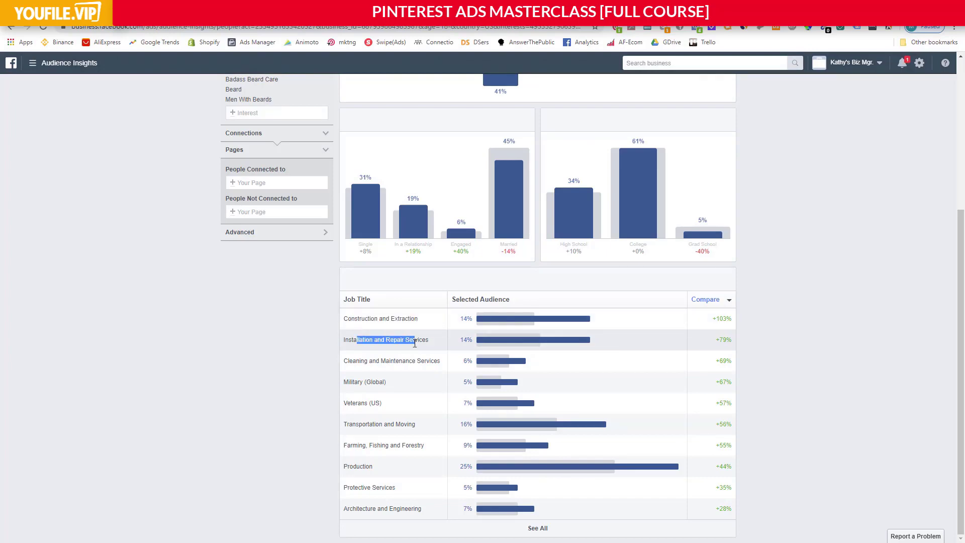
# View the audience's page likes, look through the American AF clothing company's page, and return to the insights.
pyautogui.scroll(5, 317, 322)
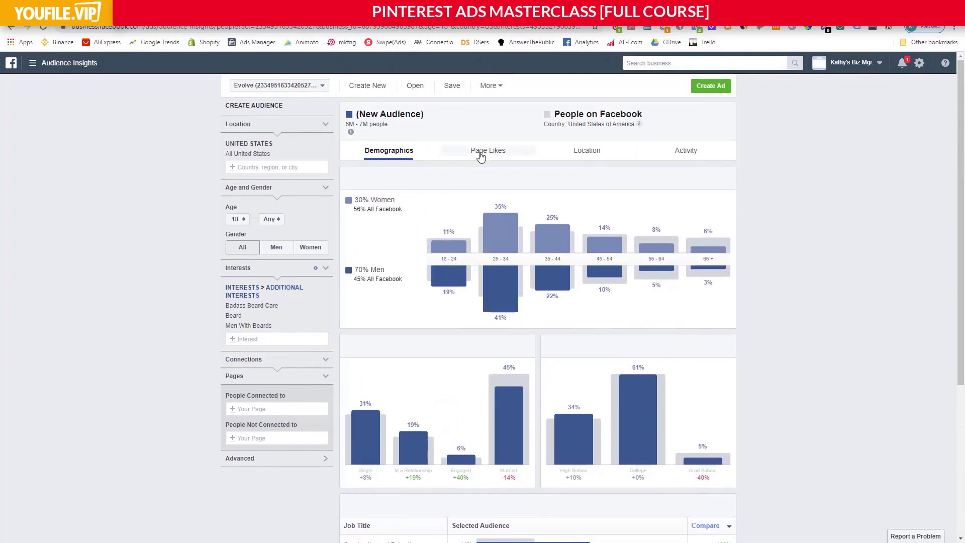
pyautogui.click(480, 153)
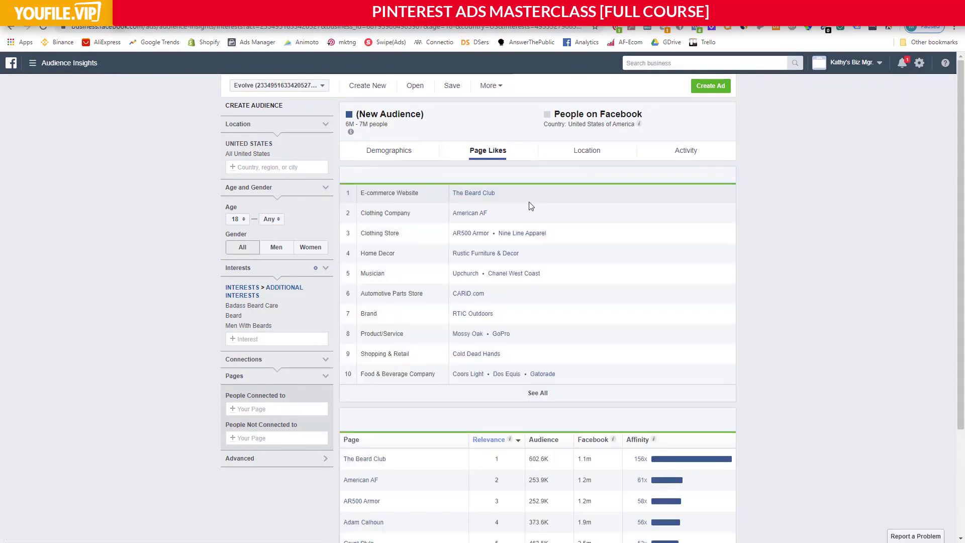
pyautogui.click(470, 214)
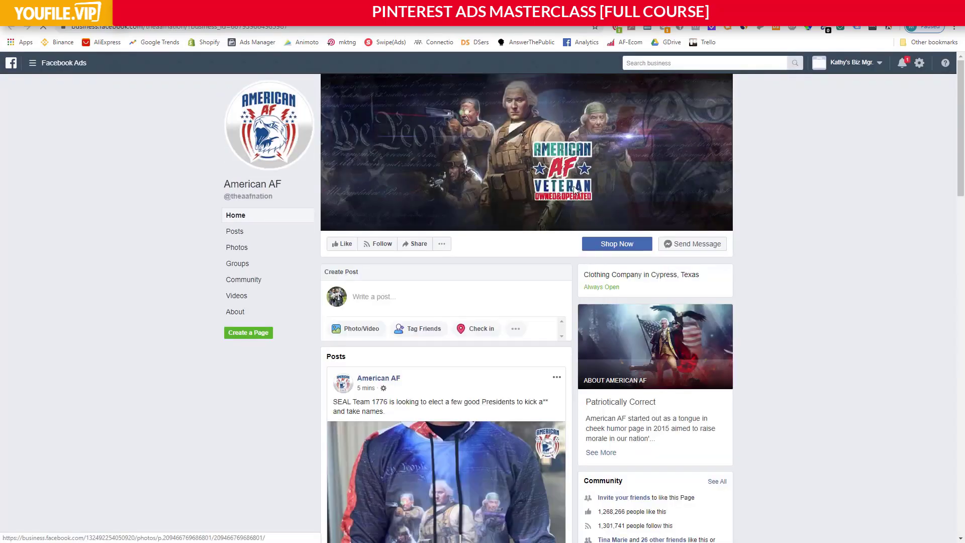
pyautogui.scroll(-10, 588, 201)
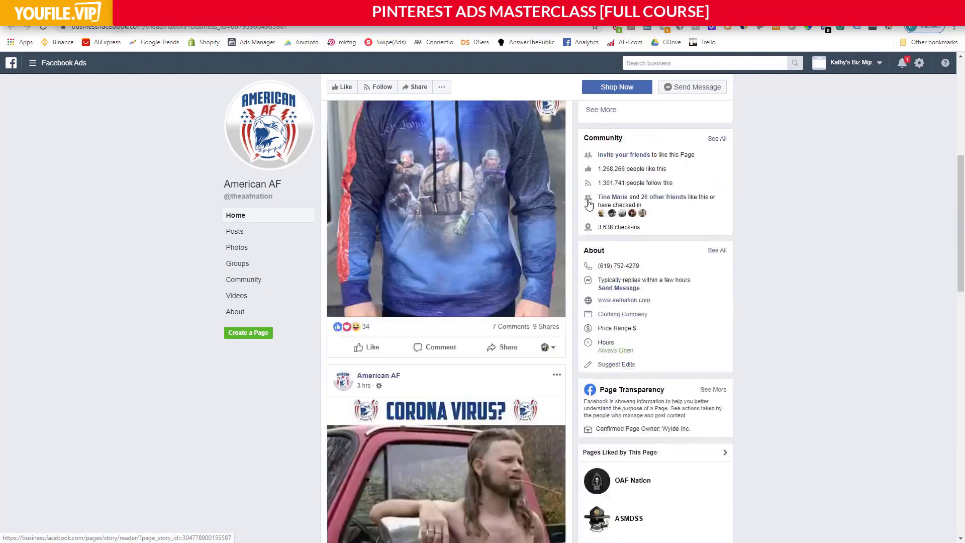
pyautogui.scroll(10, 588, 203)
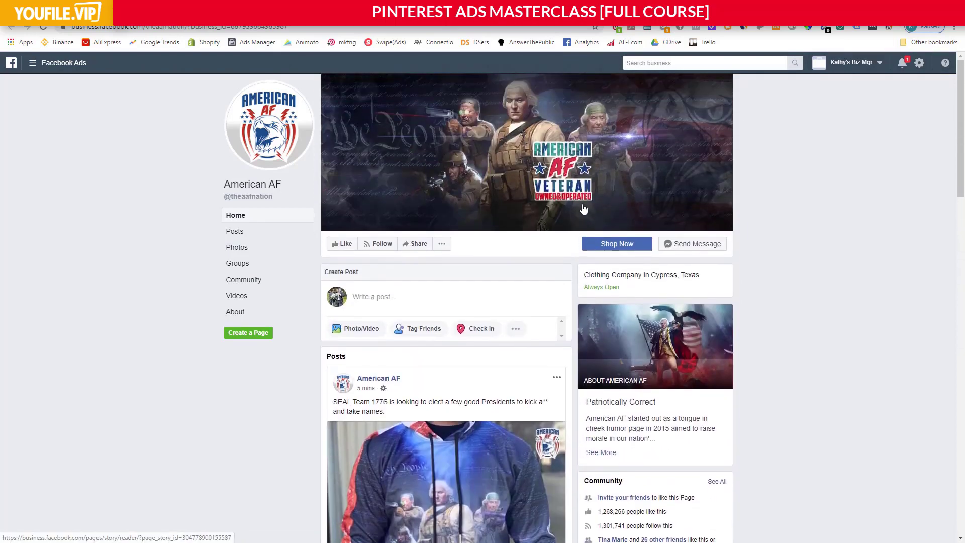
pyautogui.scroll(-13, 583, 209)
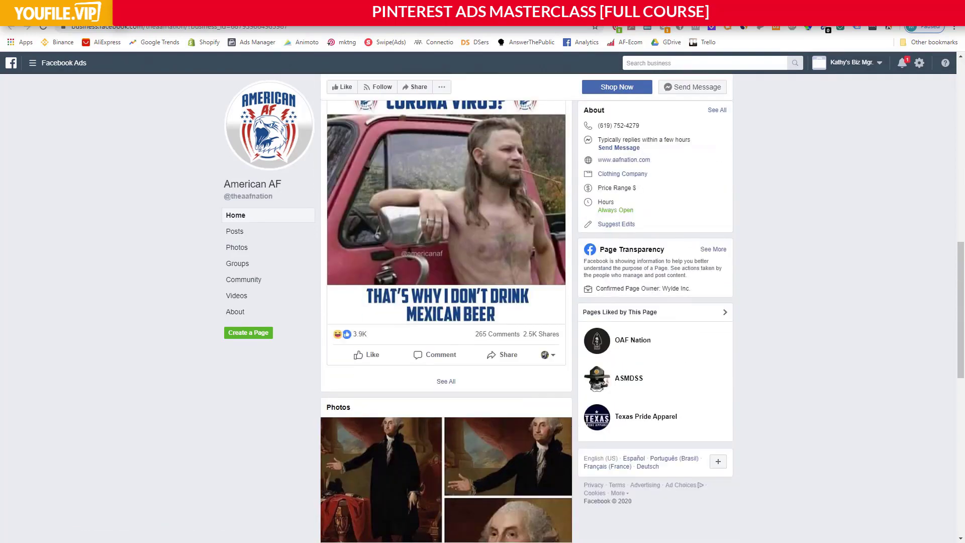
pyautogui.hotkey('ctrl', 'w')
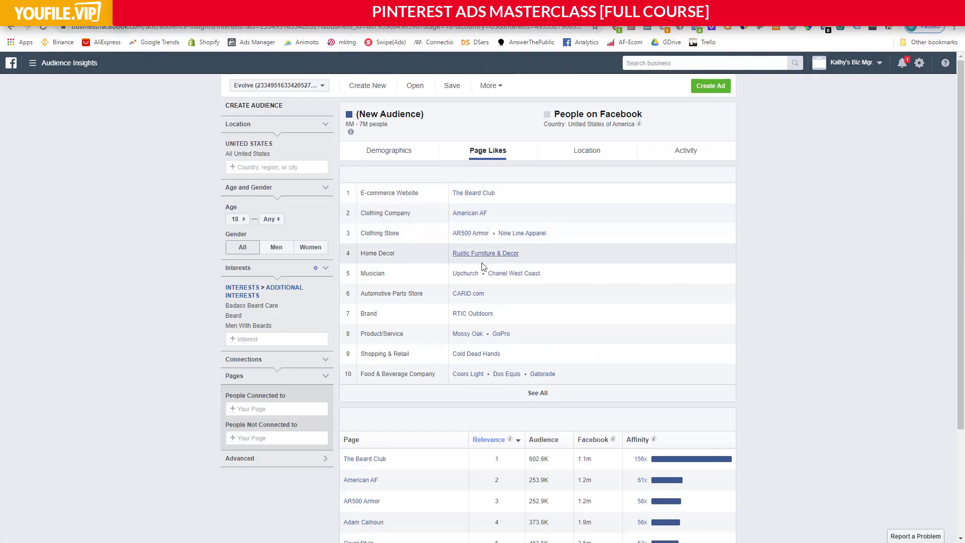
# Expand the page relevance and affinity table beyond its first ten pages and look through it.
pyautogui.scroll(-3, 482, 271)
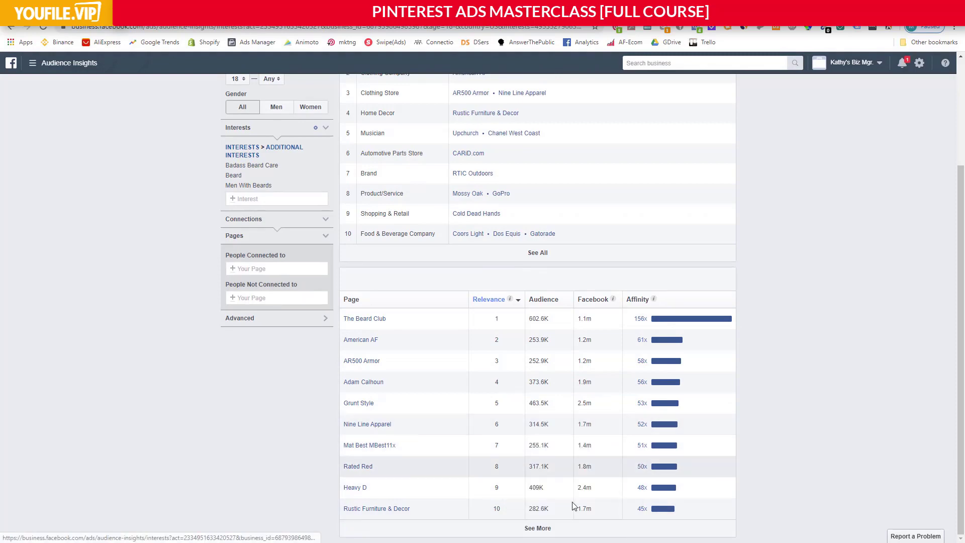
pyautogui.click(538, 528)
pyautogui.scroll(-4, 527, 422)
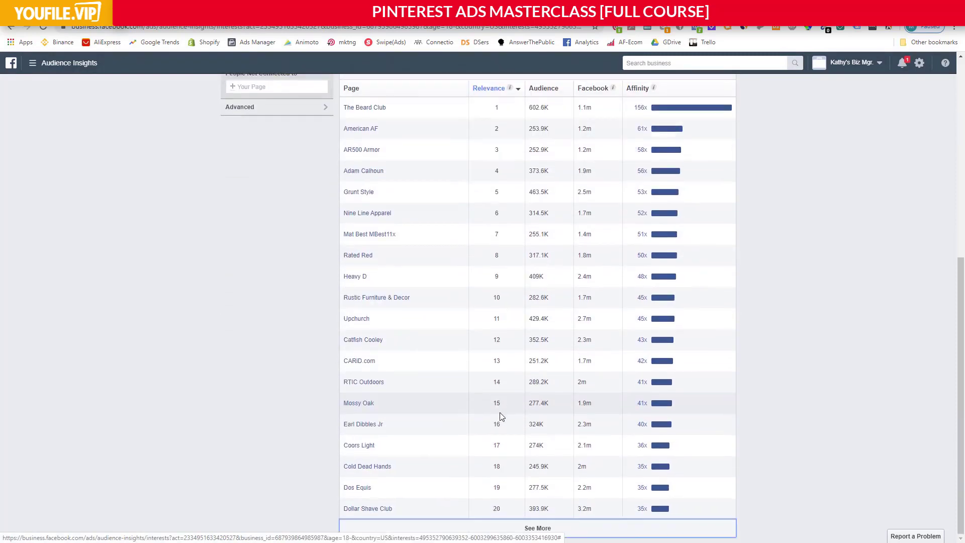
# Expand the page-like categories to show all and review the brands, stores and public figures listed in each.
pyautogui.scroll(5, 468, 397)
pyautogui.scroll(2, 442, 377)
pyautogui.click(537, 394)
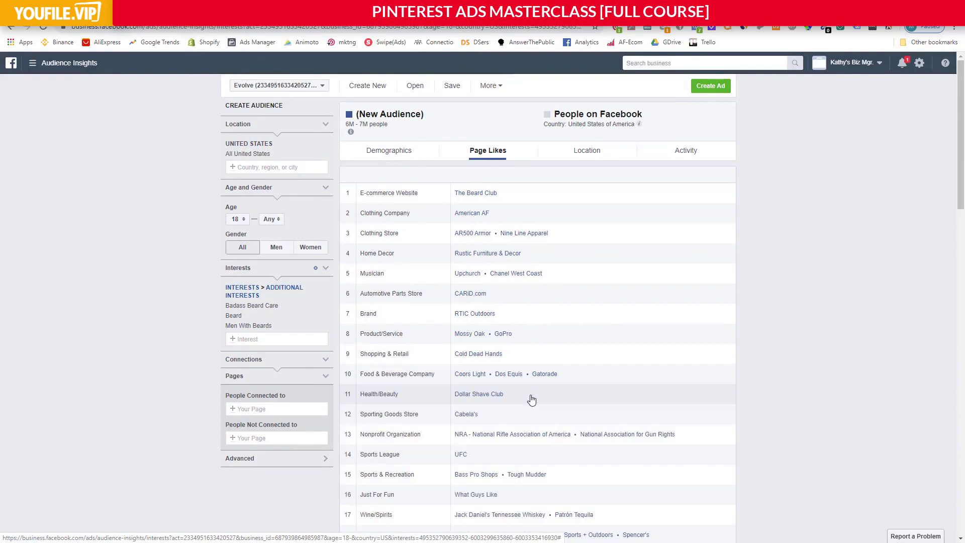
pyautogui.scroll(-2, 518, 277)
pyautogui.scroll(-2, 518, 277)
pyautogui.scroll(3, 517, 276)
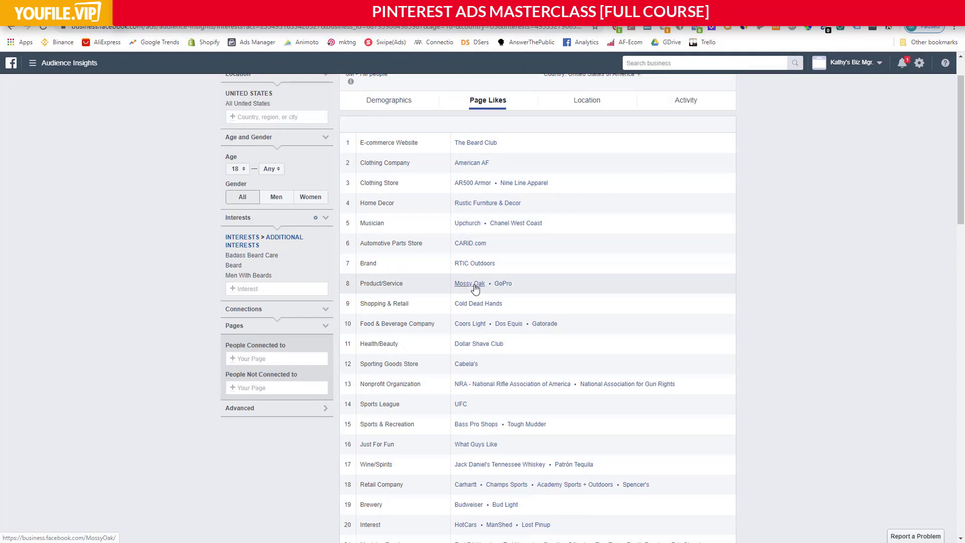
pyautogui.scroll(-1, 474, 289)
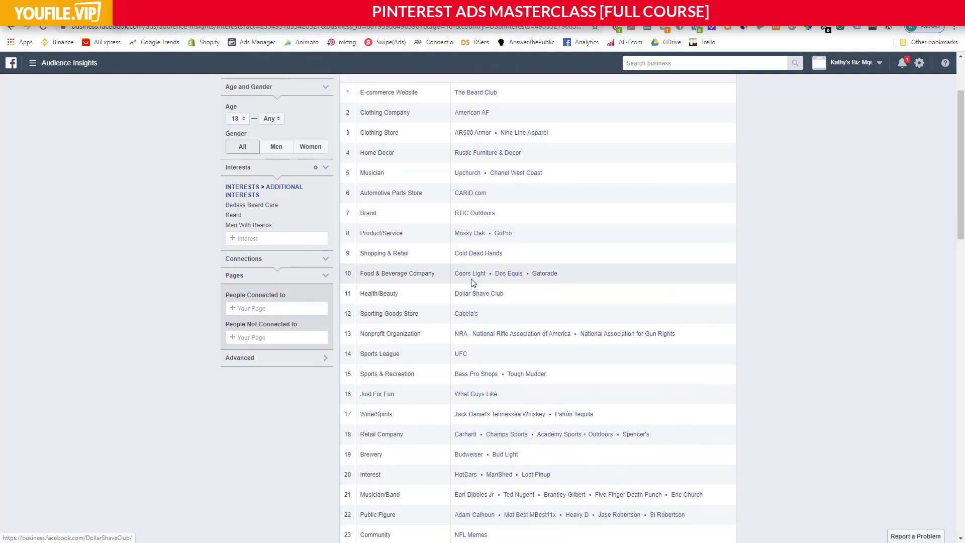
pyautogui.scroll(-1, 469, 273)
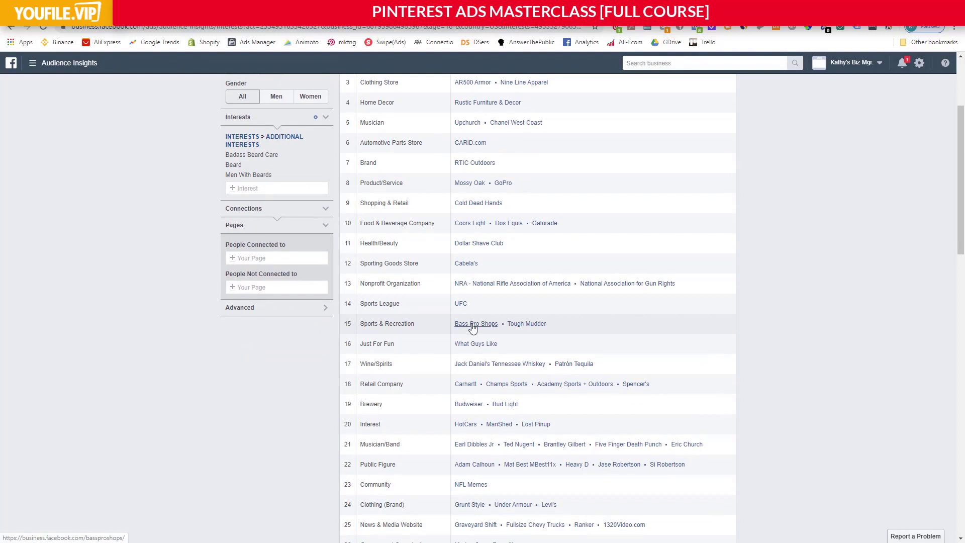
pyautogui.scroll(-1, 534, 325)
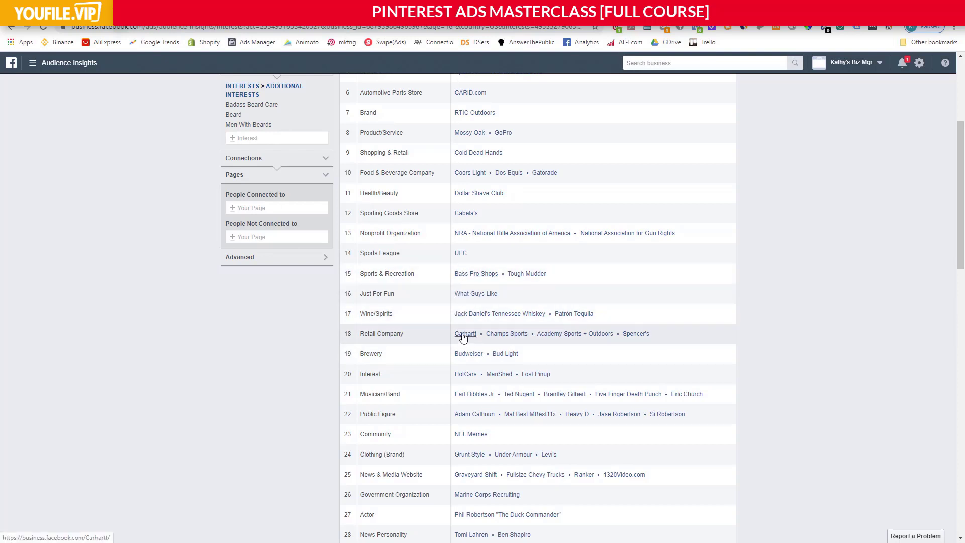
pyautogui.scroll(-3, 501, 335)
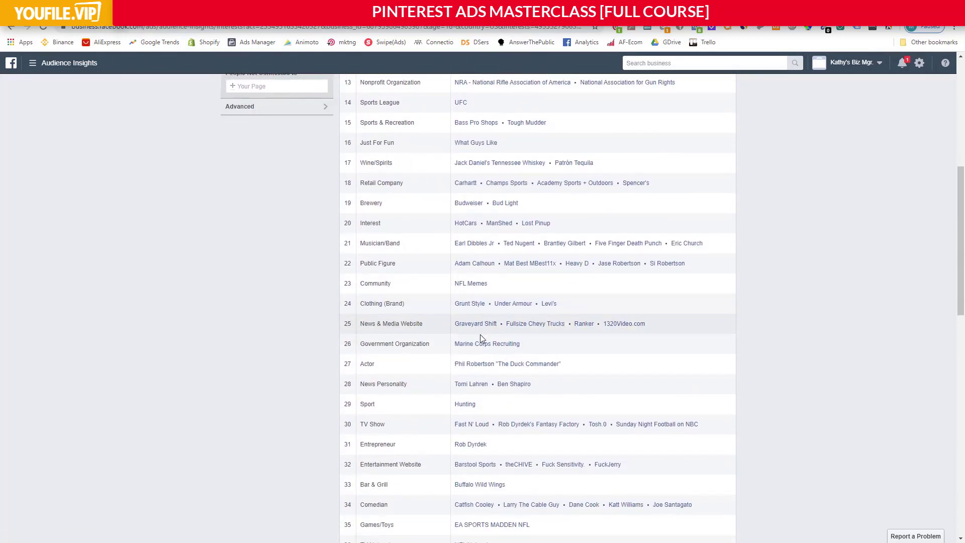
pyautogui.scroll(-1, 481, 346)
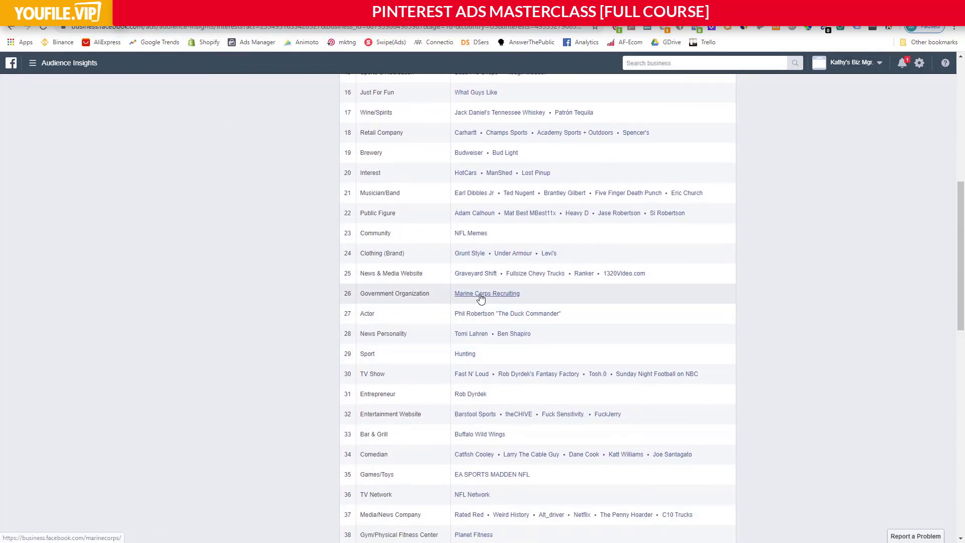
pyautogui.scroll(-2, 473, 296)
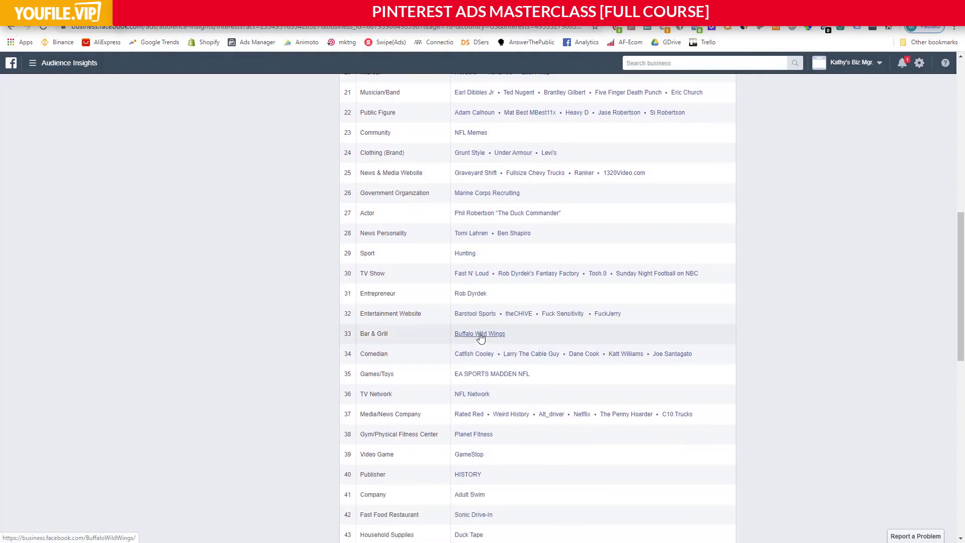
pyautogui.scroll(-2, 493, 338)
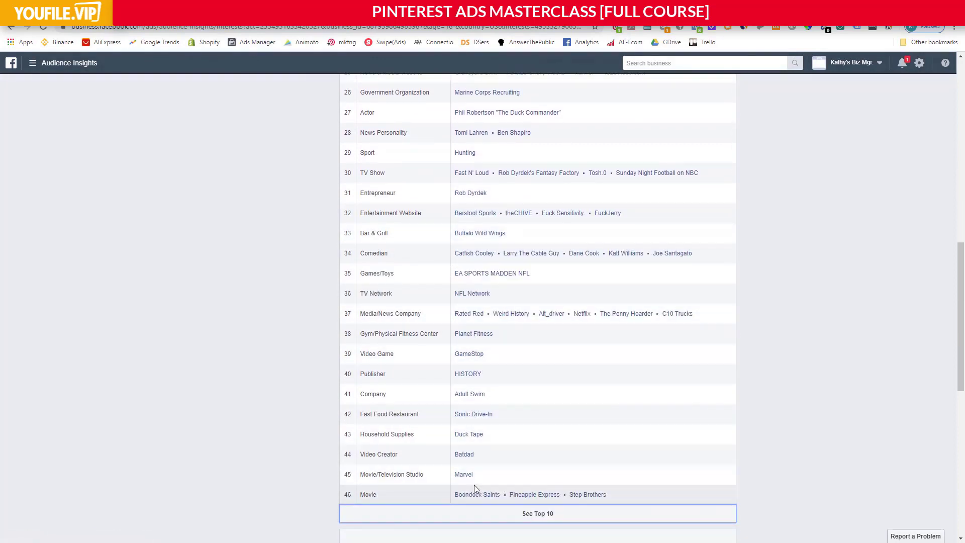
pyautogui.scroll(1, 475, 468)
pyautogui.scroll(8, 475, 457)
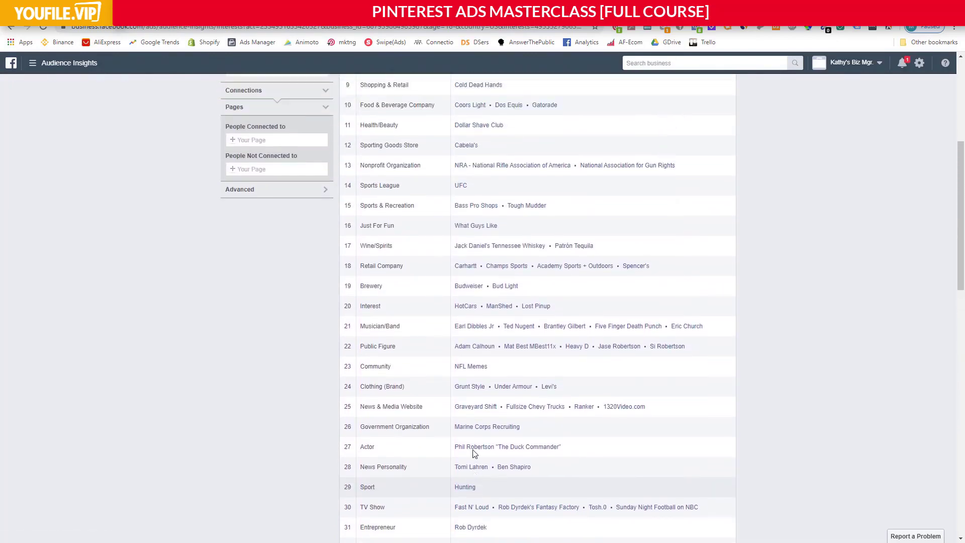
pyautogui.scroll(2, 471, 448)
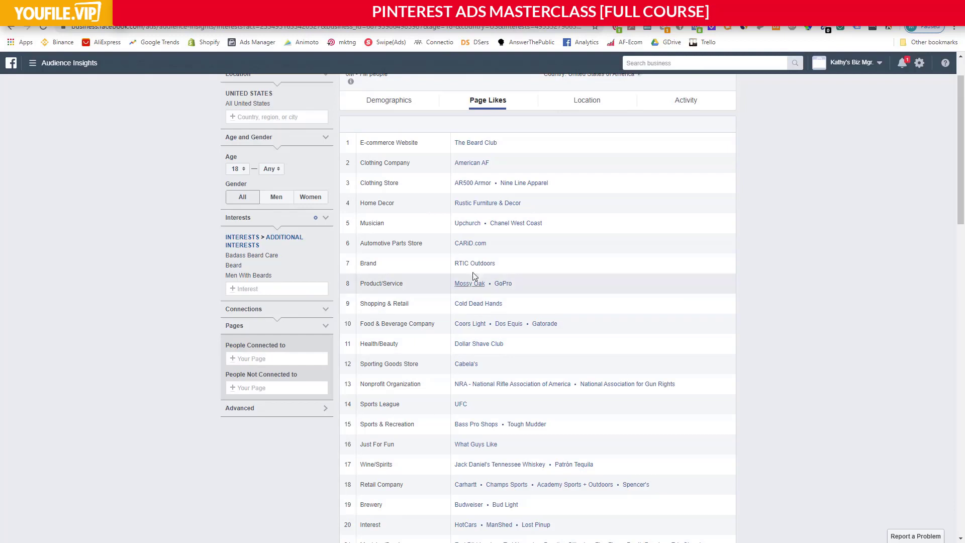
# View the audience's location breakdown by top cities and its activity and device statistics.
pyautogui.scroll(1, 495, 261)
pyautogui.click(589, 156)
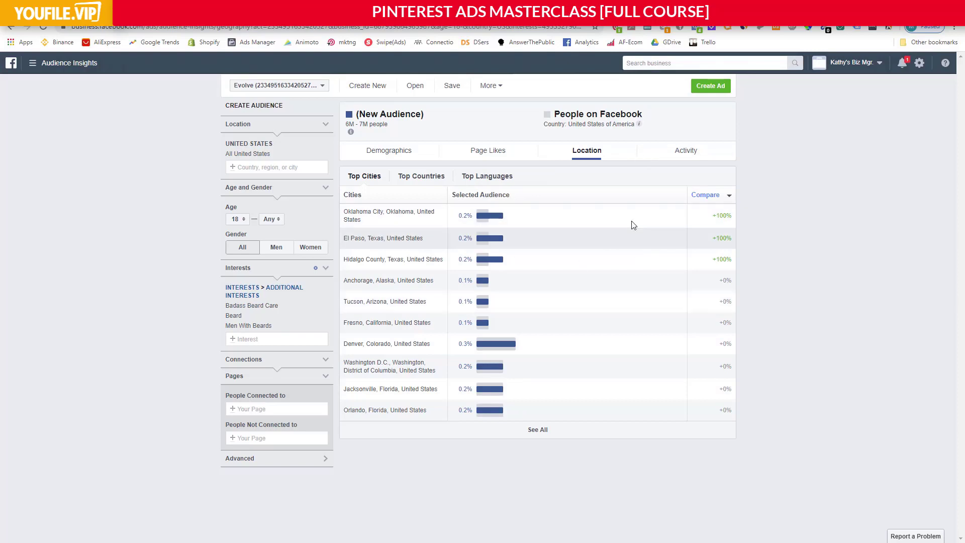
pyautogui.click(680, 154)
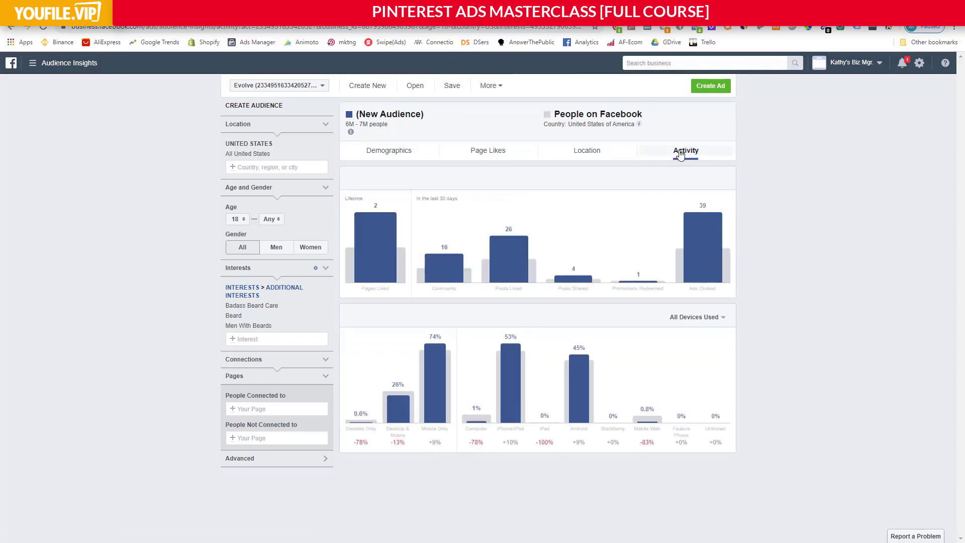
# Return to the audience's page likes and expand the full list of top categories.
pyautogui.click(494, 152)
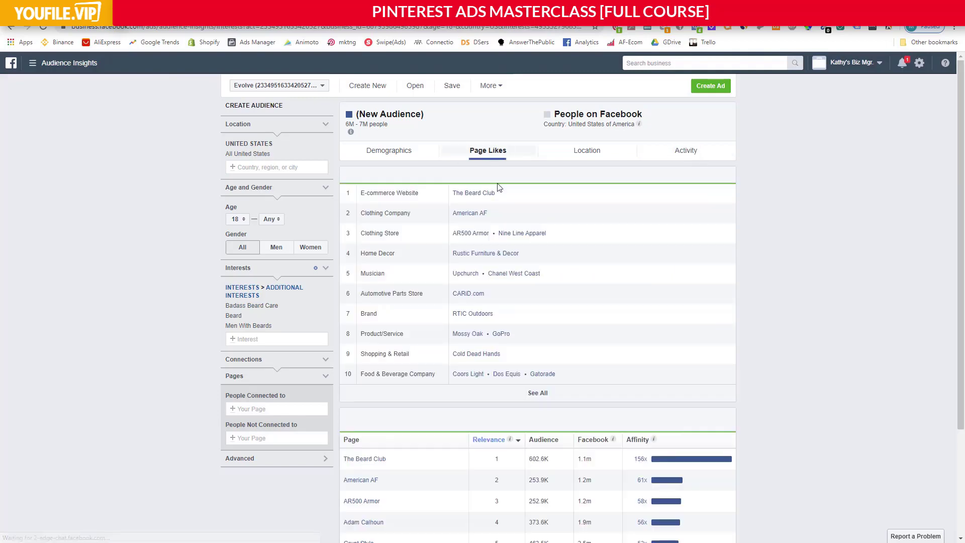
pyautogui.scroll(-3, 464, 271)
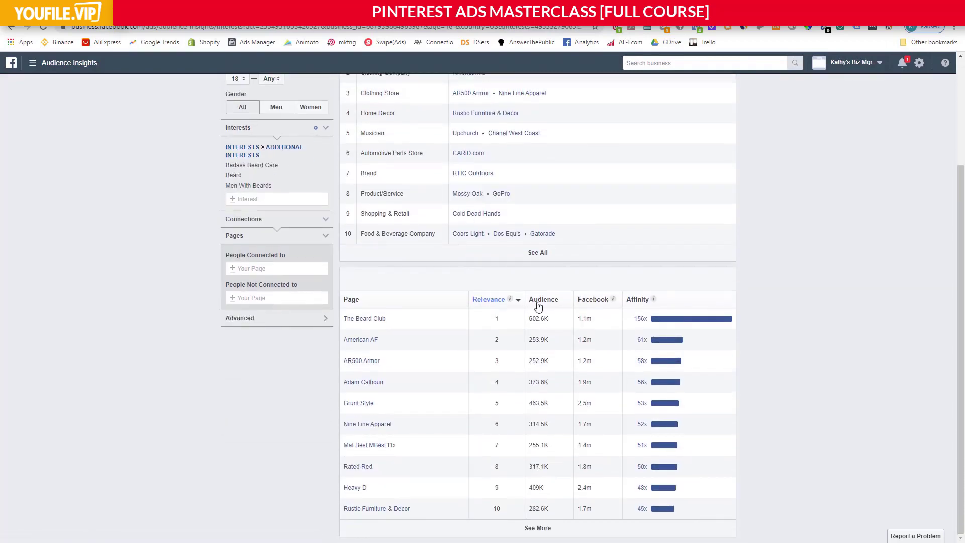
pyautogui.scroll(3, 491, 394)
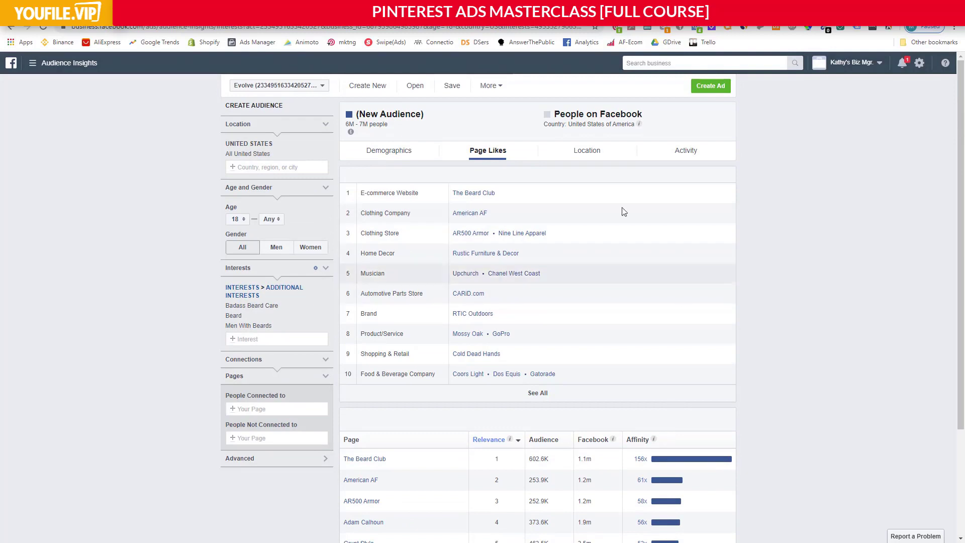
pyautogui.click(539, 393)
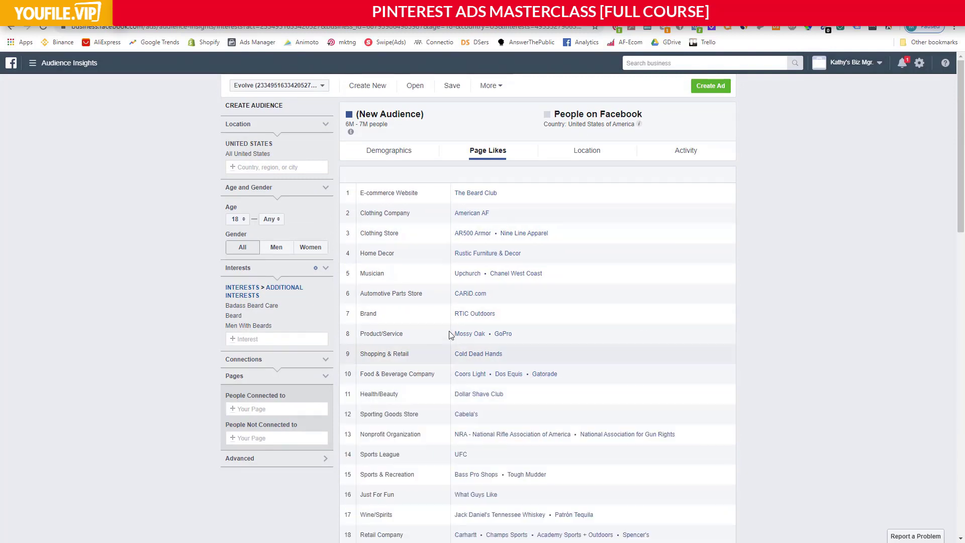
# Add the Mossy Oak product/service entry to the audience's interests.
pyautogui.scroll(-1, 450, 334)
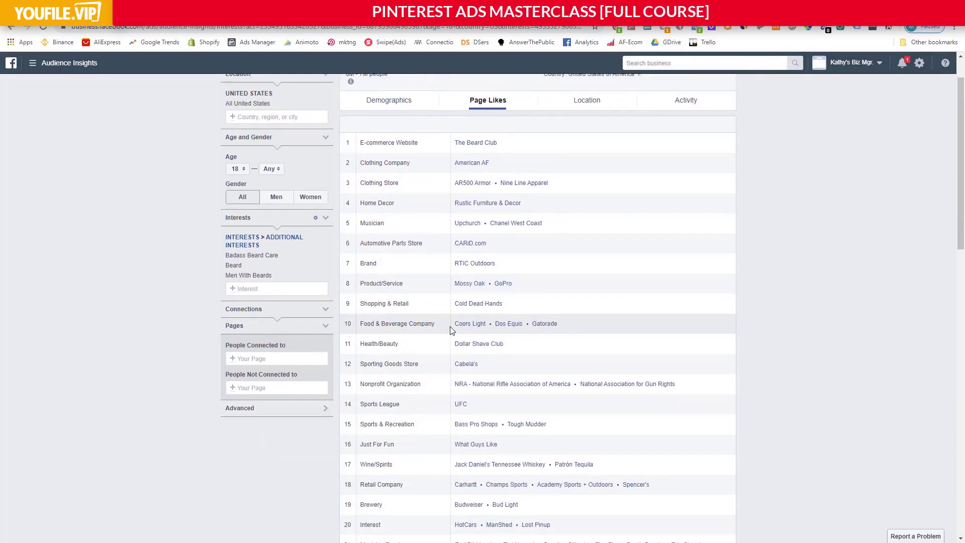
pyautogui.click(279, 290)
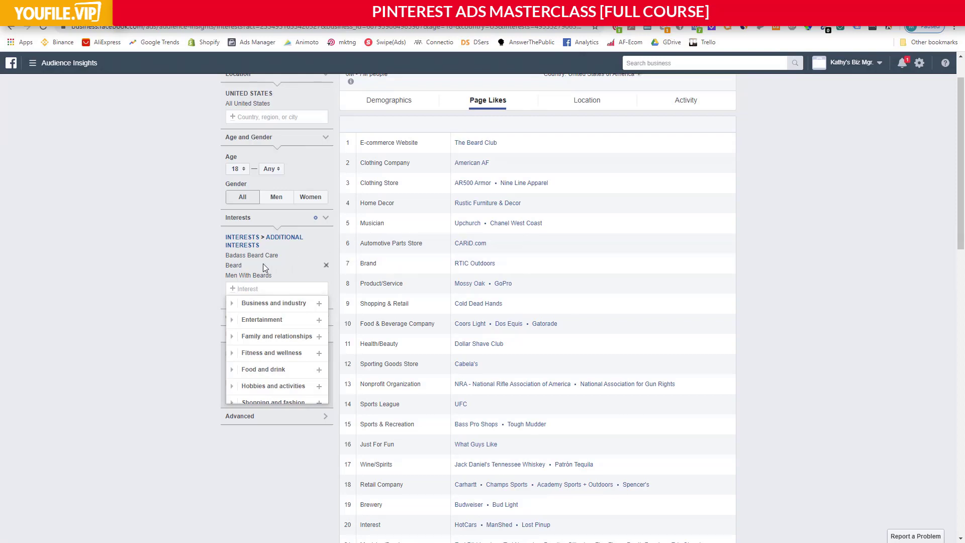
pyautogui.write('mossy oak')
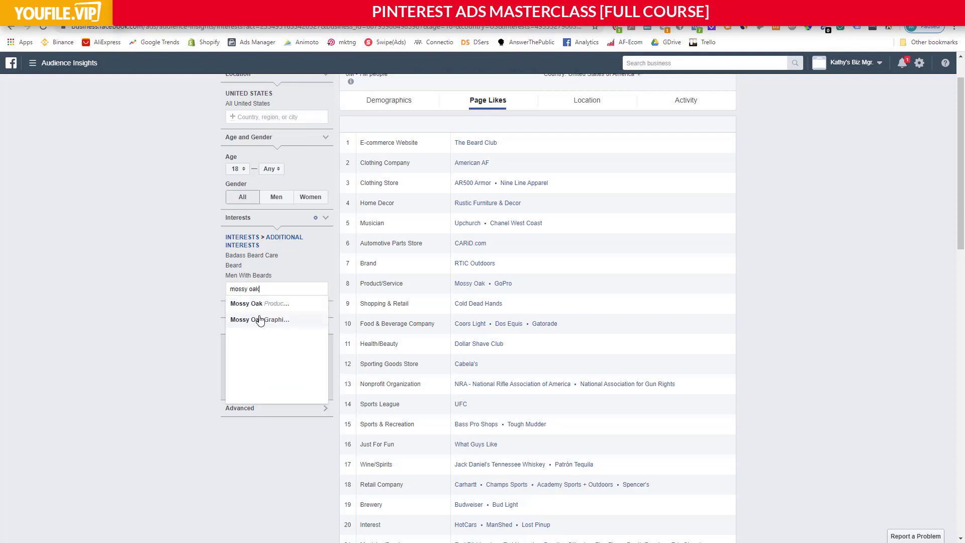
pyautogui.click(258, 307)
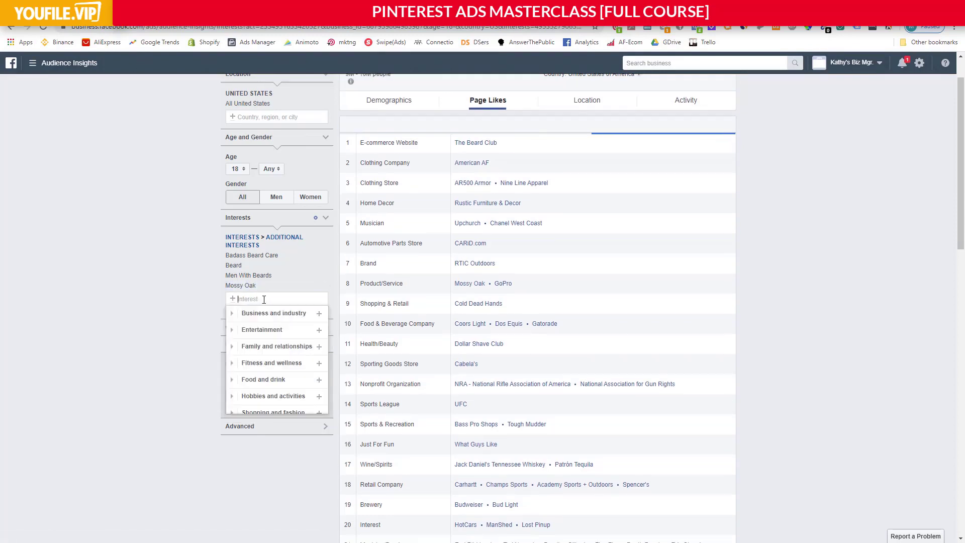
# Add Cabela's to the audience's interests and remove Badass Beard Care, Beard and Men With Beards.
pyautogui.write('cabela')
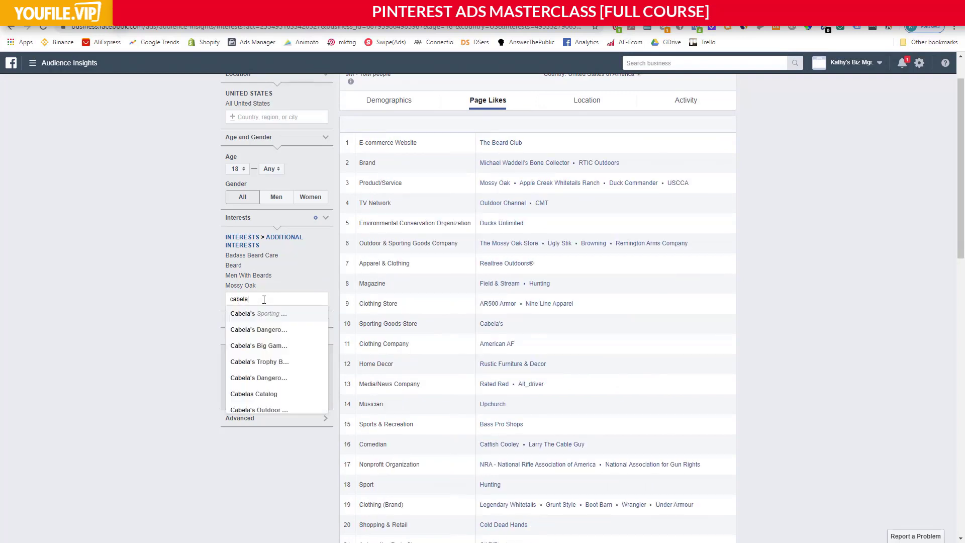
pyautogui.click(267, 313)
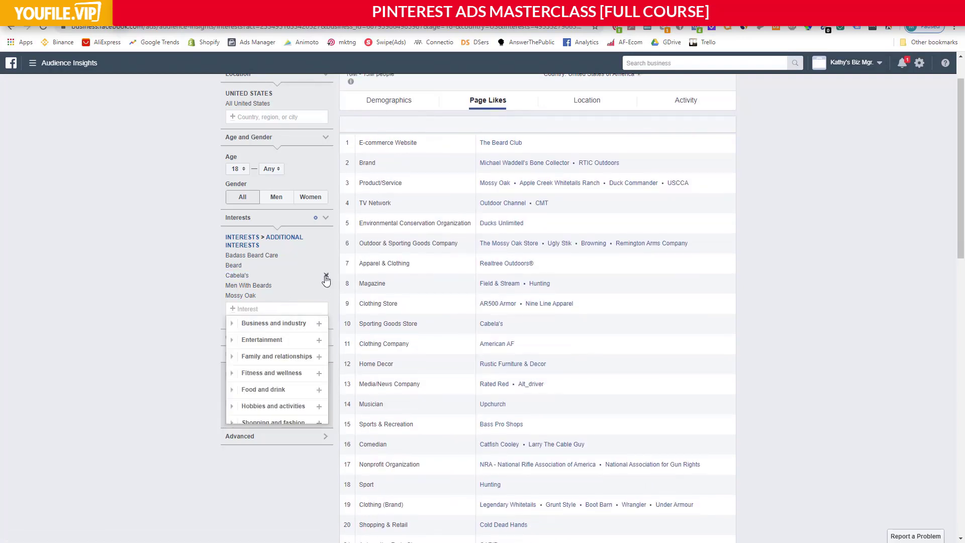
pyautogui.click(326, 256)
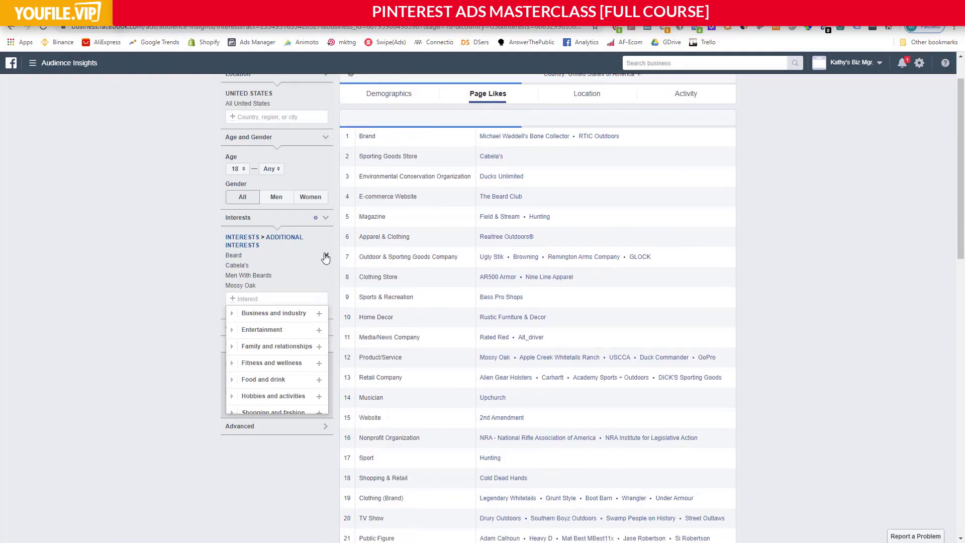
pyautogui.click(325, 255)
pyautogui.click(325, 266)
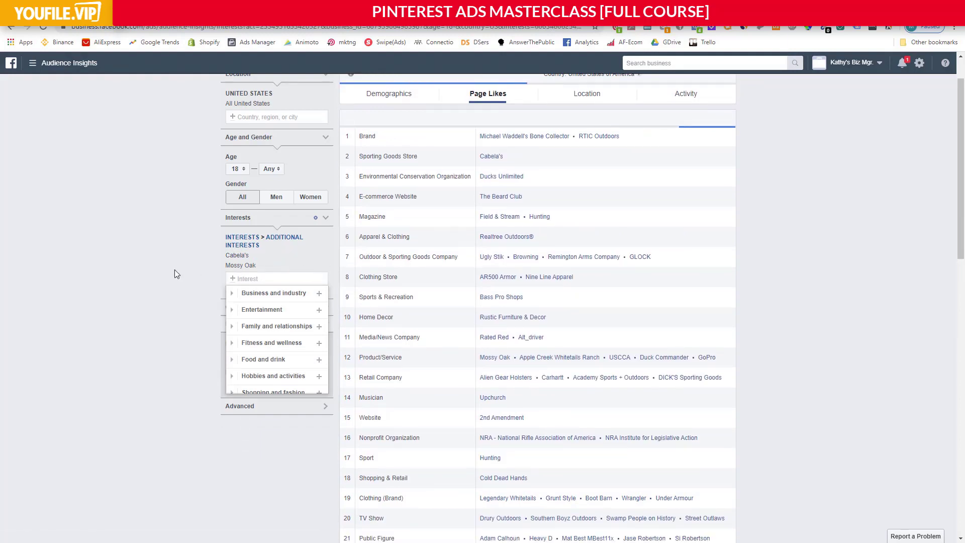
pyautogui.click(176, 274)
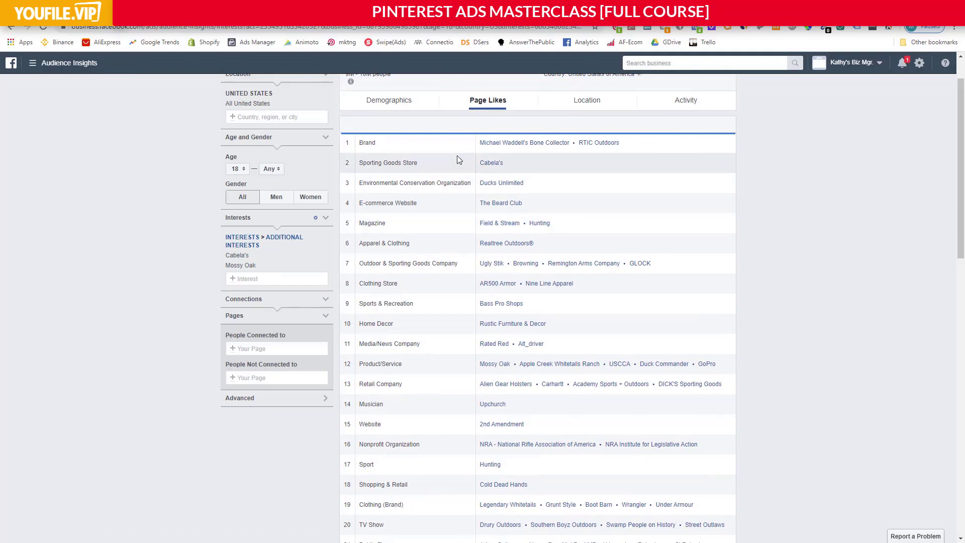
# View the refined audience's demographics, covering age and gender, relationship status, education level and job titles.
pyautogui.scroll(1, 520, 214)
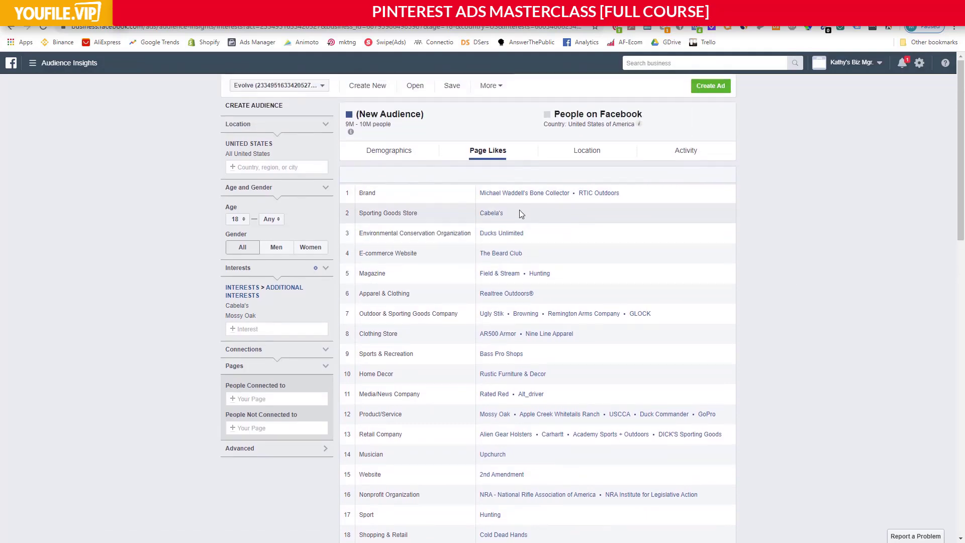
pyautogui.click(392, 151)
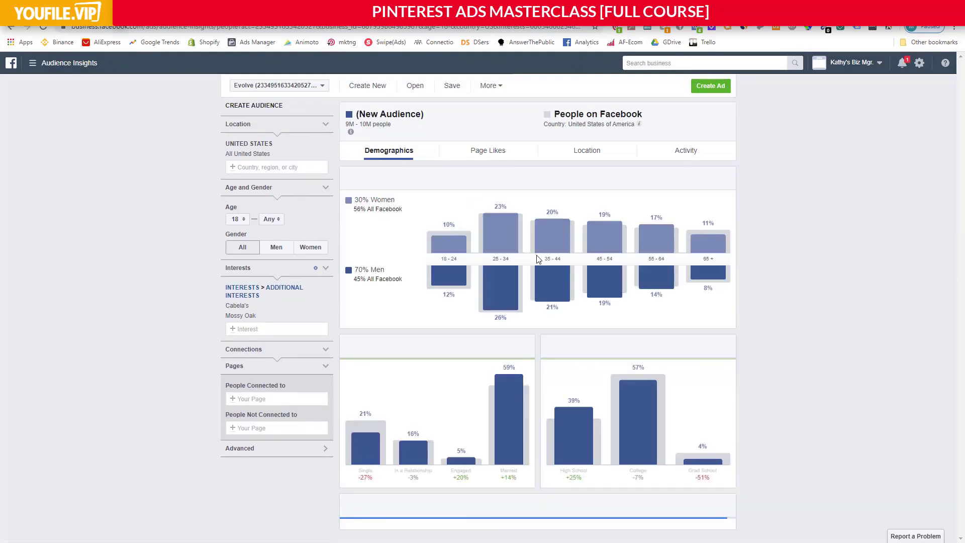
pyautogui.scroll(-4, 536, 257)
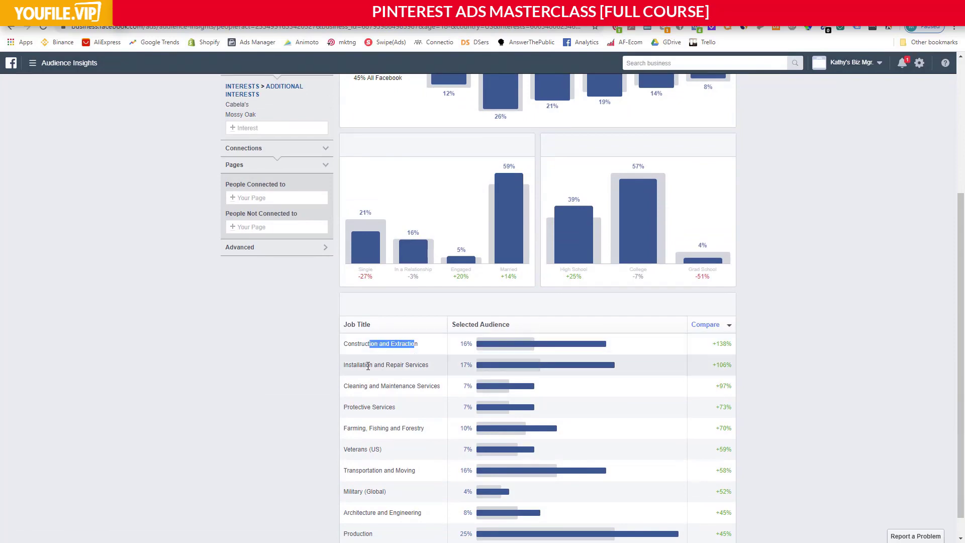
pyautogui.moveTo(365, 365); pyautogui.dragTo(418, 373)
pyautogui.click(424, 372)
pyautogui.scroll(4, 525, 382)
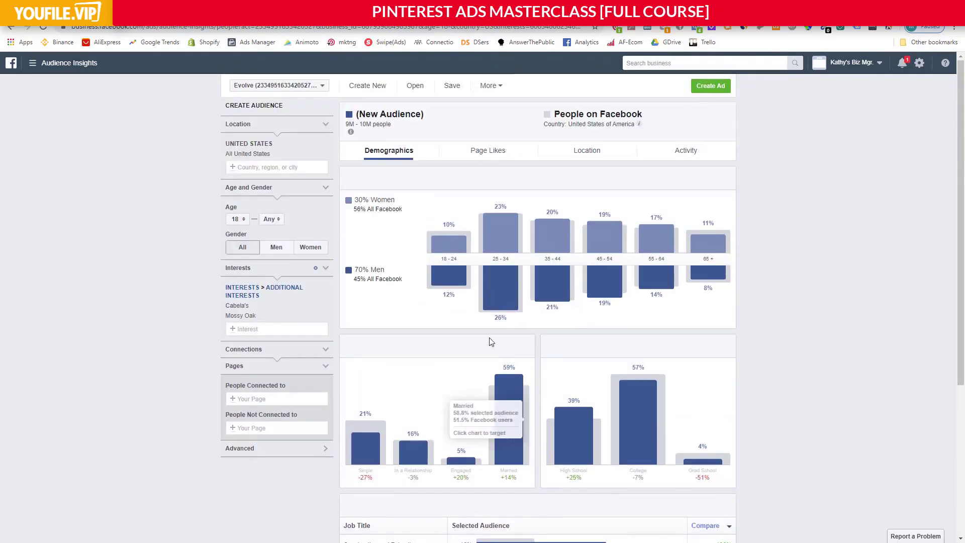
# Return to the audience's page likes, expand the full list of top categories and review the pages listed in each.
pyautogui.click(494, 153)
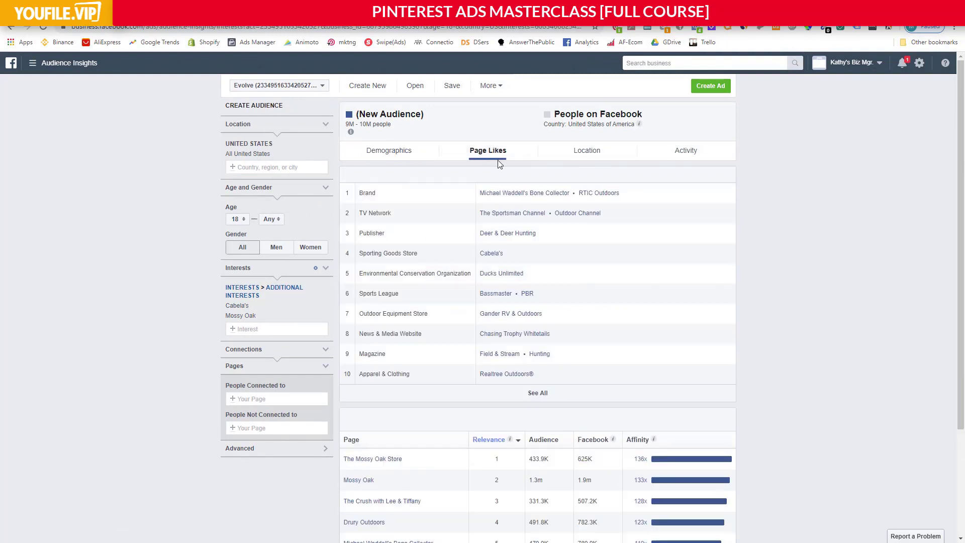
pyautogui.click(539, 394)
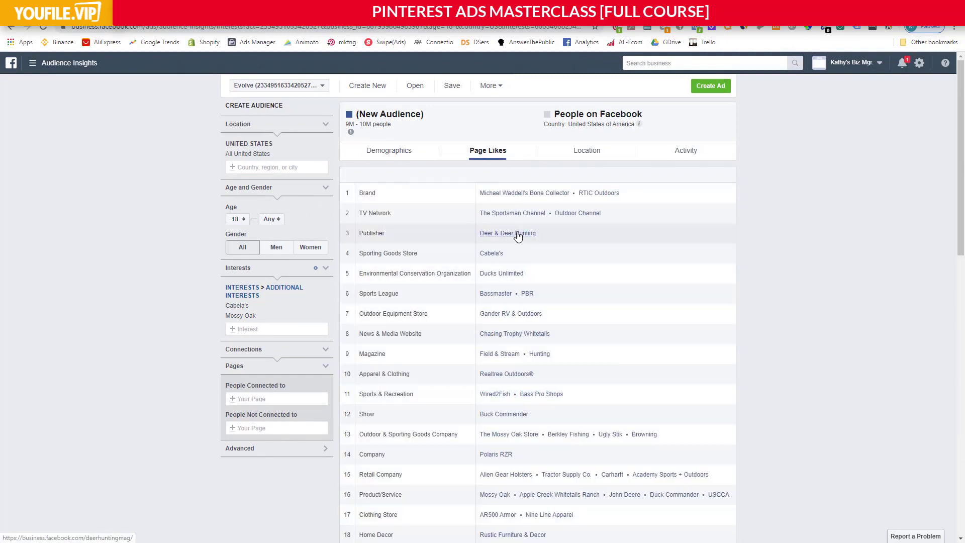
pyautogui.scroll(-1, 517, 234)
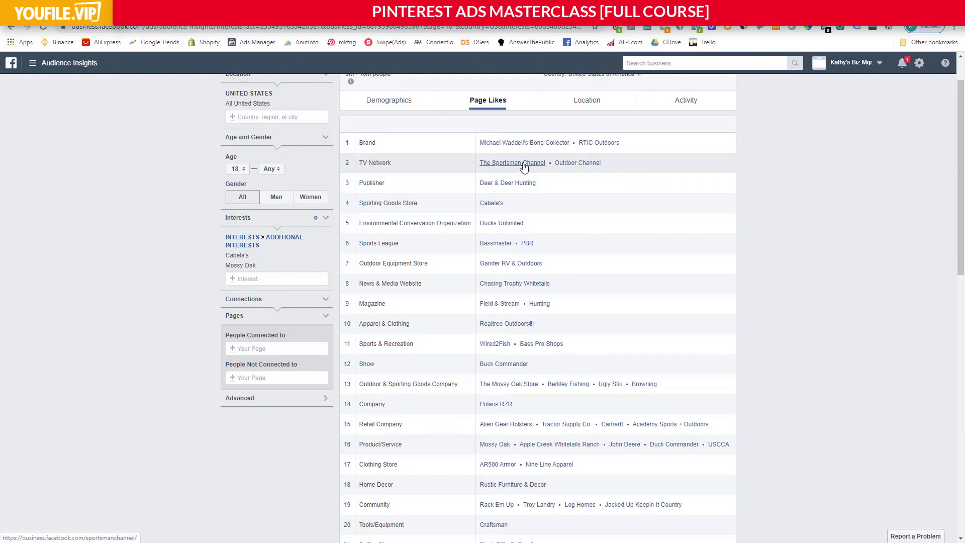
pyautogui.scroll(-3, 503, 248)
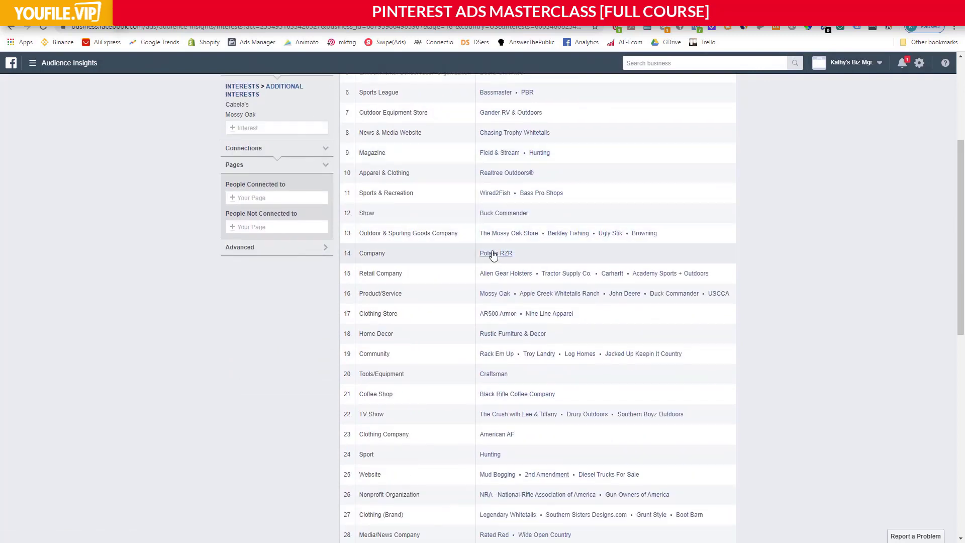
pyautogui.scroll(-1, 493, 254)
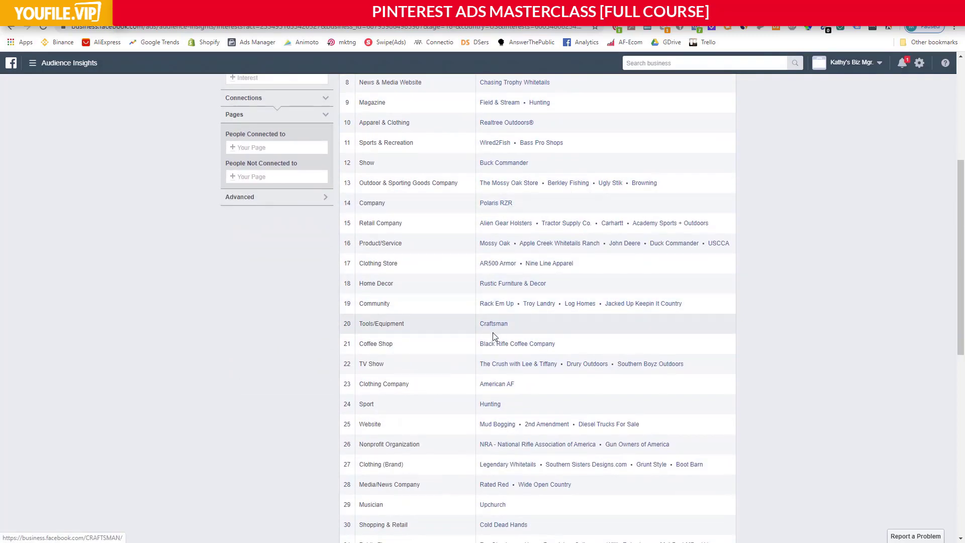
pyautogui.scroll(-4, 495, 342)
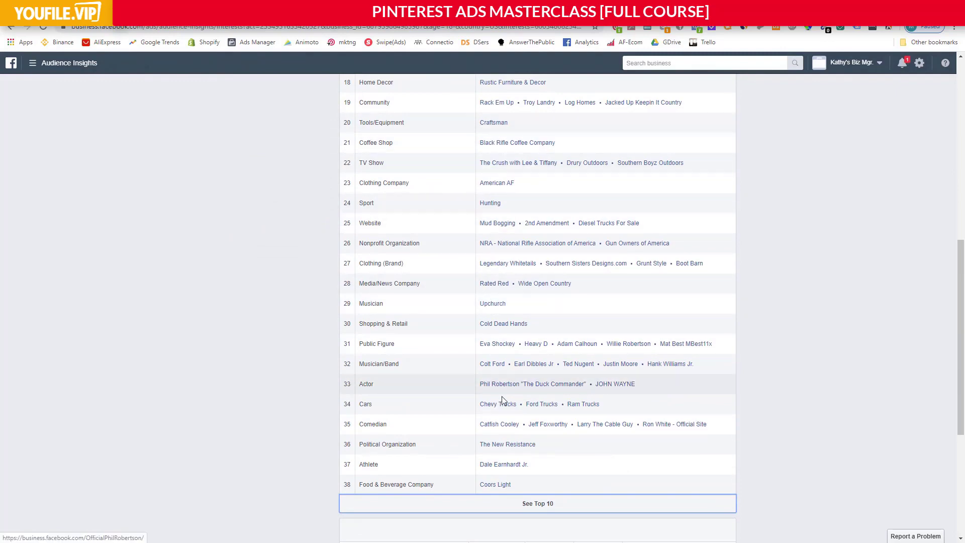
pyautogui.scroll(-1, 505, 417)
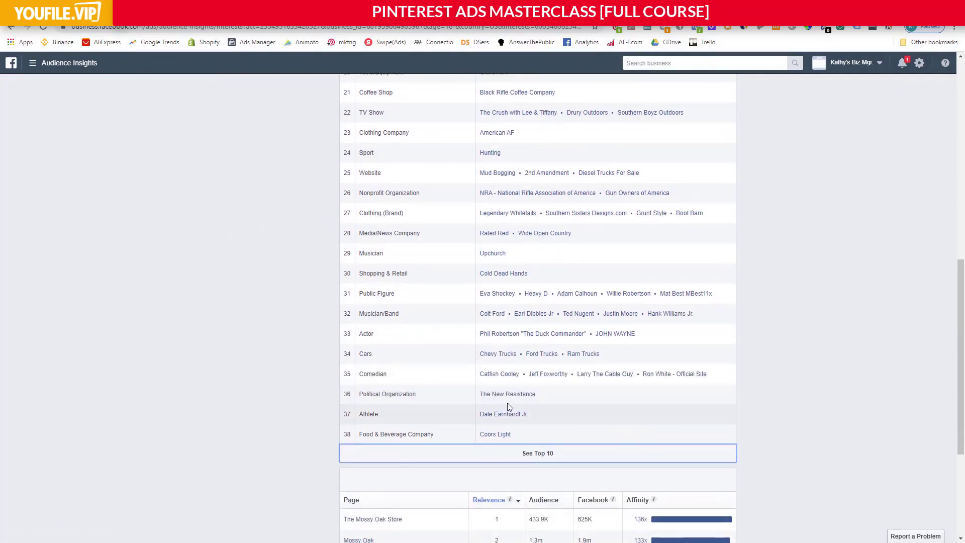
pyautogui.scroll(8, 506, 402)
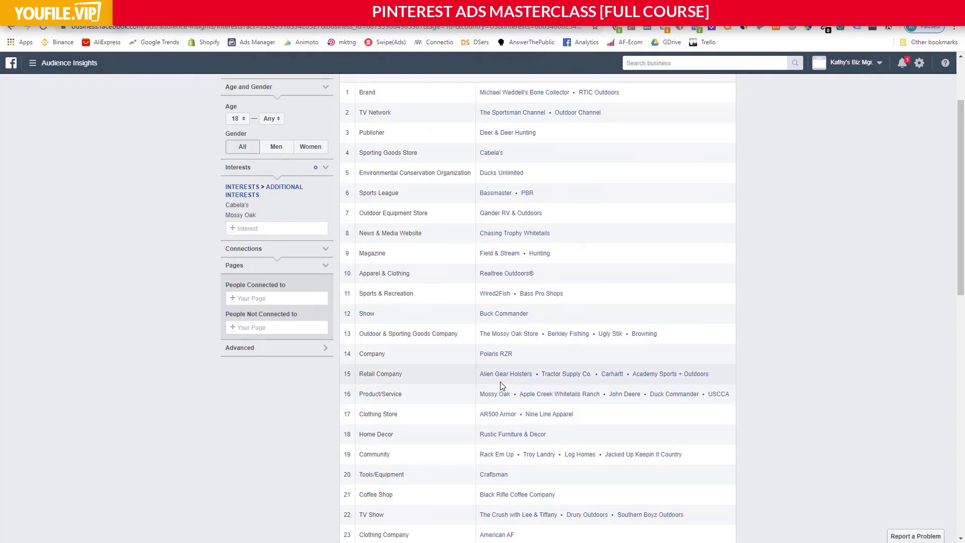
pyautogui.scroll(2, 501, 385)
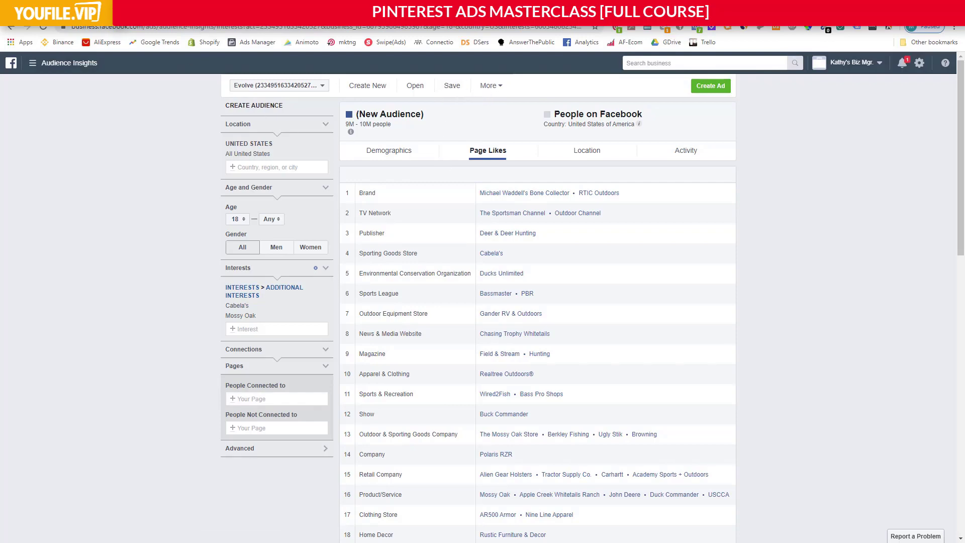
# Switch to the Avatar Worksheet PDF and skim its product, community and content consumption sections.
pyautogui.click(150, 9)
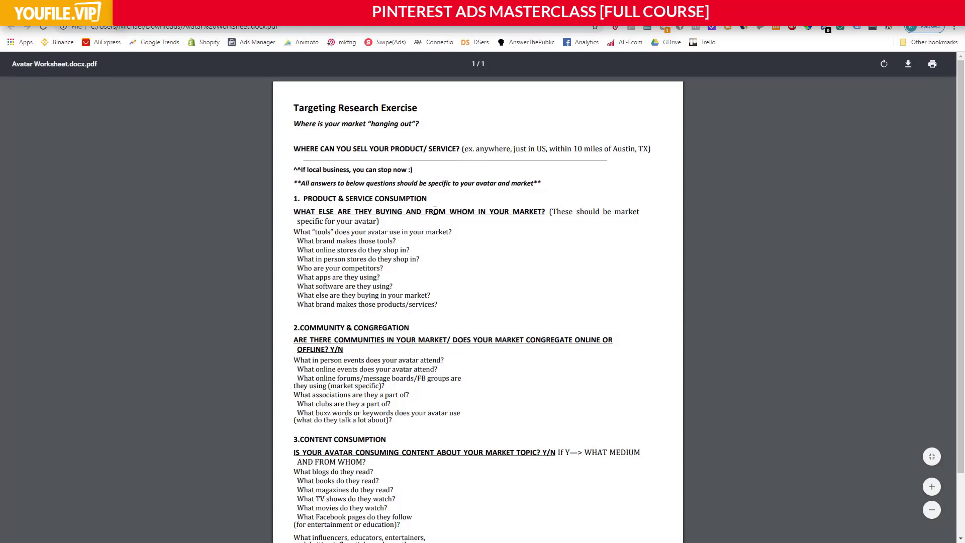
pyautogui.scroll(-1, 435, 211)
pyautogui.scroll(-1, 434, 211)
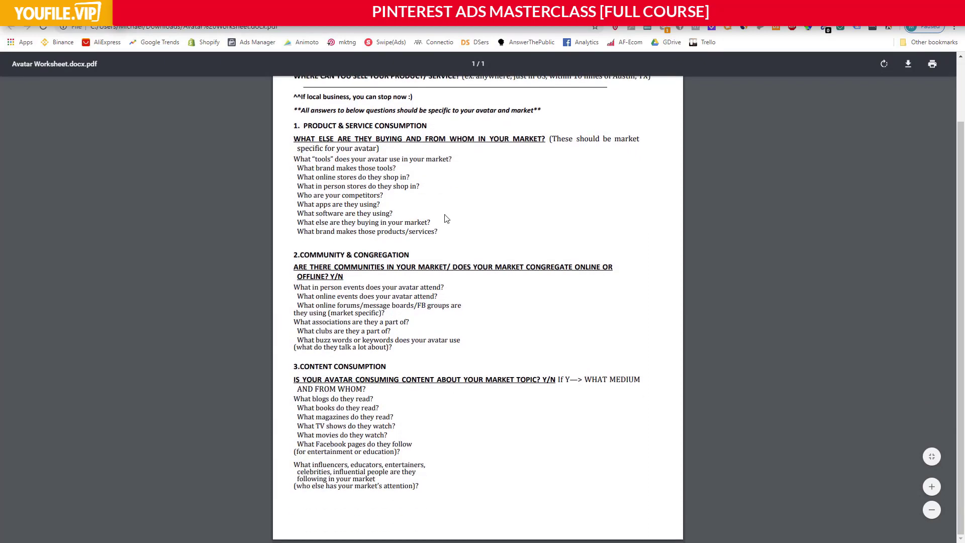
pyautogui.scroll(2, 447, 218)
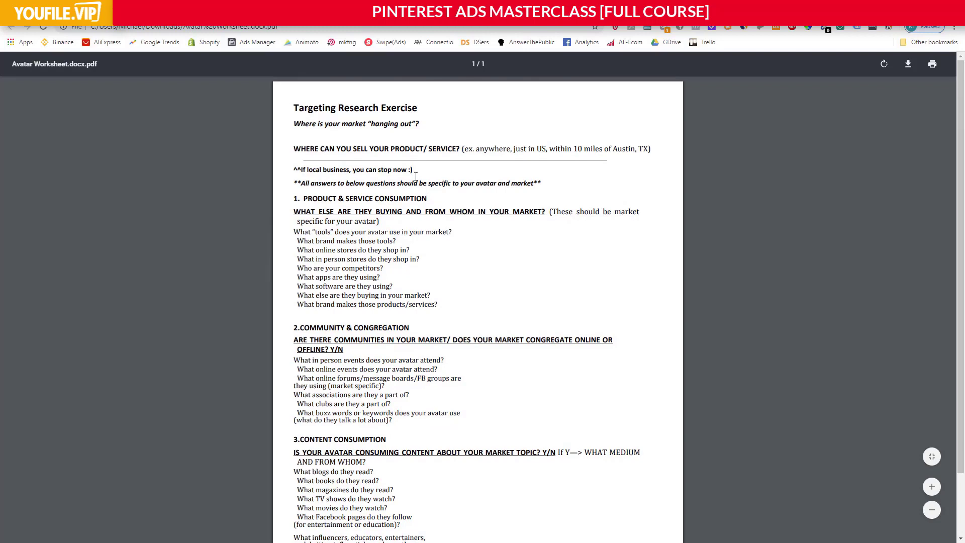
pyautogui.scroll(-1, 403, 165)
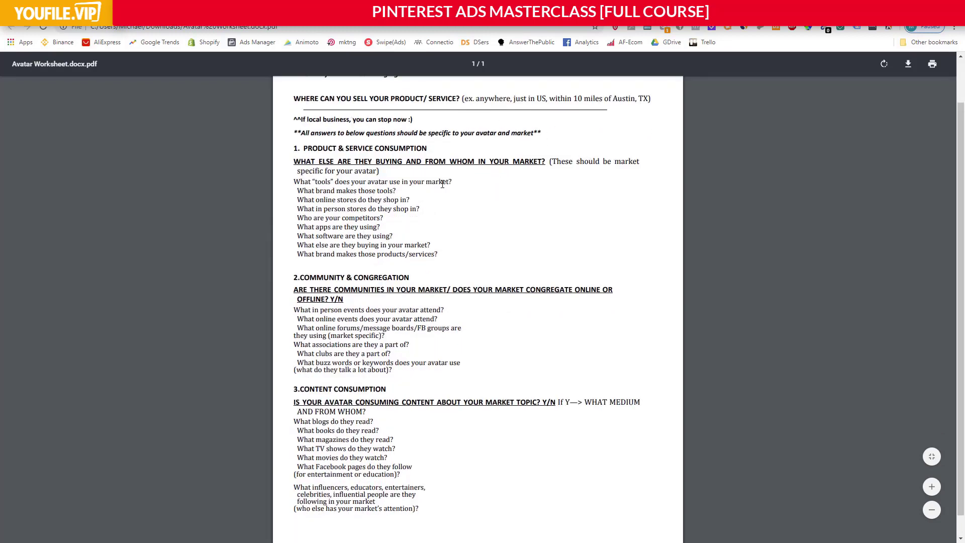
# Highlight the worksheet question about what "tools" the avatar uses in the market while reading it.
pyautogui.moveTo(351, 183); pyautogui.dragTo(415, 182)
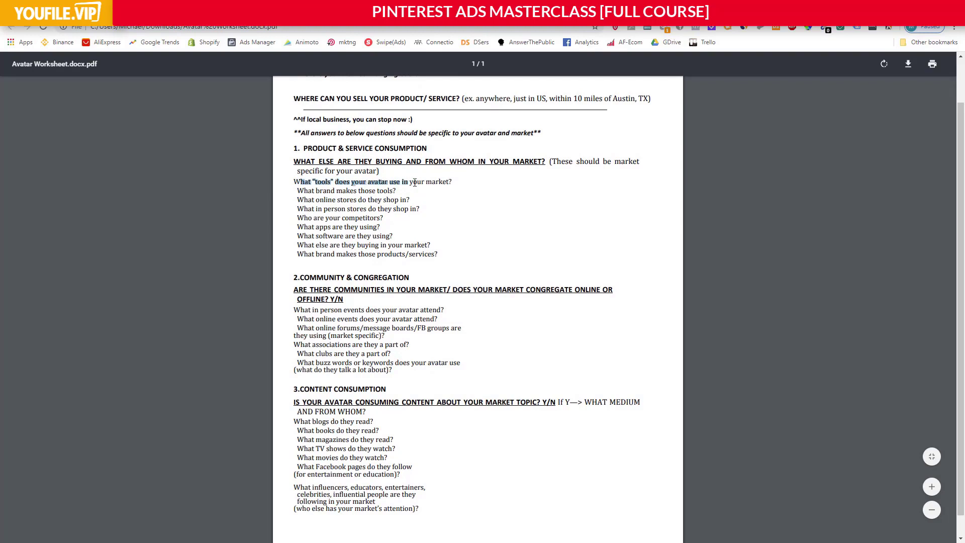
pyautogui.click(438, 181)
pyautogui.moveTo(315, 182); pyautogui.dragTo(332, 181)
pyautogui.click(330, 184)
pyautogui.click(316, 181)
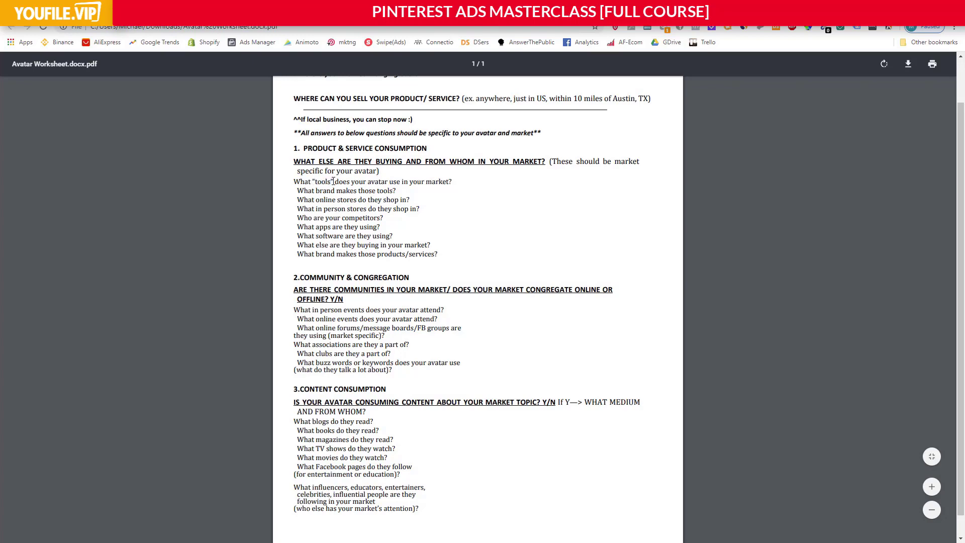
pyautogui.doubleClick(323, 182)
pyautogui.click(331, 182)
# Highlight the worksheet questions on tool brands, online stores, in-person stores and competitors one after another.
pyautogui.moveTo(317, 191); pyautogui.dragTo(389, 190)
pyautogui.click(390, 190)
pyautogui.moveTo(348, 204); pyautogui.dragTo(413, 196)
pyautogui.click(414, 200)
pyautogui.moveTo(318, 209); pyautogui.dragTo(420, 211)
pyautogui.moveTo(329, 217); pyautogui.dragTo(381, 218)
pyautogui.click(380, 217)
# Search Google for "beard straightener + shopify" in a new browser tab.
pyautogui.hotkey('ctrl', 't')
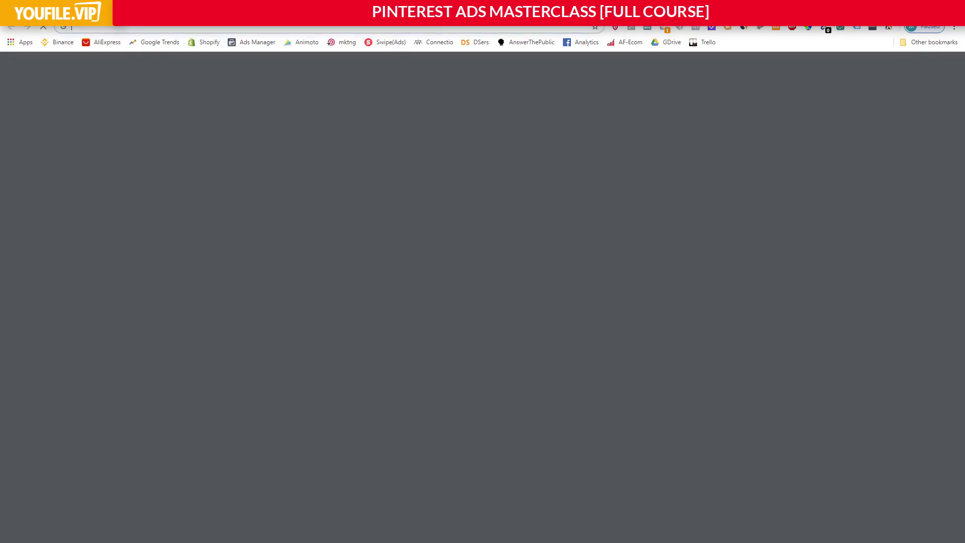
pyautogui.write('brea')
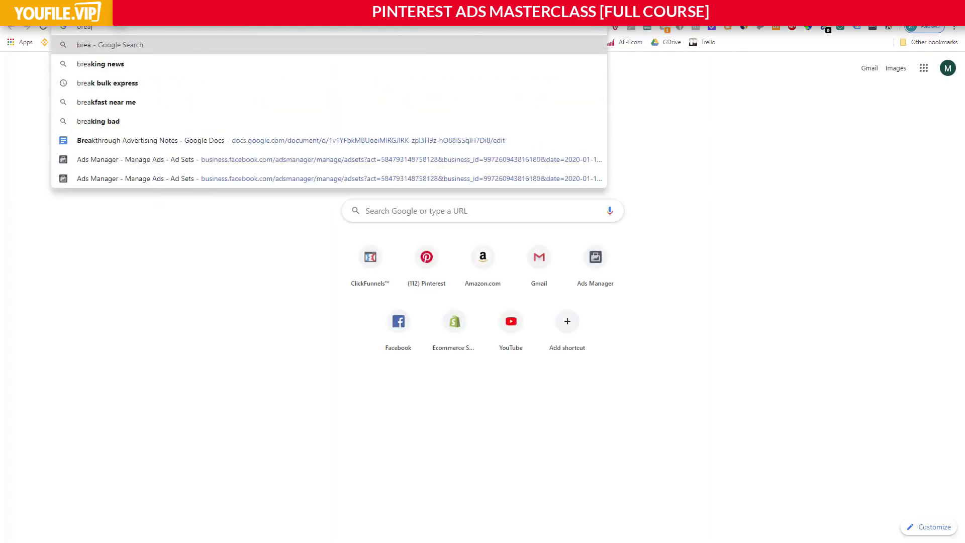
pyautogui.press('BackSpace')
pyautogui.press('BackSpace')
pyautogui.press('BackSpace')
pyautogui.write('eard streaogj')
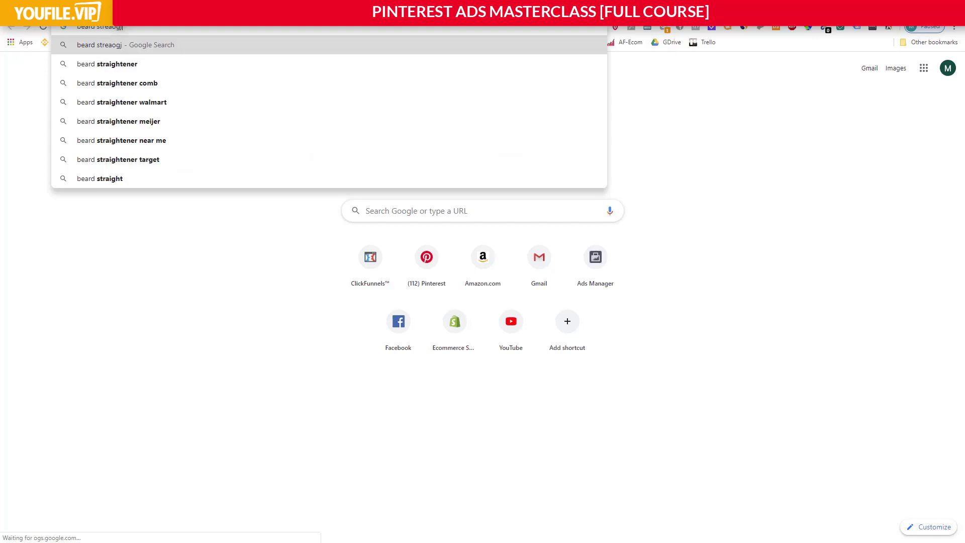
pyautogui.press('Down')
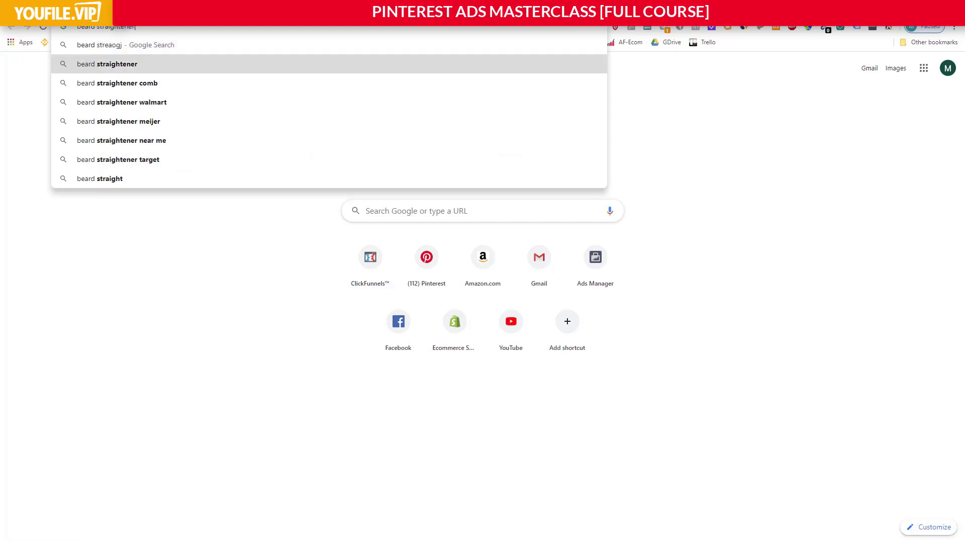
pyautogui.write('+')
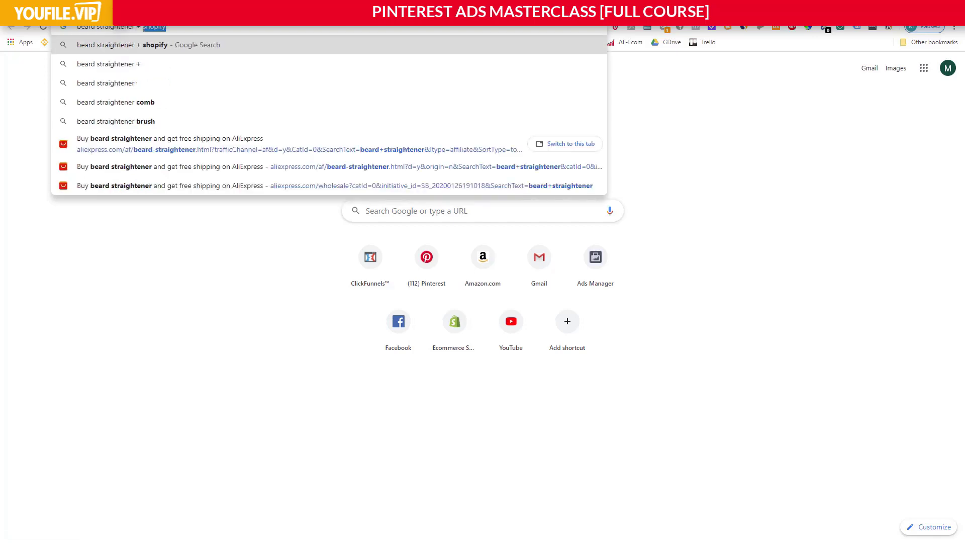
pyautogui.press('Return')
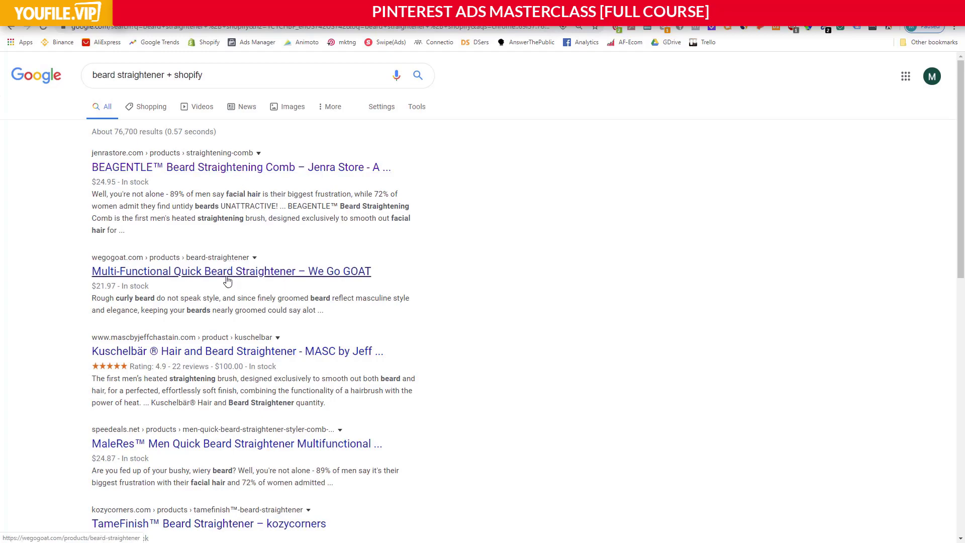
# Open the TameFinish beard straightener result in its own tab and skim Jenra Store's BEAGENTLE Beard Straightening Comb page.
pyautogui.scroll(-2, 228, 281)
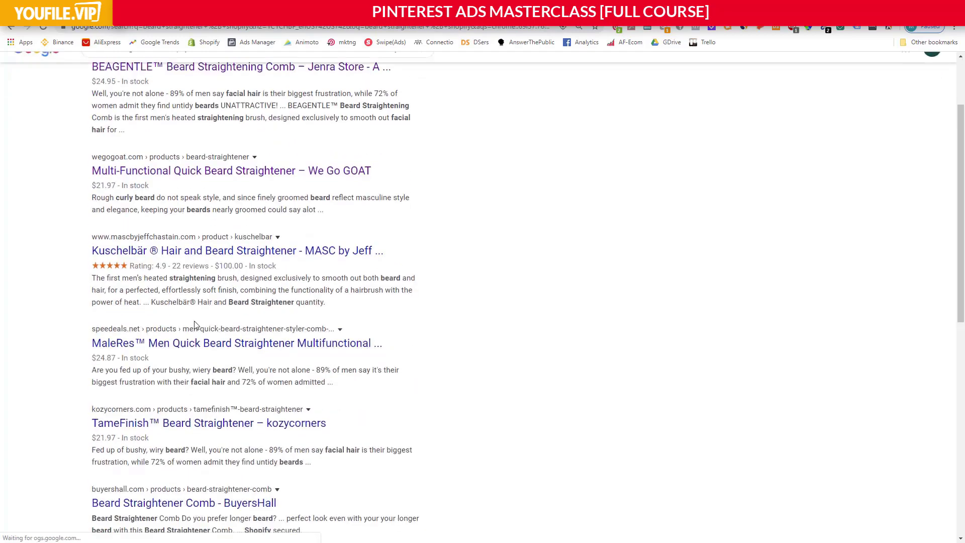
pyautogui.click(170, 422)
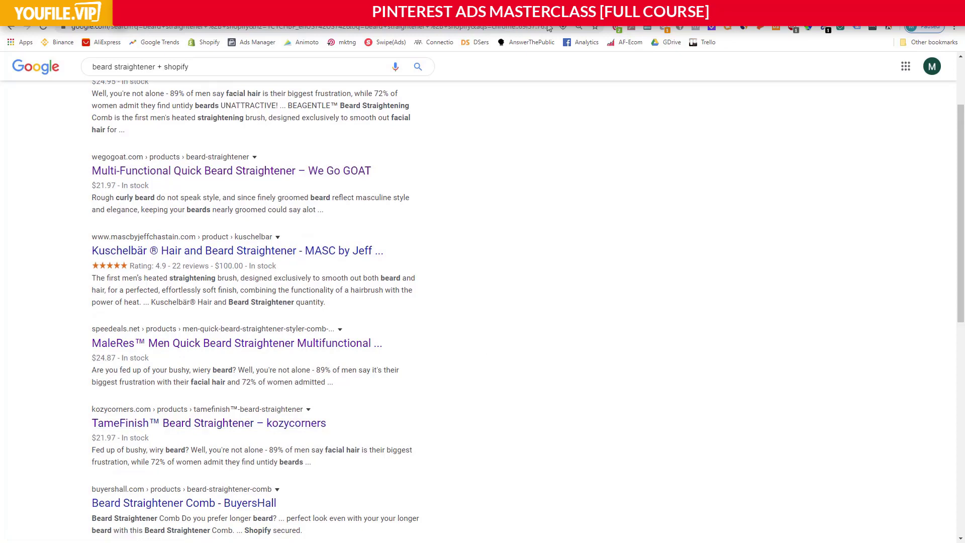
pyautogui.scroll(-3, 523, 222)
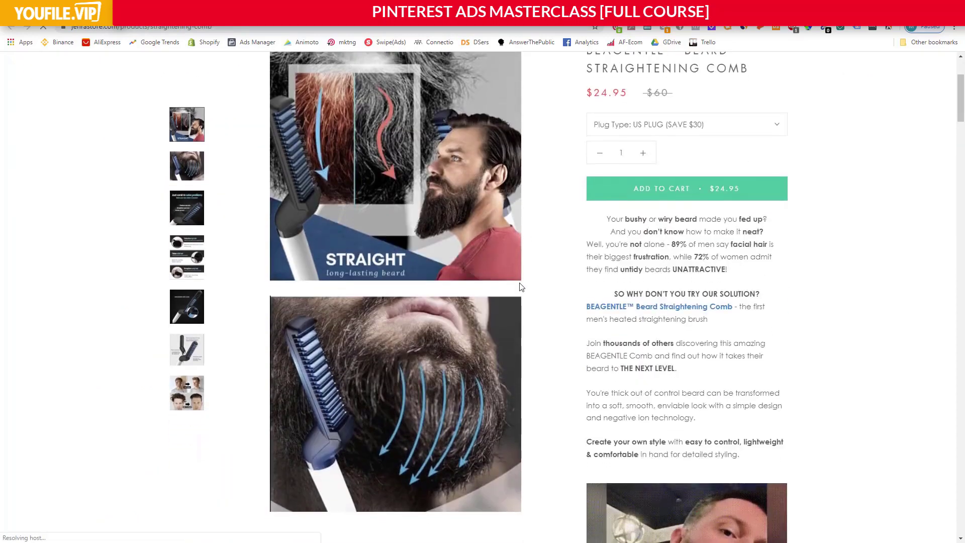
pyautogui.scroll(3, 509, 268)
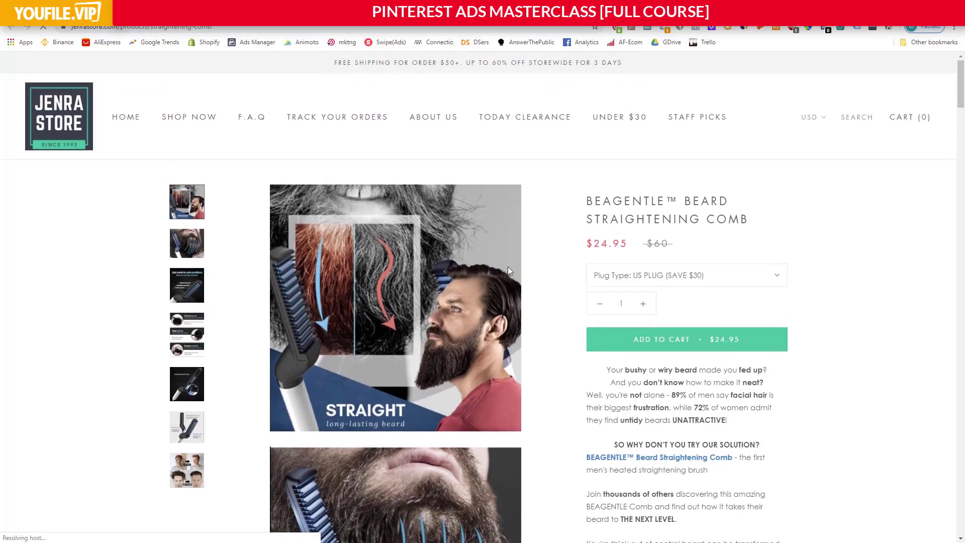
pyautogui.scroll(-10, 507, 266)
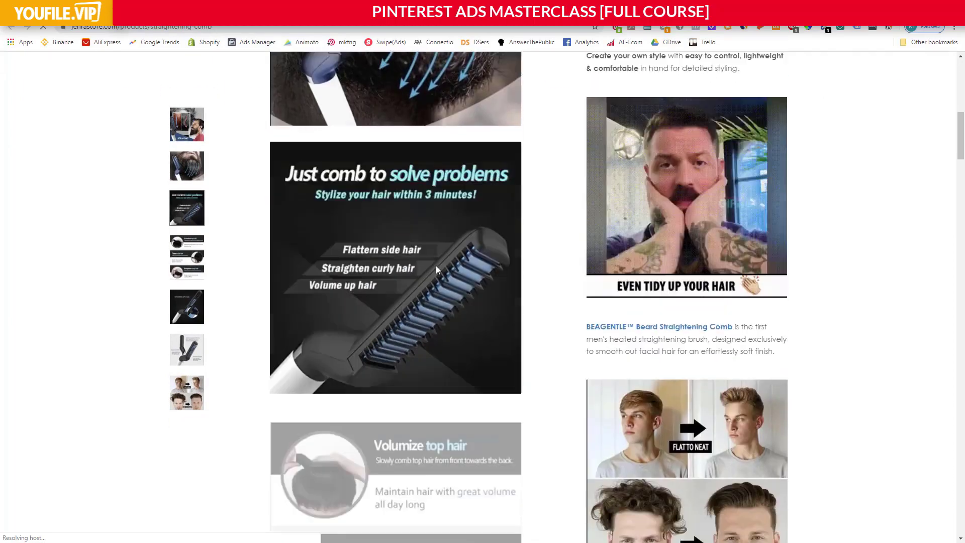
pyautogui.scroll(-8, 436, 267)
pyautogui.scroll(17, 438, 265)
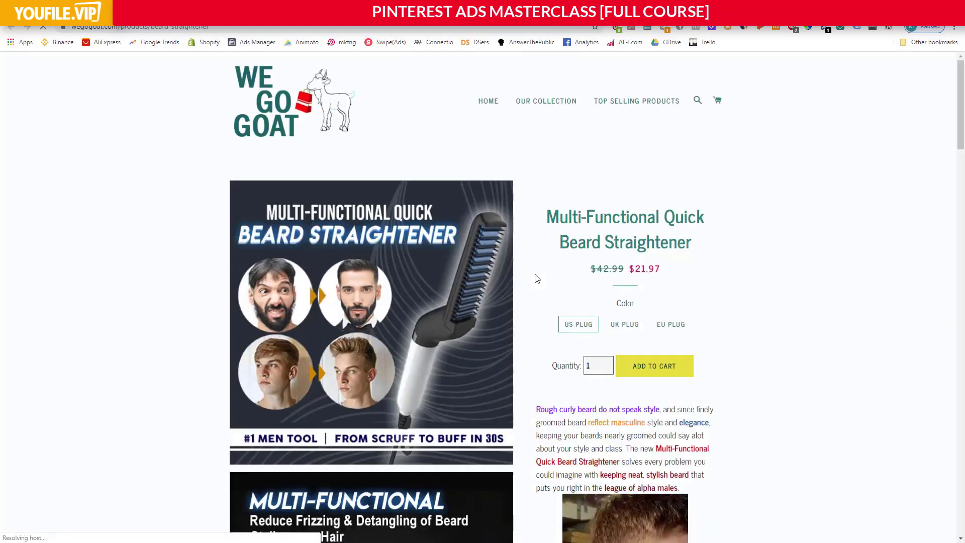
# Skim the beard straightener product pages of We Go GOAT and Speedeals one after the other.
pyautogui.scroll(-19, 537, 278)
pyautogui.scroll(18, 469, 273)
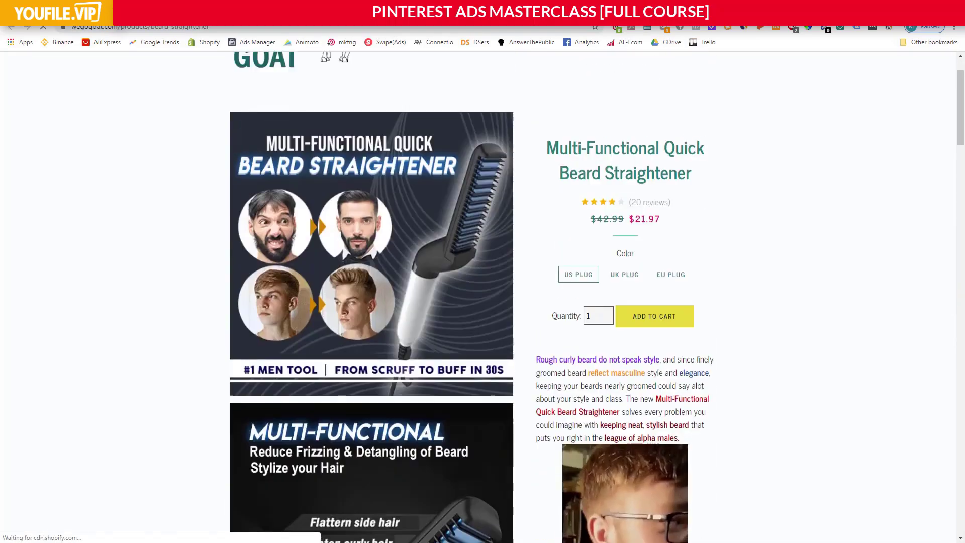
pyautogui.click(648, 8)
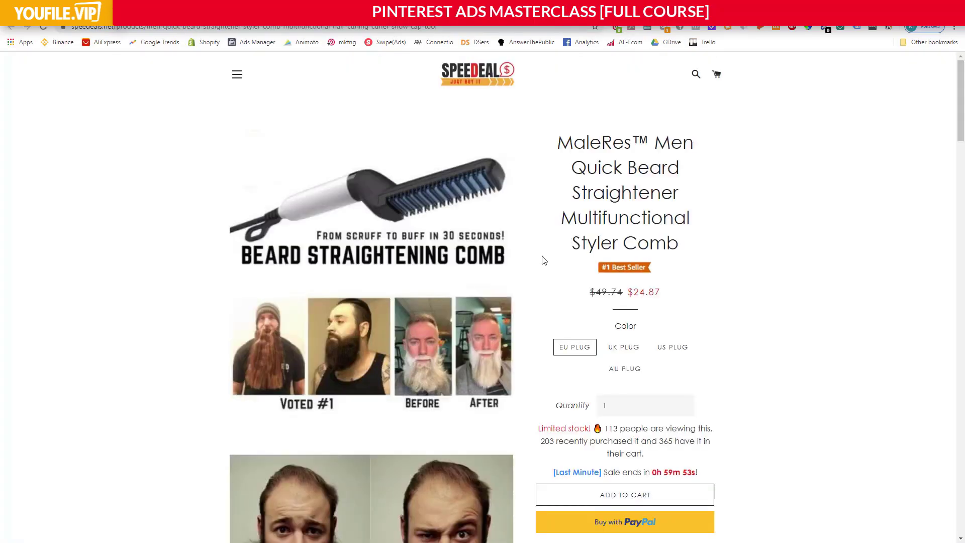
pyautogui.scroll(-20, 542, 260)
pyautogui.scroll(6, 534, 293)
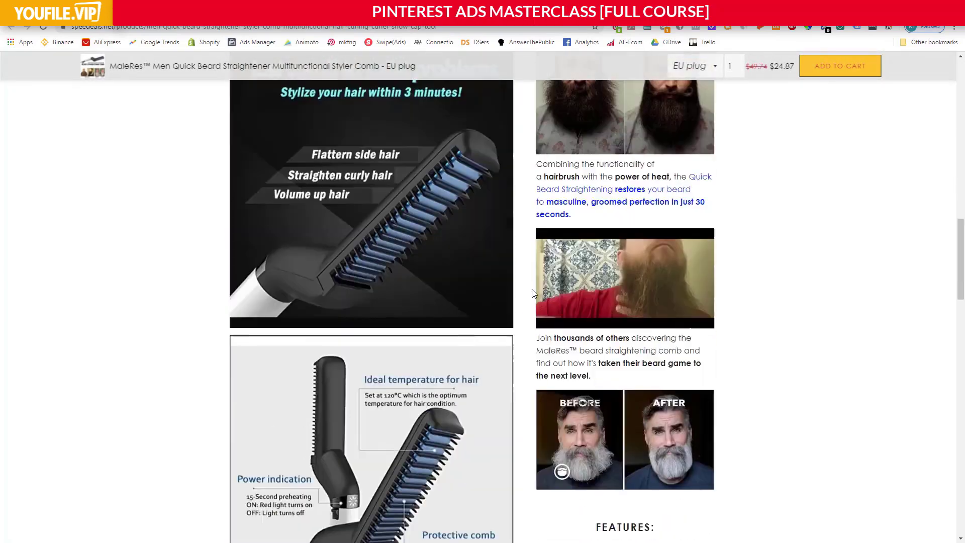
pyautogui.scroll(12, 534, 293)
pyautogui.scroll(5, 625, 286)
pyautogui.scroll(-7, 724, 129)
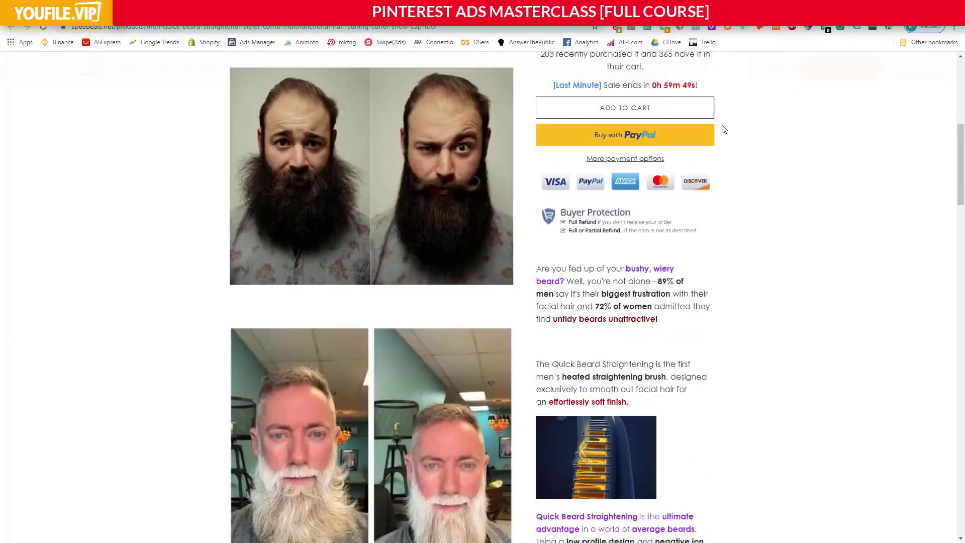
# Skim the TameFinish Beard Straightening Comb page on kozycorners and return to the Google results.
pyautogui.click(723, 8)
pyautogui.scroll(-5, 560, 320)
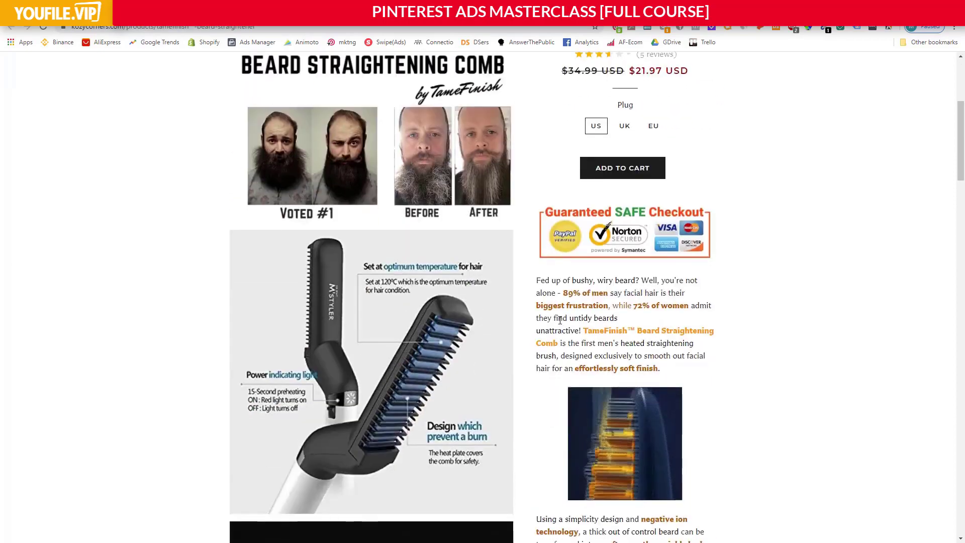
pyautogui.scroll(-20, 560, 320)
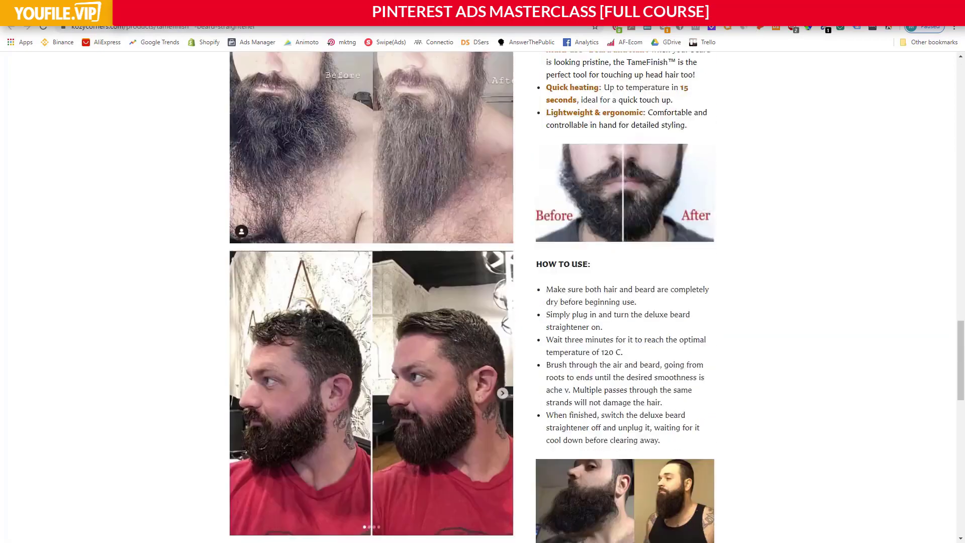
pyautogui.click(727, 8)
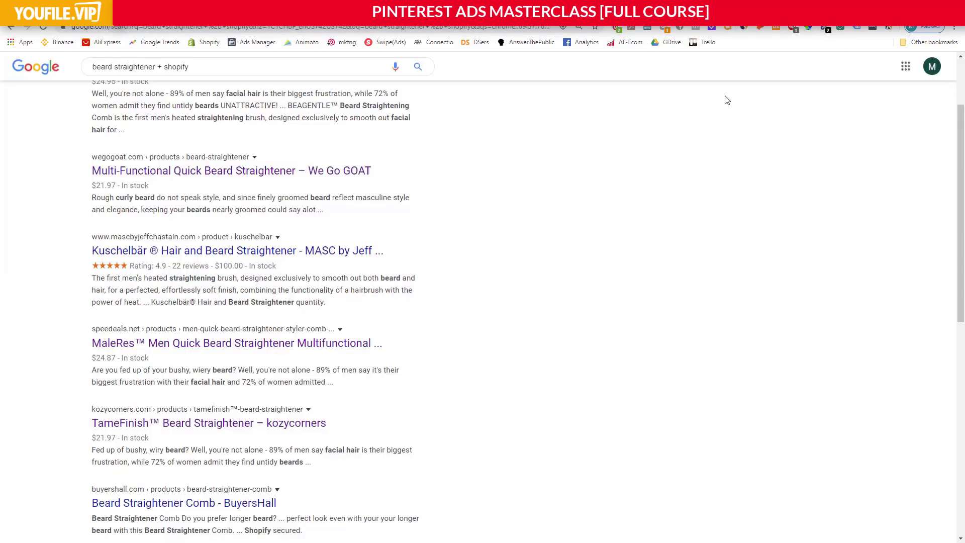
# Return to the Avatar Worksheet and highlight the questions on competitors, apps, software and what else the avatar buys.
pyautogui.click(150, 8)
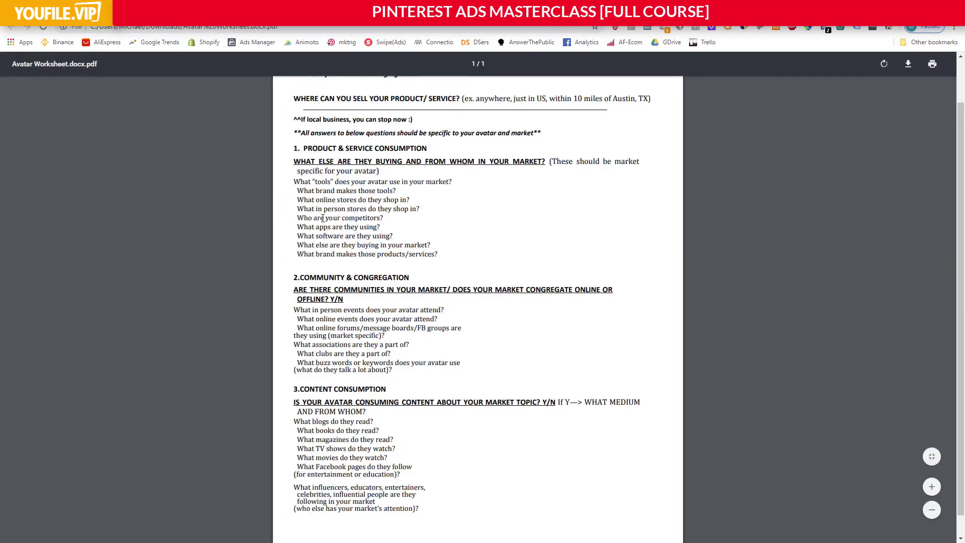
pyautogui.moveTo(317, 218); pyautogui.dragTo(368, 227)
pyautogui.moveTo(303, 236); pyautogui.dragTo(398, 248)
pyautogui.click(408, 247)
# Open Amazon in a new browser tab.
pyautogui.hotkey('ctrl', 't')
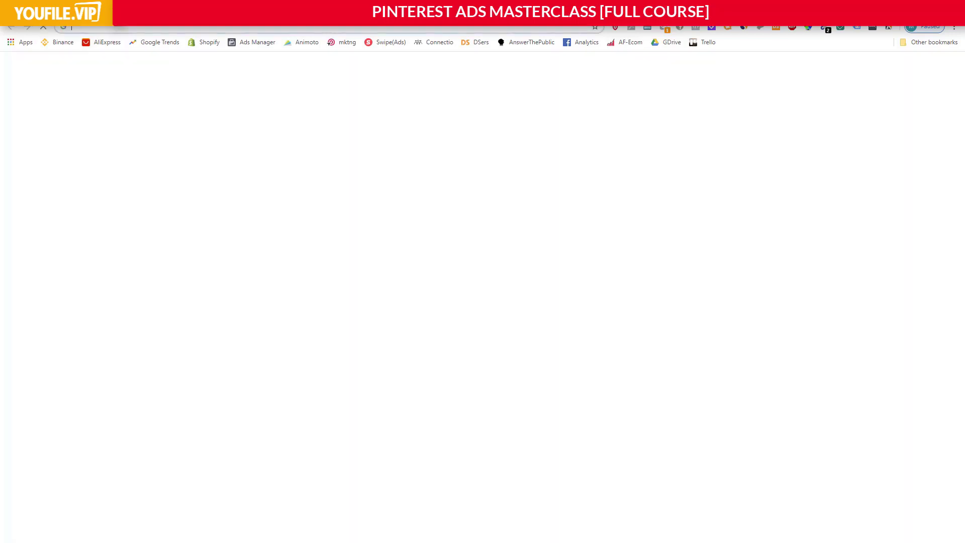
pyautogui.write('ama')
pyautogui.press('Return')
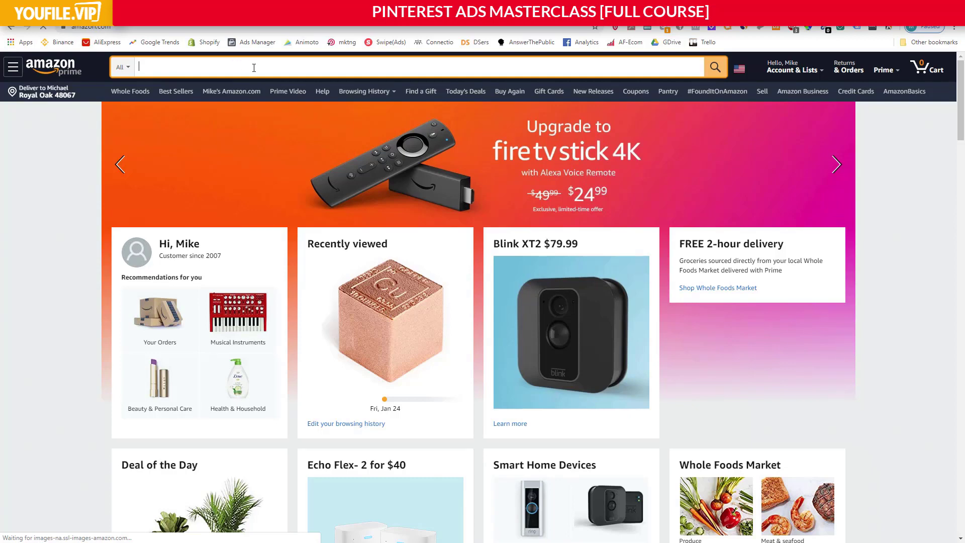
pyautogui.write('beard straighb')
pyautogui.press('BackSpace')
pyautogui.write('tener')
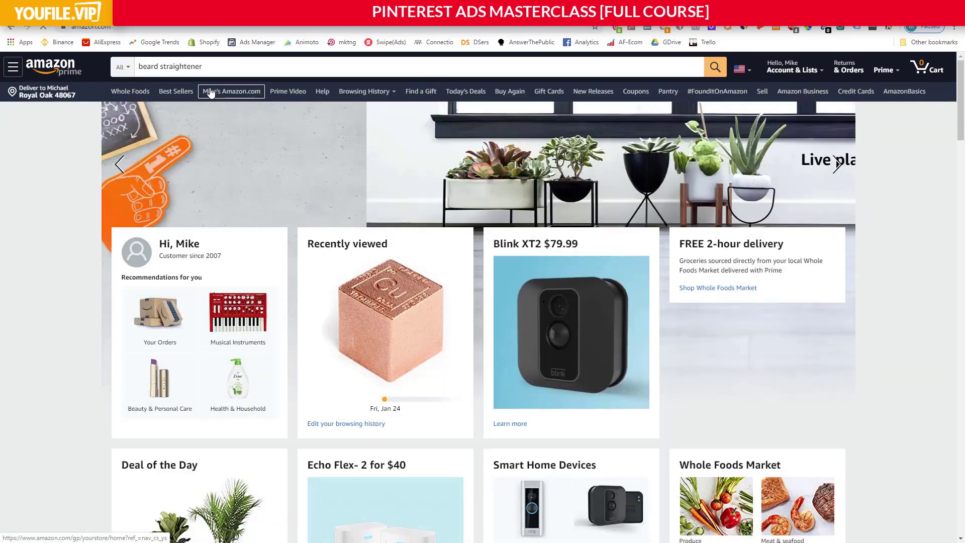
pyautogui.click(221, 91)
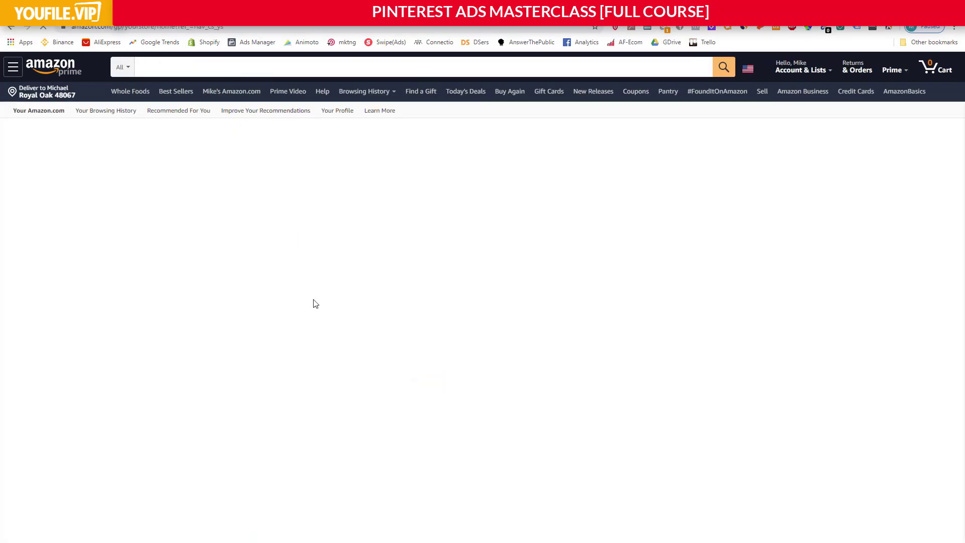
pyautogui.scroll(-10, 138, 254)
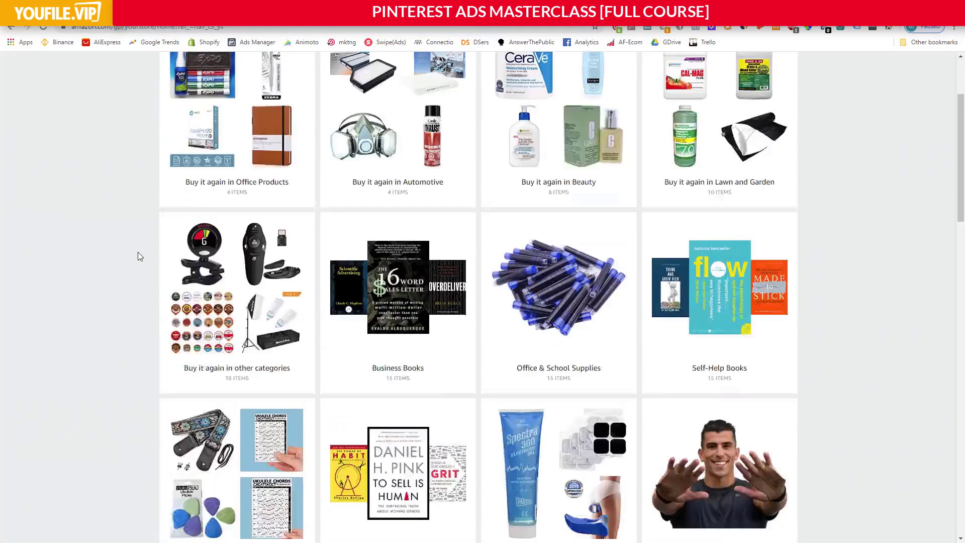
pyautogui.scroll(10, 138, 254)
# Search Amazon for "beard straightener" and open the Cutie Academy Ionic Beard Straightening Comb listing.
pyautogui.click(210, 69)
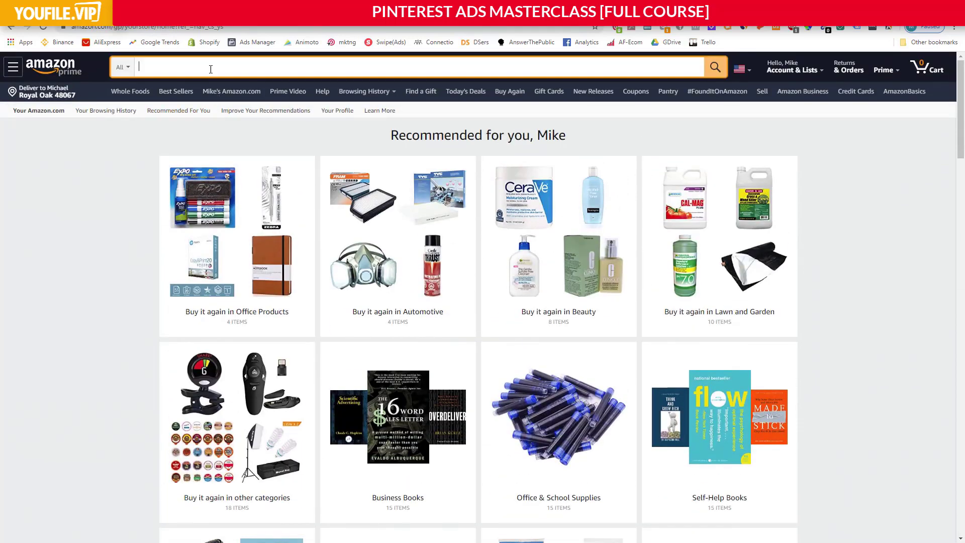
pyautogui.click(196, 95)
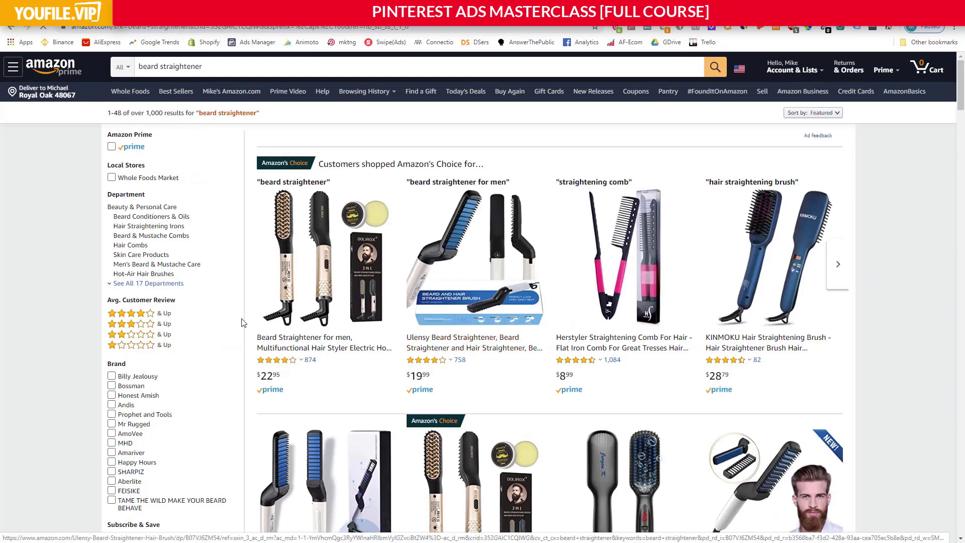
pyautogui.scroll(-2, 467, 242)
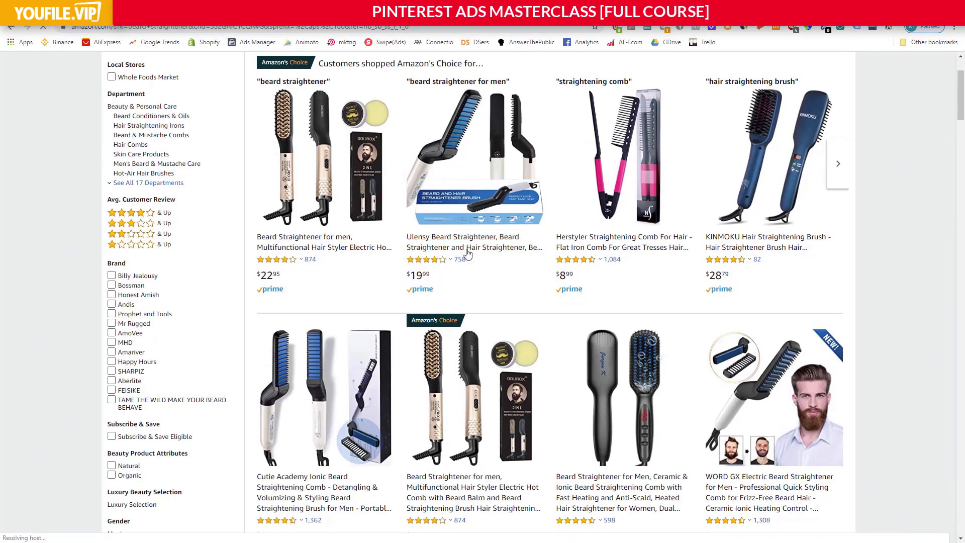
pyautogui.scroll(-2, 469, 249)
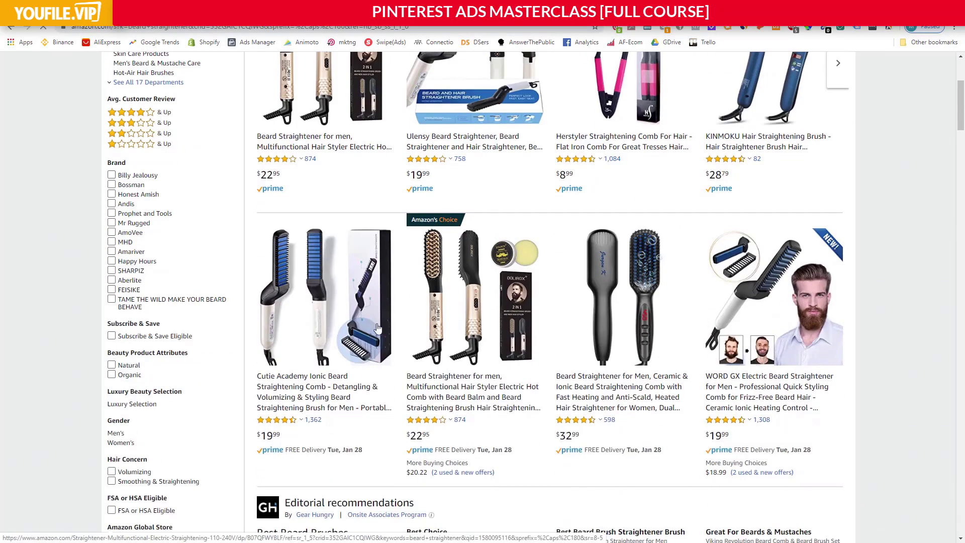
pyautogui.click(320, 401)
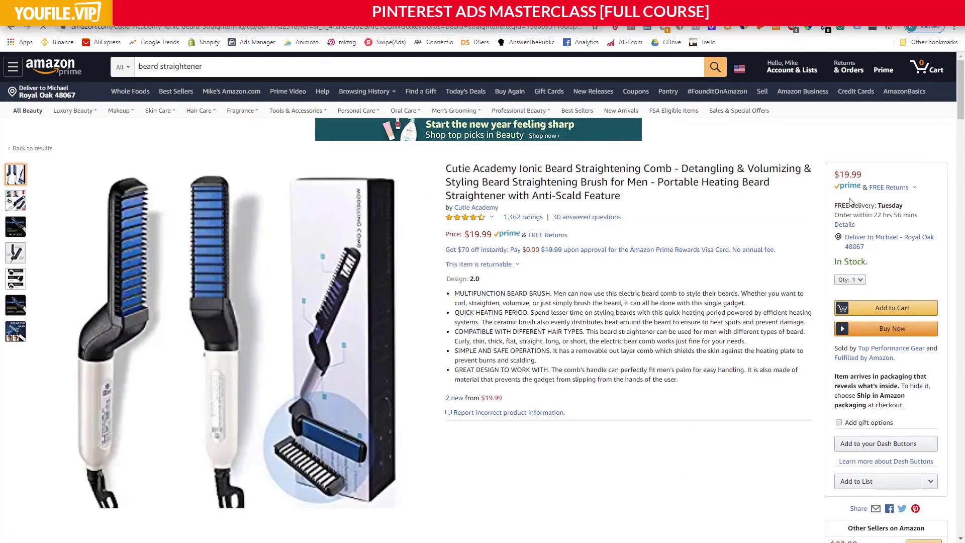
# Find the related product pages near the end of the listing and open the brushes and combs for beards pages.
pyautogui.moveTo(949, 182); pyautogui.dragTo(923, 495)
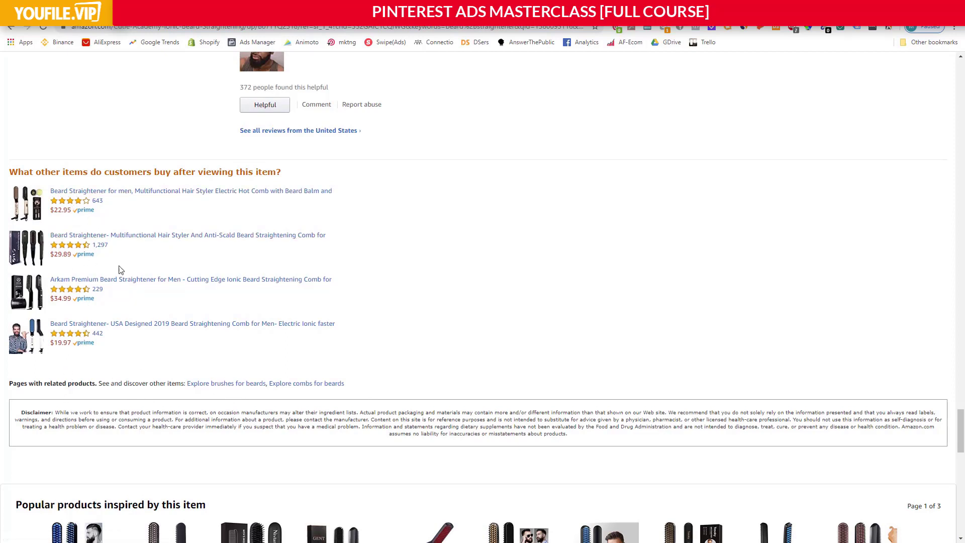
pyautogui.moveTo(153, 384)
pyautogui.mouseDown()
pyautogui.moveTo(265, 383)
pyautogui.moveTo(141, 381)
pyautogui.mouseUp()
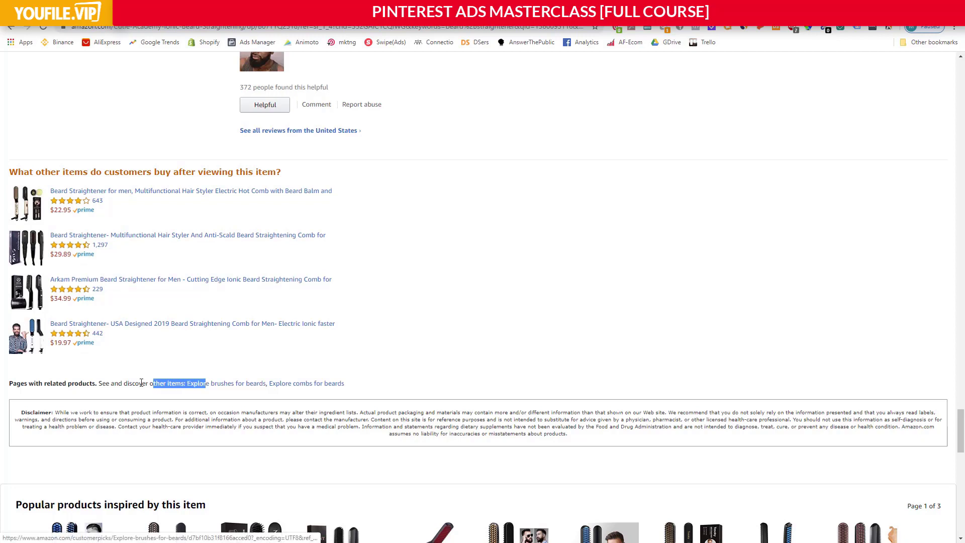
pyautogui.click(142, 382)
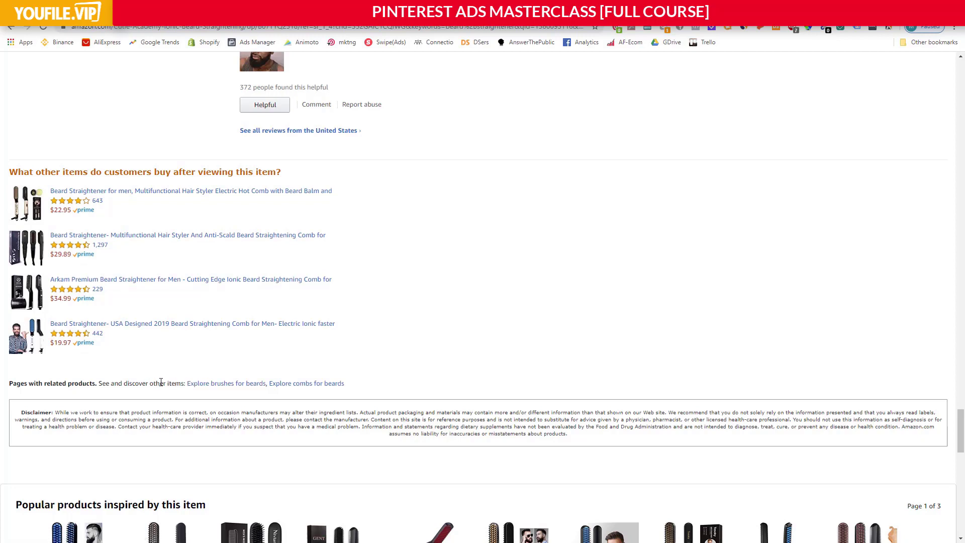
pyautogui.click(246, 384)
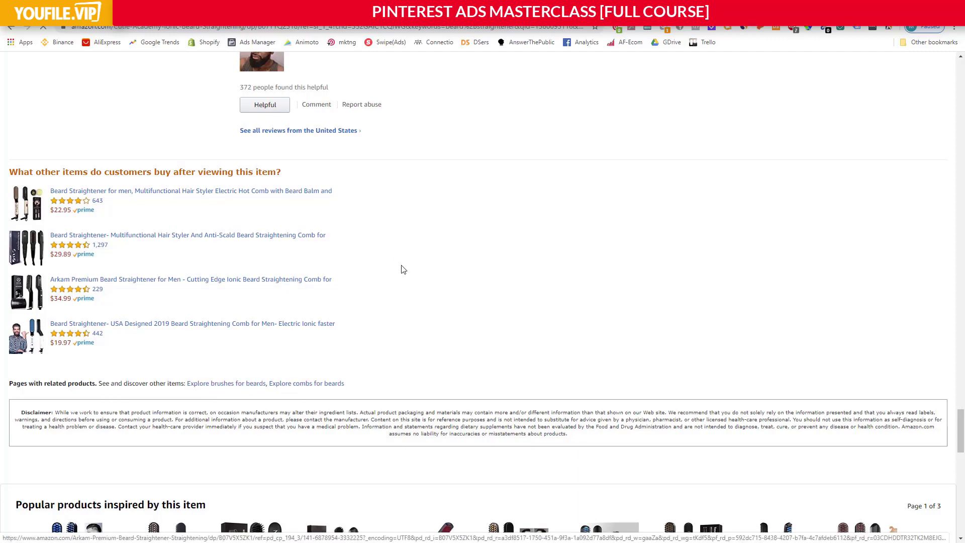
# Skim the "Explore combs for beards" page for customer-recommended and best-rated products and brands.
pyautogui.scroll(2, 133, 274)
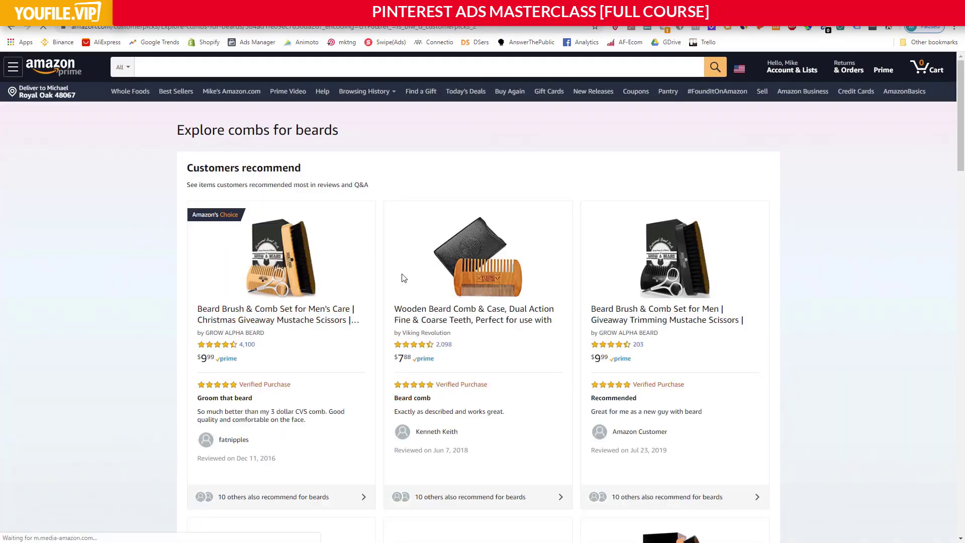
pyautogui.scroll(-15, 407, 279)
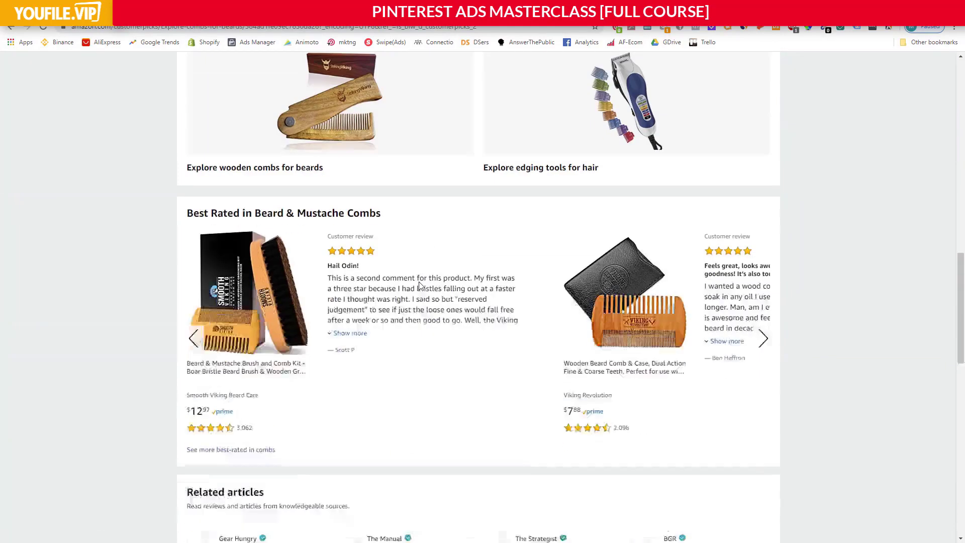
pyautogui.scroll(15, 421, 286)
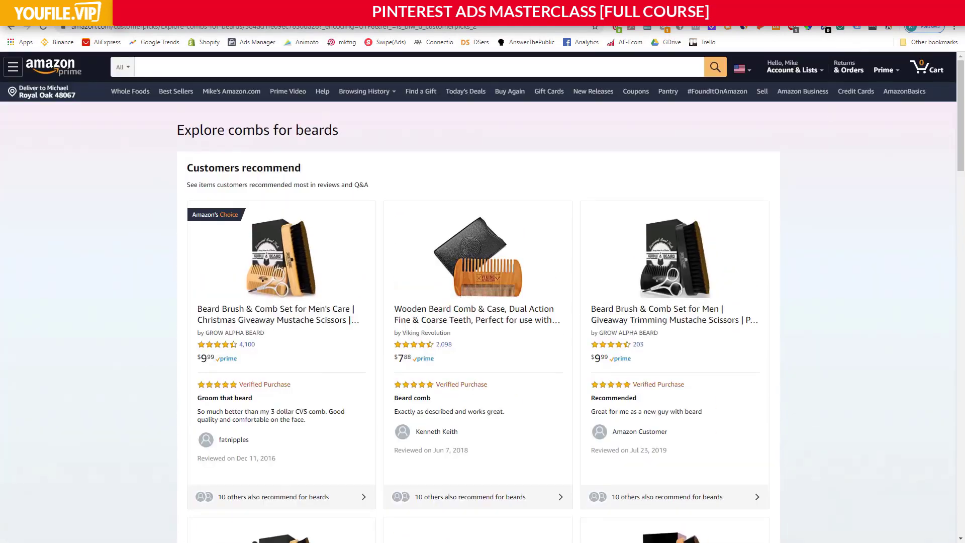
# Go back to the Avatar Worksheet and highlight the questions on what else the avatar buys and which brands make it.
pyautogui.click(703, 7)
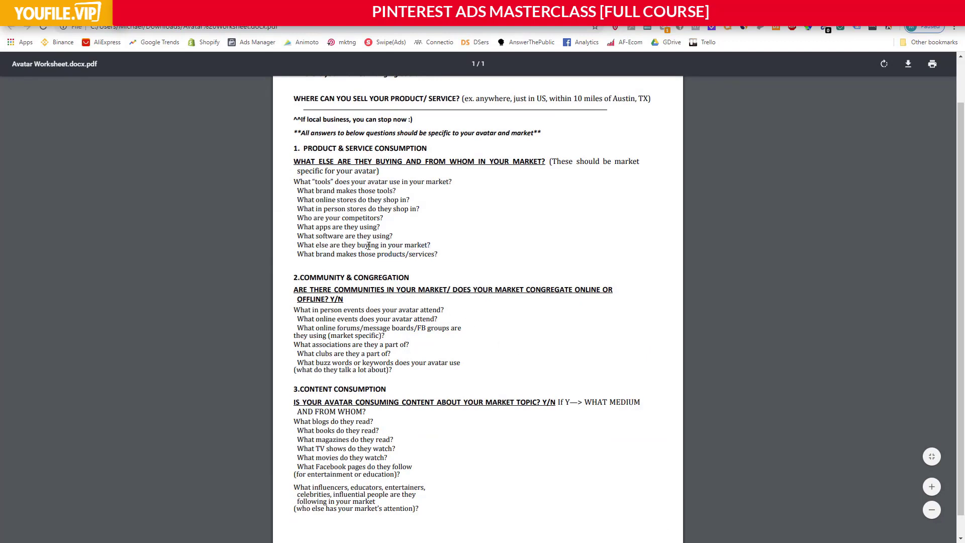
pyautogui.moveTo(362, 245); pyautogui.dragTo(431, 245)
pyautogui.click(431, 245)
pyautogui.moveTo(352, 245); pyautogui.dragTo(410, 253)
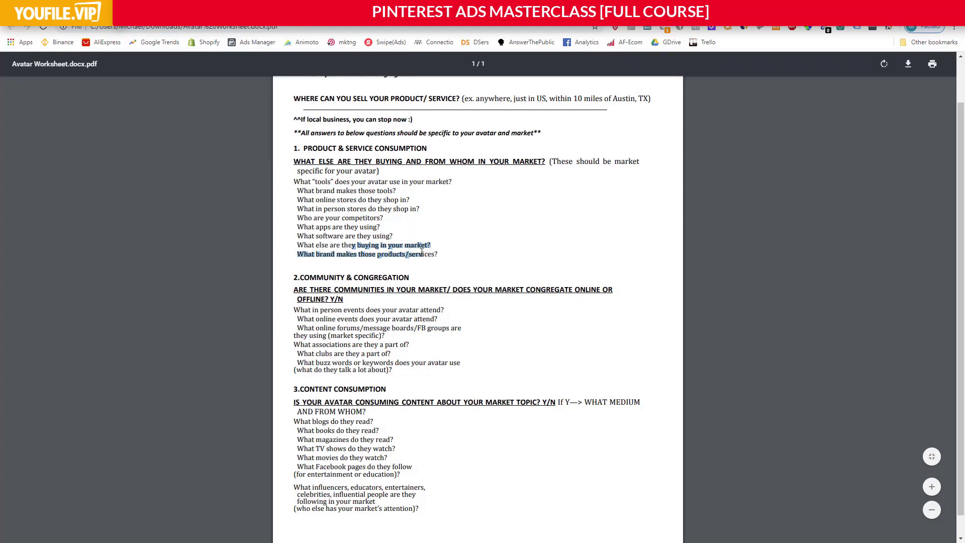
pyautogui.click(436, 255)
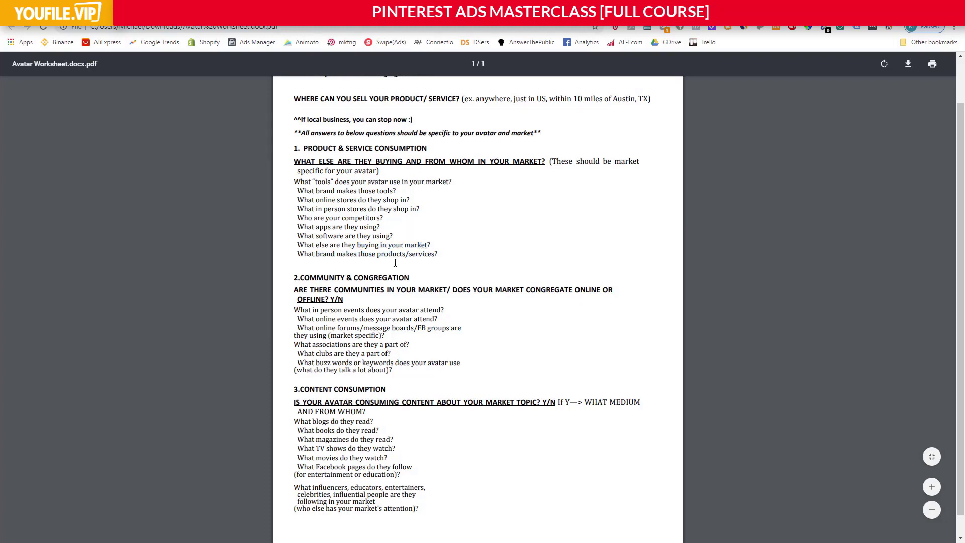
pyautogui.scroll(-1, 395, 262)
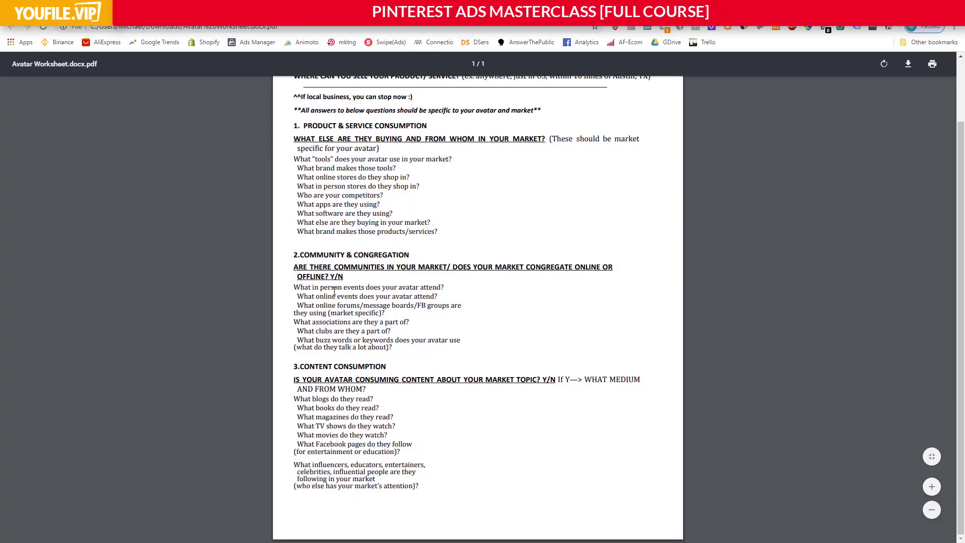
# Highlight the Community & Congregation questions on events, online forums and groups, associations, clubs and buzz words in the worksheet.
pyautogui.moveTo(295, 287); pyautogui.dragTo(439, 289)
pyautogui.click(442, 289)
pyautogui.moveTo(313, 298); pyautogui.dragTo(434, 296)
pyautogui.click(432, 294)
pyautogui.moveTo(327, 306); pyautogui.dragTo(439, 314)
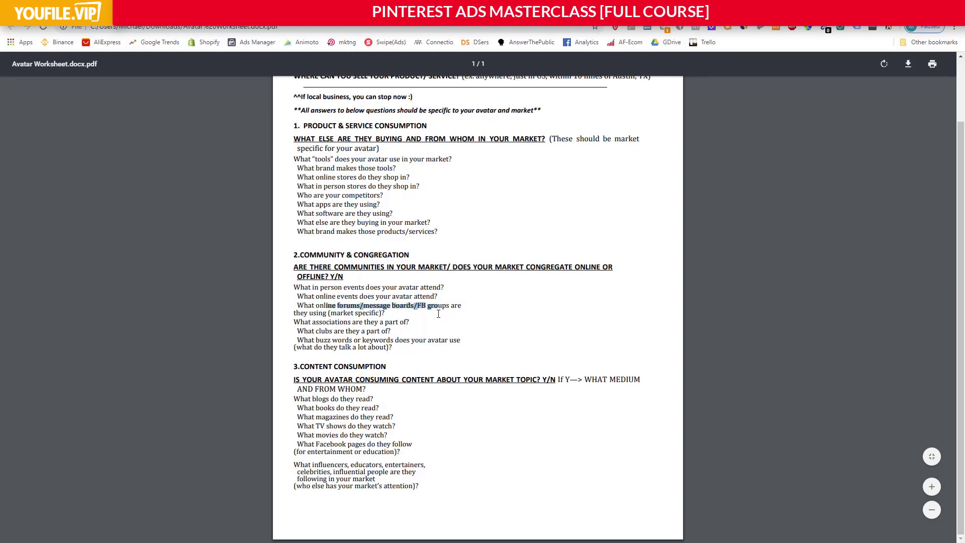
pyautogui.moveTo(331, 322); pyautogui.dragTo(371, 331)
pyautogui.moveTo(334, 332); pyautogui.dragTo(459, 344)
pyautogui.click(437, 342)
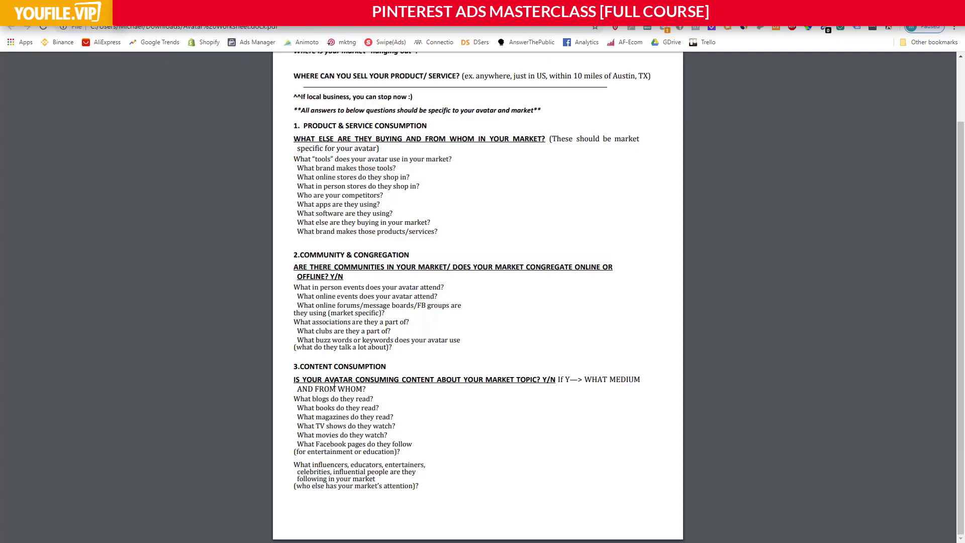
# Highlight the Content Consumption questions, from whether the avatar consumes market content to the blogs, books, shows, pages and influencers followed.
pyautogui.moveTo(356, 381); pyautogui.dragTo(554, 381)
pyautogui.click(553, 380)
pyautogui.moveTo(309, 399); pyautogui.dragTo(362, 395)
pyautogui.moveTo(310, 409); pyautogui.dragTo(388, 475)
pyautogui.click(330, 472)
# Look over the whole Targeting Research Exercise, covering its product, community and content consumption sections.
pyautogui.scroll(2, 354, 443)
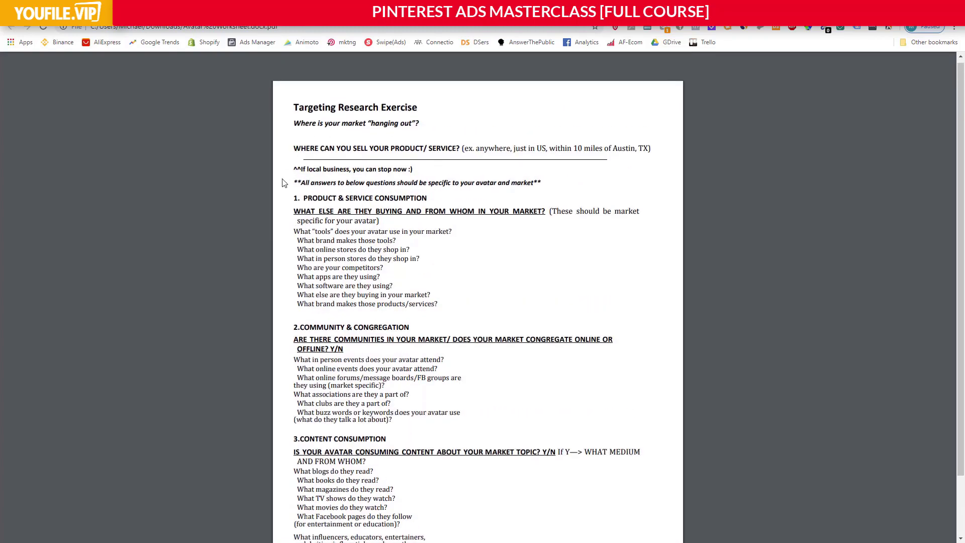
pyautogui.scroll(-2, 387, 261)
pyautogui.scroll(2, 392, 401)
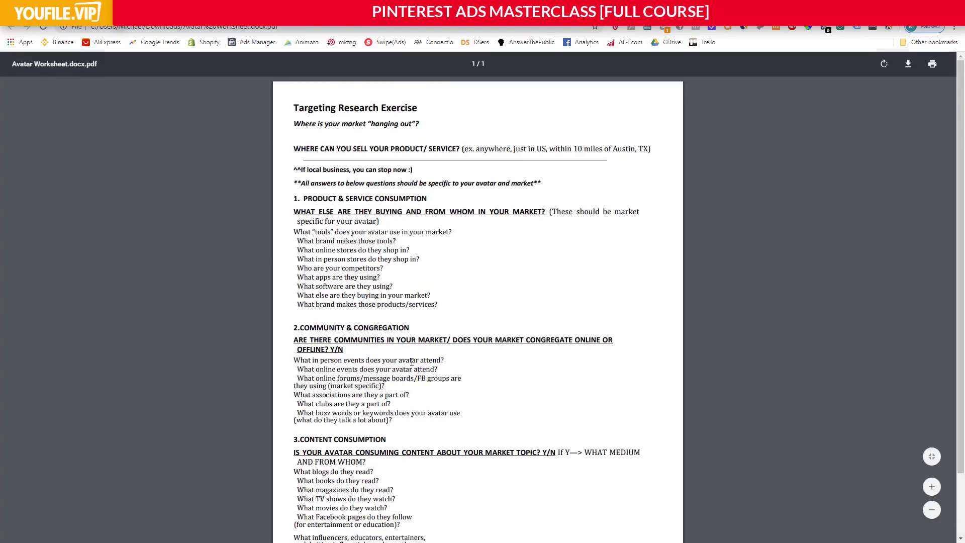
pyautogui.scroll(-2, 411, 362)
pyautogui.scroll(2, 296, 328)
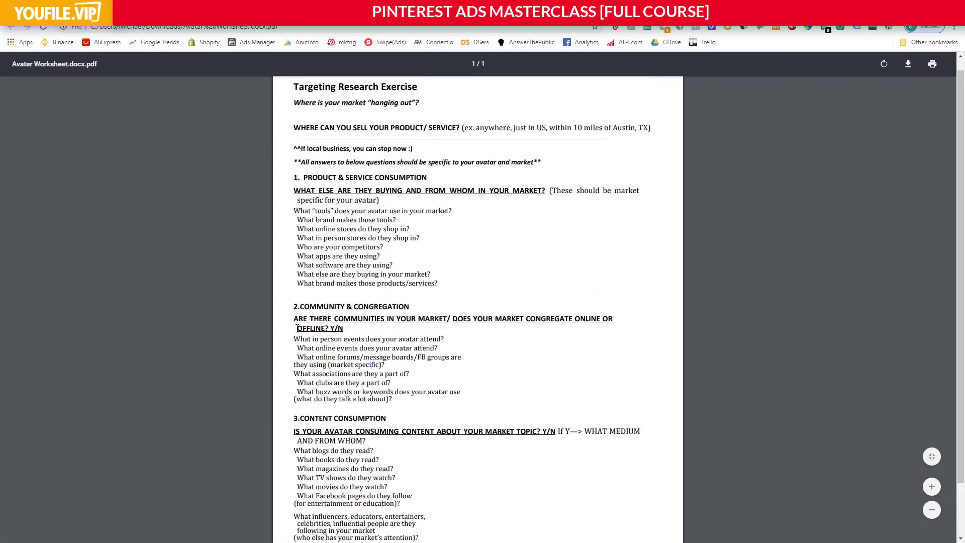
pyautogui.scroll(1, 296, 328)
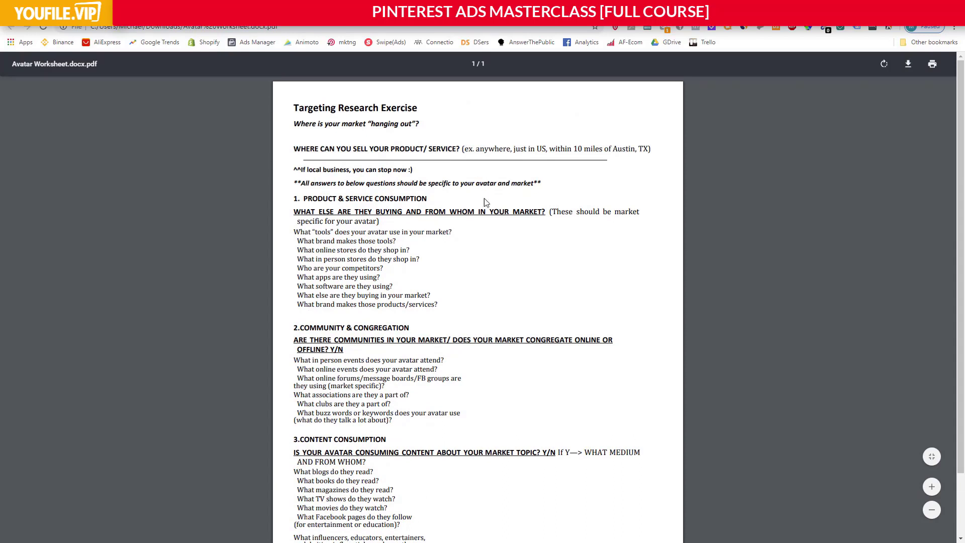
pyautogui.scroll(-2, 428, 276)
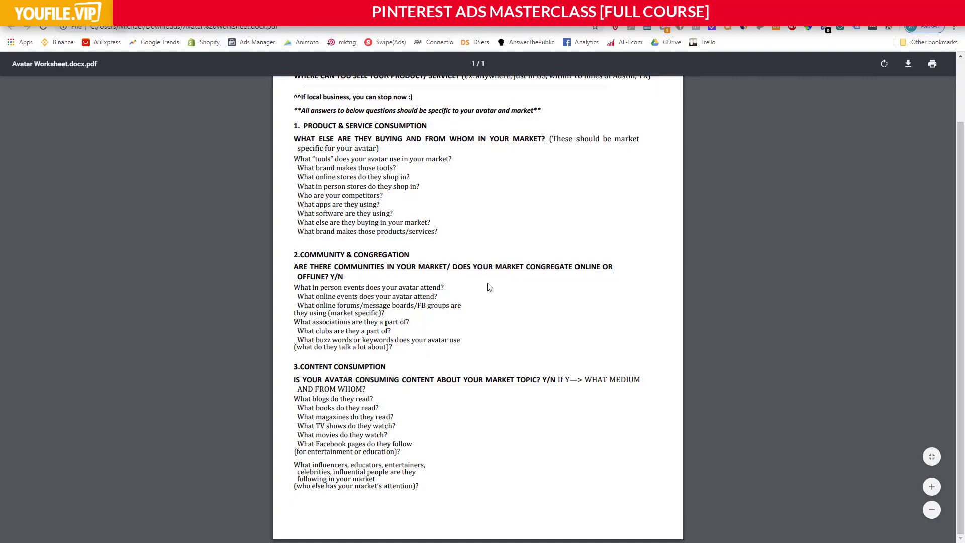
pyautogui.scroll(2, 475, 297)
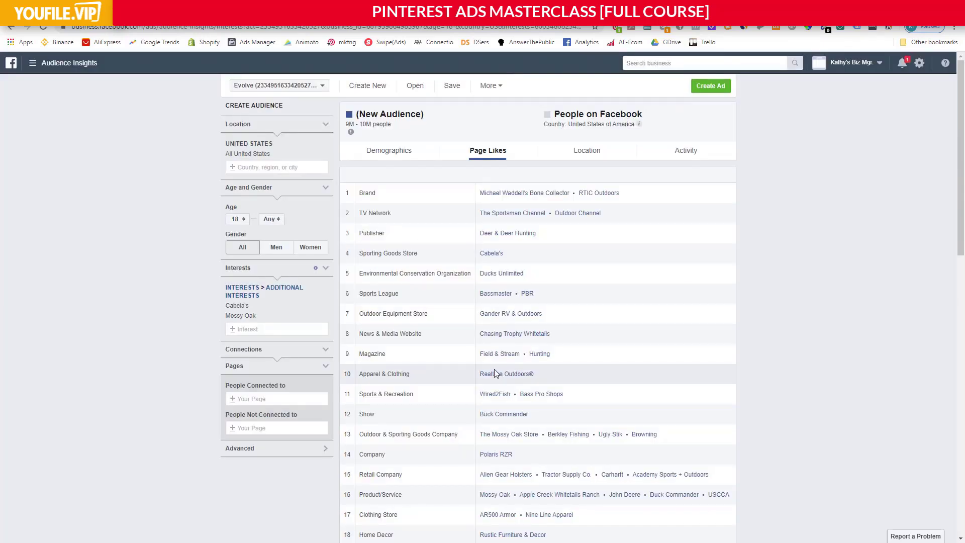
# Examine the Page Likes categories and page relevance table for the Cabela's and Mossy Oak audience in Facebook Audience Insights, and return to the Avatar Worksheet.
pyautogui.scroll(-1, 447, 353)
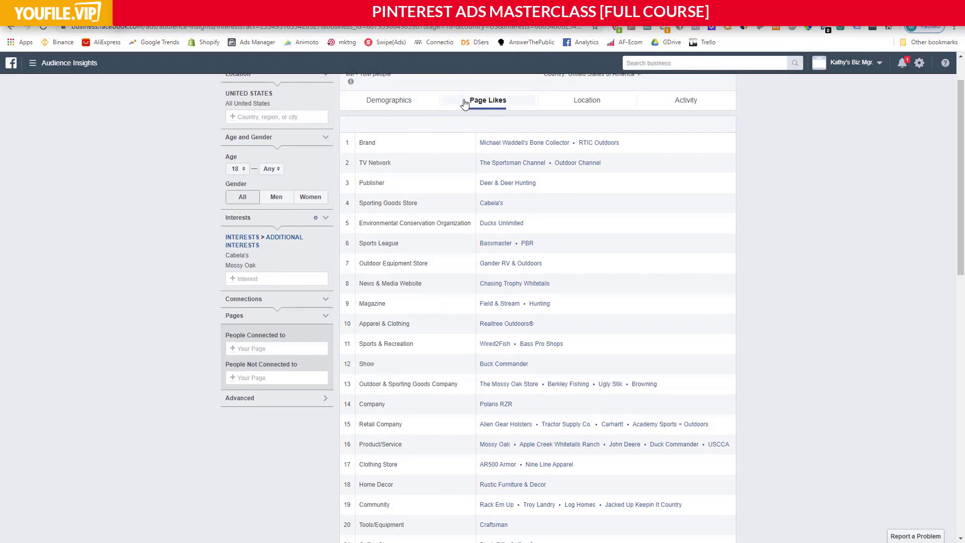
pyautogui.scroll(-5, 507, 168)
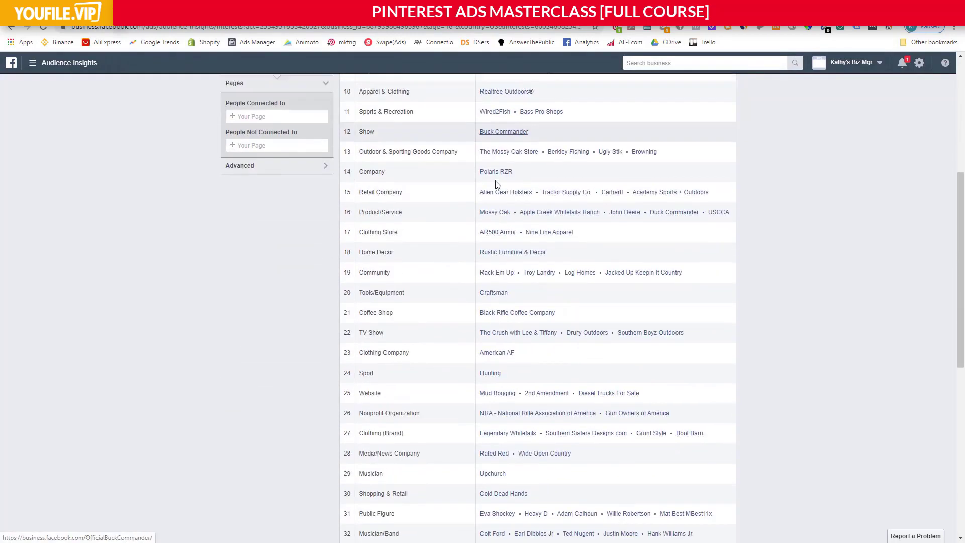
pyautogui.scroll(-4, 498, 251)
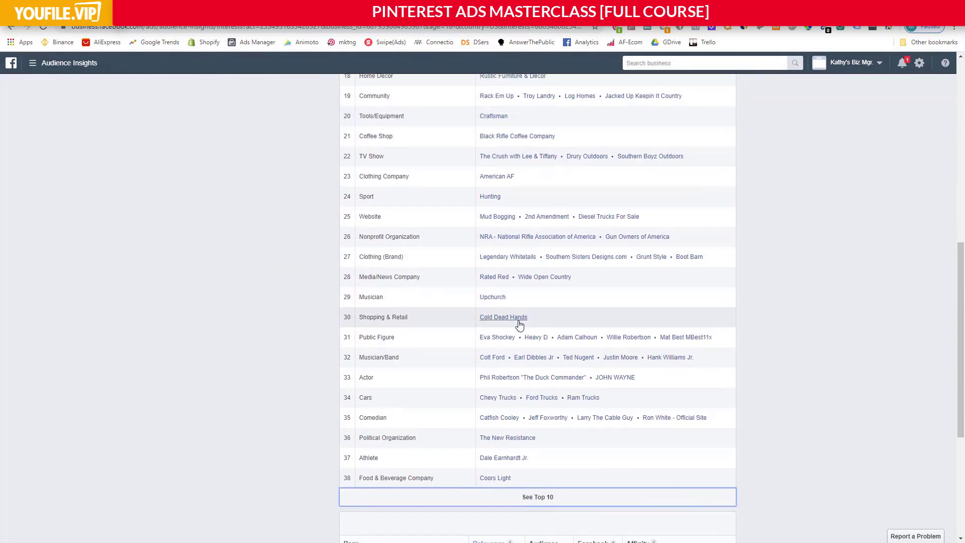
pyautogui.scroll(-2, 519, 325)
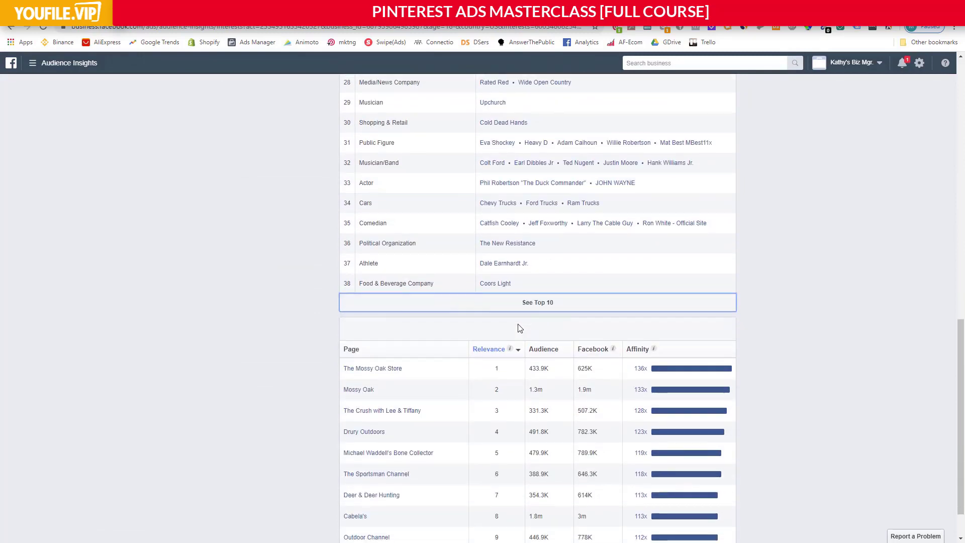
pyautogui.scroll(4, 519, 328)
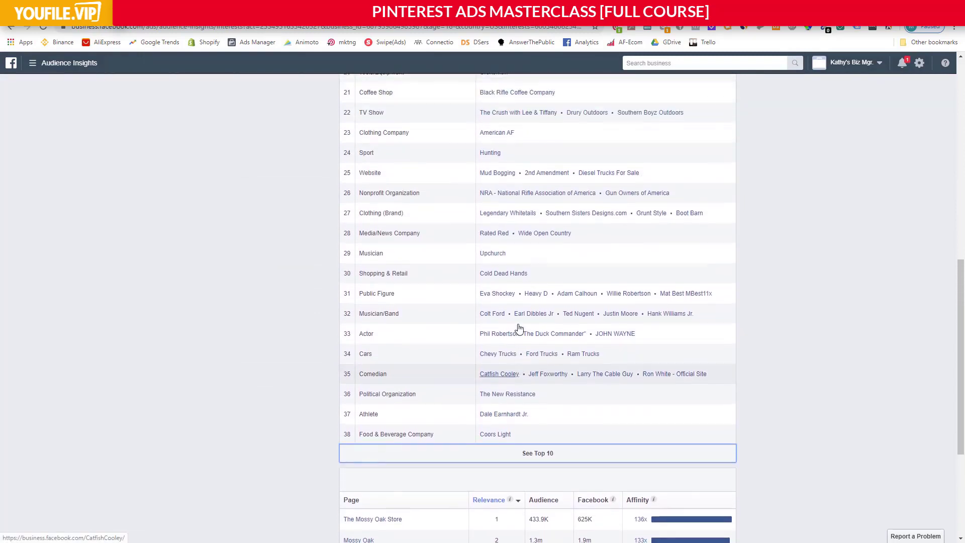
pyautogui.scroll(8, 519, 328)
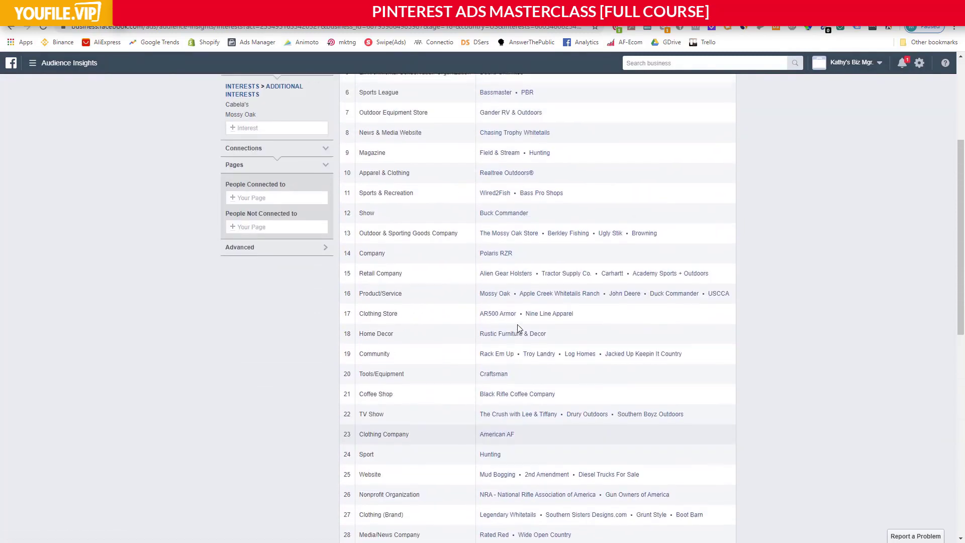
pyautogui.scroll(1, 519, 327)
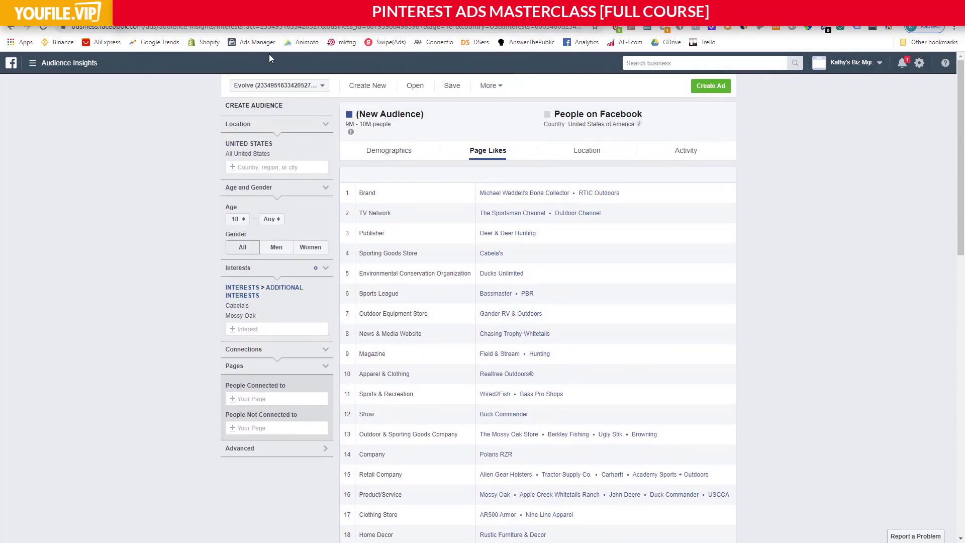
pyautogui.click(322, 7)
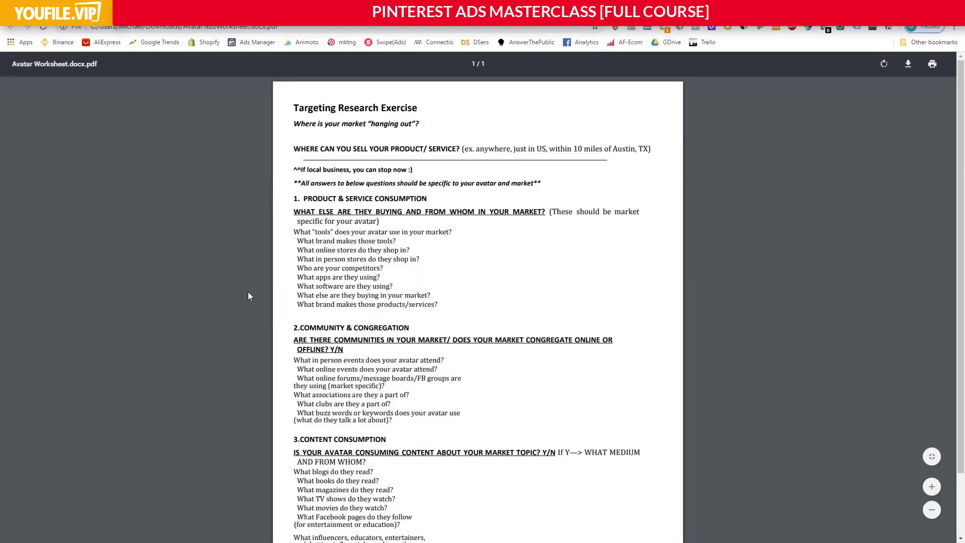
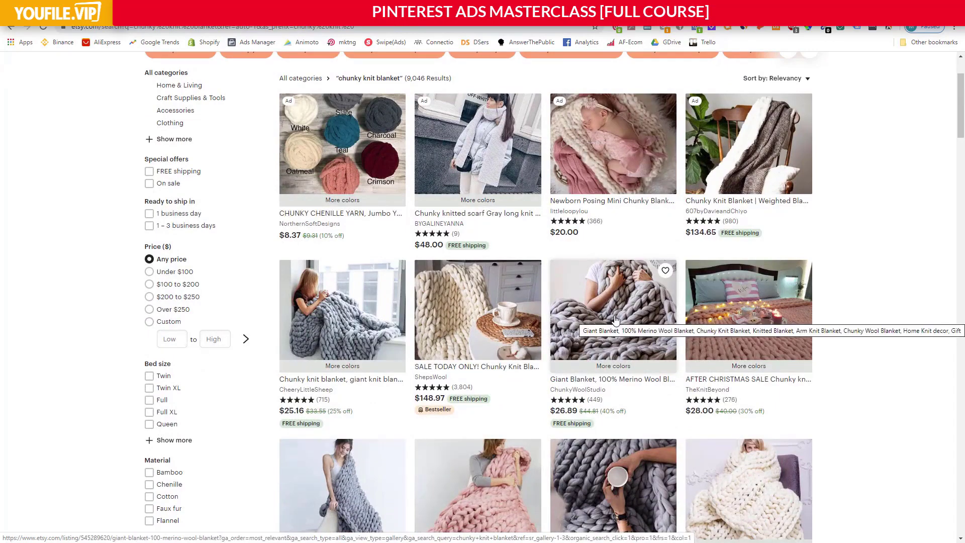
# Look over the Etsy search results for "chunky knit blanket", comparing the listings and their prices.
pyautogui.scroll(-2, 555, 328)
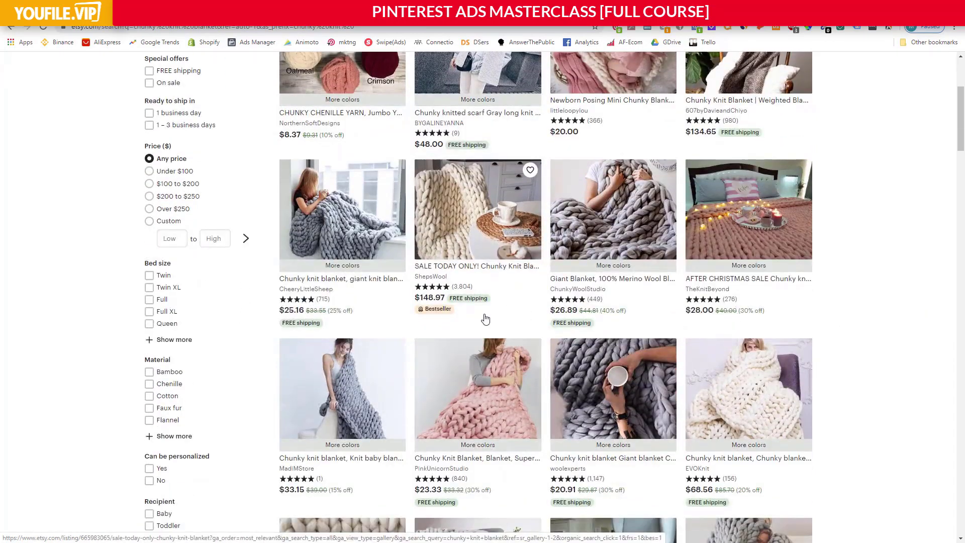
pyautogui.scroll(4, 485, 316)
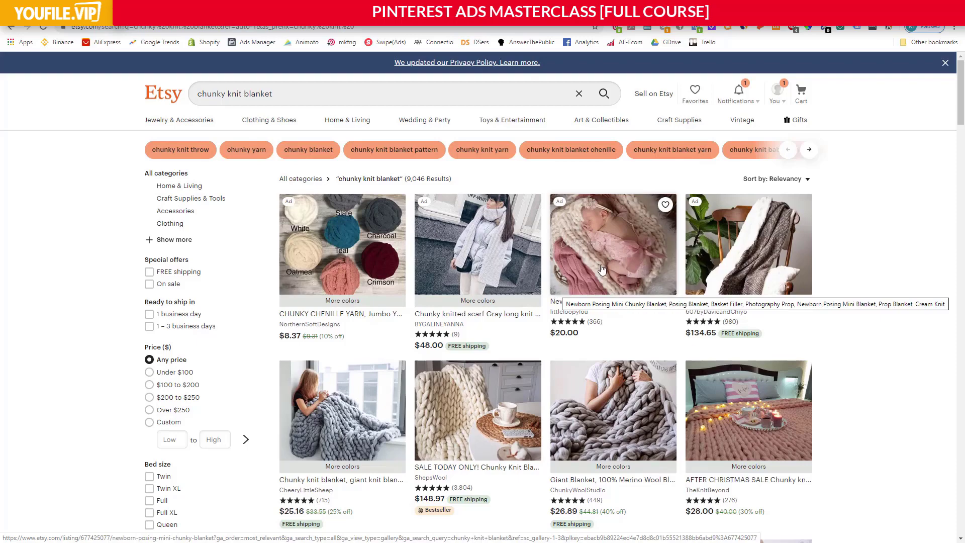
pyautogui.scroll(-2, 603, 281)
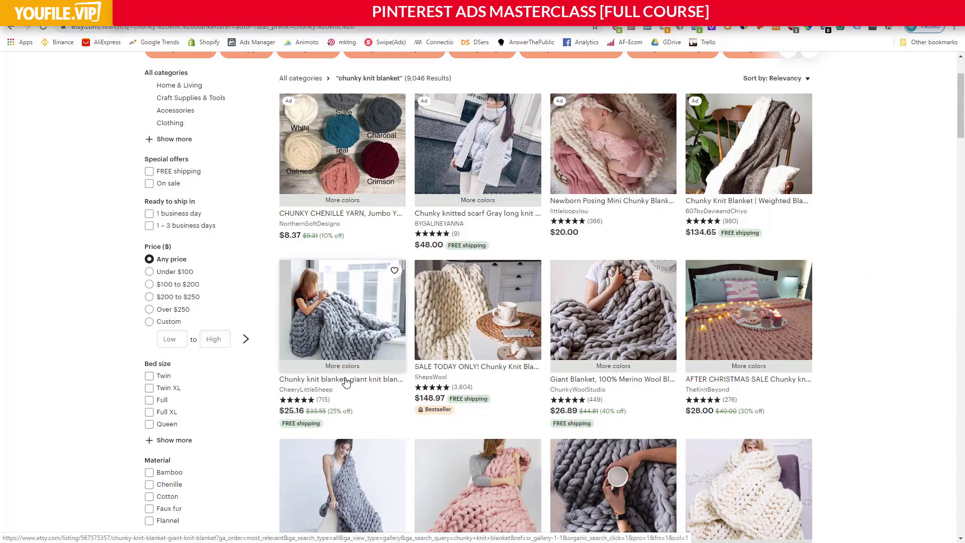
pyautogui.scroll(-1, 347, 382)
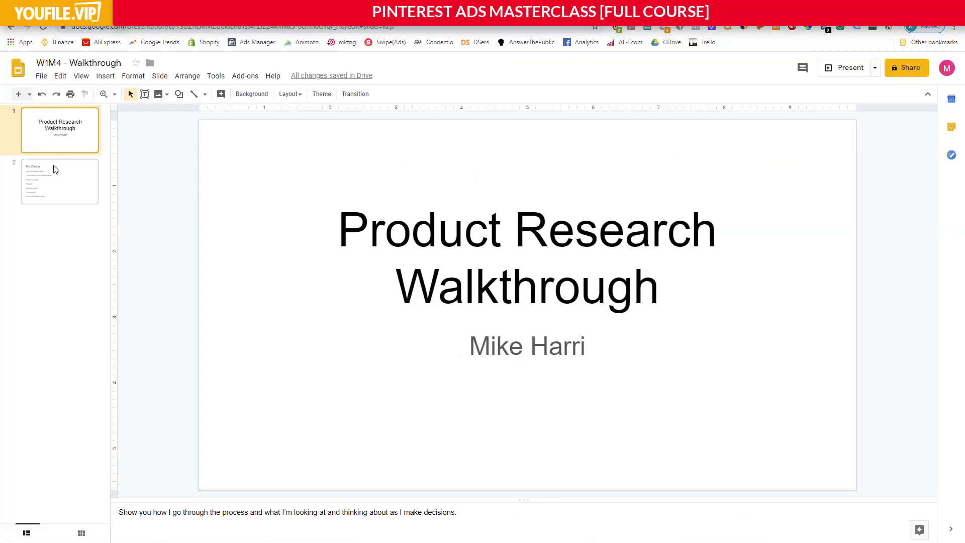
# Show the "My Choice" slide of the W1M4 - Walkthrough presentation and point out the "High Perceived value" line.
pyautogui.click(55, 167)
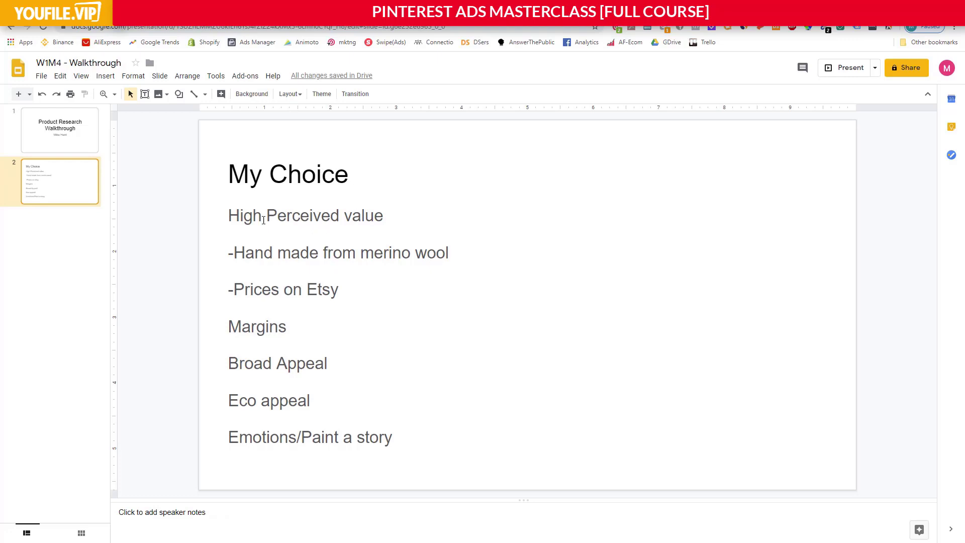
pyautogui.moveTo(229, 215); pyautogui.dragTo(365, 215)
pyautogui.click(364, 213)
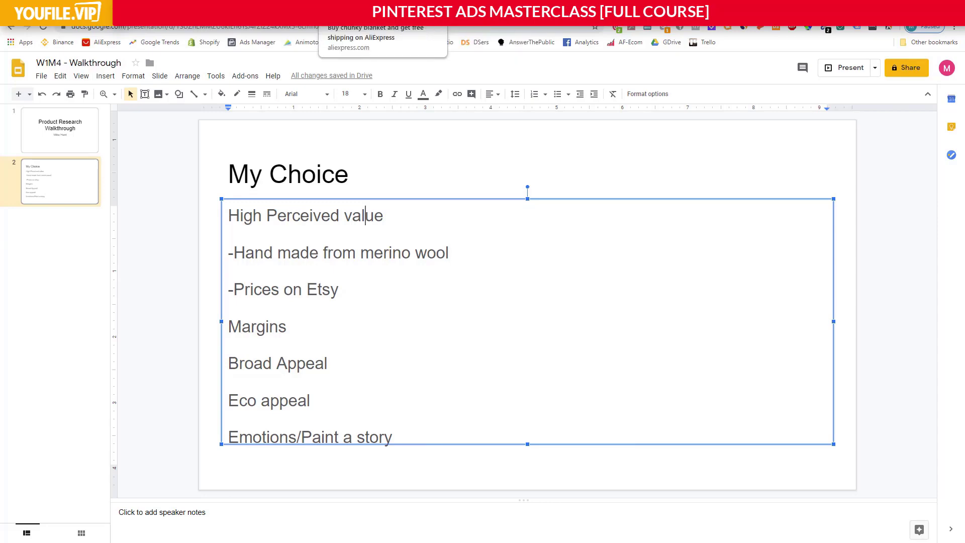
# On the AliExpress chunky blanket listing, preview several colors including blue and purple, and highlight the merino wool wording in the title.
pyautogui.click(470, 8)
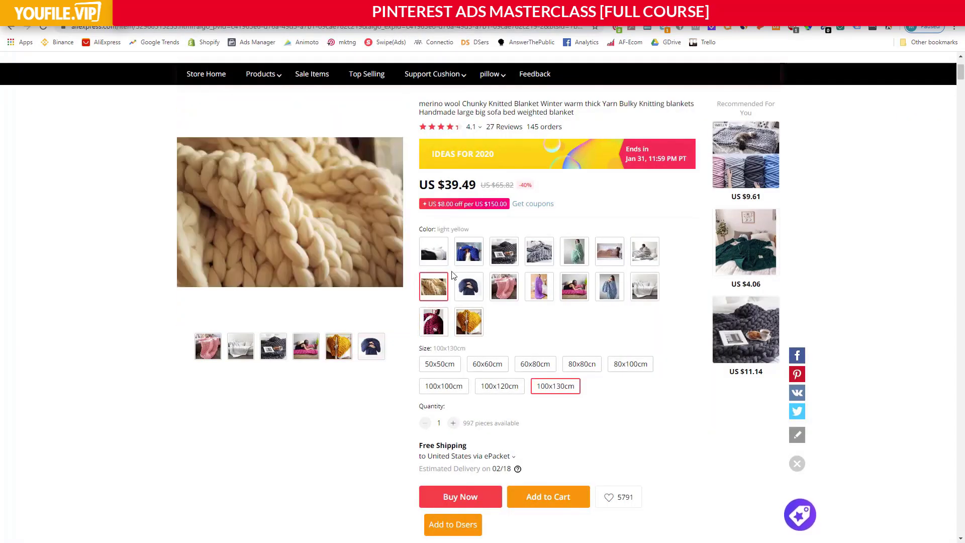
pyautogui.click(463, 252)
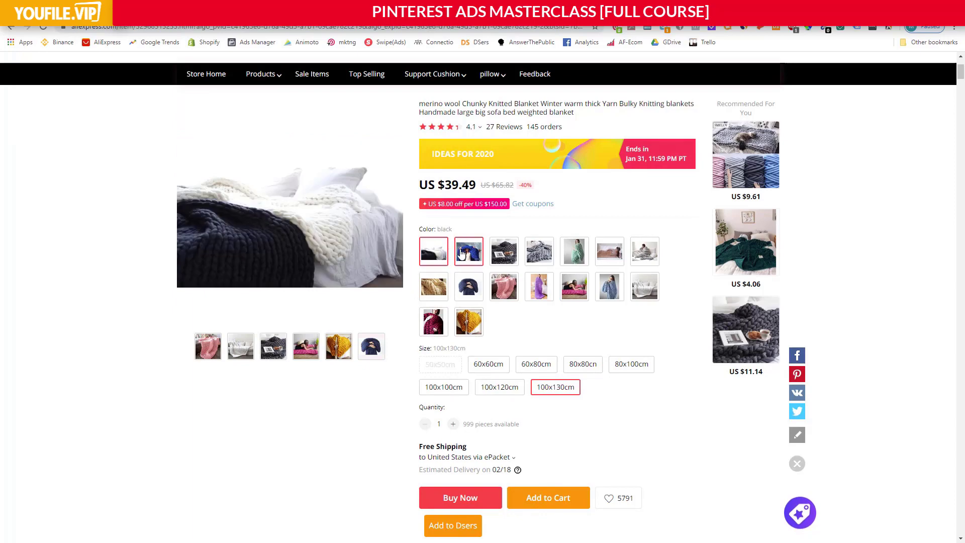
pyautogui.click(504, 251)
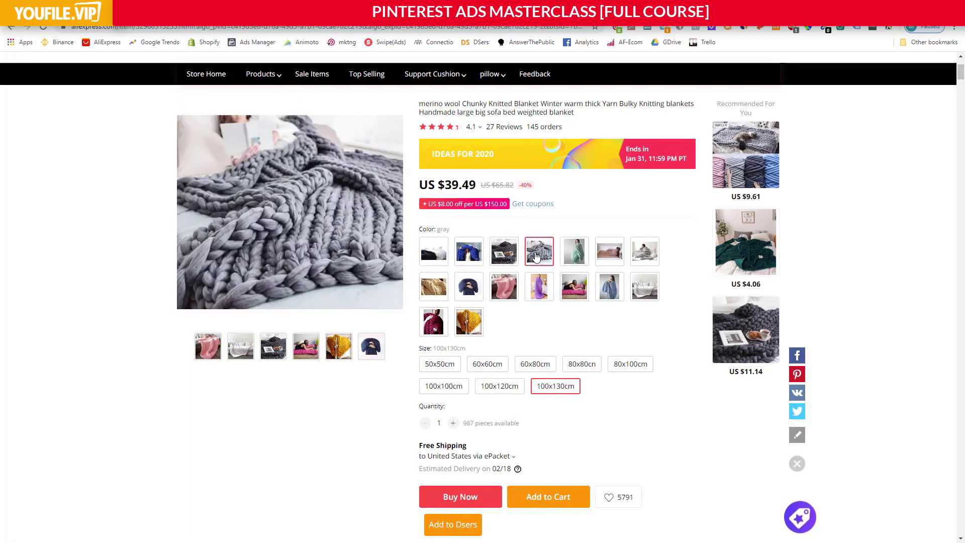
pyautogui.click(540, 286)
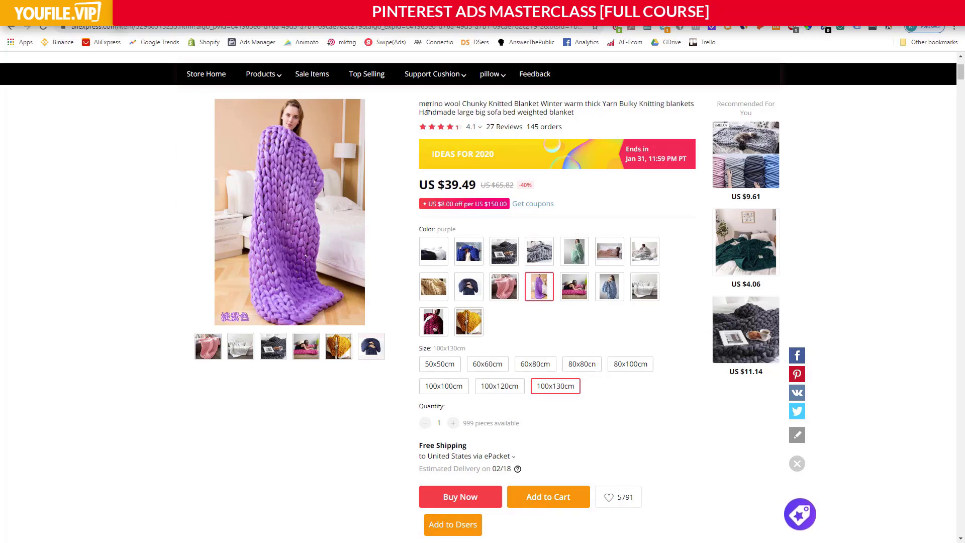
pyautogui.moveTo(419, 104); pyautogui.dragTo(455, 104)
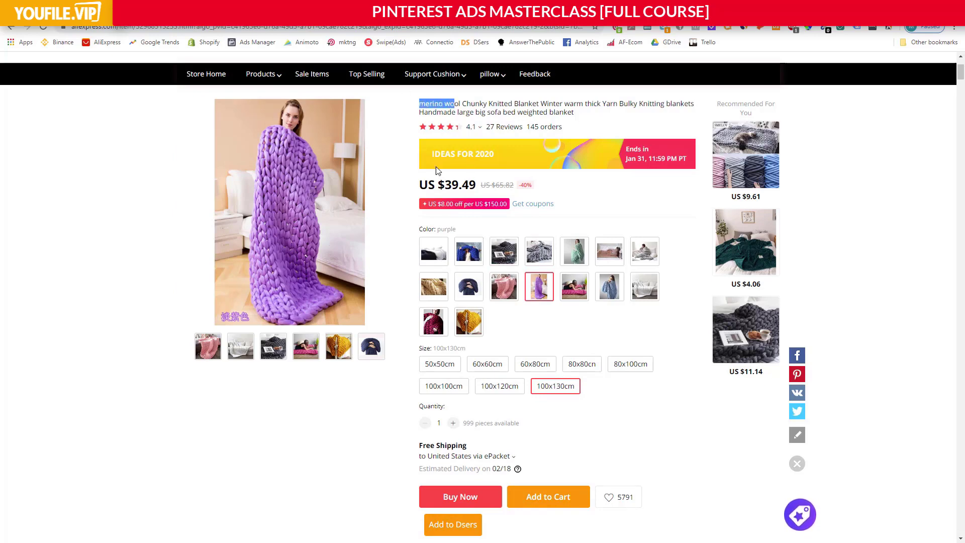
pyautogui.click(555, 321)
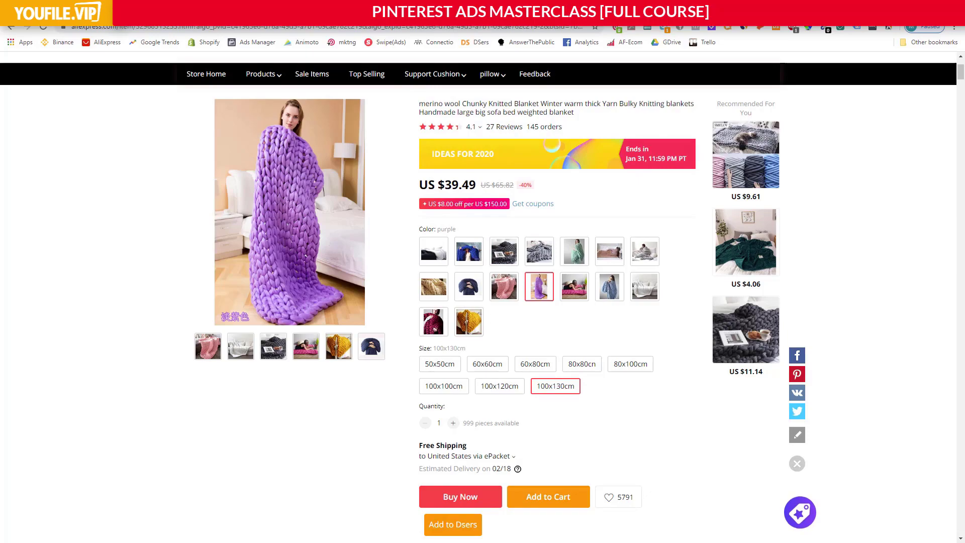
# Switch to Smartwool's "What is Merino Wool?" page and highlight part of the introduction describing the fiber.
pyautogui.hotkey('ctrl', 'Tab')
pyautogui.scroll(-1, 427, 265)
pyautogui.scroll(1, 427, 265)
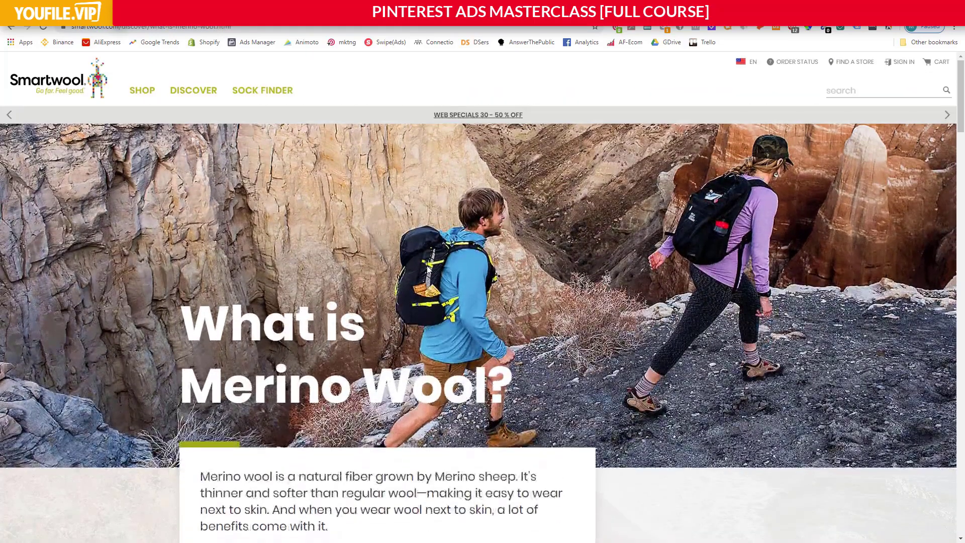
pyautogui.scroll(-5, 427, 266)
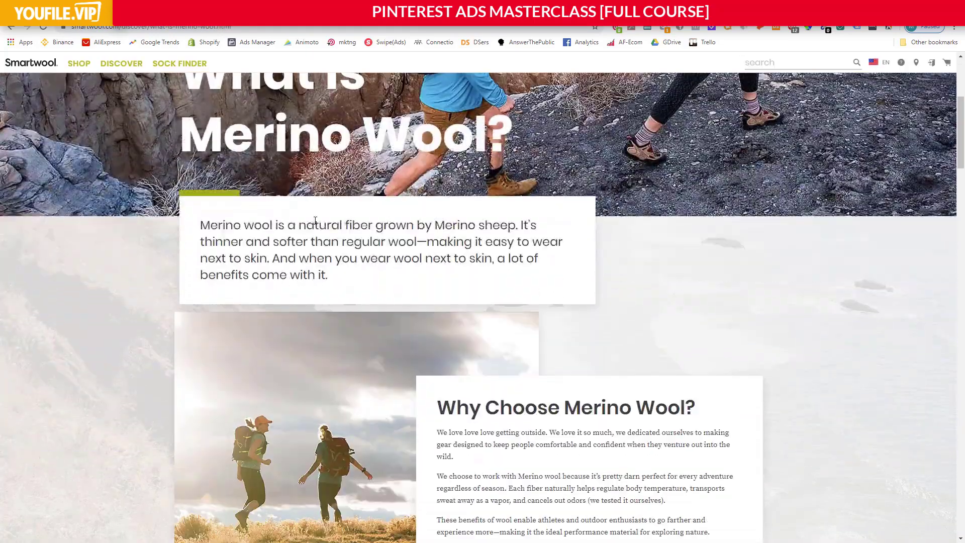
pyautogui.moveTo(305, 225); pyautogui.dragTo(431, 245)
pyautogui.click(425, 245)
# Go over the "Why Choose Merino Wool?" section and highlight the "It Helps Keep You Dry and Sweat-Free" advantage.
pyautogui.scroll(-5, 457, 166)
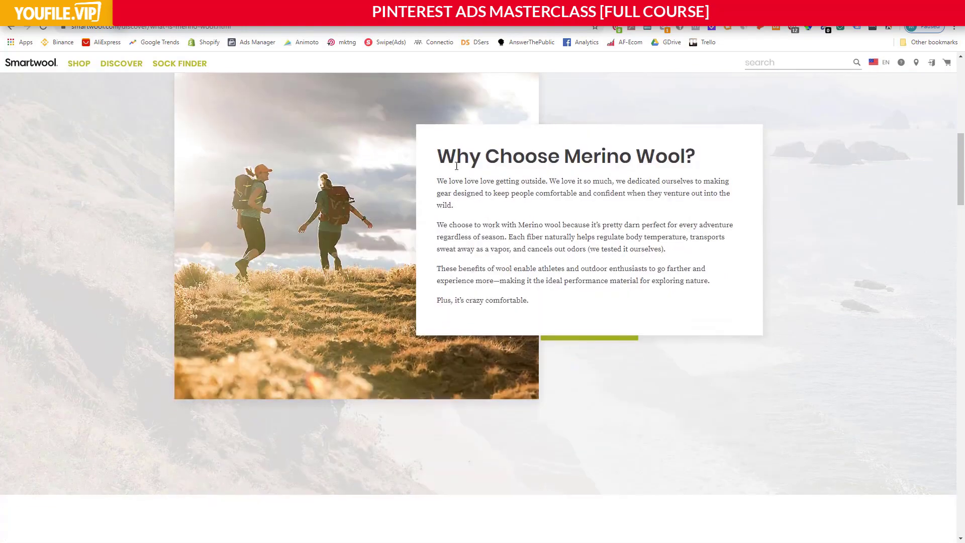
pyautogui.moveTo(456, 166); pyautogui.dragTo(624, 196)
pyautogui.click(625, 196)
pyautogui.scroll(-6, 536, 230)
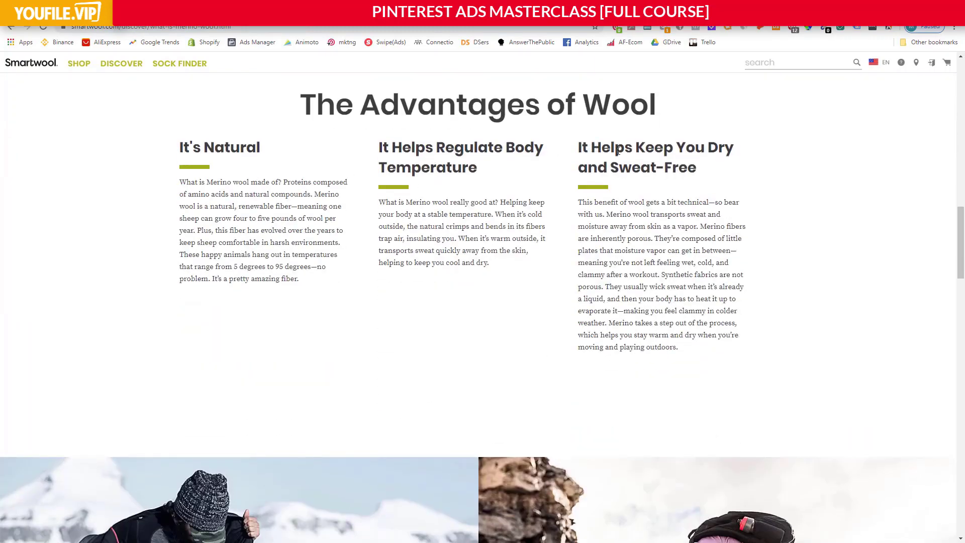
pyautogui.moveTo(619, 150); pyautogui.dragTo(724, 180)
pyautogui.click(711, 181)
# Read the remaining merino wool advantages, from layering, odor resistance and softness to biodegradability, UPF protection and fire resistance.
pyautogui.scroll(-15, 562, 161)
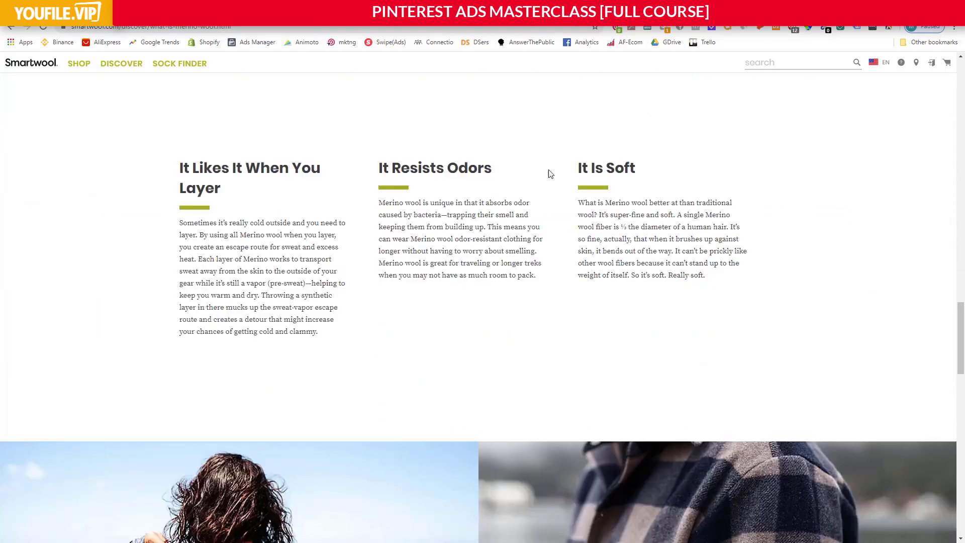
pyautogui.scroll(-10, 641, 196)
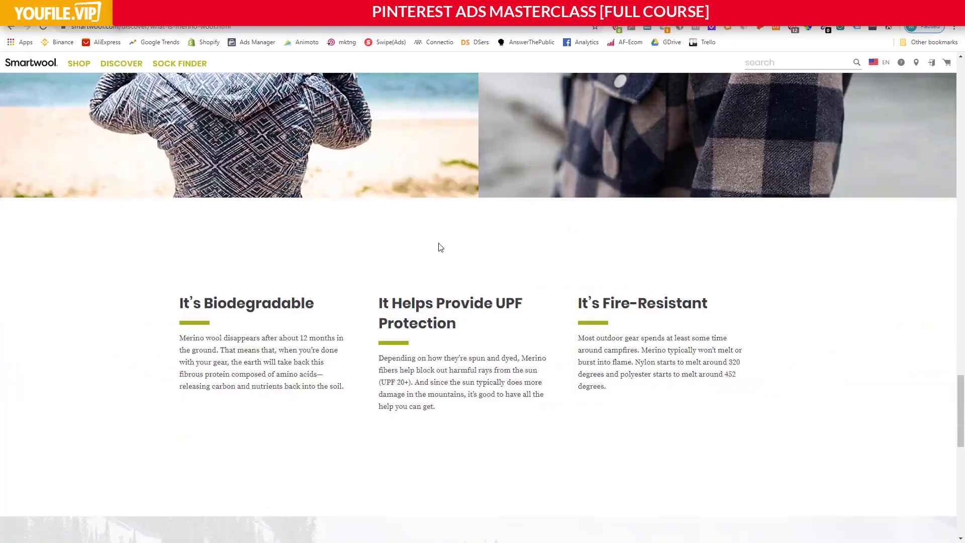
pyautogui.scroll(-7, 488, 305)
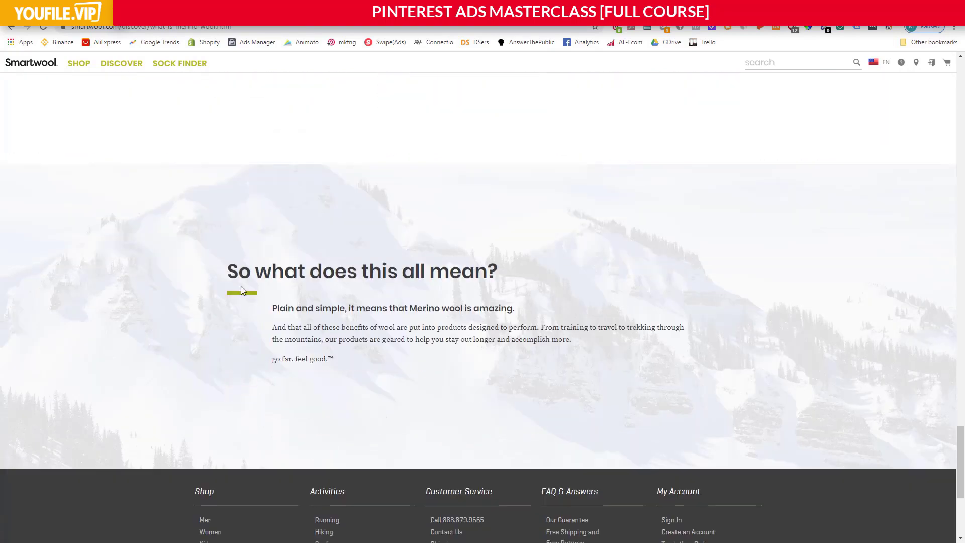
pyautogui.scroll(2, 360, 328)
pyautogui.scroll(-3, 361, 327)
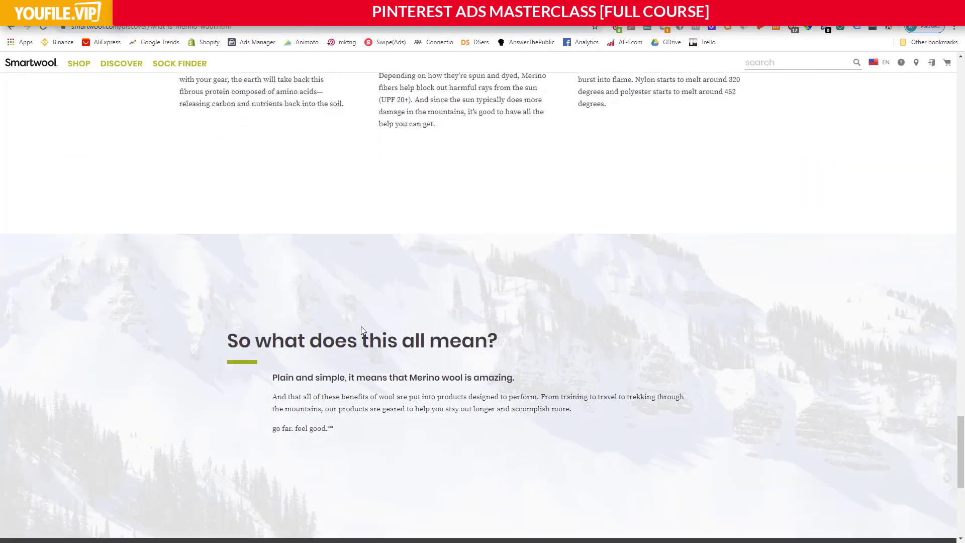
pyautogui.scroll(5, 362, 328)
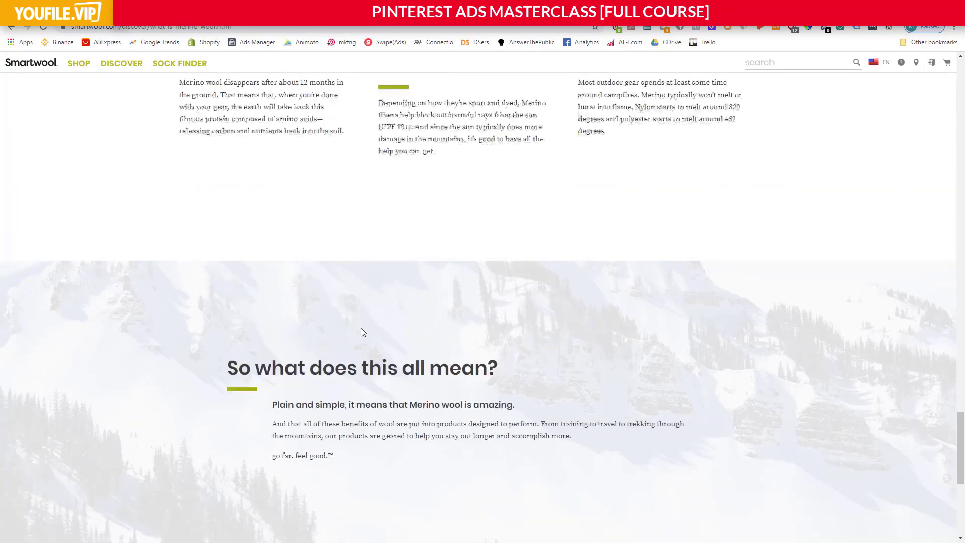
pyautogui.scroll(7, 363, 331)
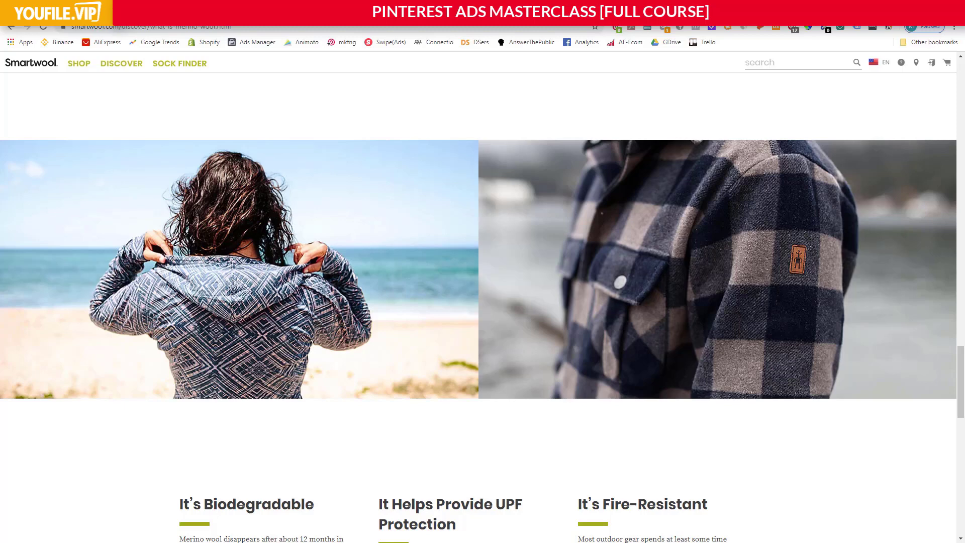
# Revisit the Etsy chunky knit blanket results and check the PinkUnicornStudio listing's price for the 80x80 inches size.
pyautogui.hotkey('ctrl', 'Tab')
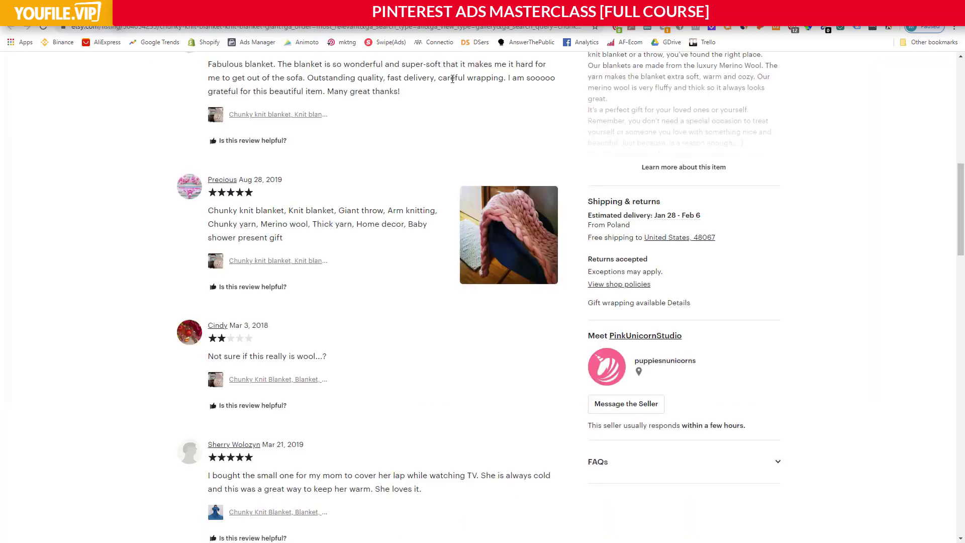
pyautogui.click(187, 9)
pyautogui.scroll(-16, 369, 233)
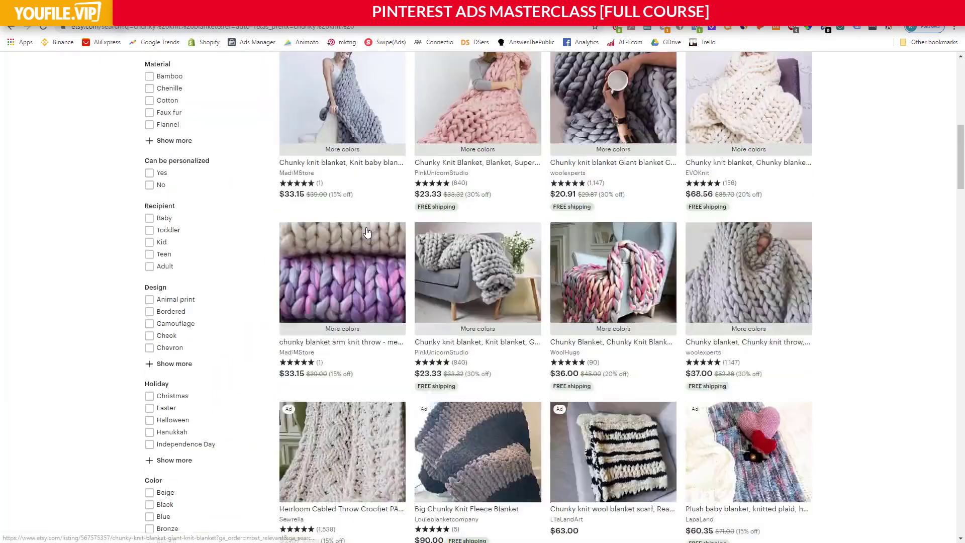
pyautogui.scroll(7, 372, 237)
pyautogui.click(425, 235)
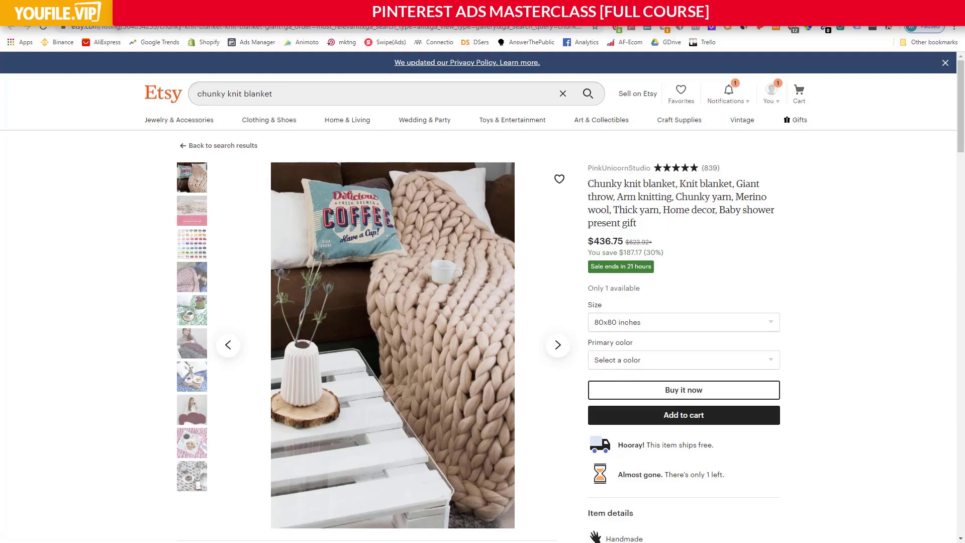
# Return to the AliExpress merino wool blanket and compare prices for the 50x50cm, 60x60cm, 100x100cm and 100x130cm sizes.
pyautogui.hotkey('ctrl', 'Tab')
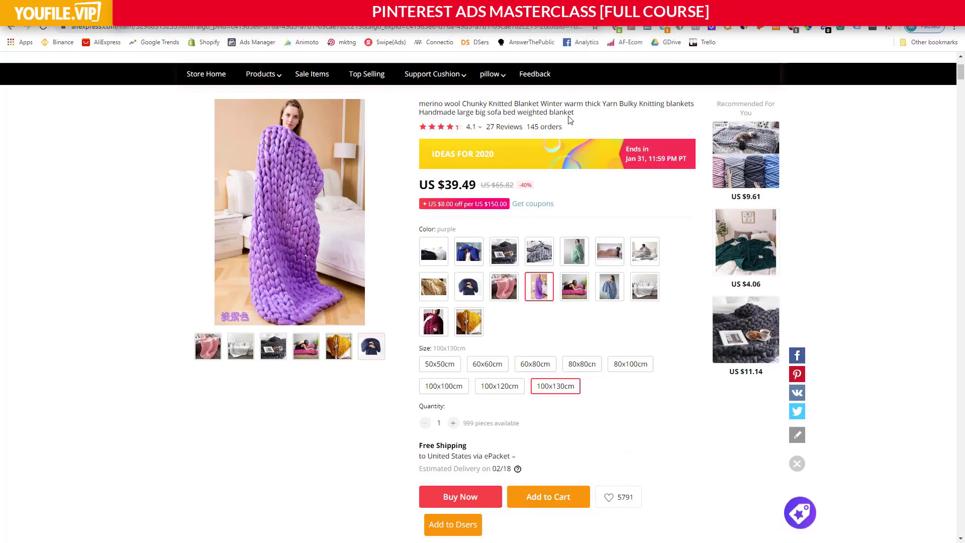
pyautogui.scroll(-1, 583, 181)
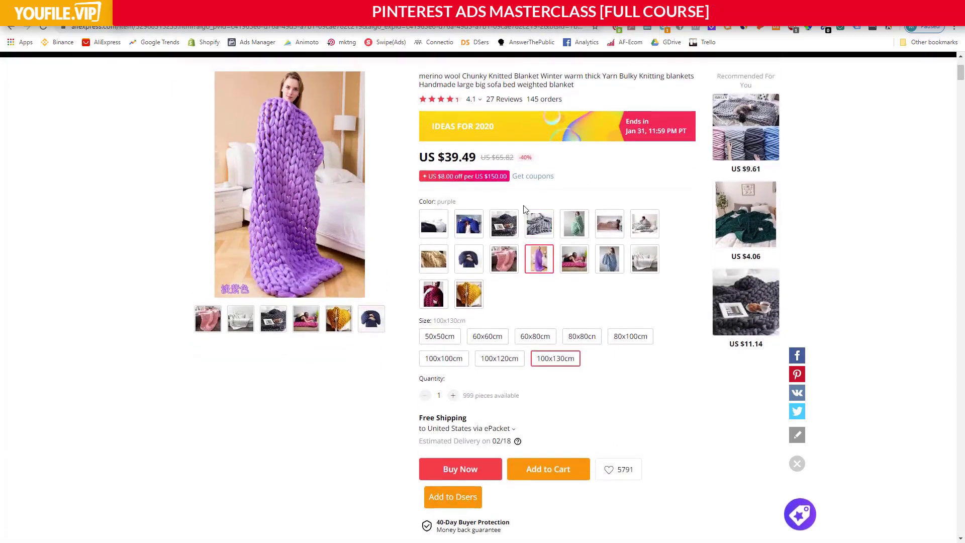
pyautogui.scroll(2, 523, 206)
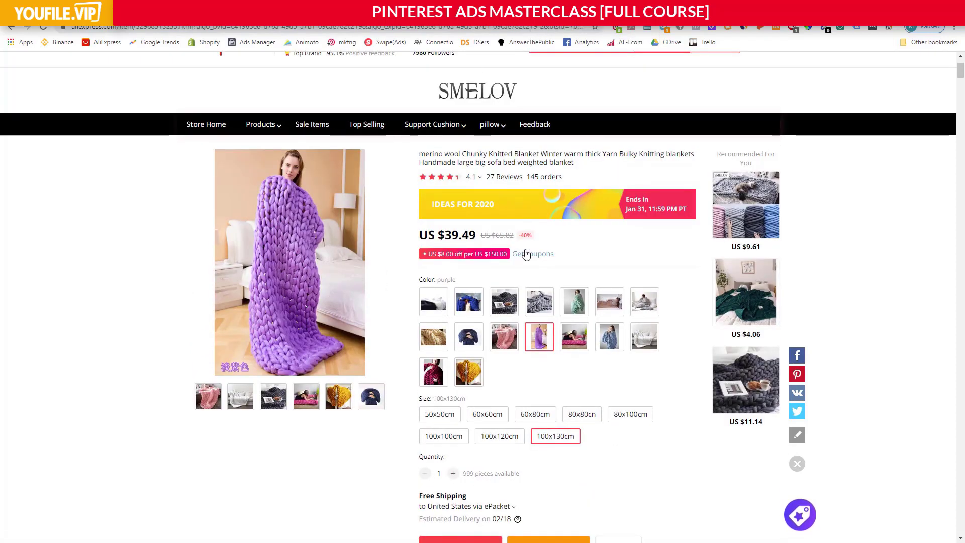
pyautogui.scroll(-1, 523, 251)
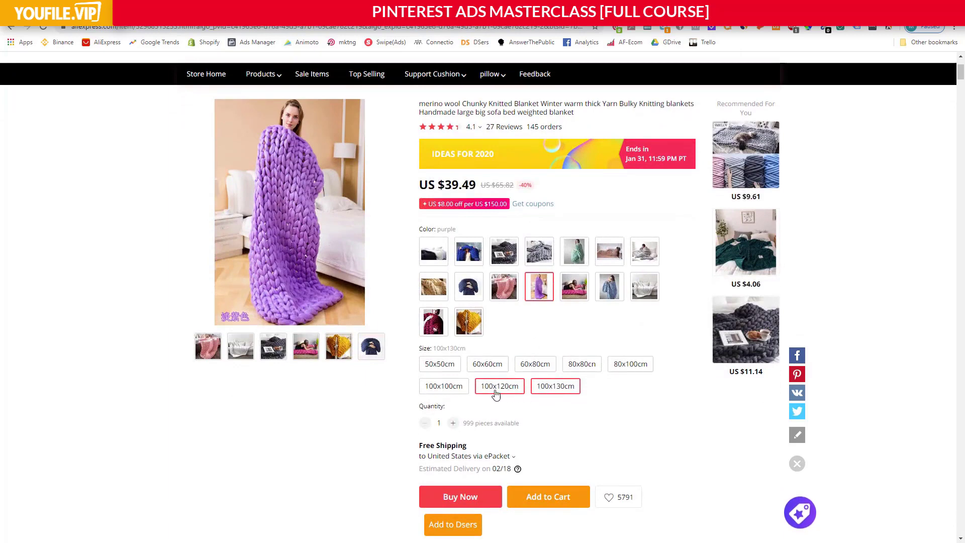
pyautogui.click(436, 385)
pyautogui.click(439, 363)
pyautogui.click(495, 364)
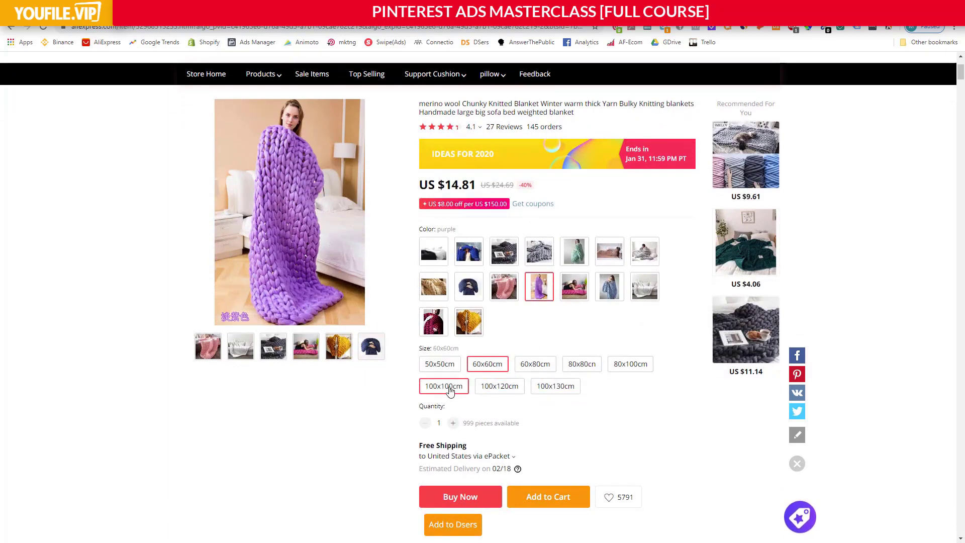
pyautogui.click(439, 385)
pyautogui.click(490, 366)
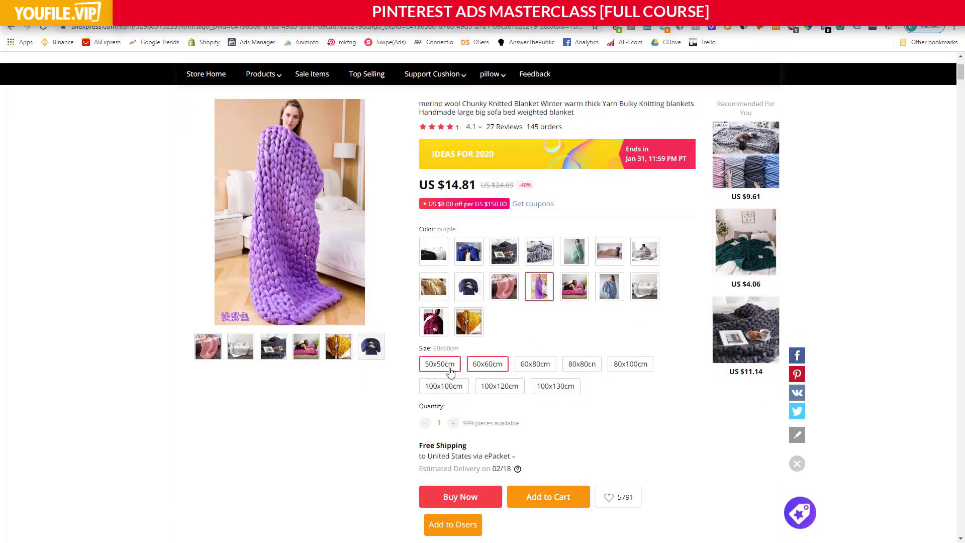
pyautogui.click(450, 372)
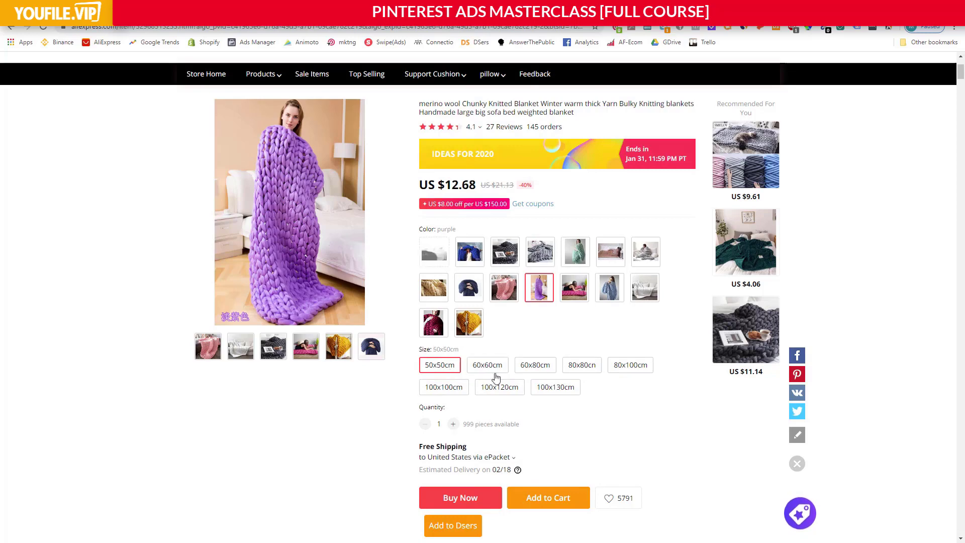
pyautogui.click(562, 388)
# Compare the blanket's prices for the 100x100cm and 100x120cm sizes, finishing with 100x130cm selected.
pyautogui.scroll(2, 548, 389)
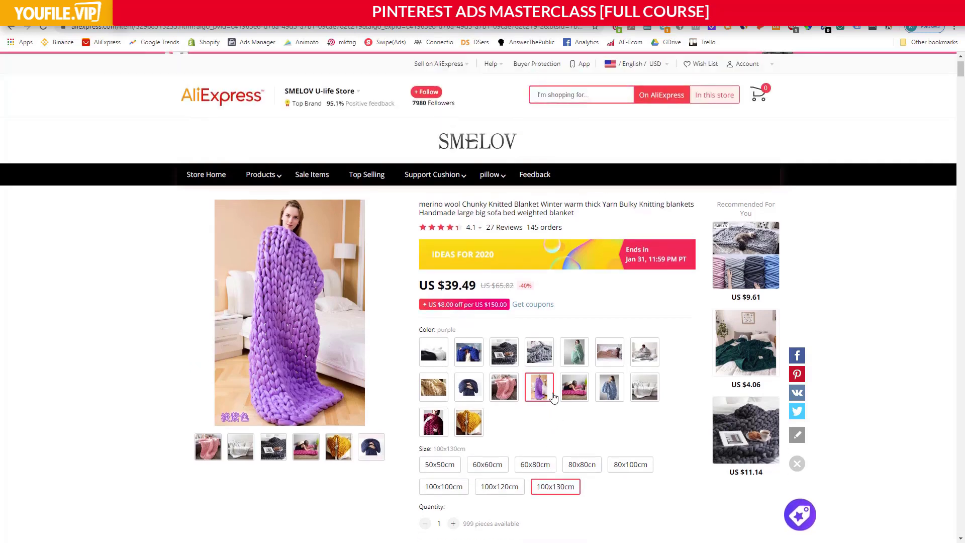
pyautogui.scroll(-2, 548, 387)
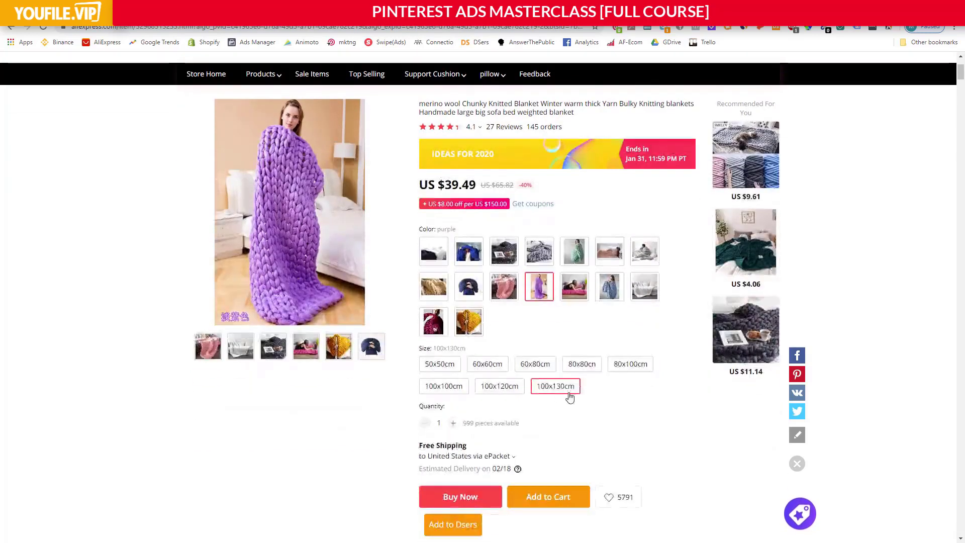
pyautogui.click(450, 388)
pyautogui.click(500, 387)
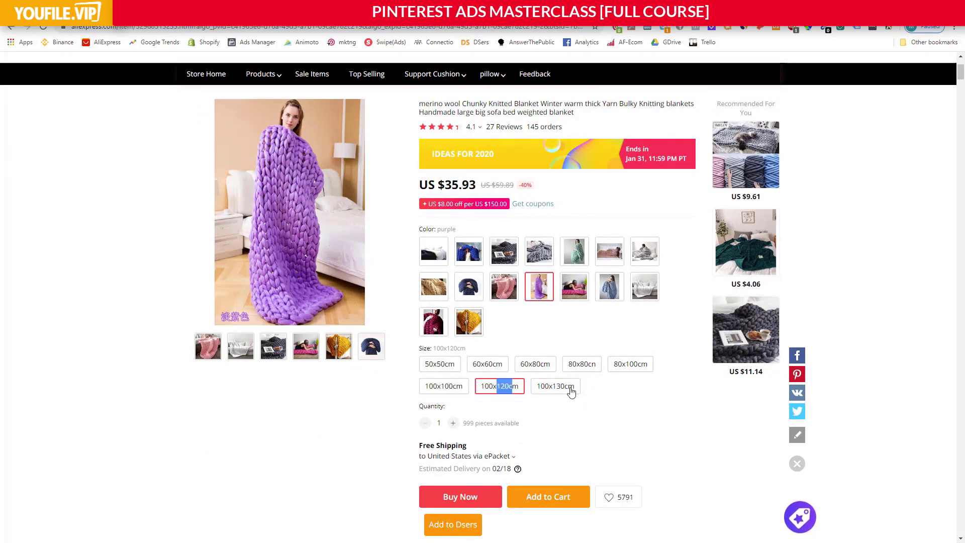
pyautogui.click(565, 389)
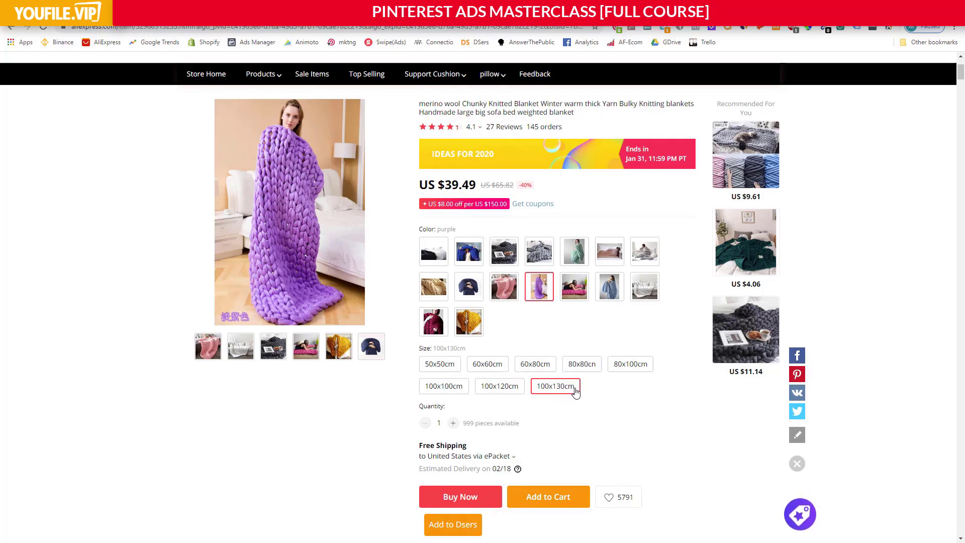
# Find the bigger size blanket link in the AliExpress item's overview and view the Big Size merino wool blanket listing.
pyautogui.scroll(-2, 575, 391)
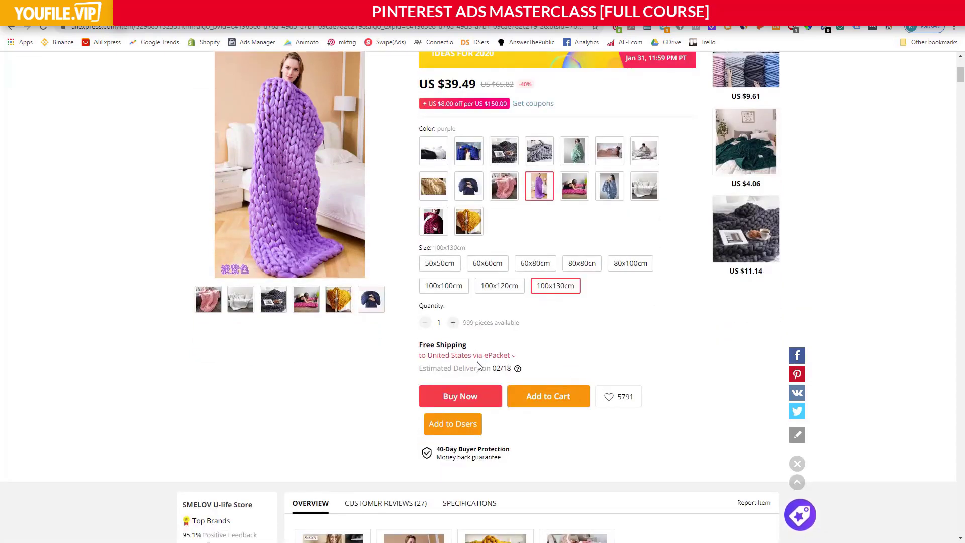
pyautogui.scroll(-9, 476, 362)
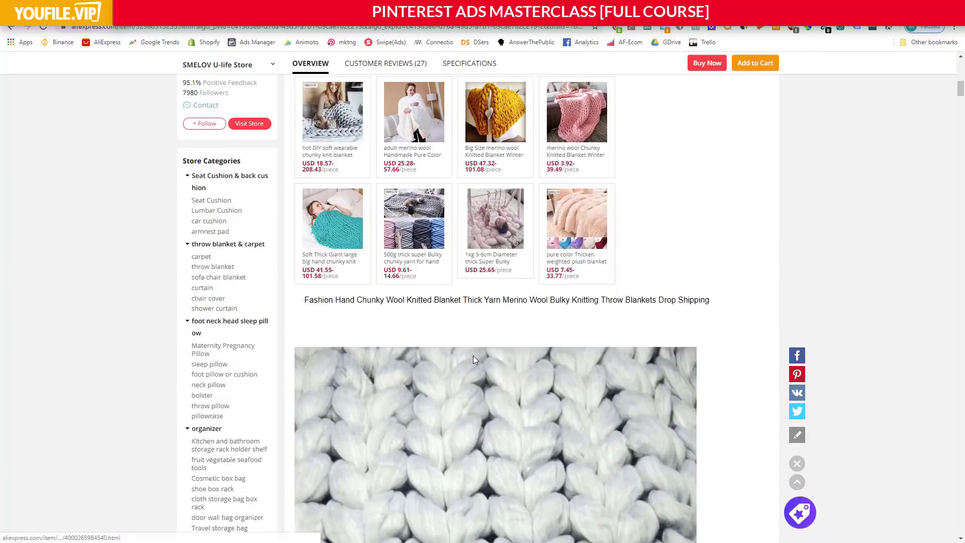
pyautogui.scroll(-1, 475, 360)
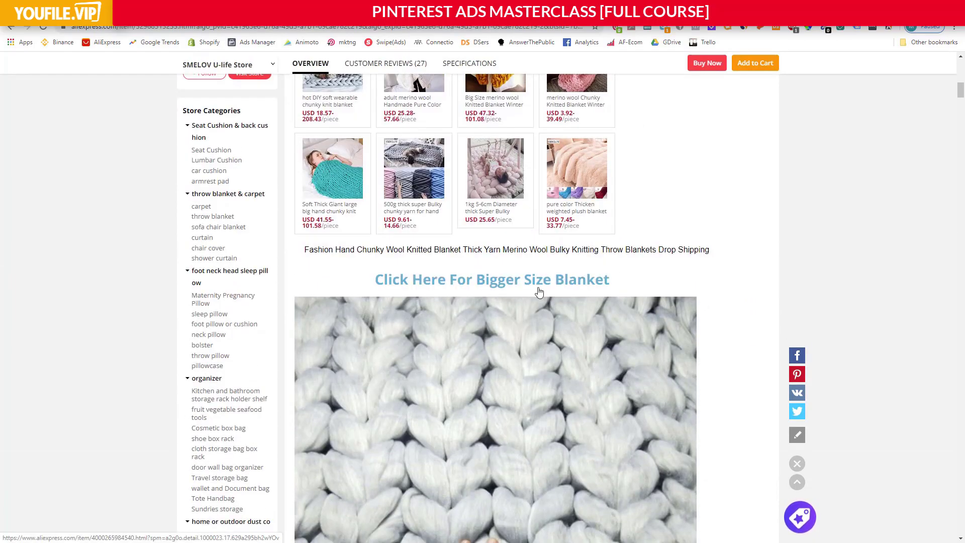
pyautogui.scroll(10, 508, 291)
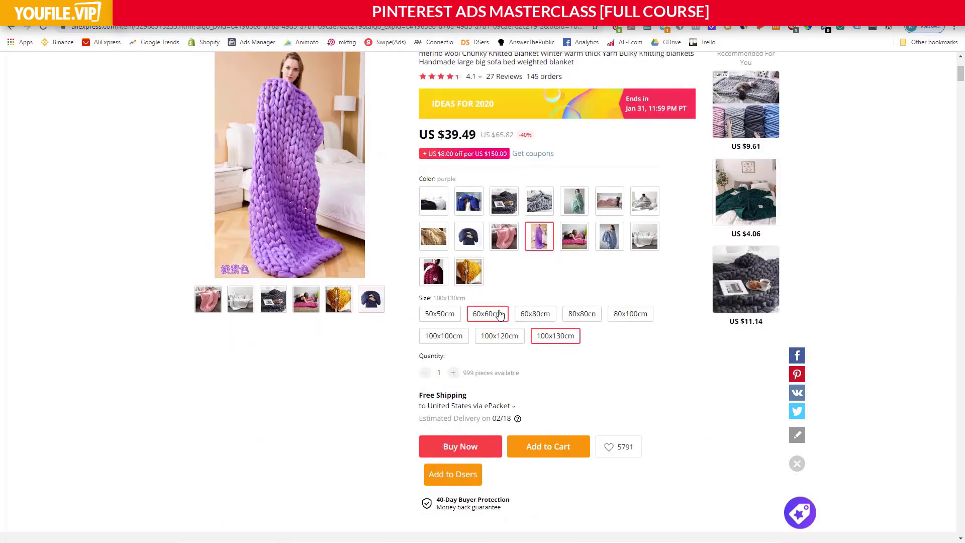
pyautogui.click(553, 7)
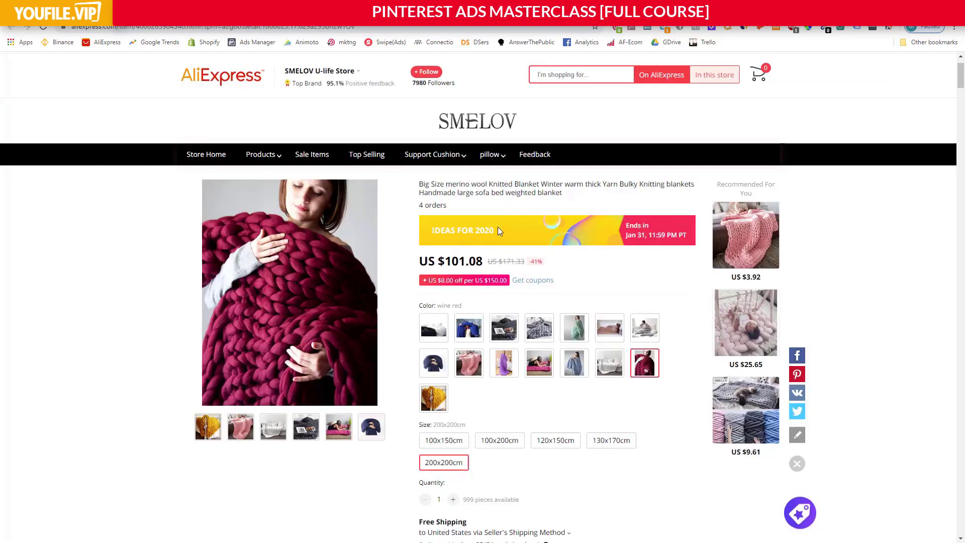
# Compare the Big Size blanket's prices for the 100x150cm, 100x200cm, 130x170cm and 200x200cm sizes.
pyautogui.scroll(-2, 476, 257)
pyautogui.click(444, 340)
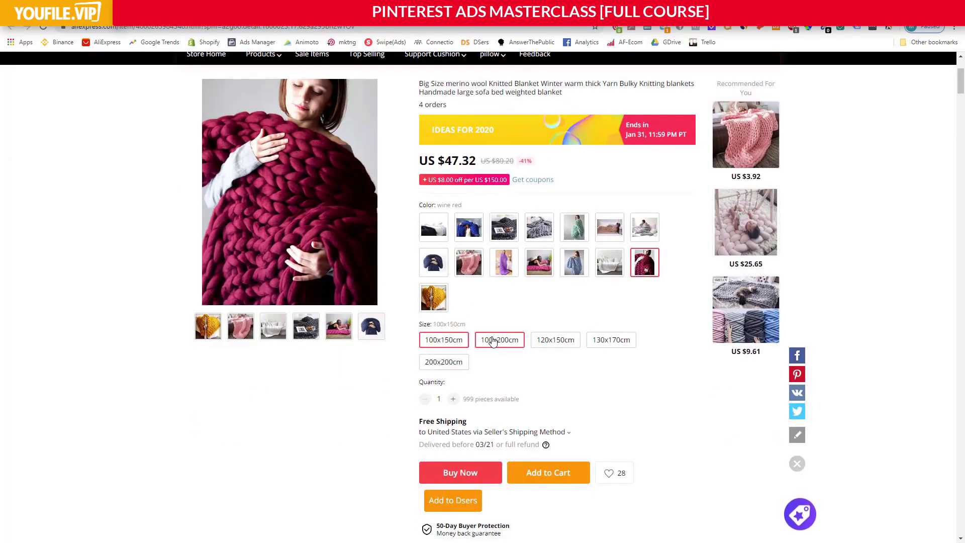
pyautogui.click(499, 340)
pyautogui.click(603, 341)
pyautogui.click(447, 362)
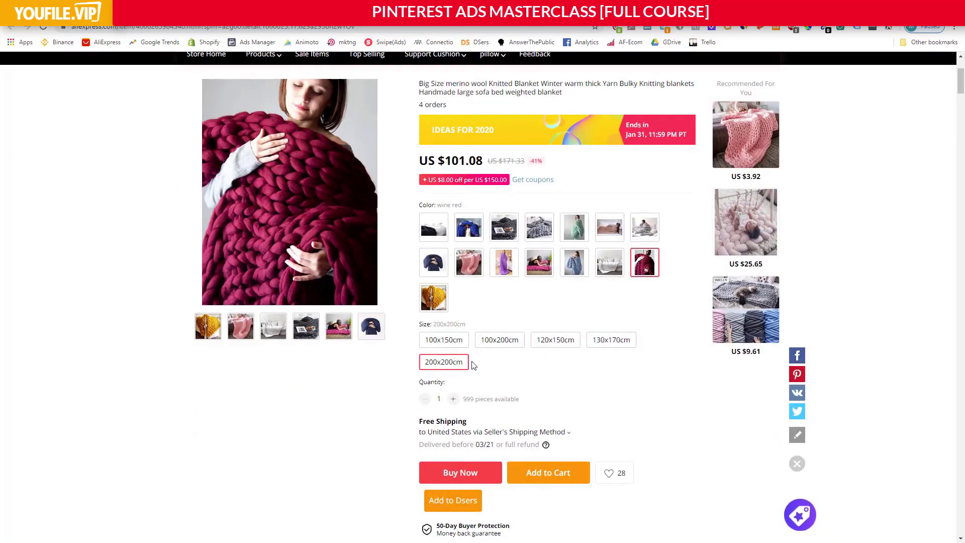
# Check the delivery dates, costs and carriers for shipping the 200x200cm blanket to the United States, keeping the current method.
pyautogui.scroll(-2, 511, 343)
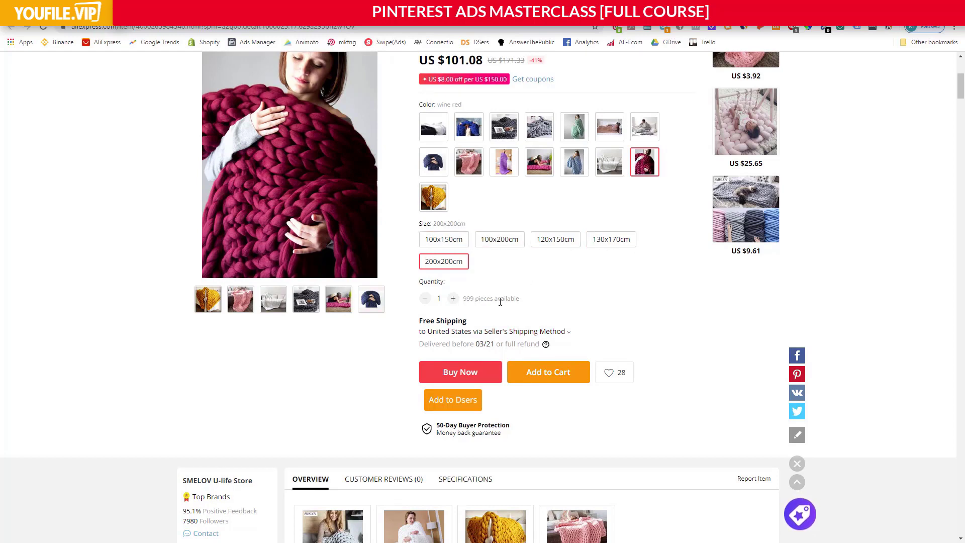
pyautogui.click(485, 332)
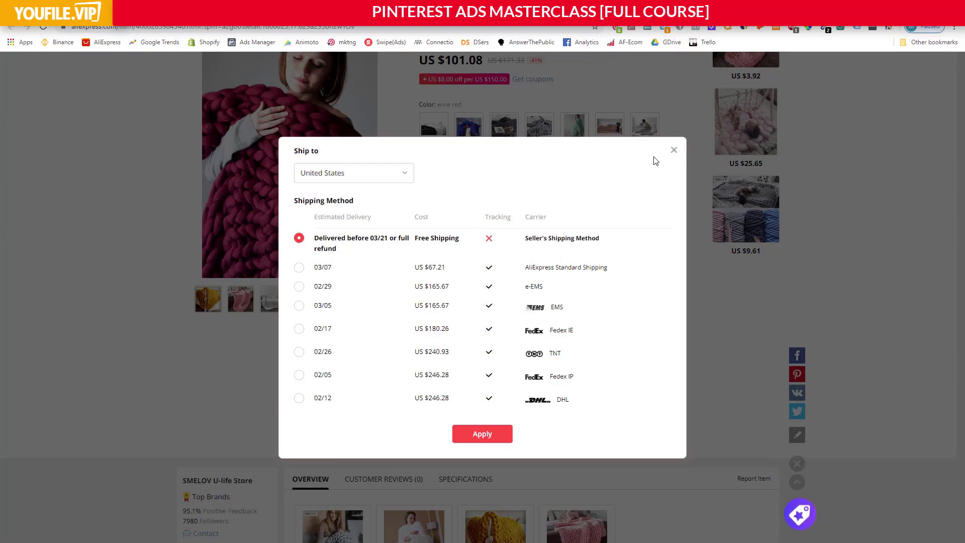
pyautogui.click(673, 150)
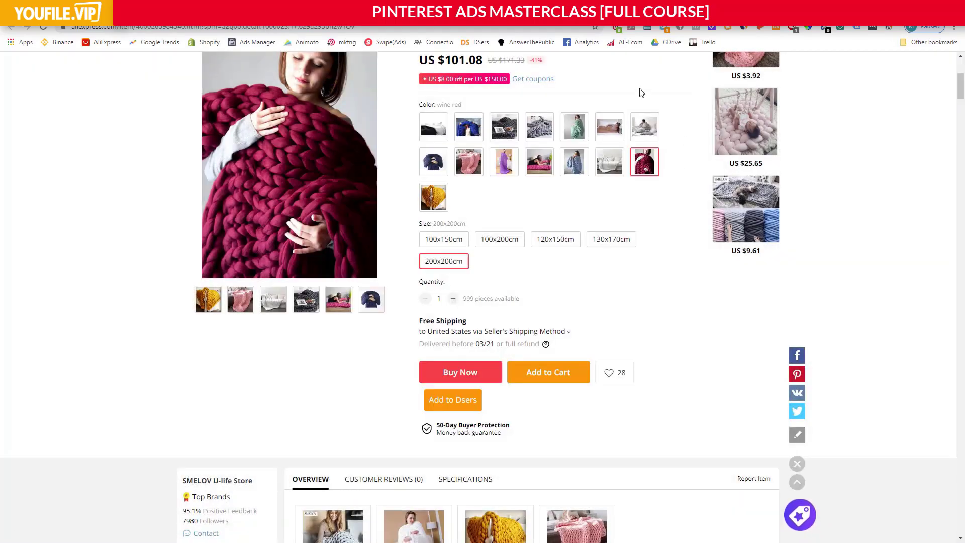
# Review the Big Size listing again and check the 100x150cm and 100x200cm prices, leaving 100x200cm selected.
pyautogui.scroll(5, 557, 224)
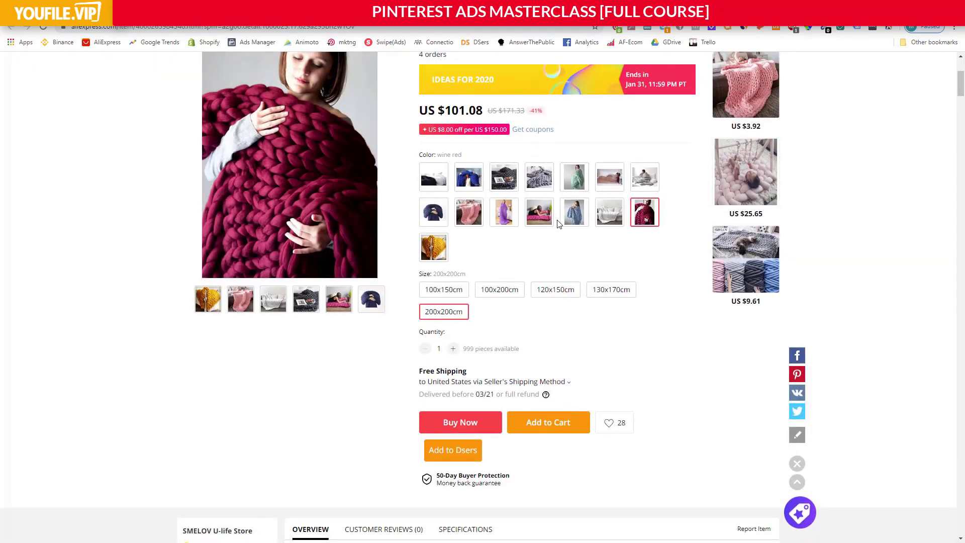
pyautogui.scroll(1, 557, 220)
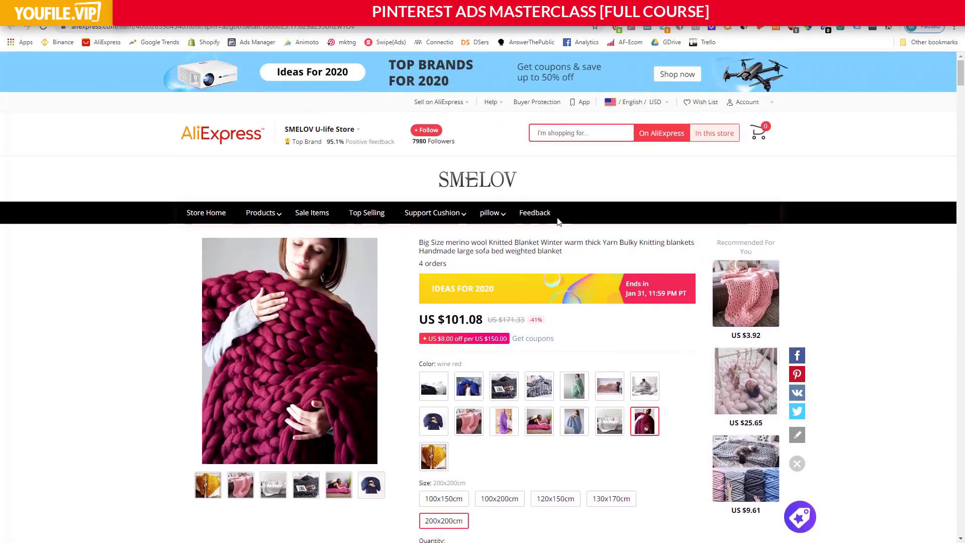
pyautogui.scroll(-3, 557, 220)
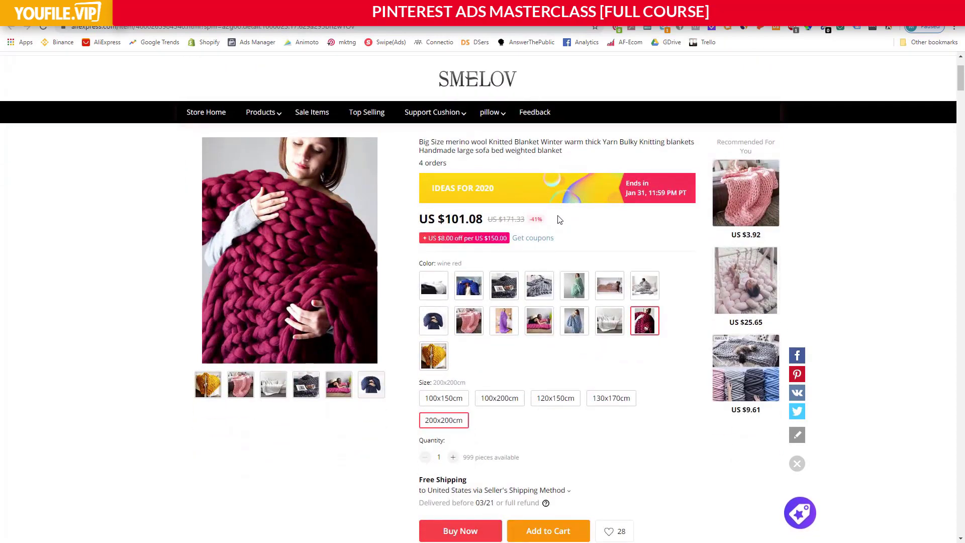
pyautogui.scroll(-2, 559, 220)
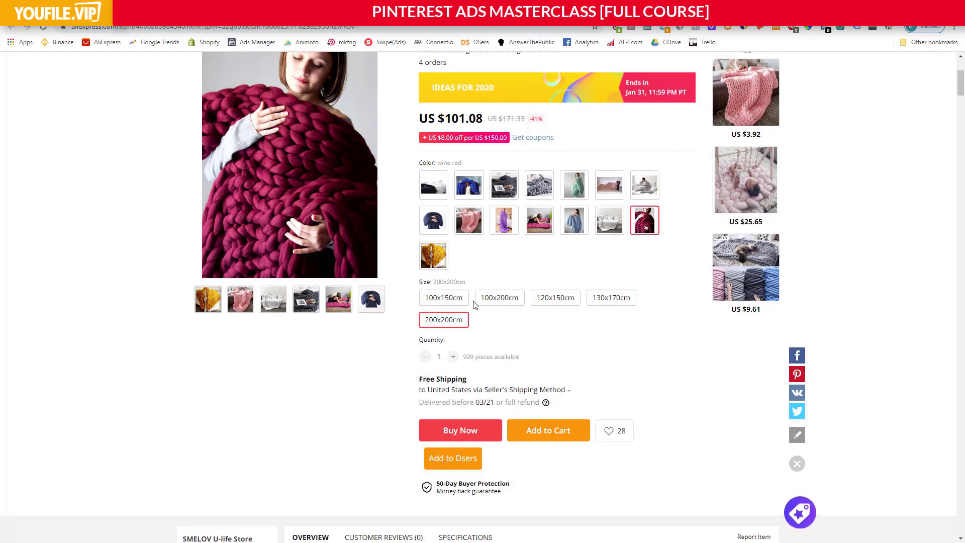
pyautogui.scroll(2, 474, 304)
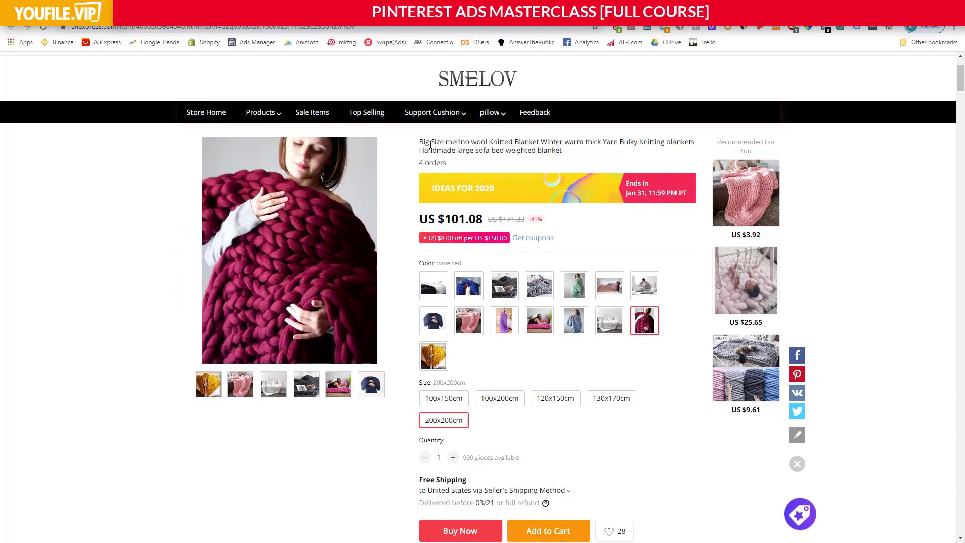
pyautogui.click(451, 400)
pyautogui.click(498, 402)
# Preview the Big Size blanket in yellow, purple, navy and pink.
pyautogui.click(434, 355)
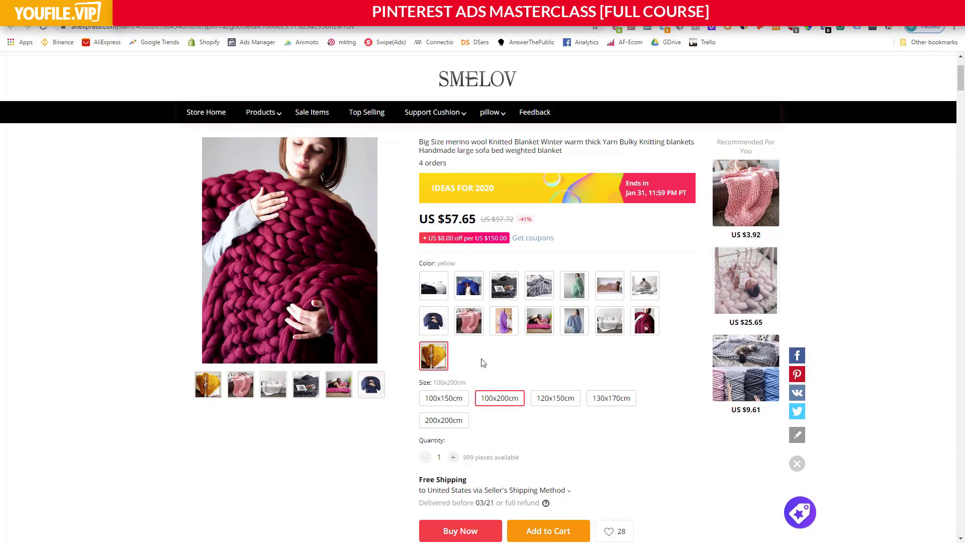
pyautogui.click(501, 314)
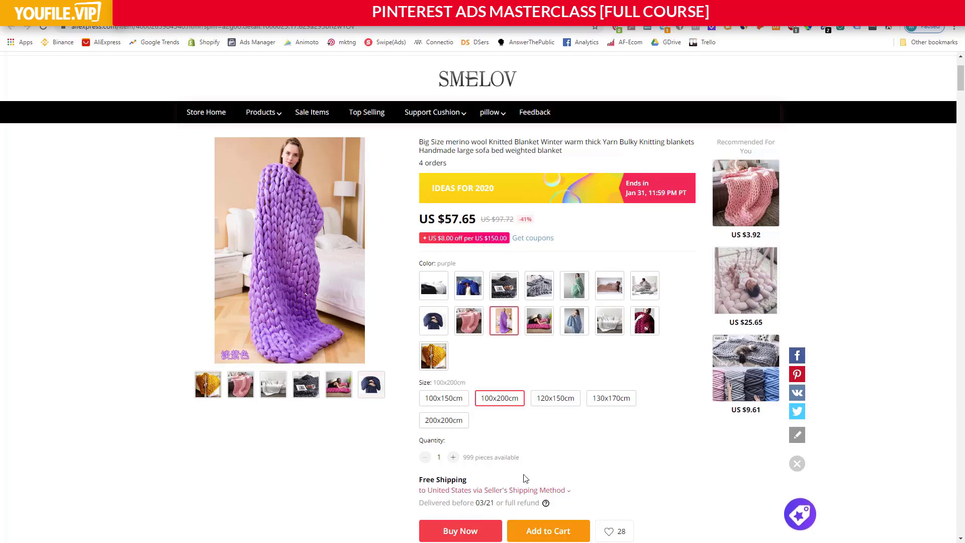
pyautogui.click(441, 361)
pyautogui.click(436, 324)
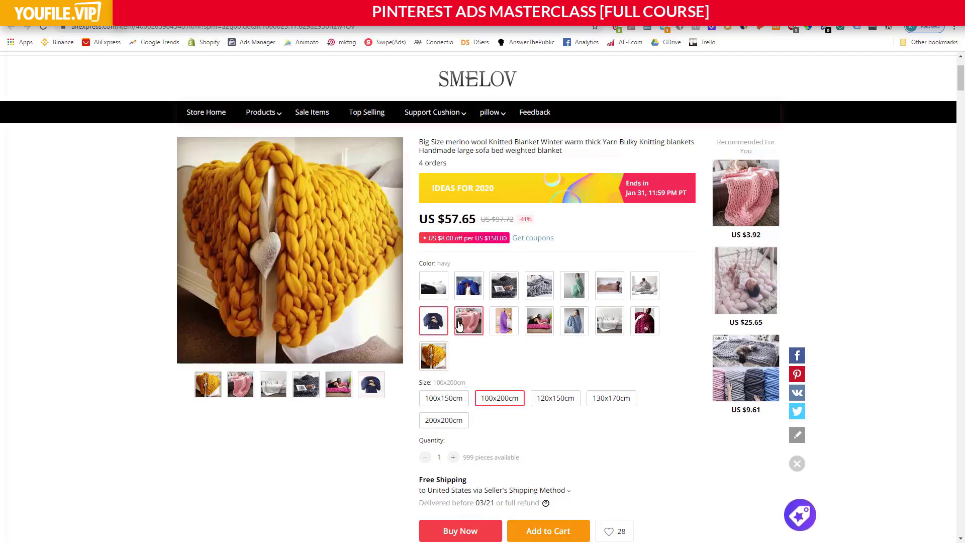
pyautogui.click(469, 323)
# Return to the W1M4 - Walkthrough presentation in Google Slides and place the cursor in the My Choice slide's body text.
pyautogui.hotkey('ctrl', 'shift', 'Tab')
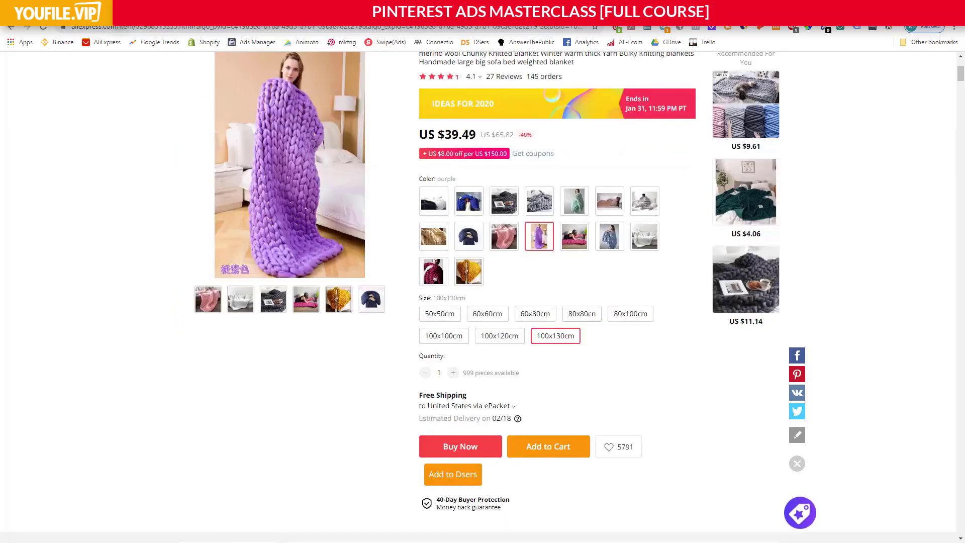
pyautogui.hotkey('ctrl', 'shift', 'Tab')
pyautogui.hotkey('ctrl', 'shift', 'Tab')
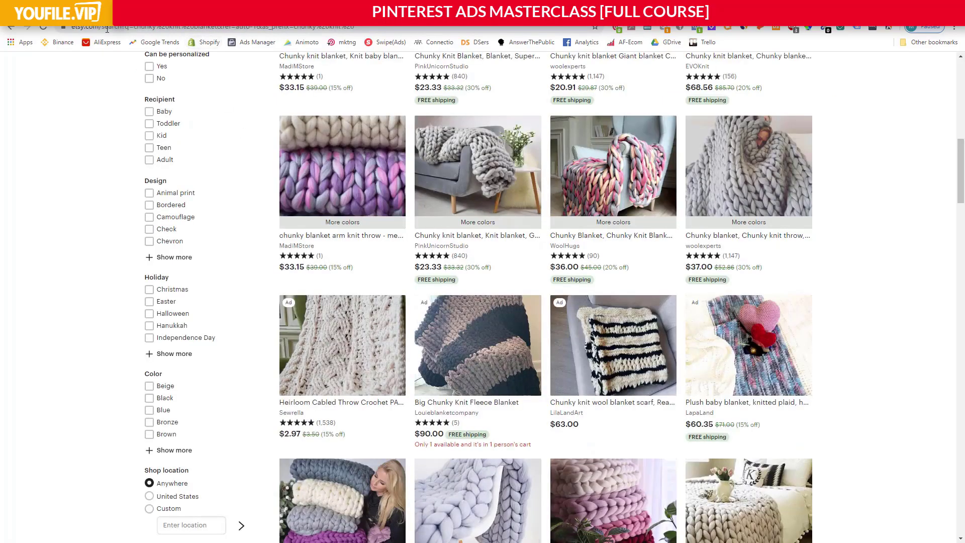
pyautogui.click(75, 10)
pyautogui.click(364, 231)
pyautogui.click(330, 237)
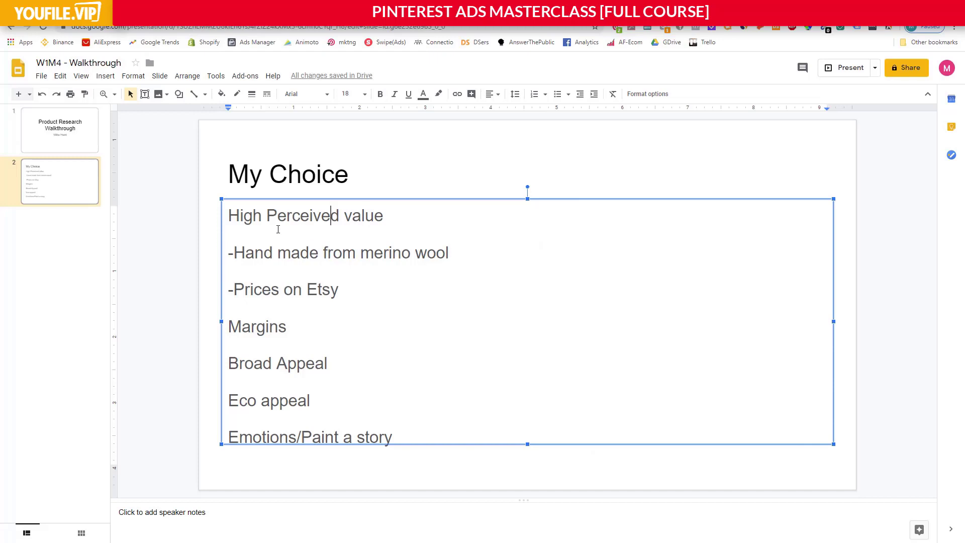
# Highlight parts of the slide's points on high perceived value, handmade merino wool and prices on Etsy.
pyautogui.moveTo(261, 224); pyautogui.dragTo(375, 225)
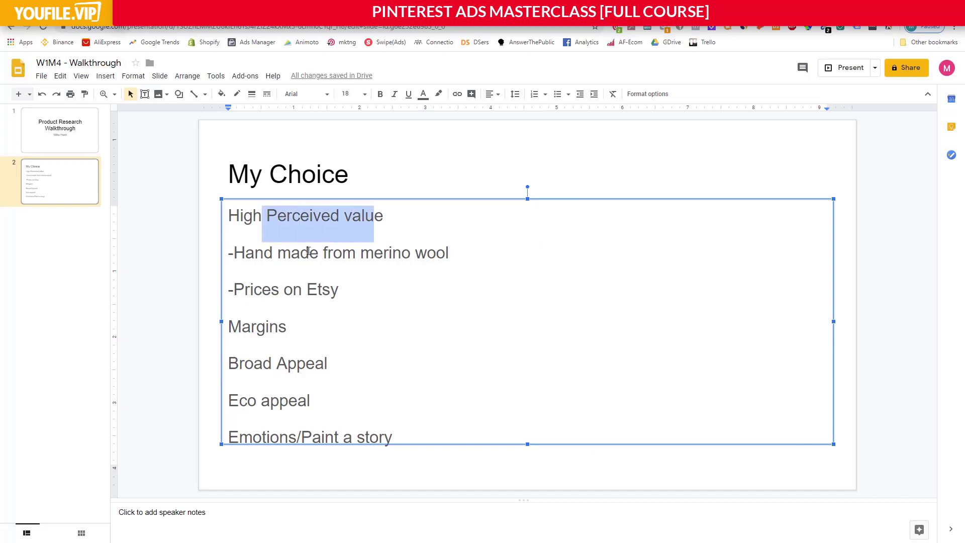
pyautogui.moveTo(308, 251); pyautogui.dragTo(436, 253)
pyautogui.click(435, 255)
pyautogui.moveTo(284, 296); pyautogui.dragTo(308, 297)
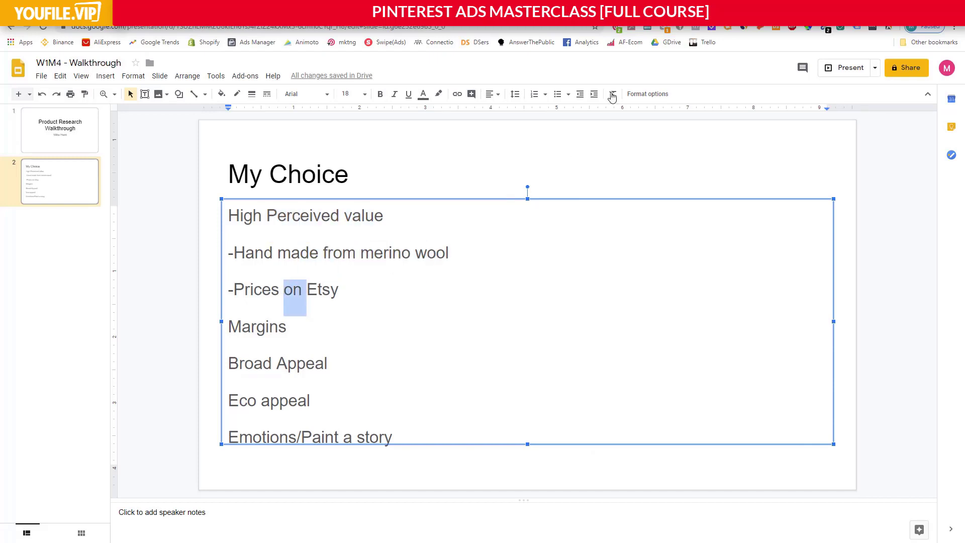
# Revisit the PinkUnicornStudio chunky knit blanket on Etsy and select the 28x52 inches size to check its price.
pyautogui.click(641, 10)
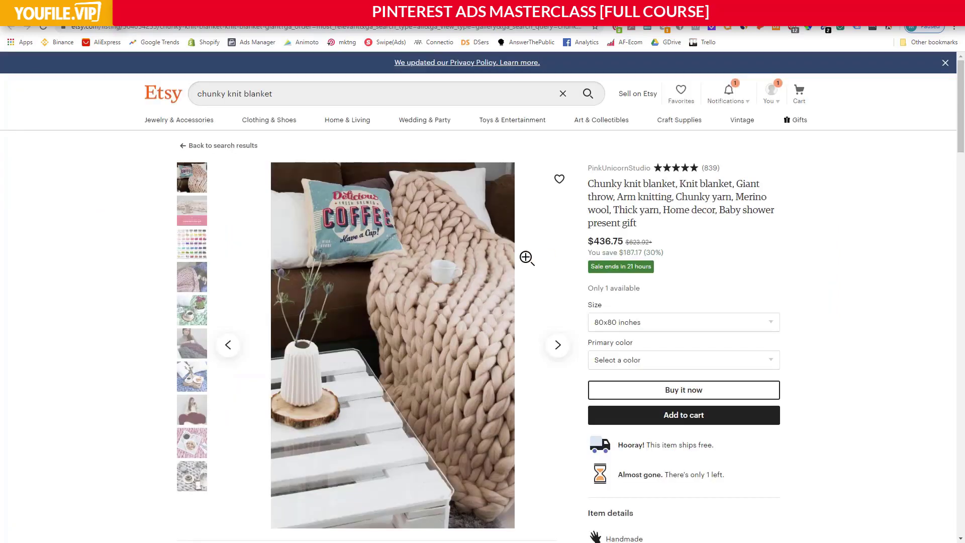
pyautogui.scroll(-1, 542, 254)
pyautogui.click(625, 272)
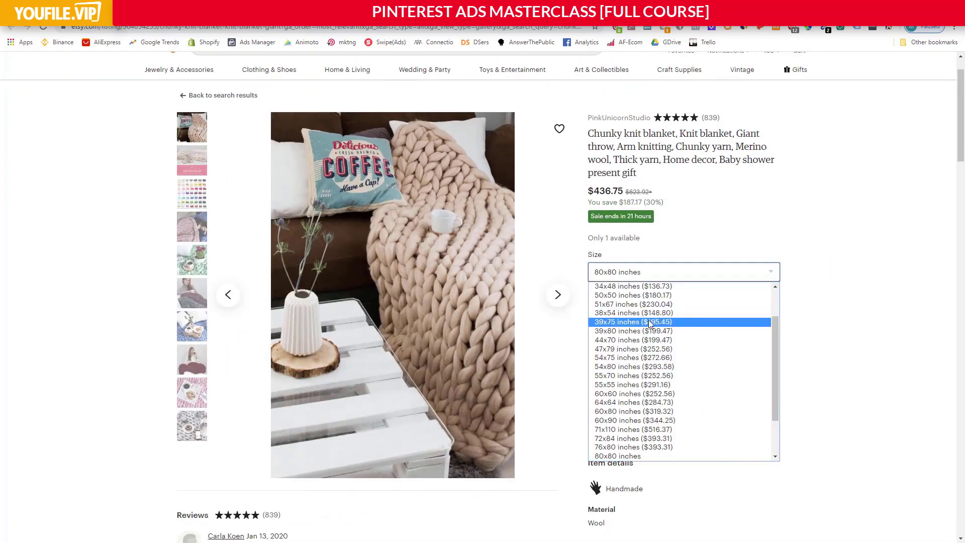
pyautogui.scroll(2, 652, 317)
pyautogui.click(654, 322)
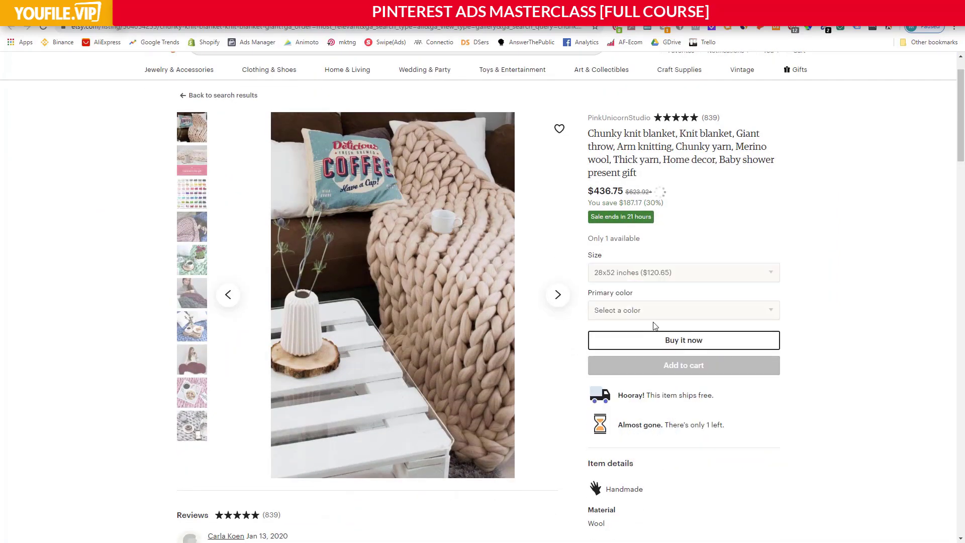
# Select the 39x75 inches size and examine the prices listed for the blanket's other sizes.
pyautogui.click(645, 277)
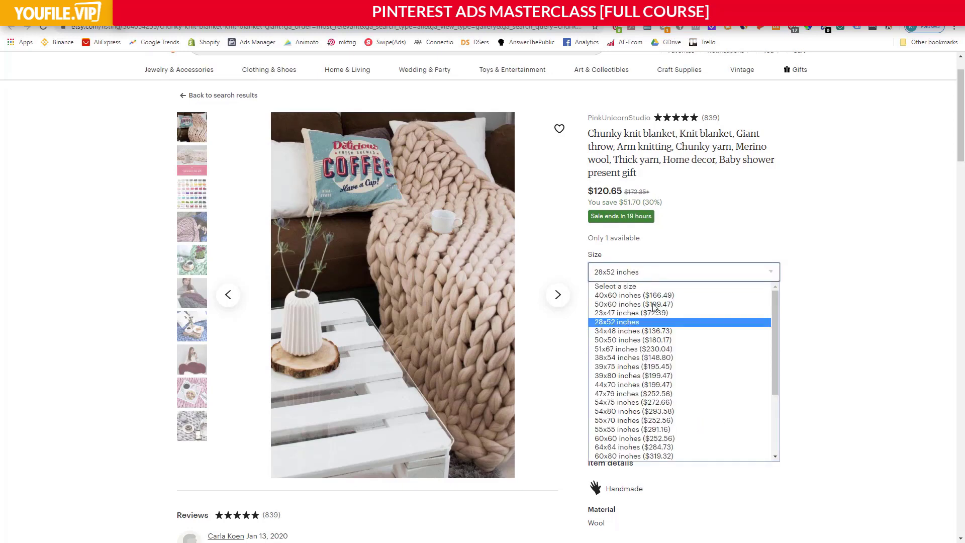
pyautogui.click(659, 363)
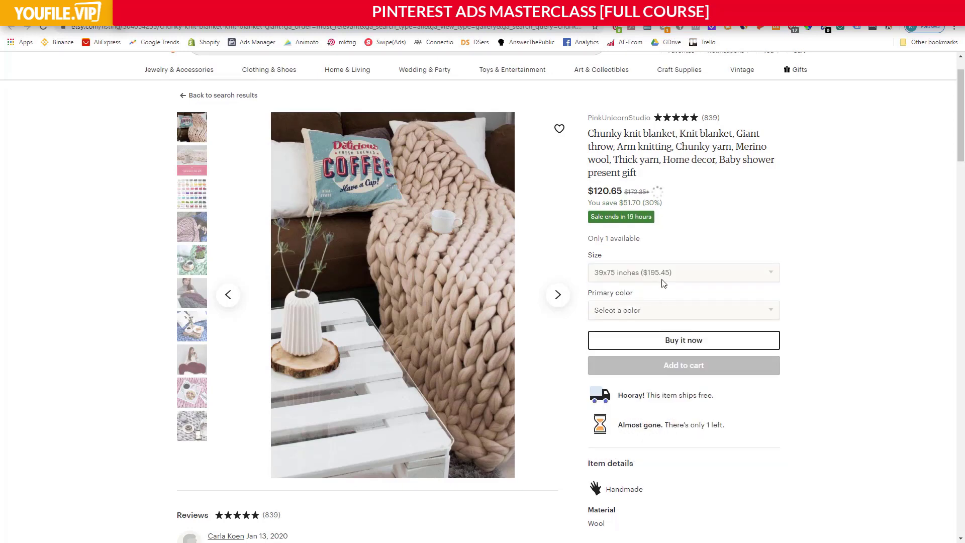
pyautogui.click(663, 275)
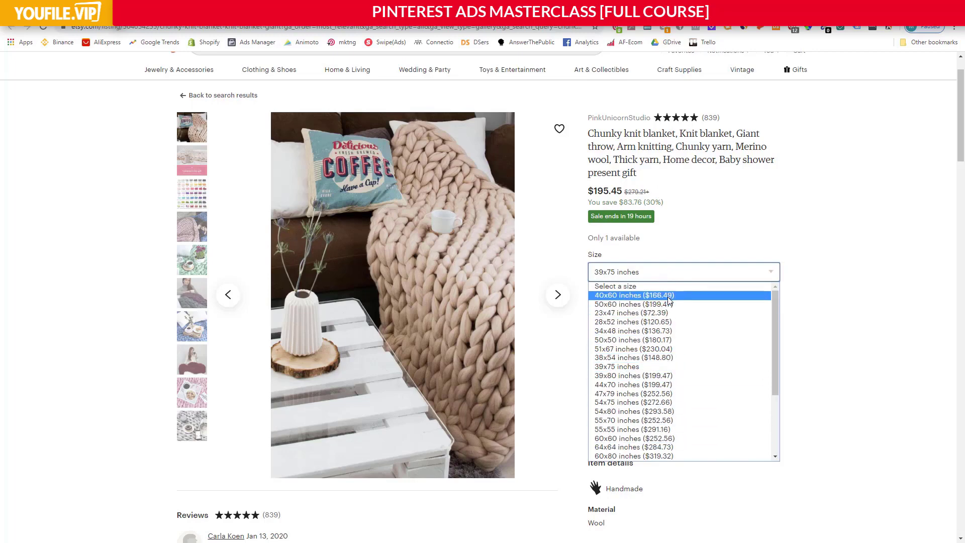
pyautogui.scroll(-4, 672, 422)
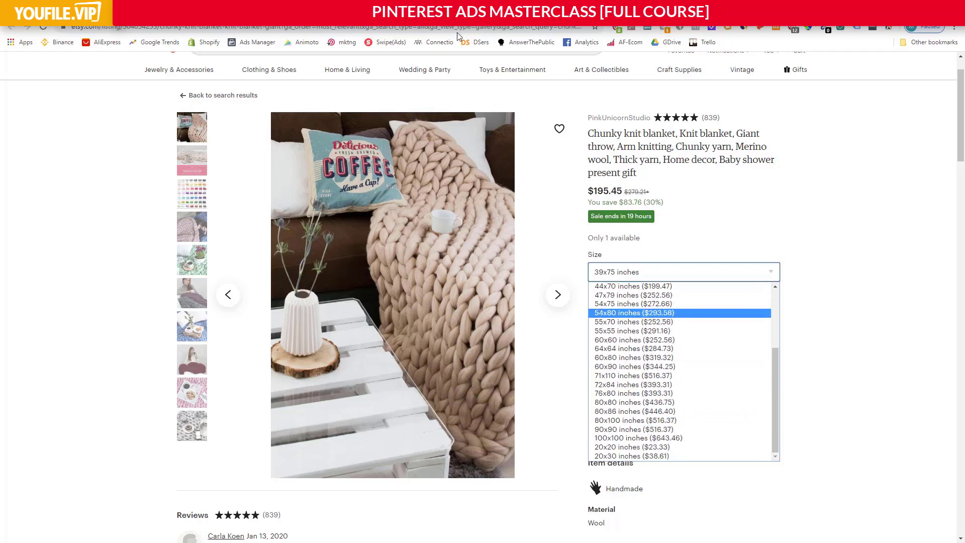
# Switch to the Product Research spreadsheet in Google Sheets and inspect the 23x47 size and its area formula in B17.
pyautogui.hotkey('ctrl', 'shift', 'Tab')
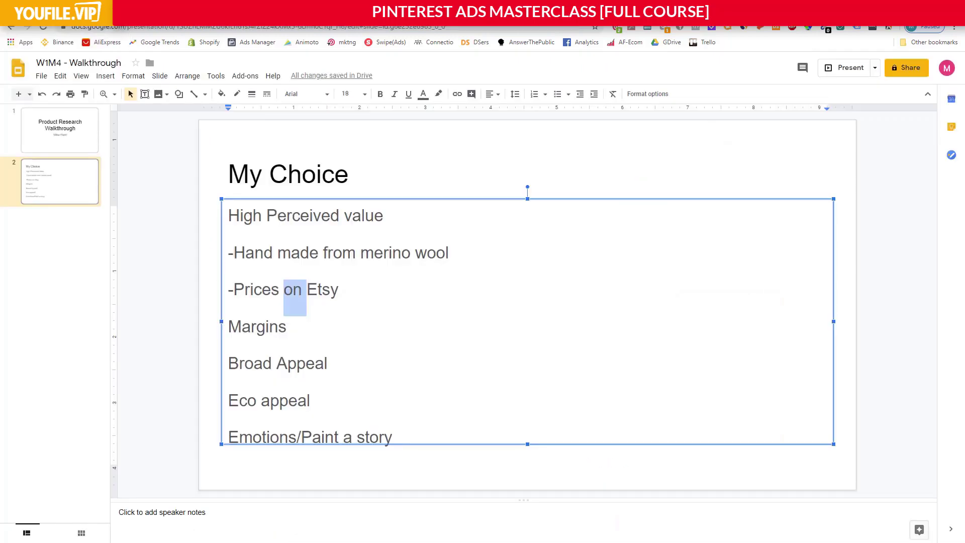
pyautogui.hotkey('ctrl', 'Tab')
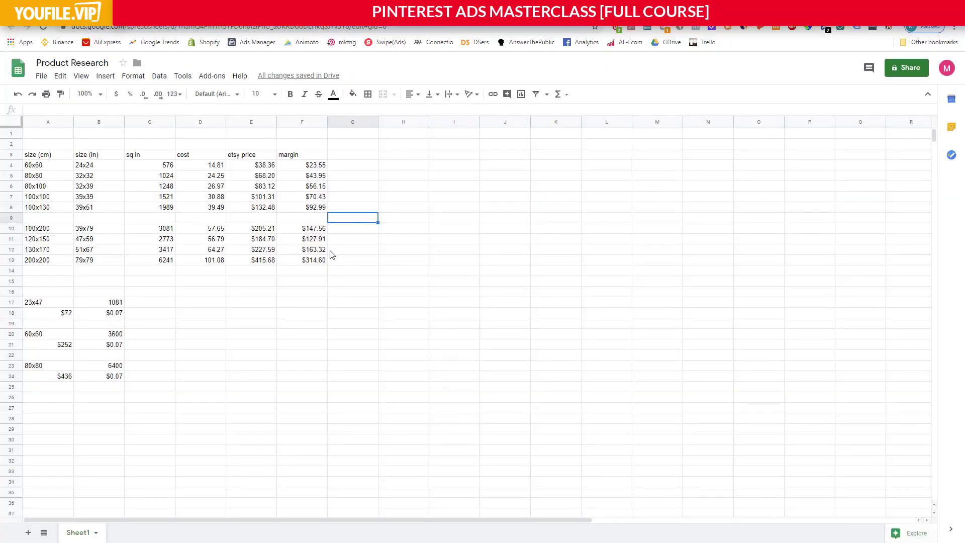
pyautogui.click(127, 294)
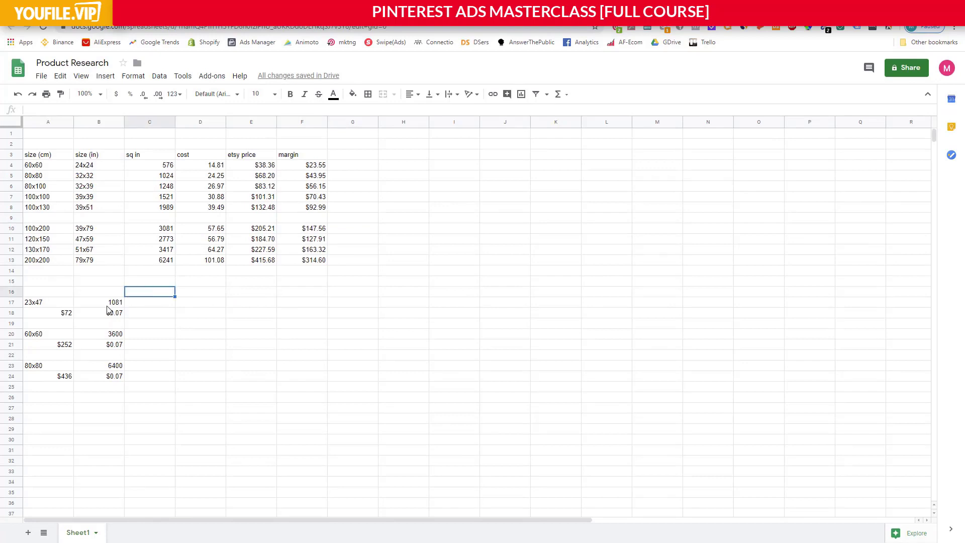
pyautogui.click(54, 303)
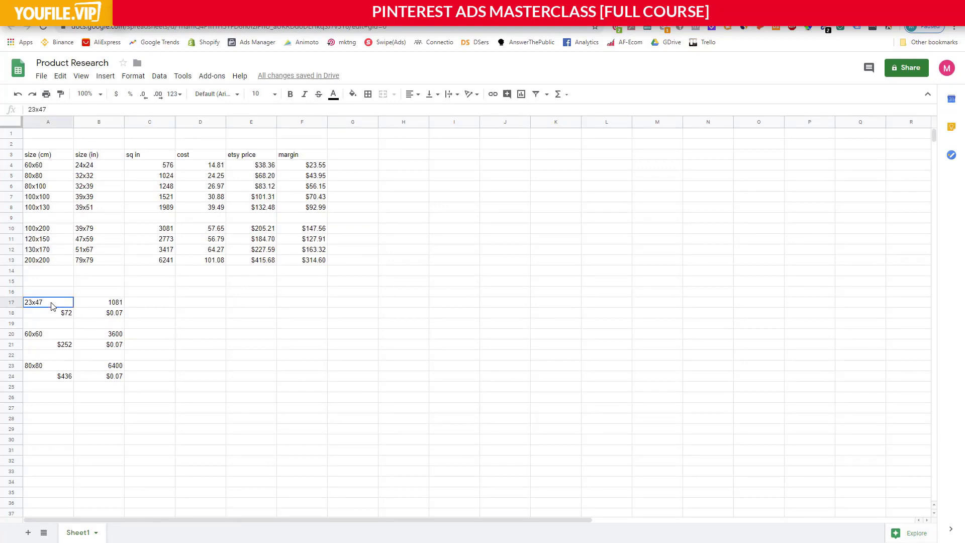
pyautogui.click(118, 305)
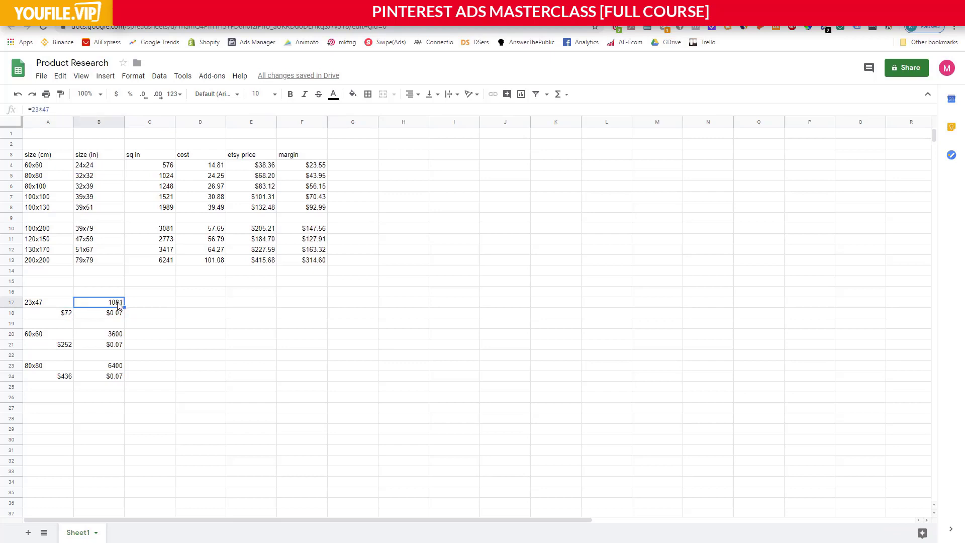
# Inspect the 23x47, 60x60 and 80x80 reference sizes and their area formulas in B17, B20 and B23.
pyautogui.click(40, 307)
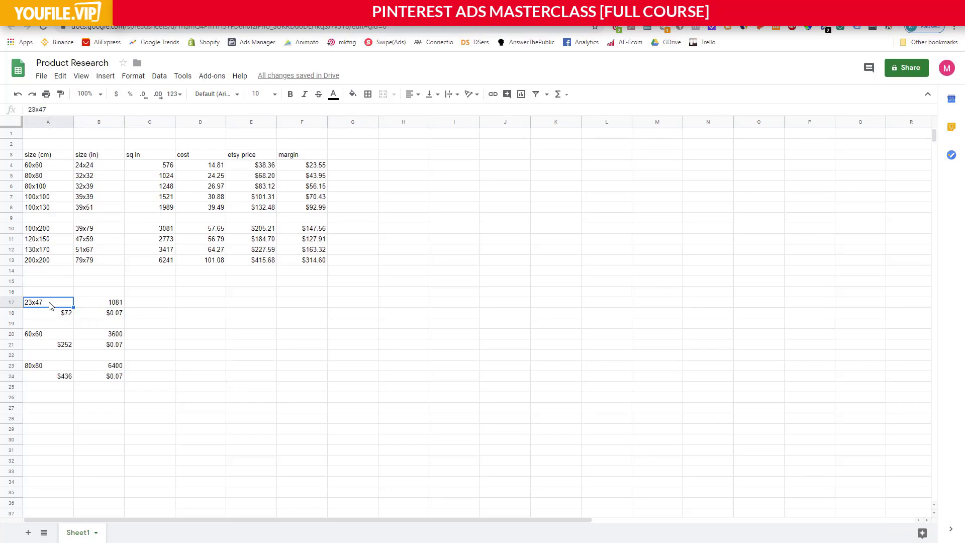
pyautogui.click(116, 306)
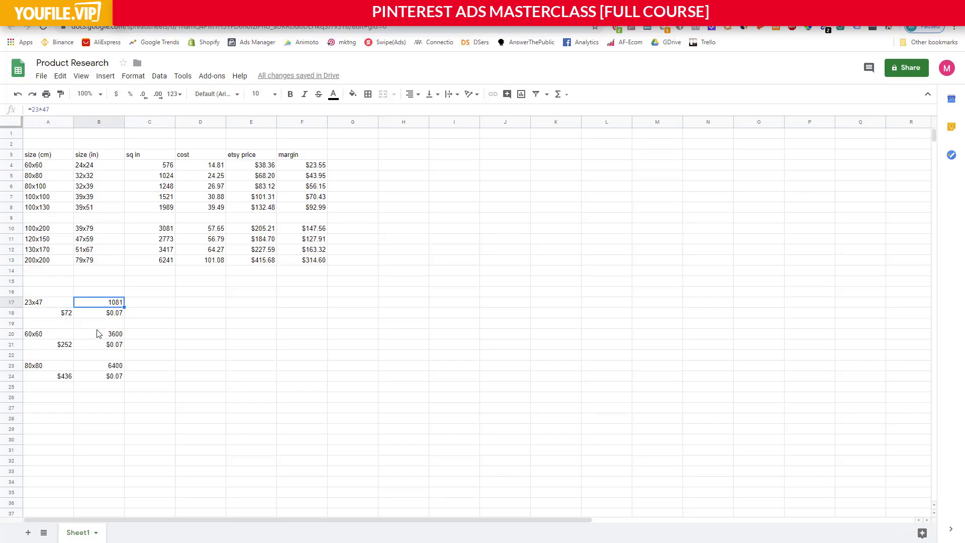
pyautogui.click(50, 337)
pyautogui.click(114, 337)
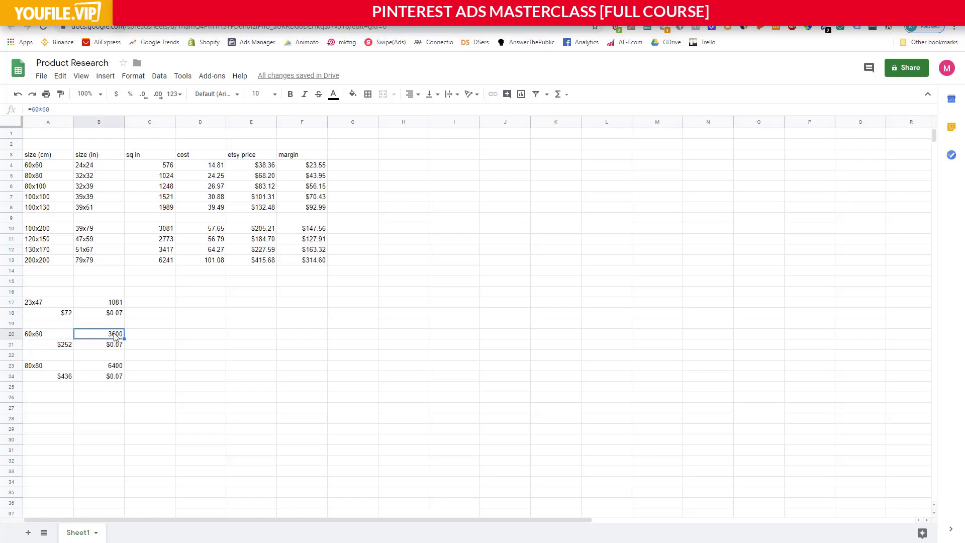
pyautogui.click(65, 367)
pyautogui.click(111, 367)
# Examine the prices entered for the three reference sizes in A18, A21 and A24.
pyautogui.click(67, 312)
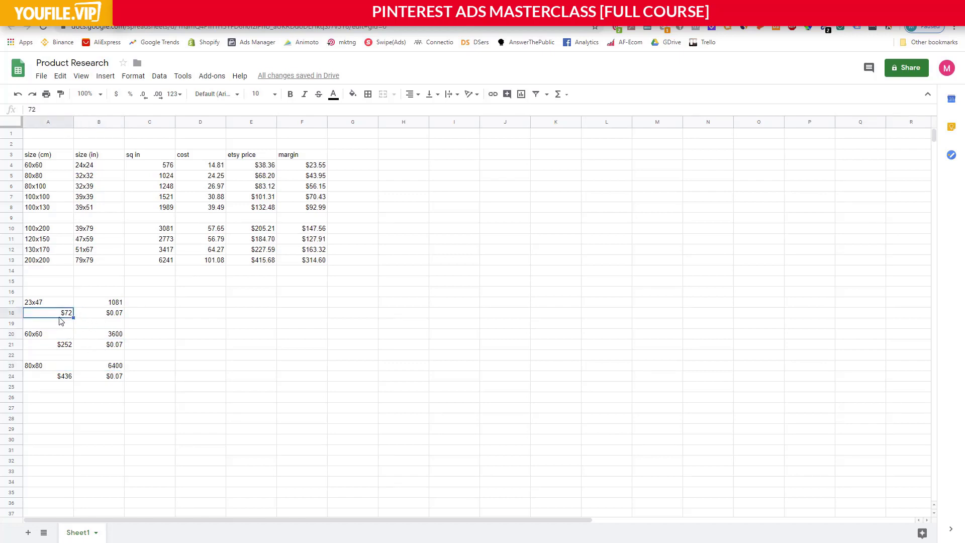
pyautogui.click(64, 344)
pyautogui.click(64, 375)
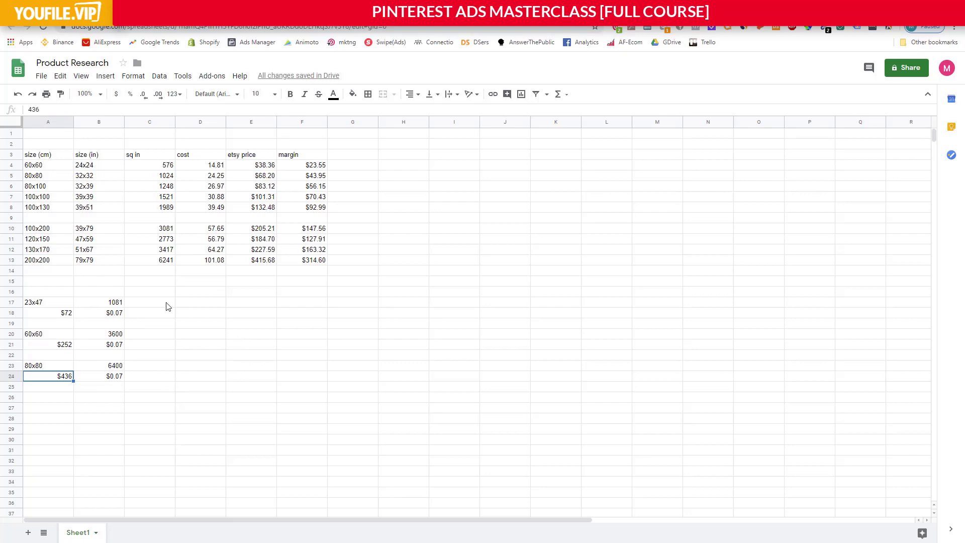
pyautogui.click(132, 315)
# Review the first group of blanket sizes in centimetres and inches, down to 39x51.
pyautogui.click(44, 168)
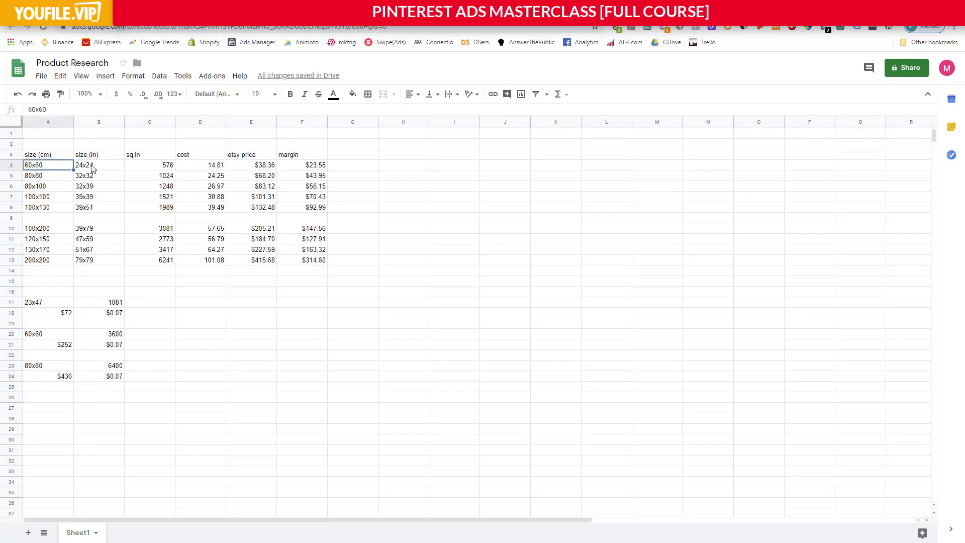
pyautogui.moveTo(92, 165); pyautogui.dragTo(94, 209)
pyautogui.click(94, 209)
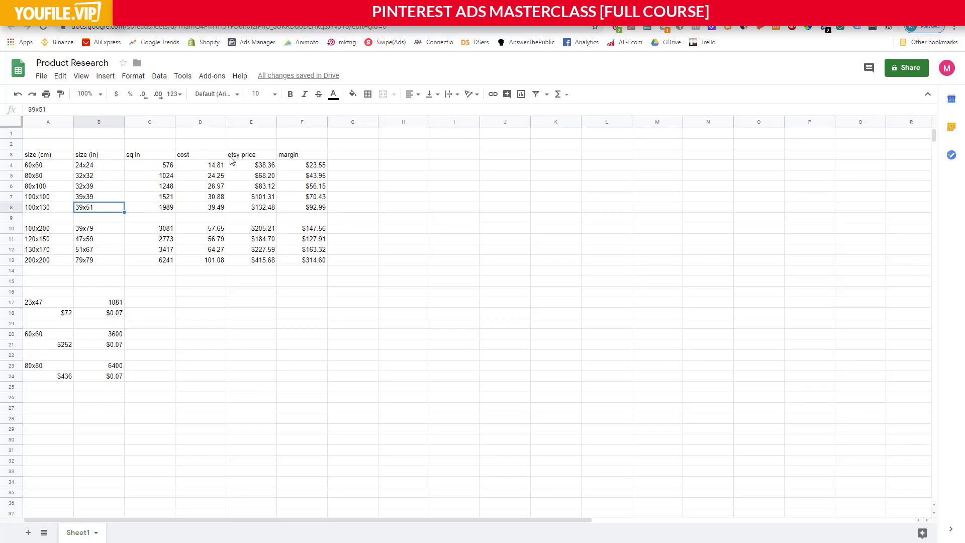
# Inspect the formula in E4 that calculates the Etsy price from the area and the rate in B18.
pyautogui.moveTo(261, 167); pyautogui.dragTo(260, 186)
pyautogui.doubleClick(260, 166)
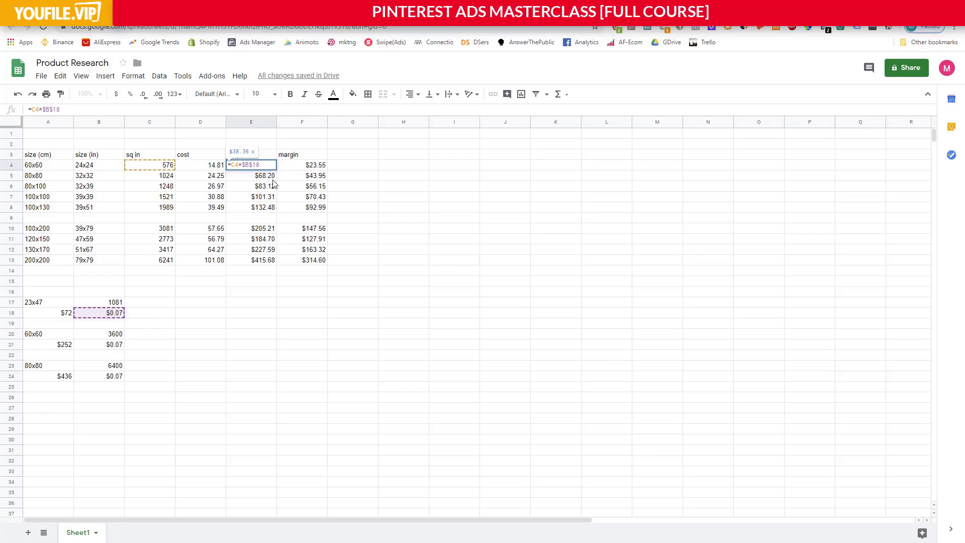
pyautogui.press('Return')
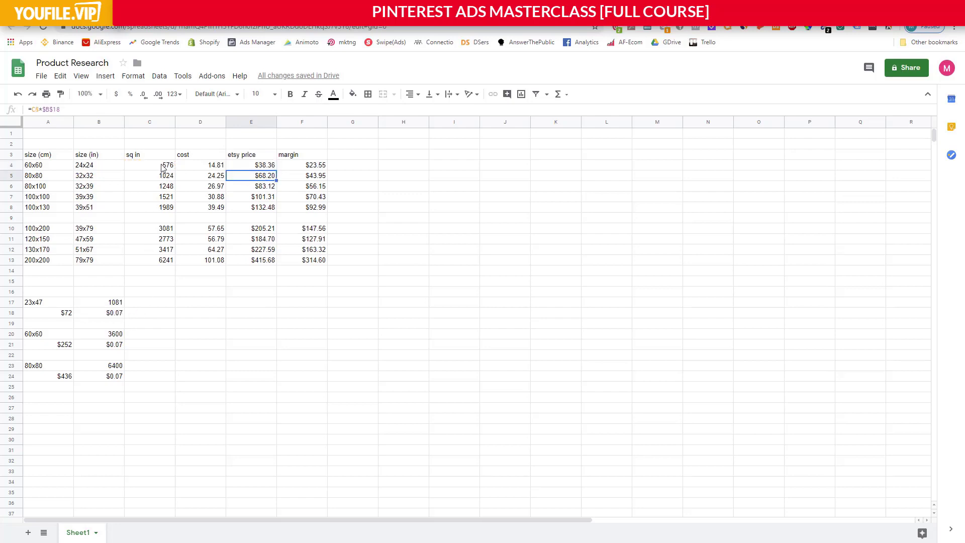
# Go through the Etsy prices of the five smaller blanket sizes in E4 to E8.
pyautogui.click(254, 167)
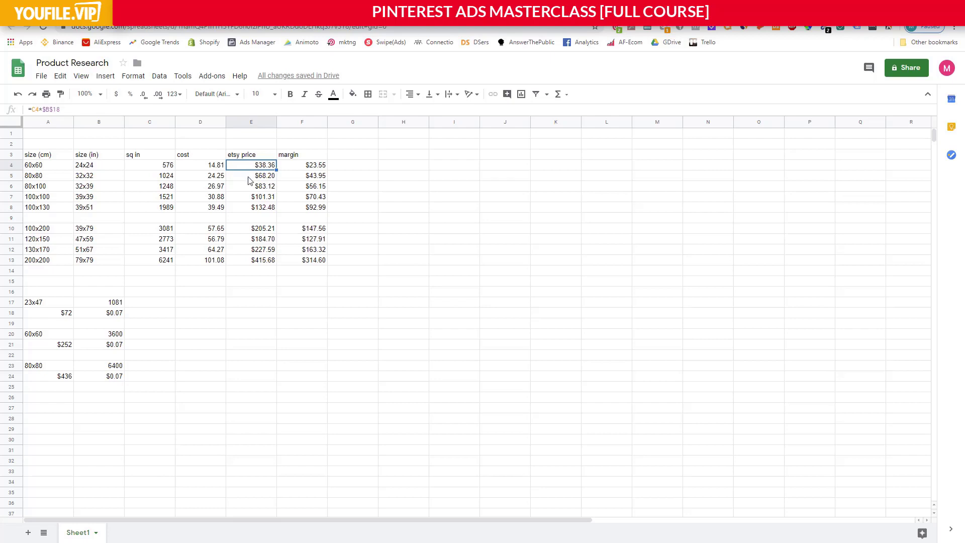
pyautogui.click(248, 177)
pyautogui.click(250, 167)
pyautogui.click(248, 177)
pyautogui.click(249, 187)
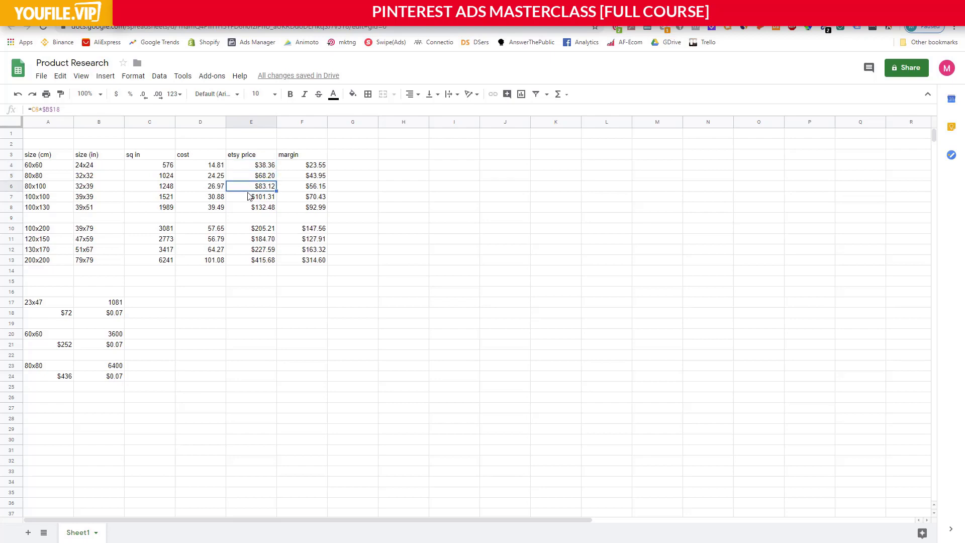
pyautogui.click(250, 198)
pyautogui.click(248, 208)
pyautogui.click(249, 197)
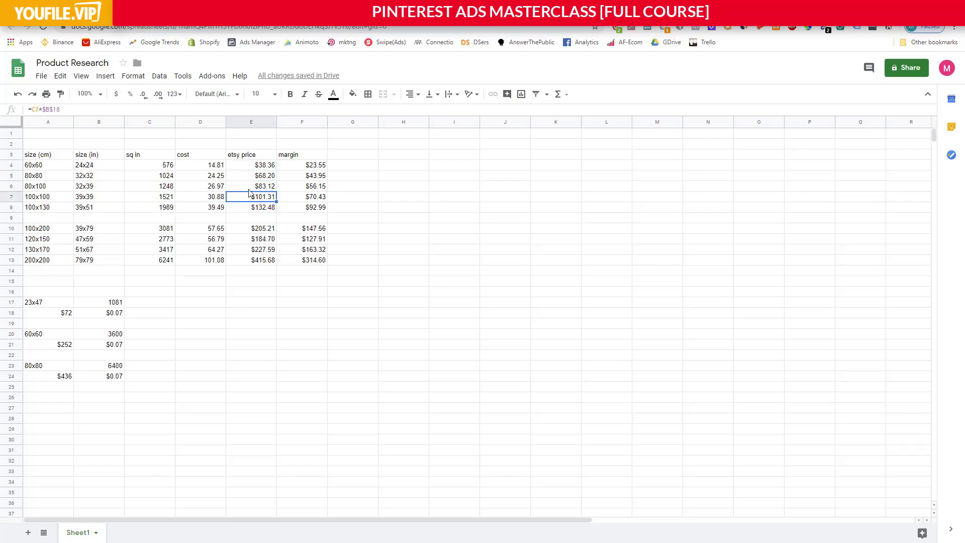
pyautogui.click(249, 187)
# Go through the cost of each blanket size from D4 down to D11.
pyautogui.click(209, 167)
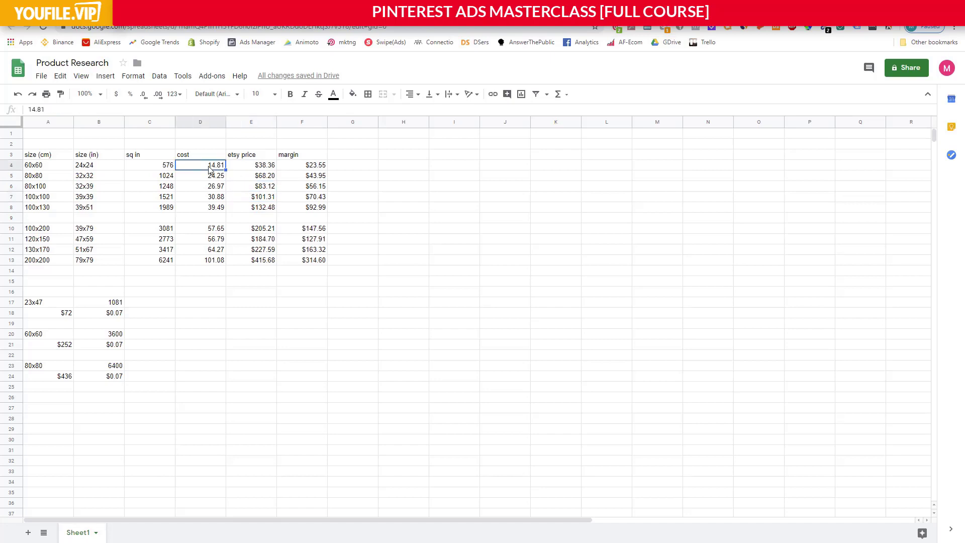
pyautogui.click(217, 177)
pyautogui.click(217, 186)
pyautogui.click(217, 197)
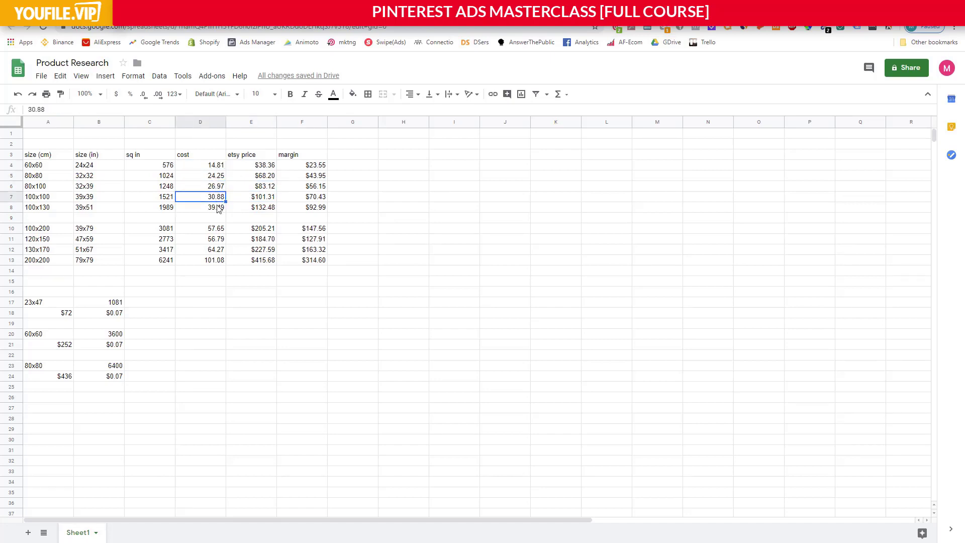
pyautogui.click(218, 208)
pyautogui.click(211, 231)
pyautogui.click(212, 240)
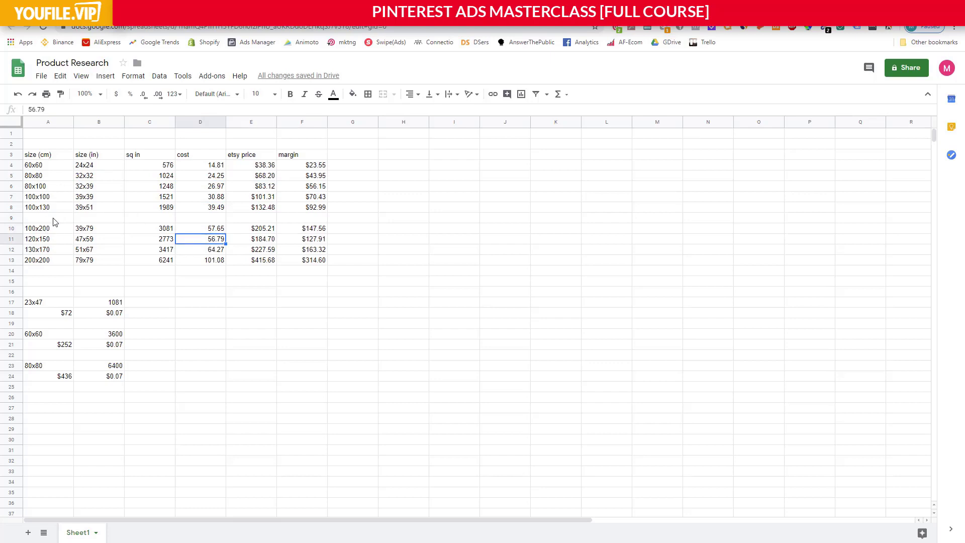
# Mark the blank row 9 between the size groups and compare the cost, Etsy price and margin columns down to row 13.
pyautogui.moveTo(55, 219); pyautogui.dragTo(254, 218)
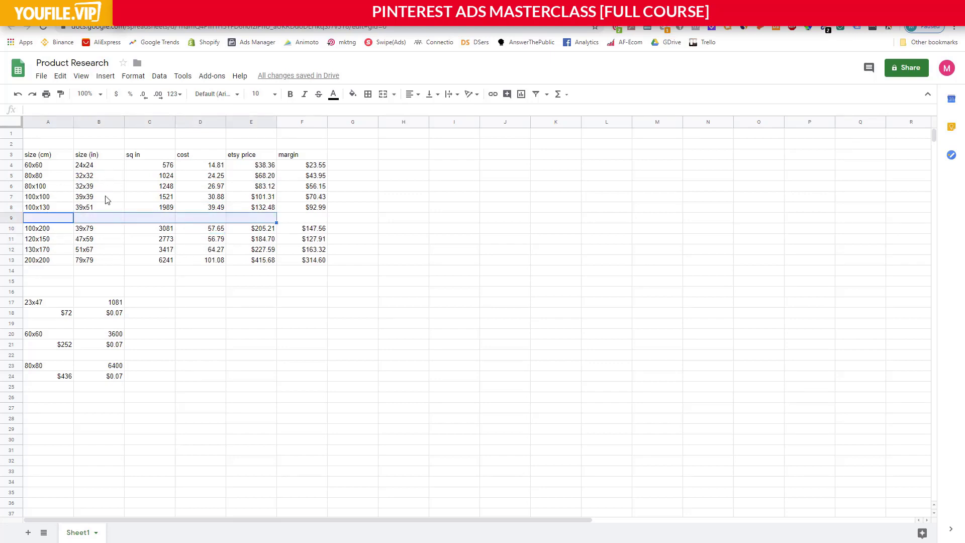
pyautogui.click(294, 220)
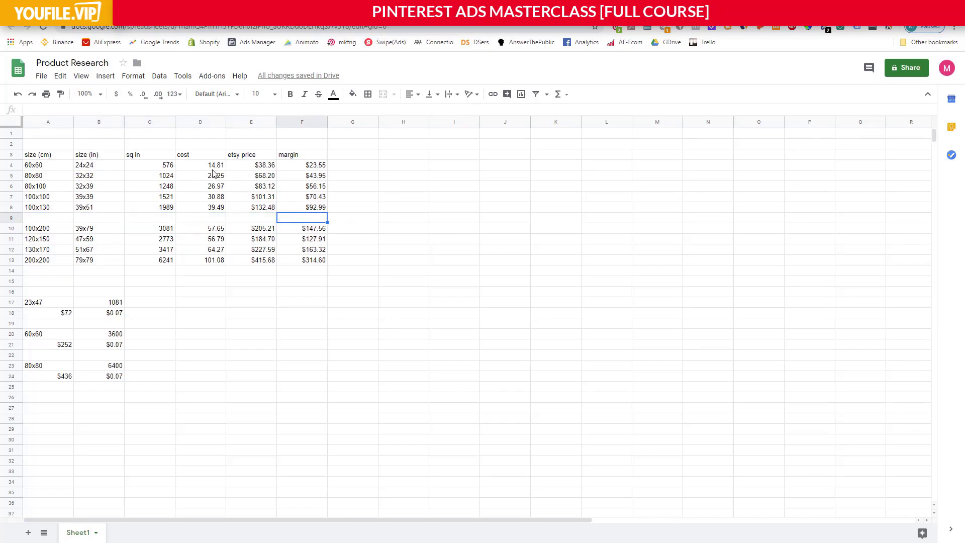
pyautogui.moveTo(212, 169); pyautogui.dragTo(211, 260)
pyautogui.moveTo(263, 165); pyautogui.dragTo(263, 266)
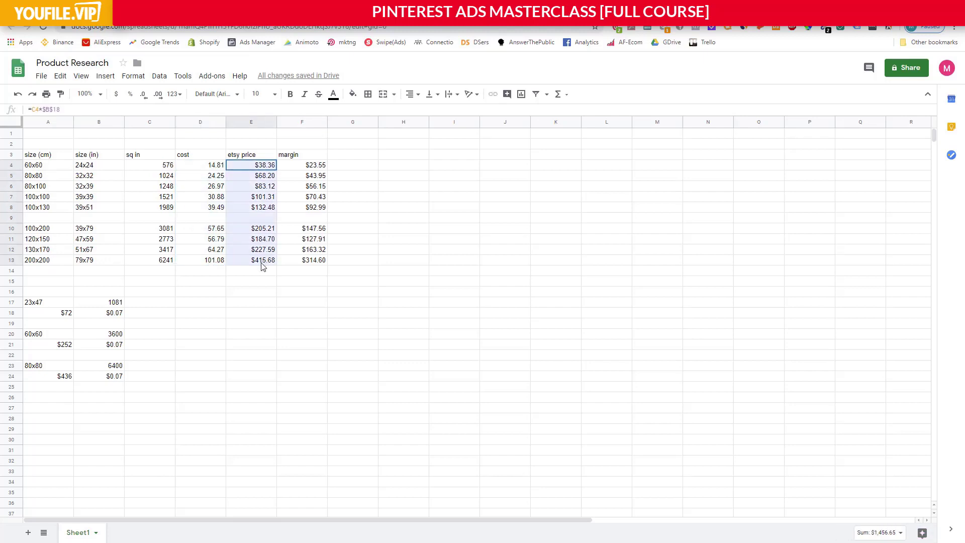
pyautogui.moveTo(318, 165); pyautogui.dragTo(318, 261)
# Inspect the Etsy price formula in E13 and the margin formula in F13 for the 200x200 size.
pyautogui.click(262, 259)
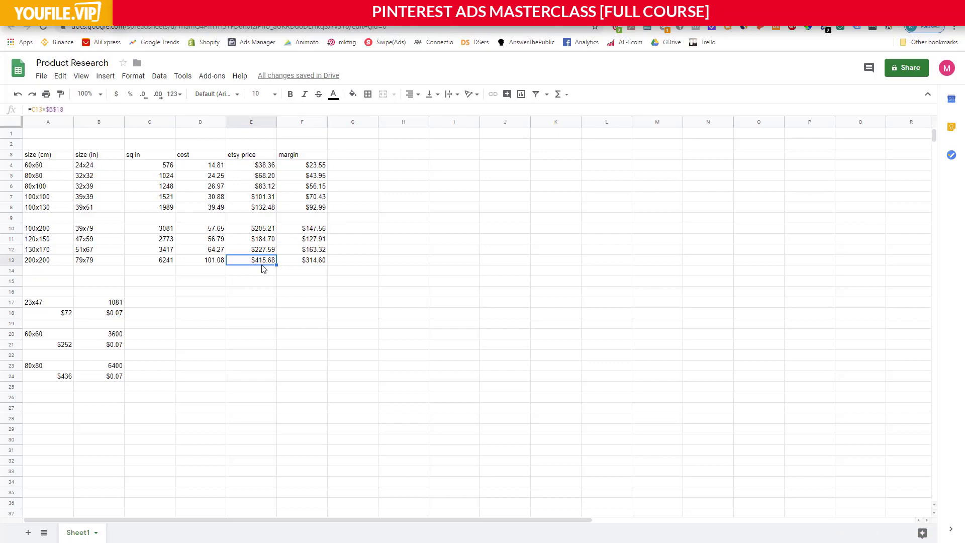
pyautogui.doubleClick(262, 262)
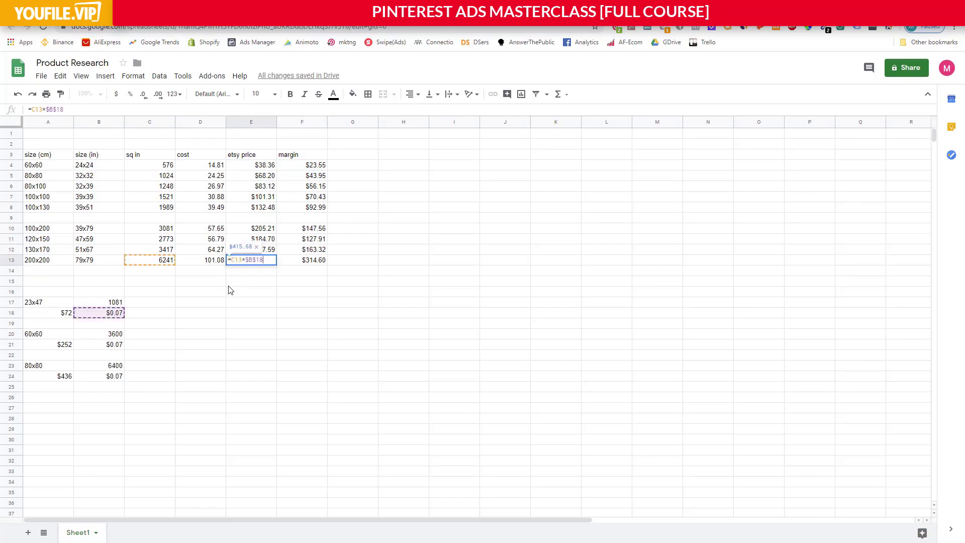
pyautogui.press('Escape')
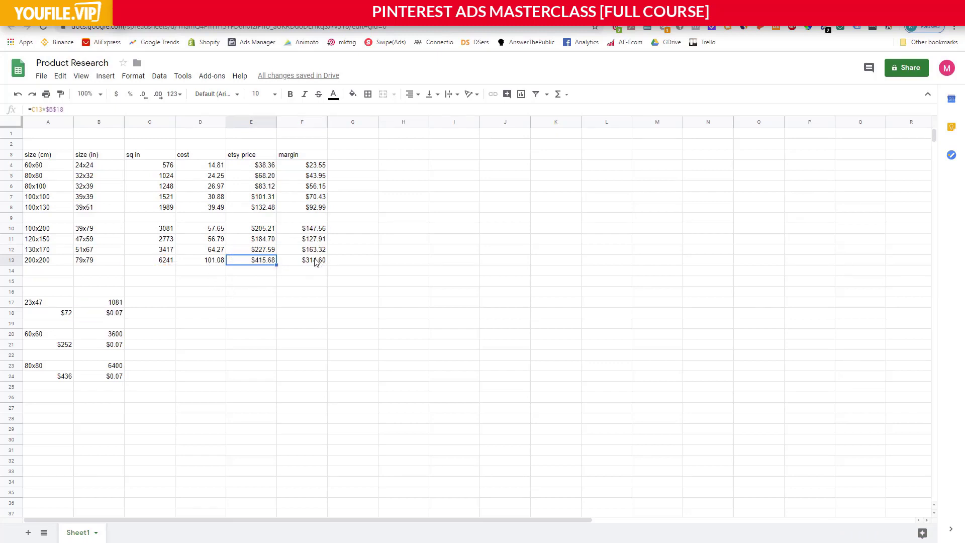
pyautogui.doubleClick(316, 261)
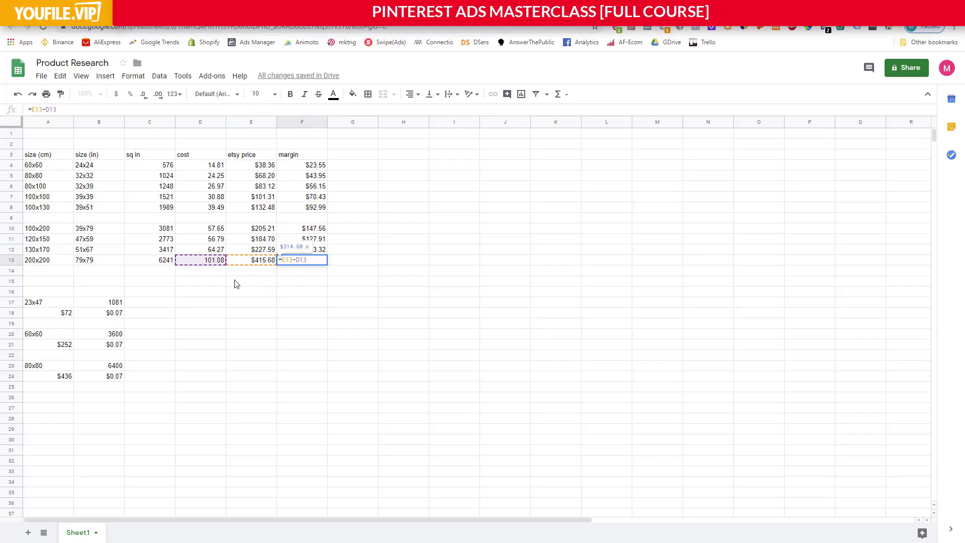
pyautogui.press('Escape')
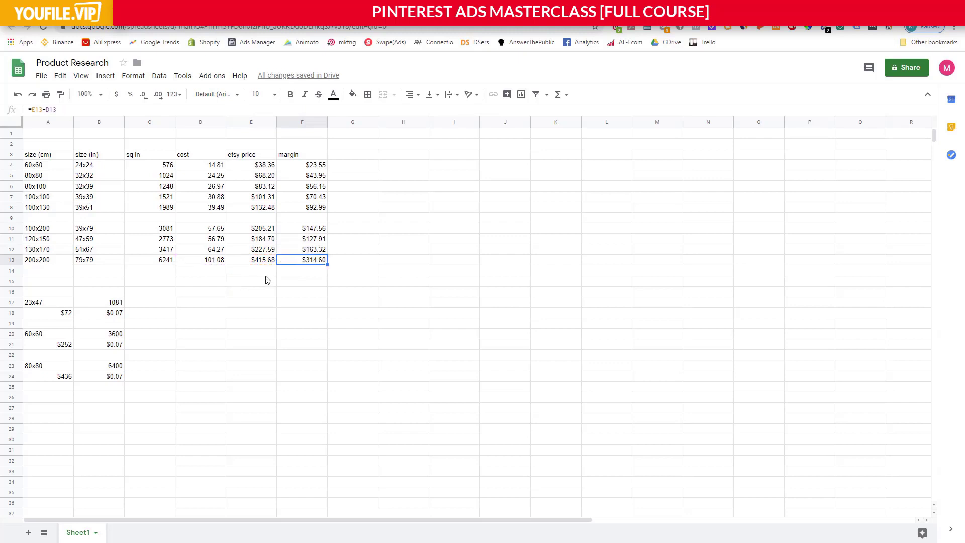
# Compare the smallest size's margin in F4 with the larger sizes' margins in F10 to F13.
pyautogui.click(320, 167)
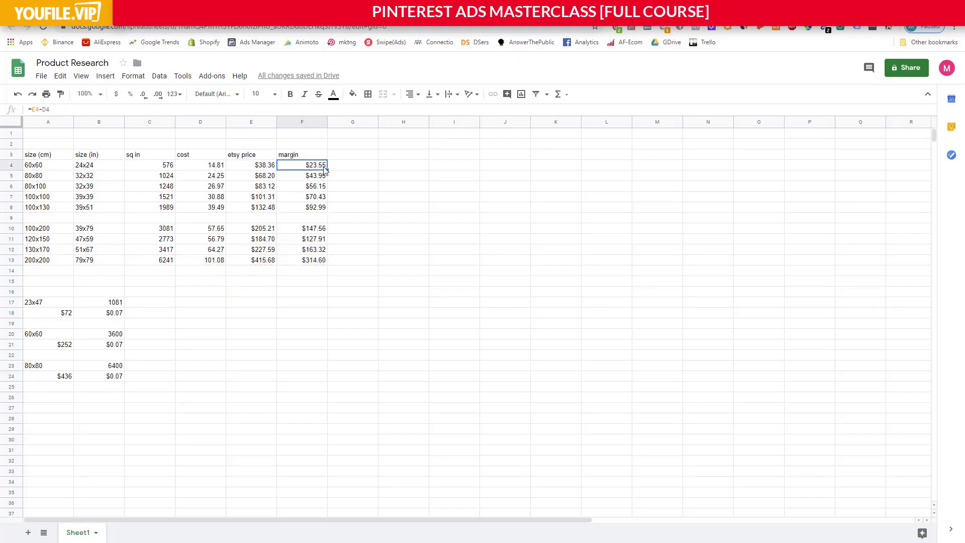
pyautogui.click(316, 264)
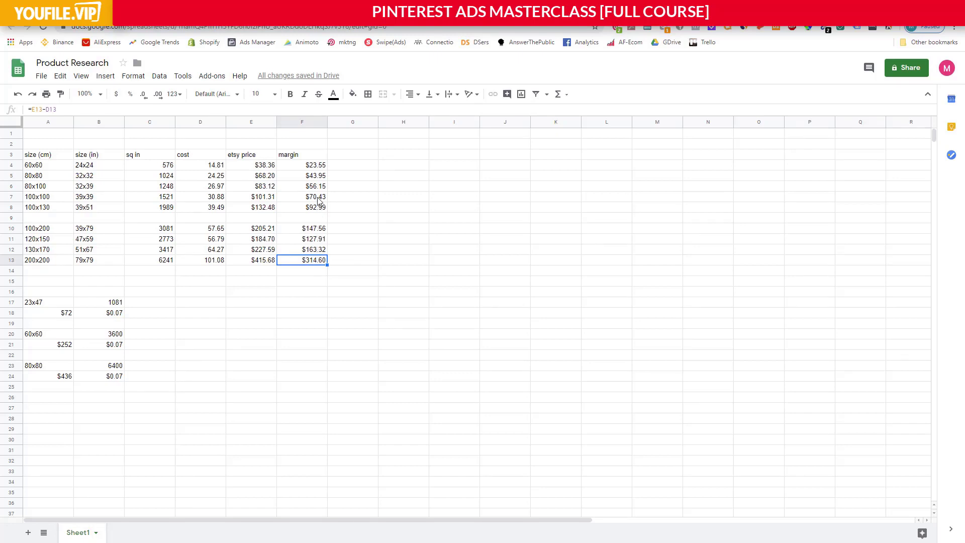
pyautogui.click(315, 240)
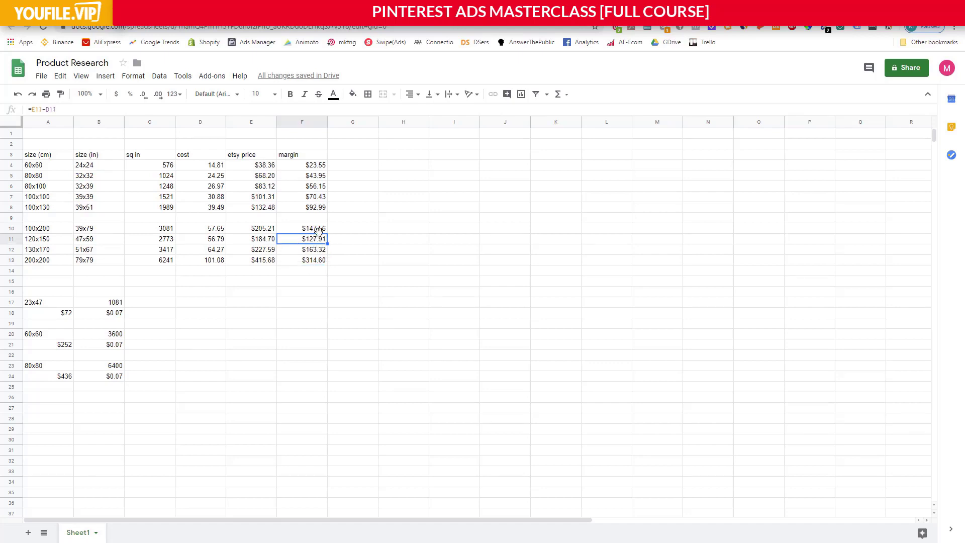
pyautogui.click(317, 250)
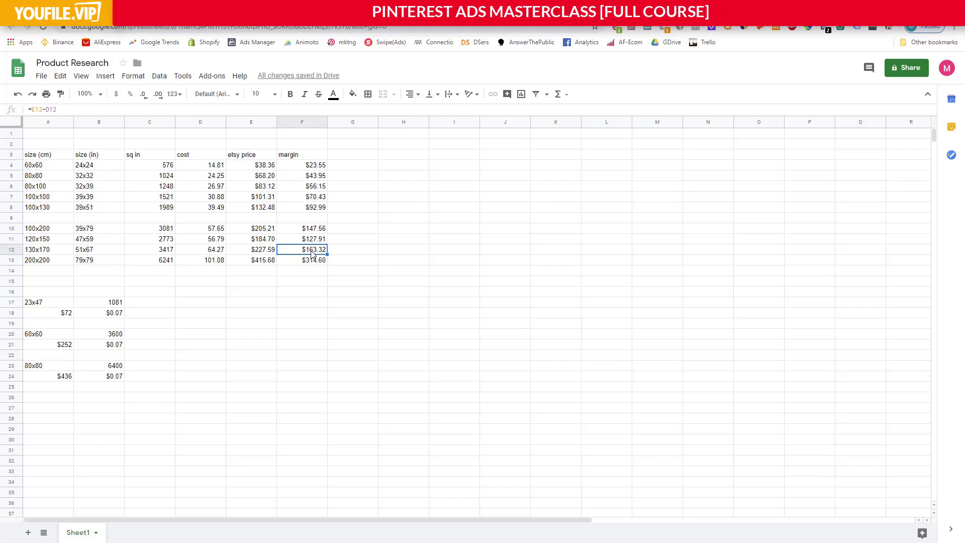
pyautogui.click(316, 240)
pyautogui.click(315, 230)
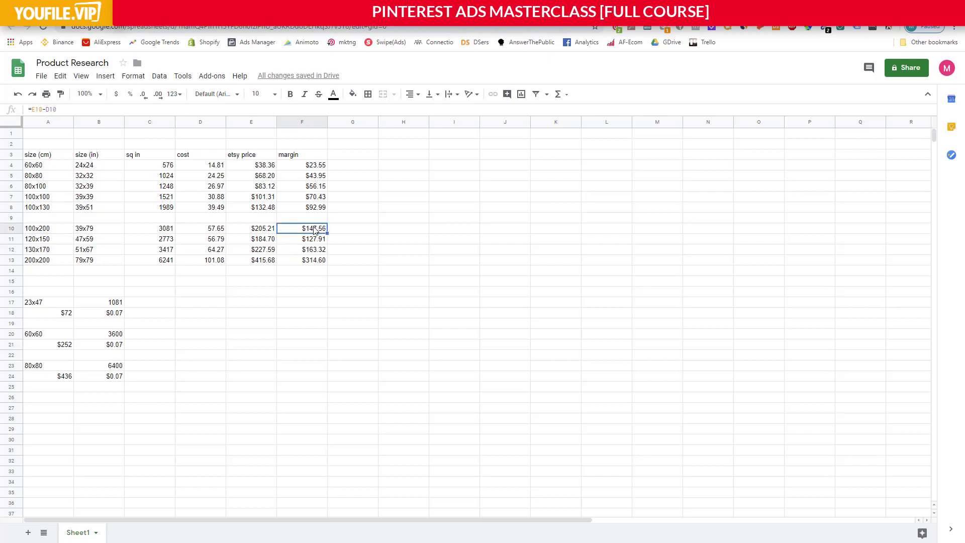
# Examine the margins of the smaller sizes in F5 to F8.
pyautogui.click(316, 198)
pyautogui.click(317, 185)
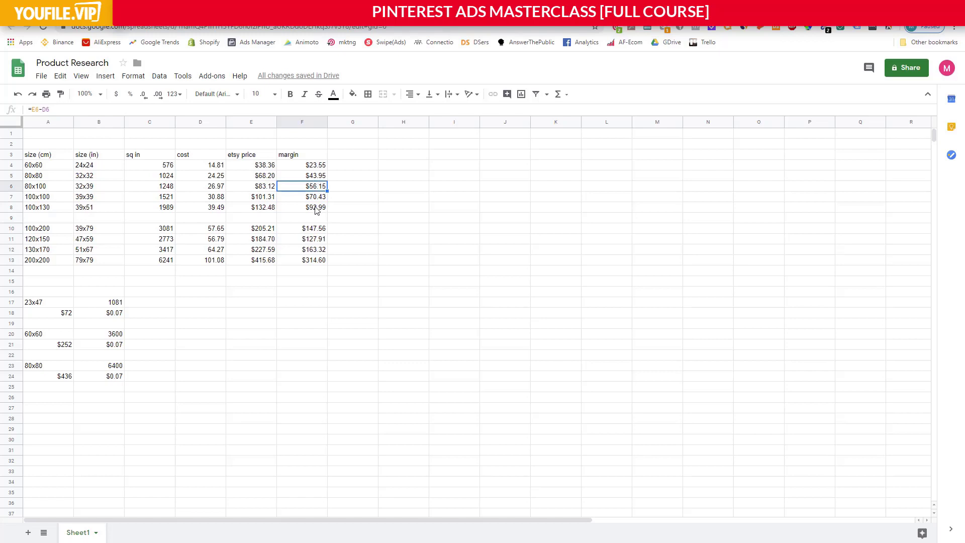
pyautogui.click(316, 210)
pyautogui.click(317, 198)
pyautogui.click(315, 177)
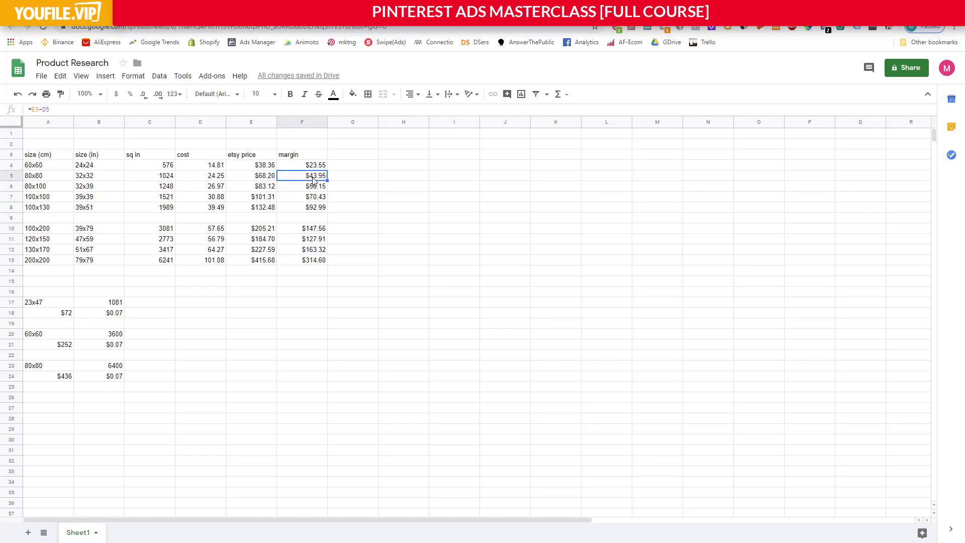
# Review the margins of the larger sizes in F10 to F13 again, ending at the 100x130 size's margin in F8.
pyautogui.click(310, 231)
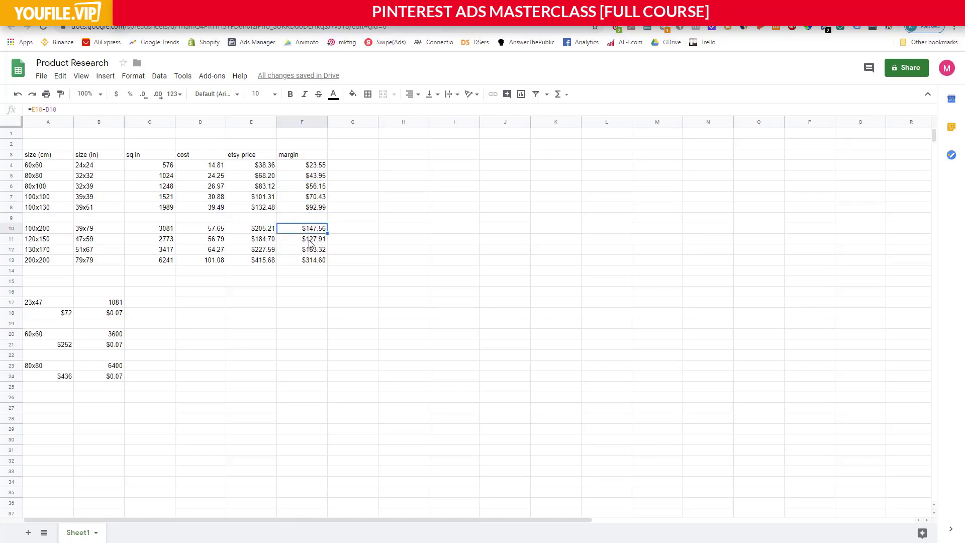
pyautogui.click(310, 239)
pyautogui.click(310, 250)
pyautogui.click(311, 259)
pyautogui.click(310, 249)
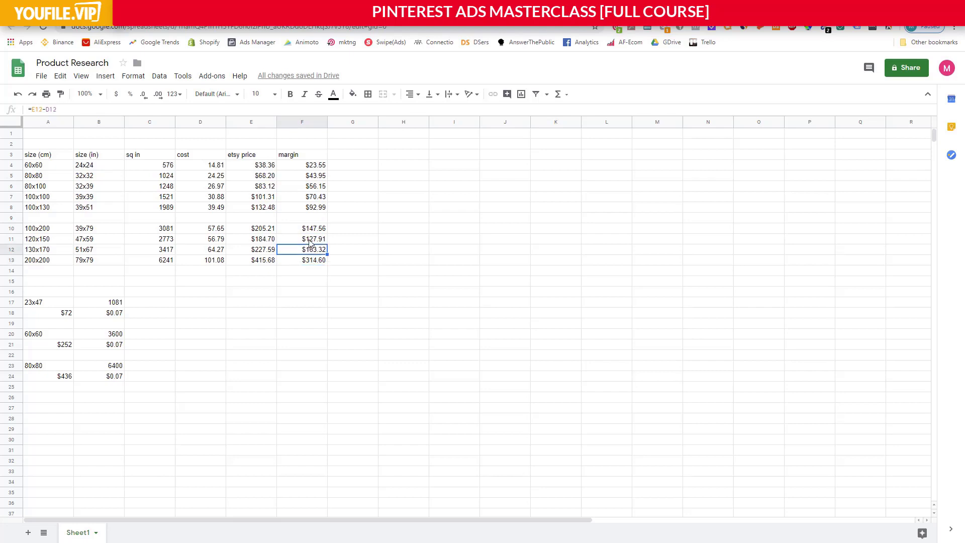
pyautogui.click(310, 239)
pyautogui.click(312, 230)
pyautogui.click(316, 207)
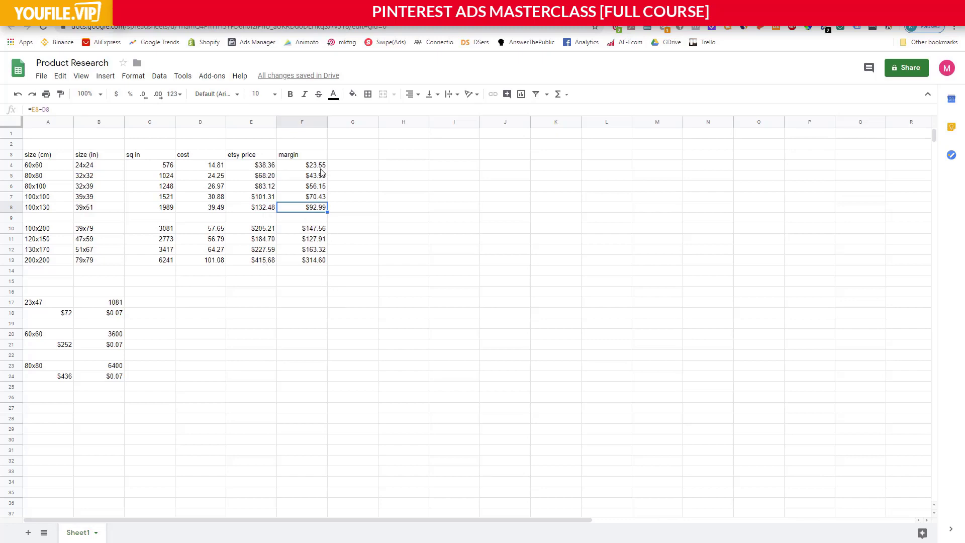
# Switch back to the W1M4 - Walkthrough presentation in Google Slides and place the text cursor after the Margins point.
pyautogui.click(160, 7)
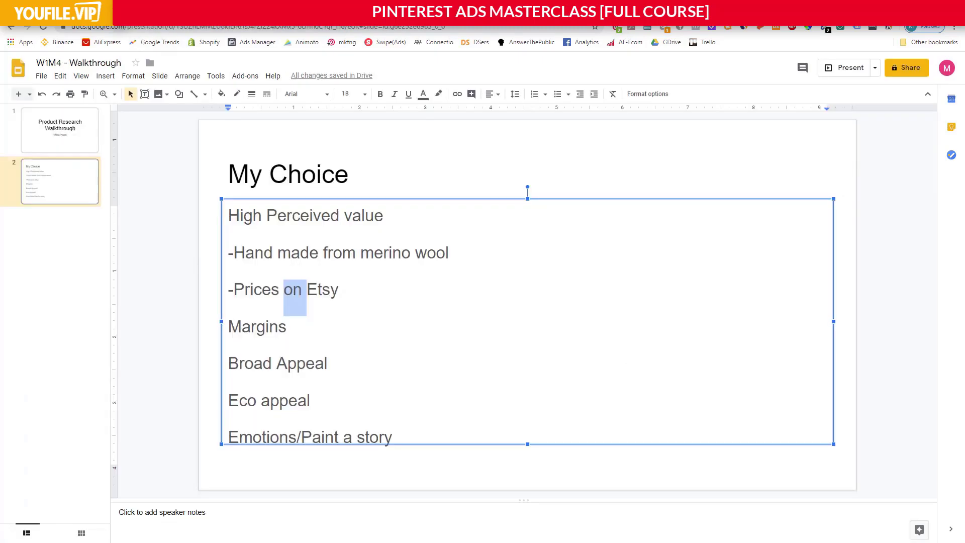
pyautogui.click(390, 324)
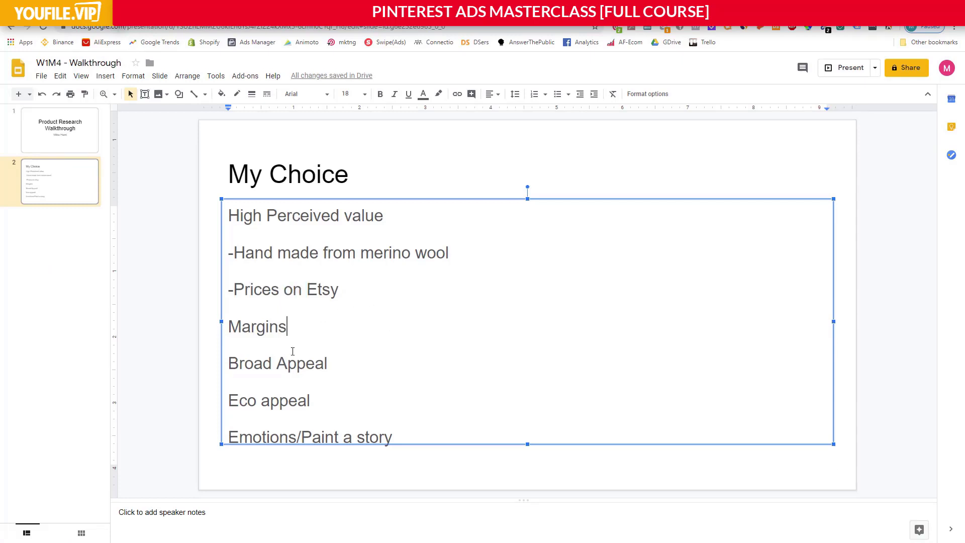
# Highlight the Broad Appeal point and then the Eco appeal point on the My Choice slide.
pyautogui.moveTo(229, 363); pyautogui.dragTo(338, 361)
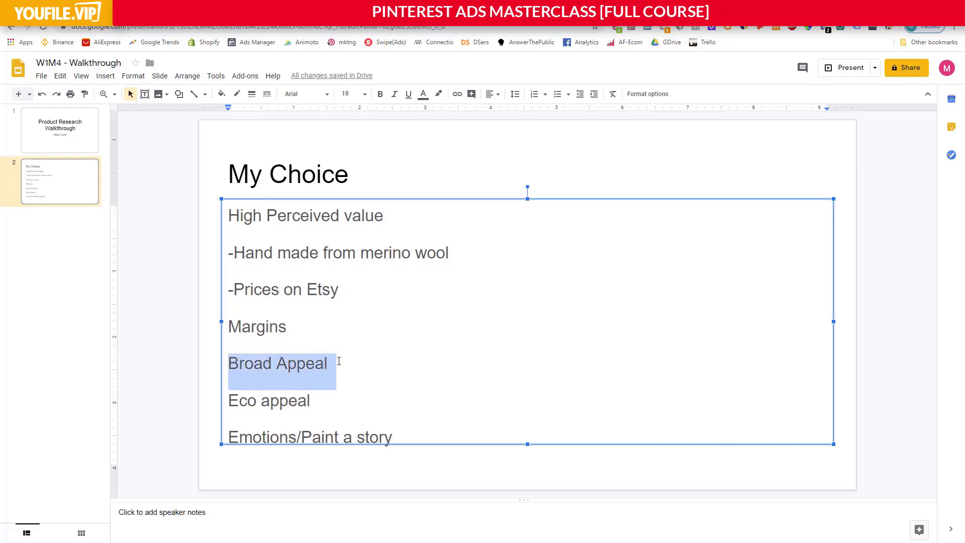
pyautogui.click(340, 361)
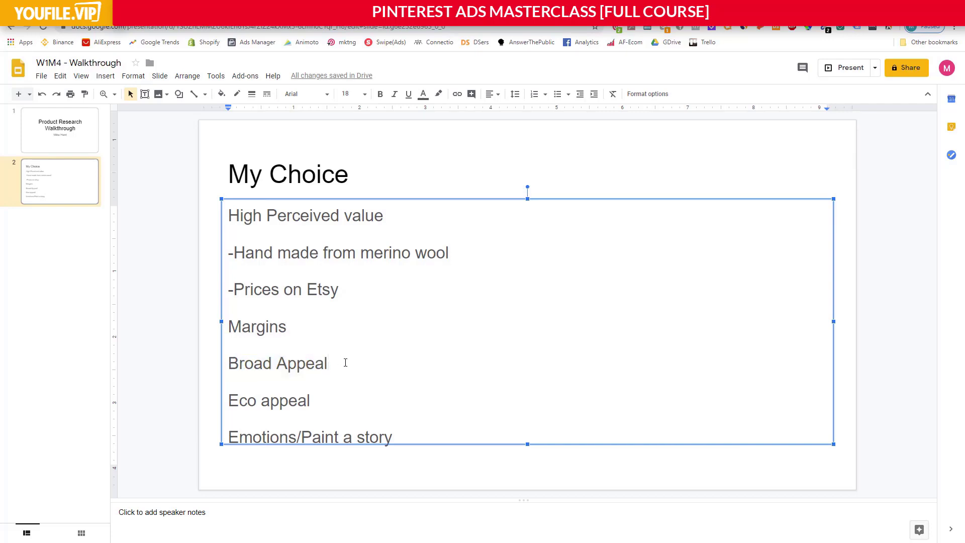
pyautogui.moveTo(323, 404); pyautogui.dragTo(228, 402)
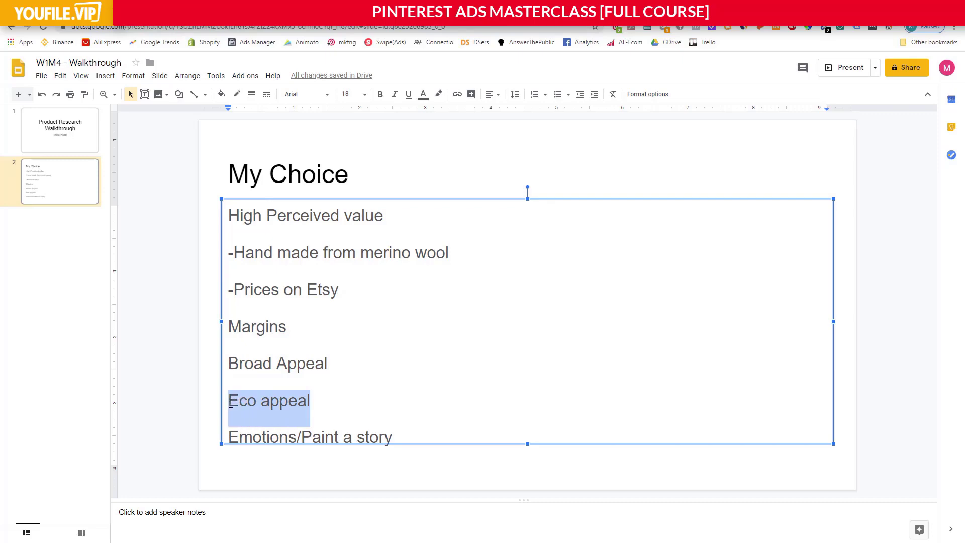
pyautogui.click(237, 403)
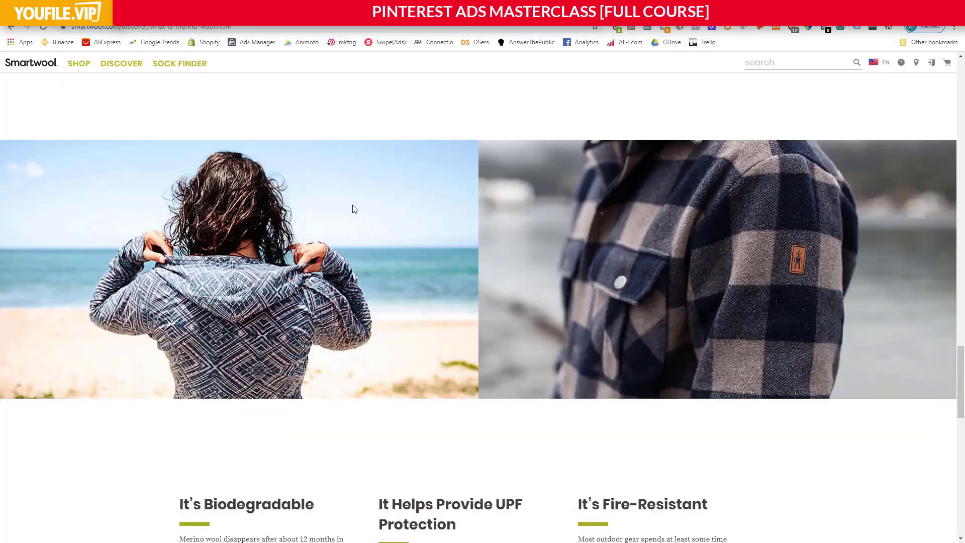
# On Smartwool's merino wool page, find the section on biodegradability and highlight part of its heading.
pyautogui.scroll(-5, 352, 211)
pyautogui.moveTo(226, 203); pyautogui.dragTo(352, 206)
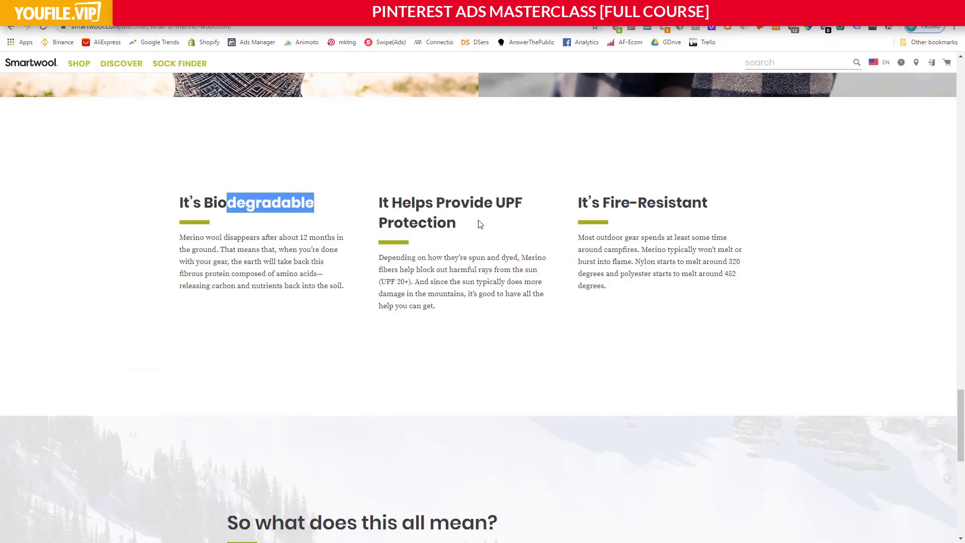
pyautogui.click(504, 237)
# Review the merino wool introduction and the Why Choose Merino Wool? section near the start of the Smartwool page.
pyautogui.scroll(-5, 503, 250)
pyautogui.scroll(18, 498, 254)
pyautogui.scroll(15, 406, 266)
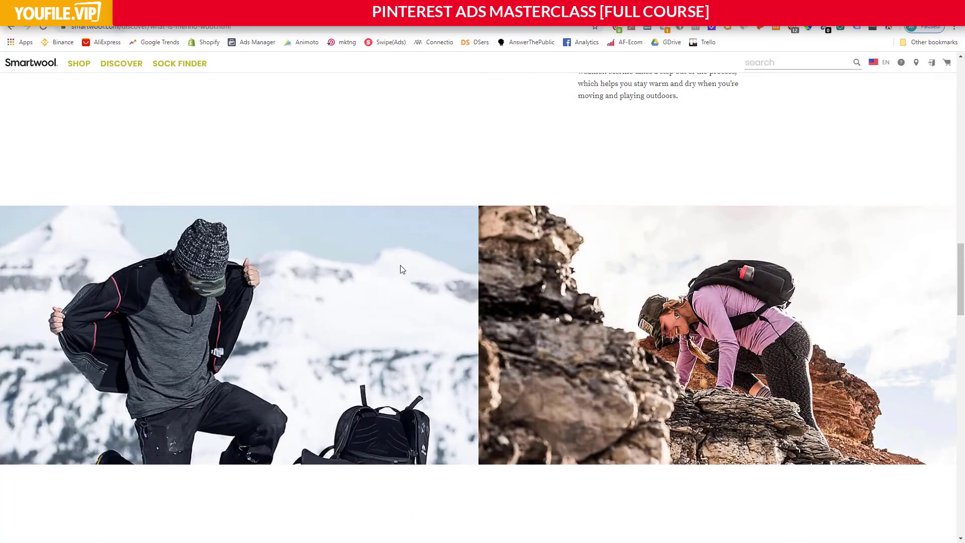
pyautogui.scroll(6, 406, 264)
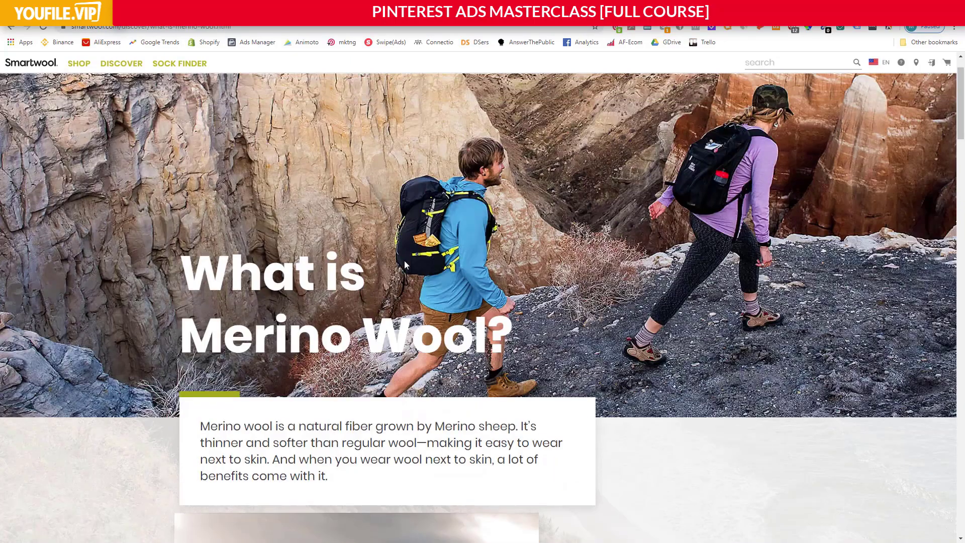
pyautogui.scroll(-2, 408, 266)
pyautogui.scroll(-3, 408, 265)
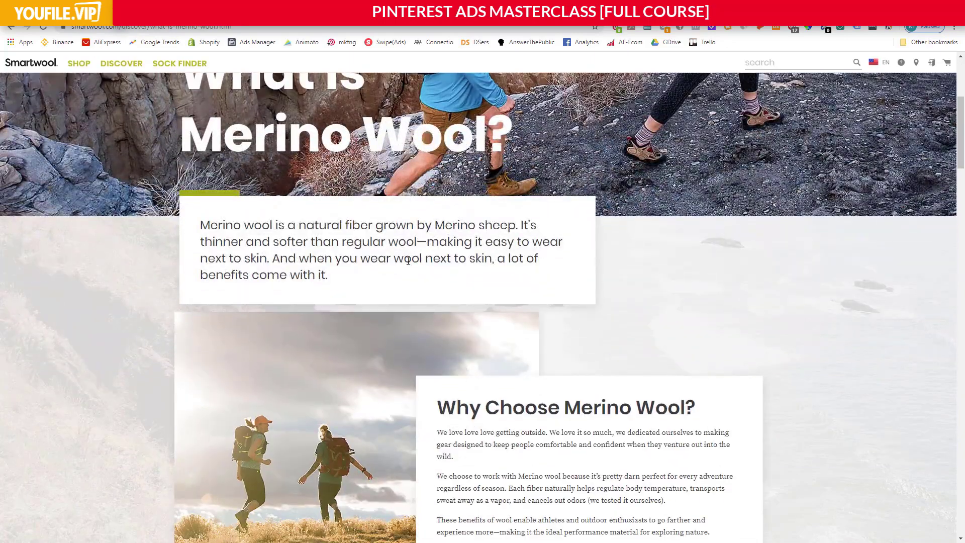
pyautogui.scroll(-5, 442, 274)
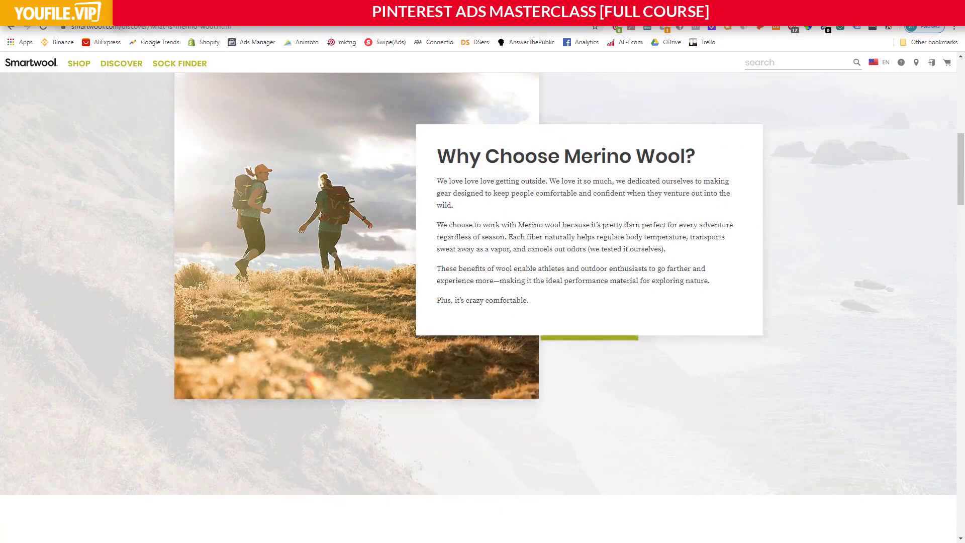
# Switch back to the W1M4 - Walkthrough presentation in Google Slides and highlight the Emotions/Paint a story point.
pyautogui.click(71, 8)
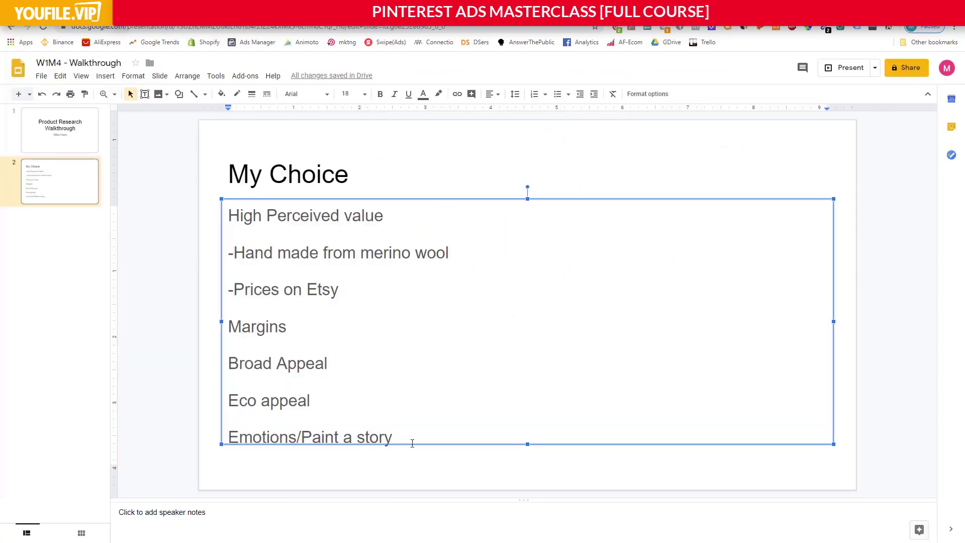
pyautogui.moveTo(412, 443); pyautogui.dragTo(239, 443)
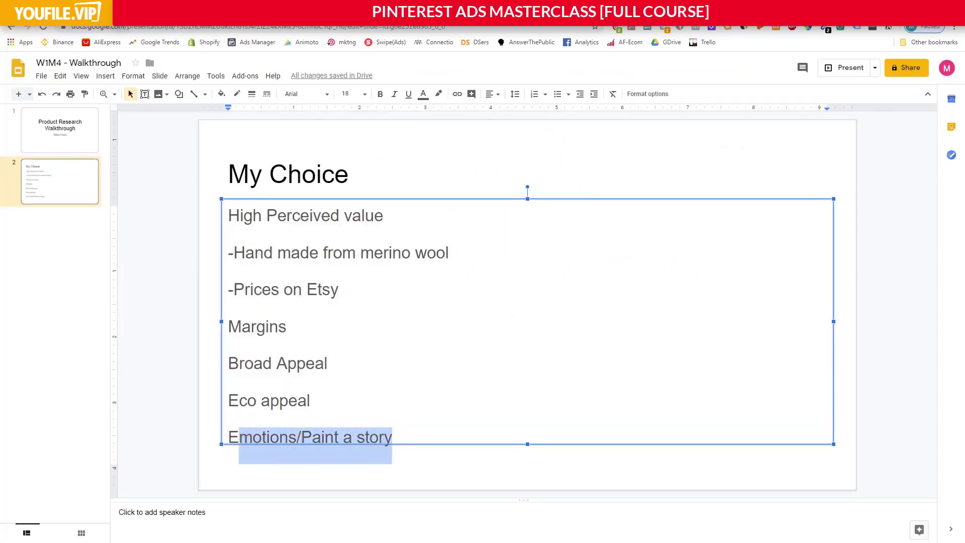
# Switch to the blanket's AliExpress listing and examine its lifestyle photos in the overview, continuing down to the customer reviews.
pyautogui.click(482, 8)
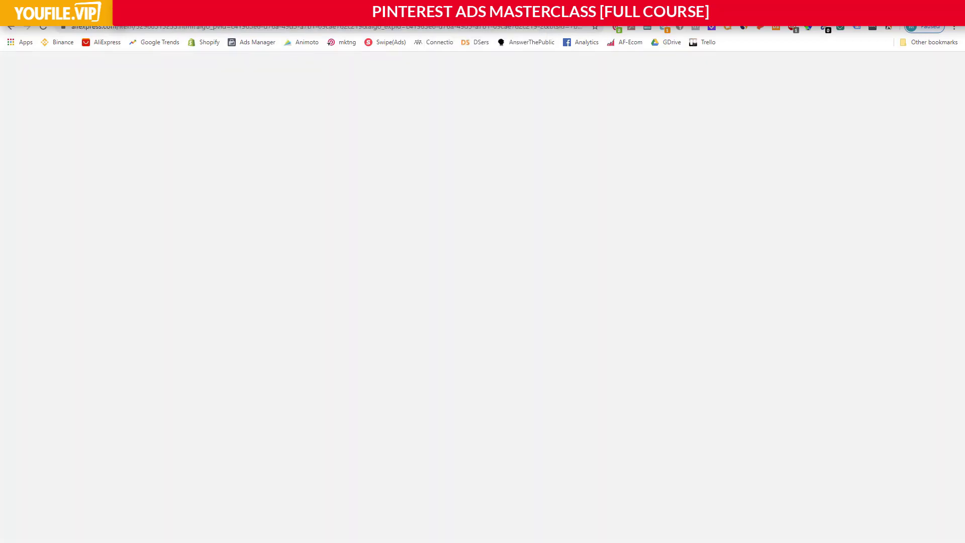
pyautogui.scroll(-8, 527, 266)
pyautogui.scroll(-20, 517, 277)
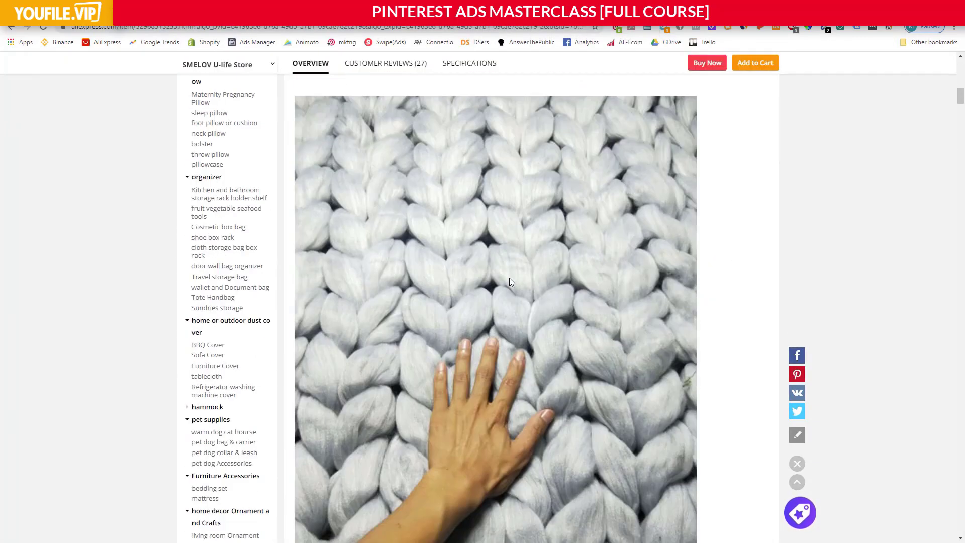
pyautogui.scroll(-5, 509, 279)
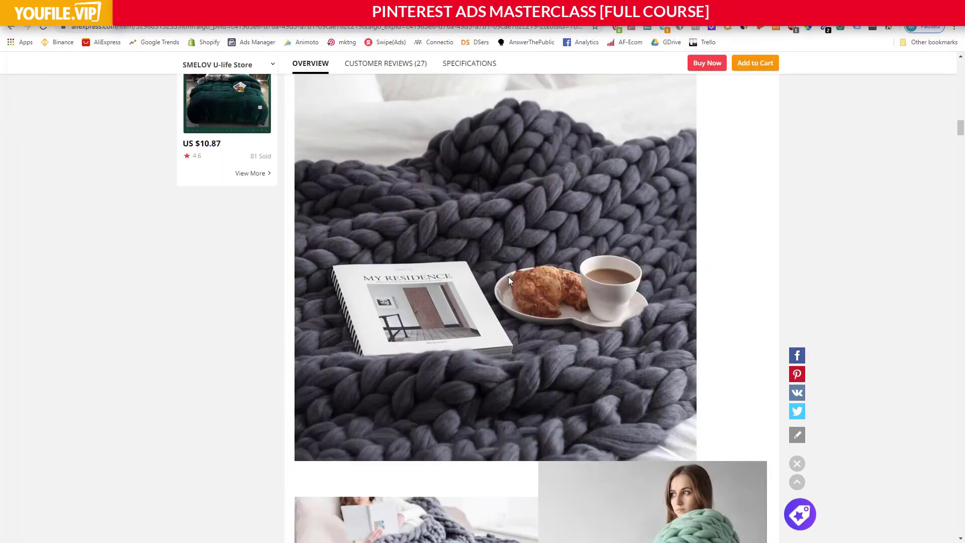
pyautogui.scroll(-2, 523, 292)
pyautogui.scroll(1, 521, 235)
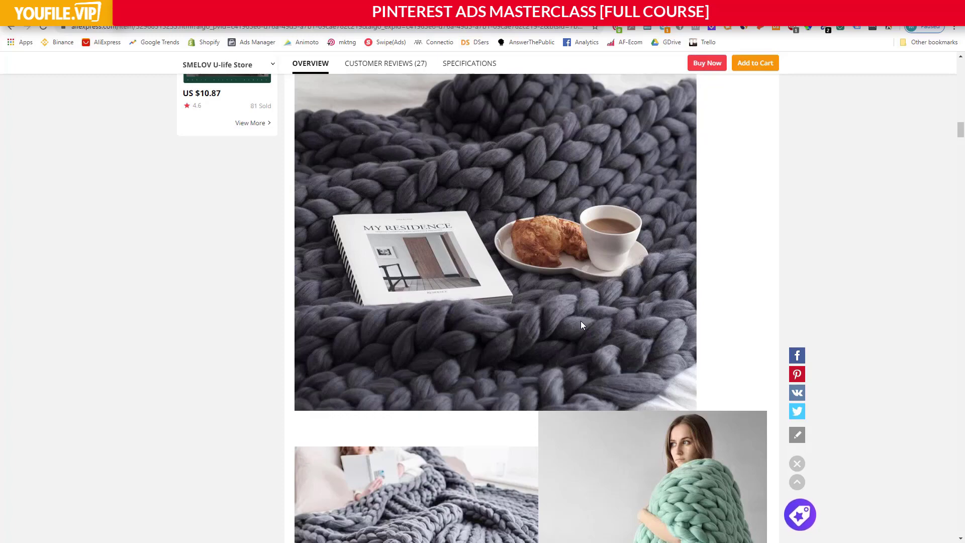
pyautogui.scroll(-14, 579, 326)
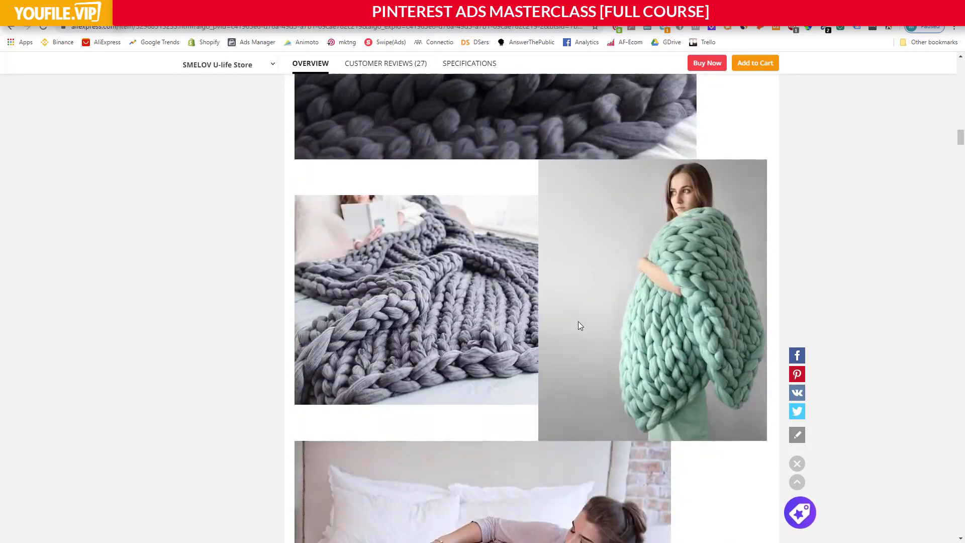
pyautogui.scroll(-16, 576, 326)
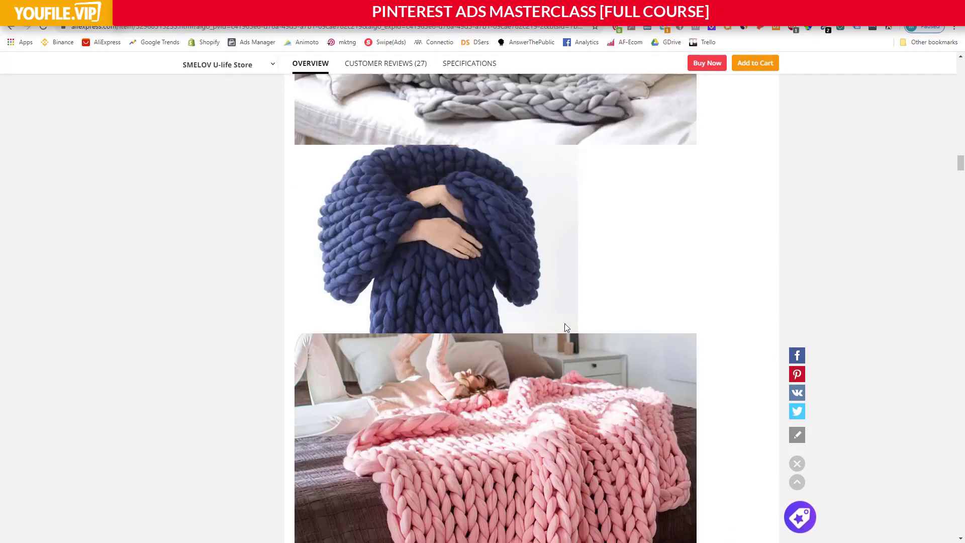
pyautogui.scroll(-15, 557, 326)
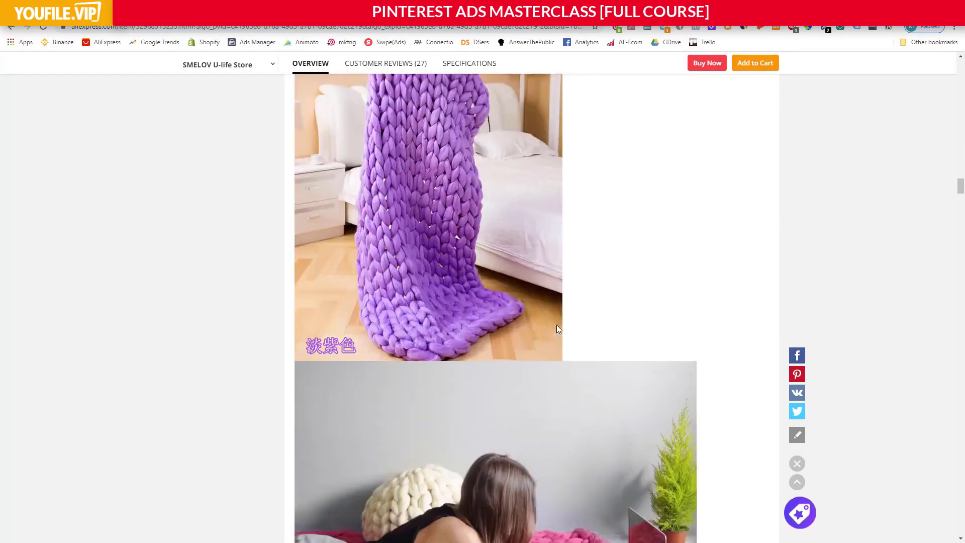
pyautogui.scroll(-17, 577, 277)
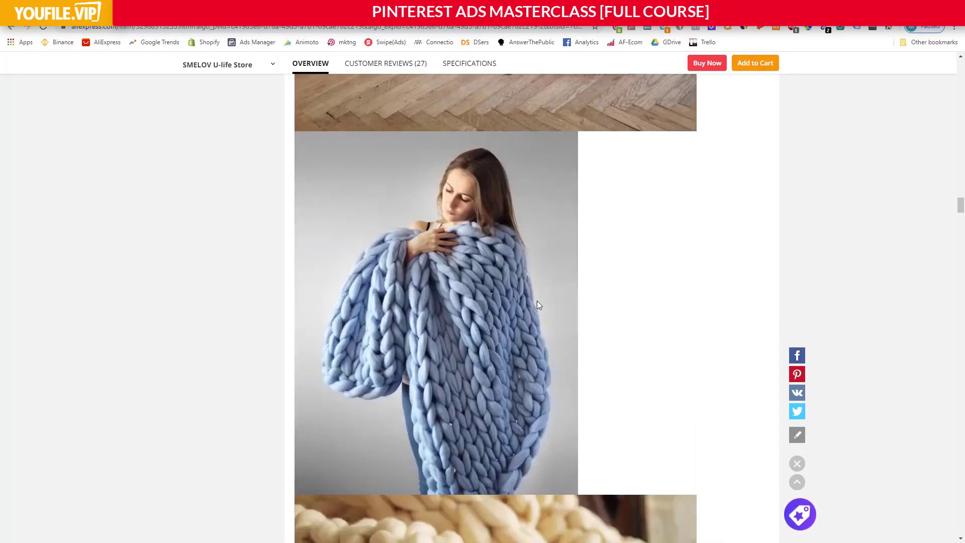
pyautogui.scroll(-18, 500, 314)
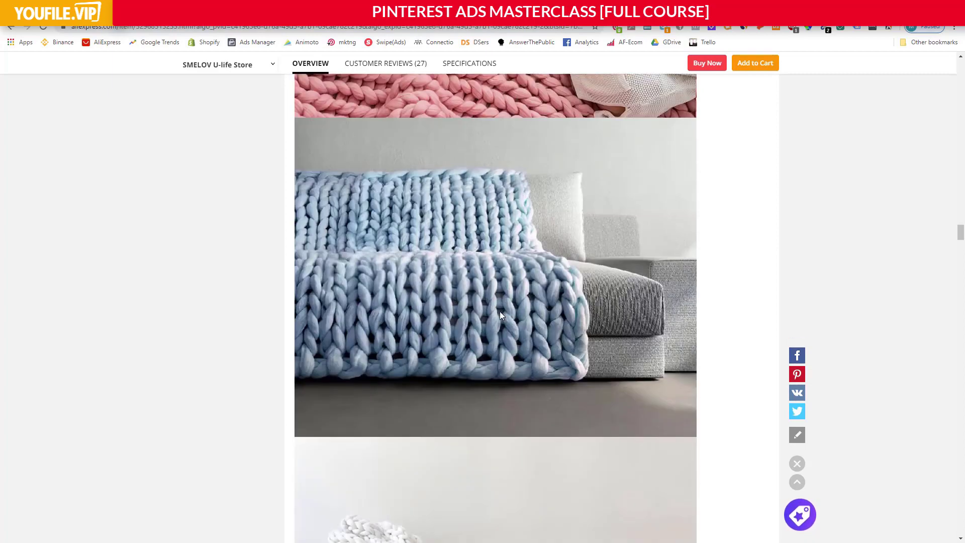
pyautogui.scroll(-16, 491, 309)
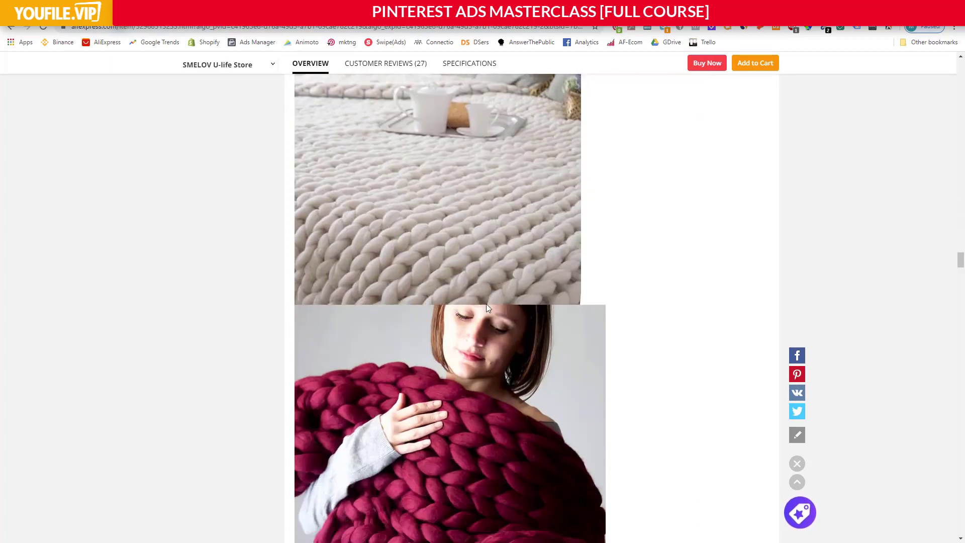
pyautogui.scroll(-18, 480, 308)
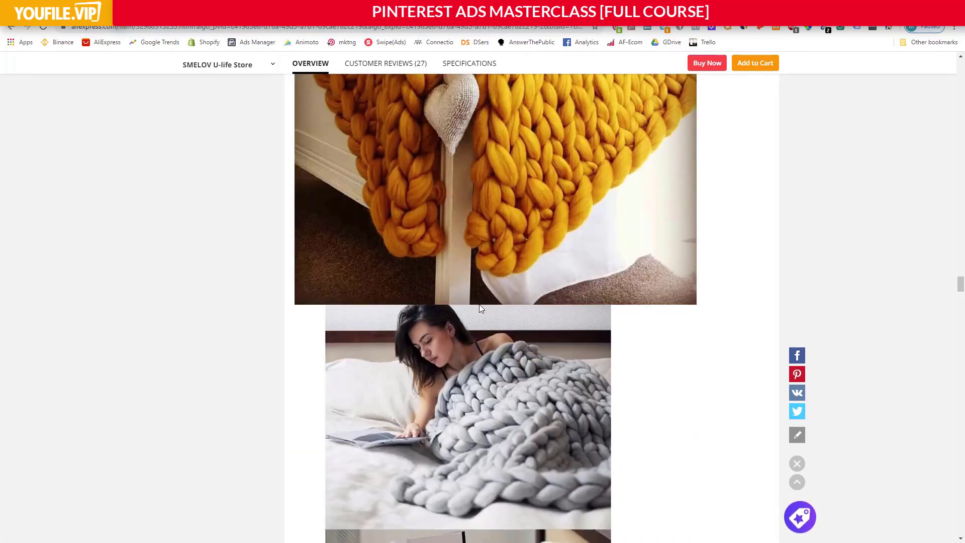
pyautogui.scroll(-18, 481, 308)
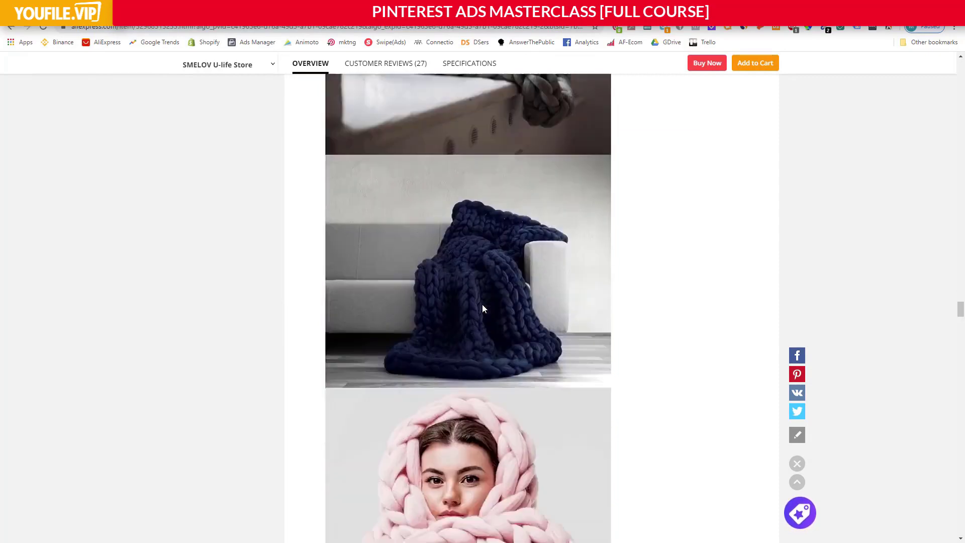
pyautogui.scroll(-18, 477, 290)
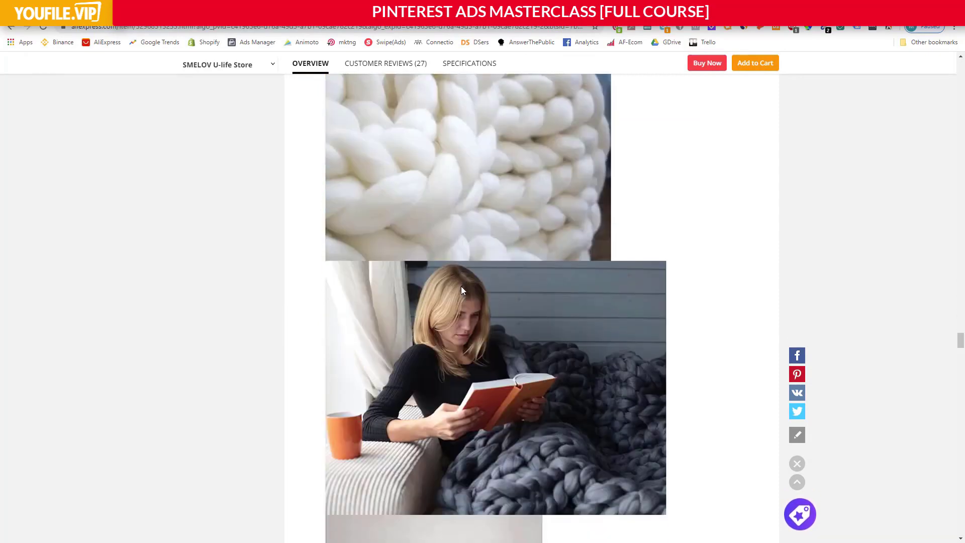
pyautogui.scroll(-18, 462, 290)
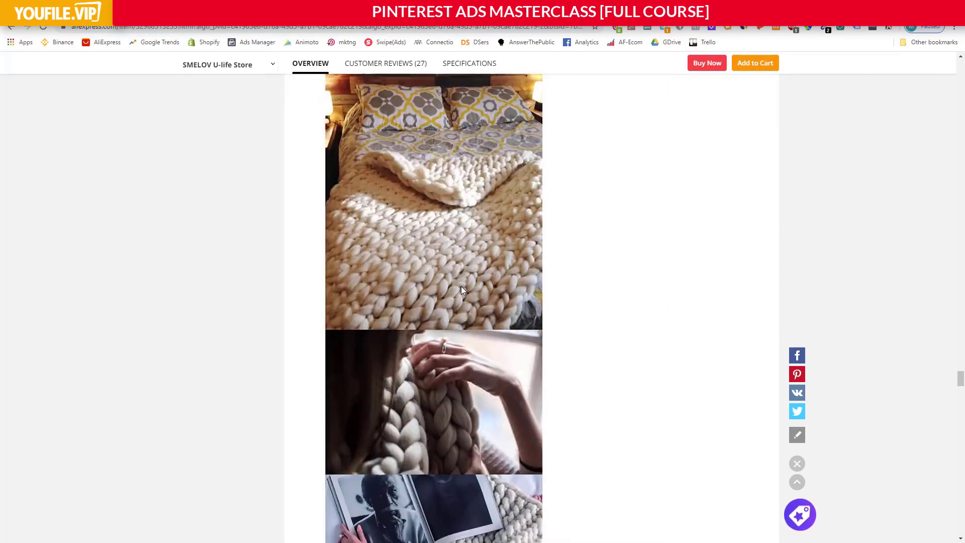
pyautogui.scroll(-9, 461, 289)
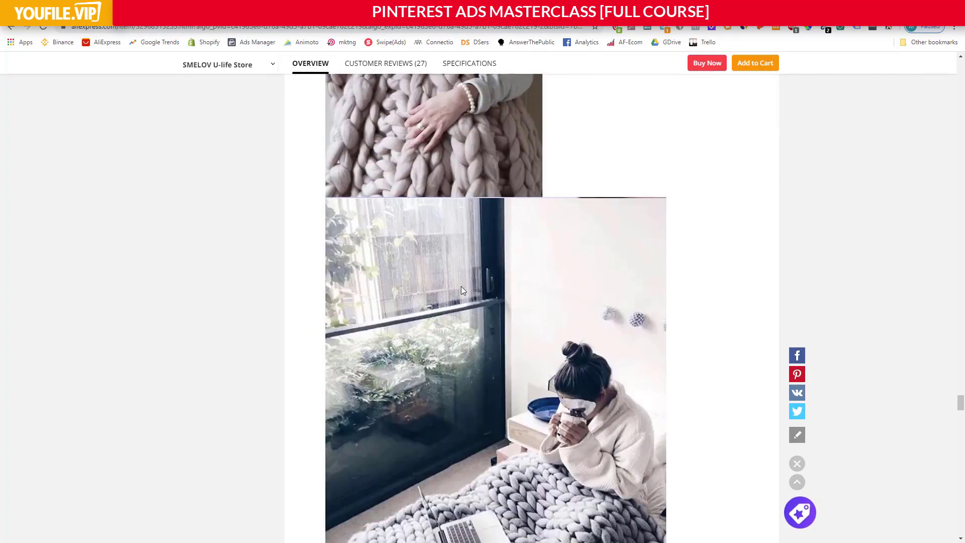
pyautogui.scroll(-18, 563, 288)
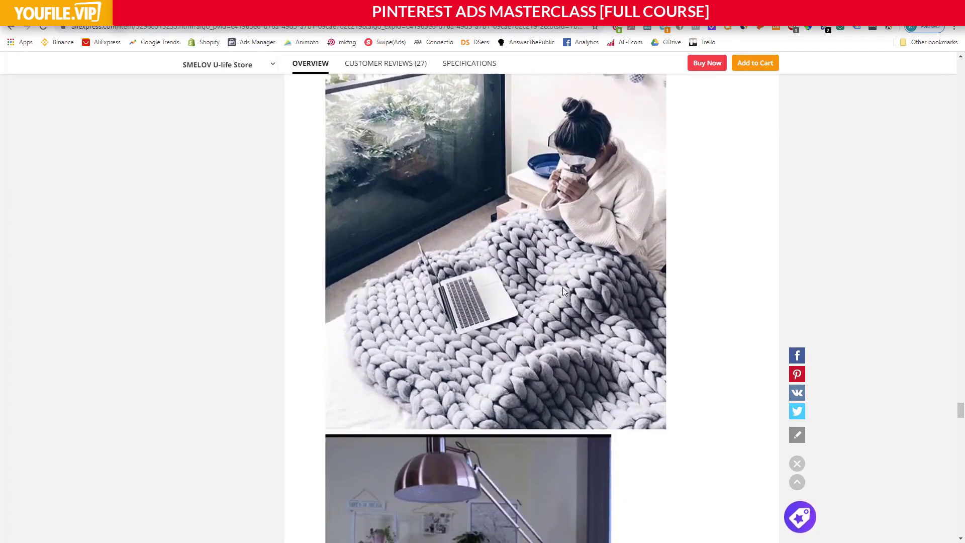
pyautogui.scroll(-18, 561, 291)
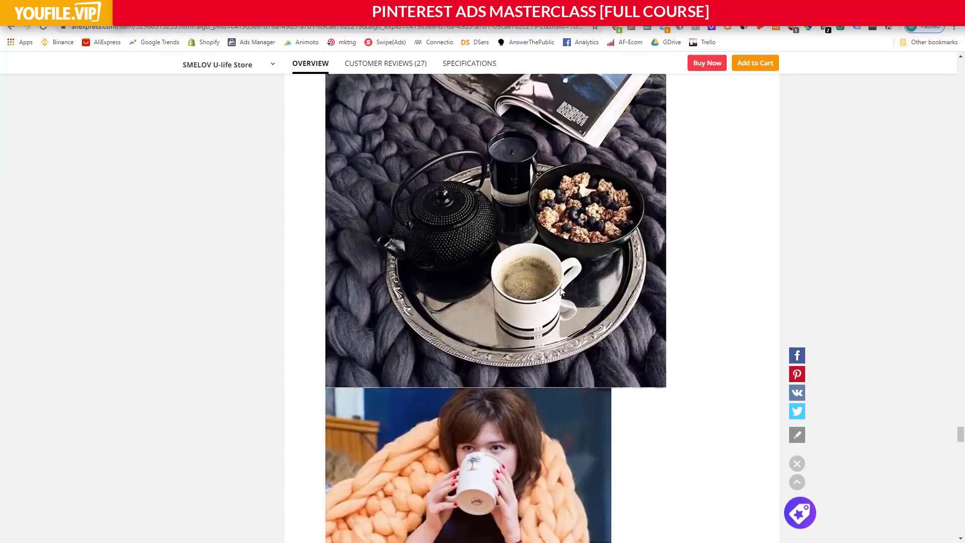
pyautogui.scroll(-5, 561, 292)
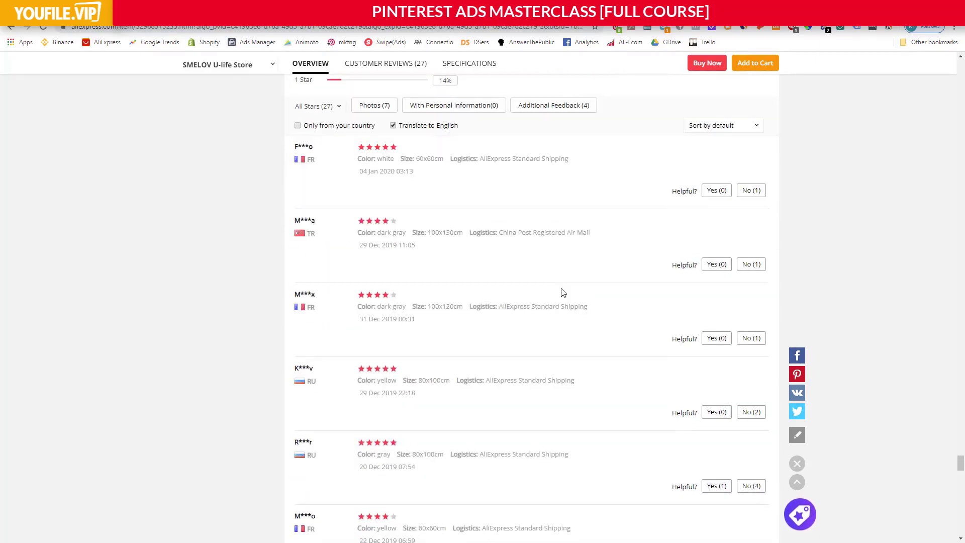
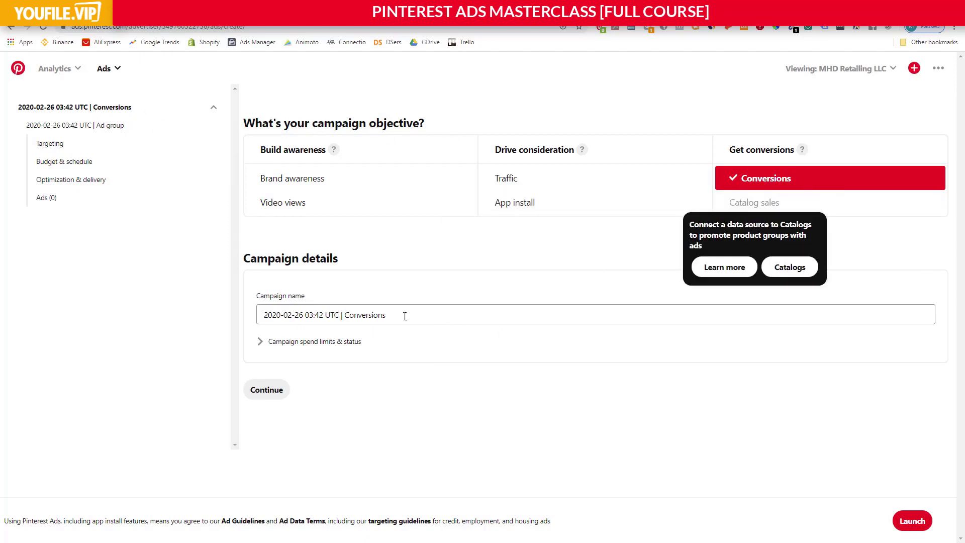
# Name the conversions campaign "Blanket | ATC Conversions | 2/25" and check its optional spend limit and status settings.
pyautogui.moveTo(404, 316); pyautogui.dragTo(158, 301)
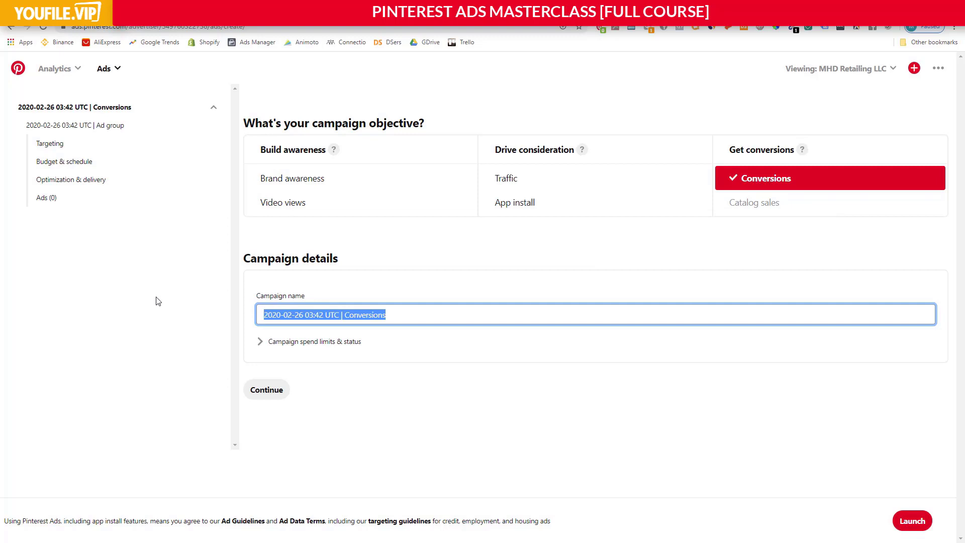
pyautogui.write('Blanket')
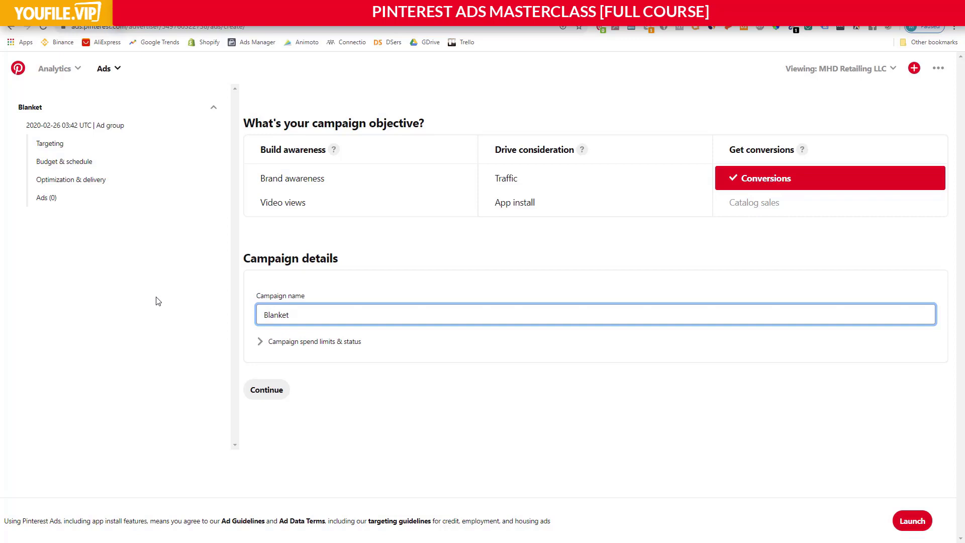
pyautogui.write(' | ATC Conversions')
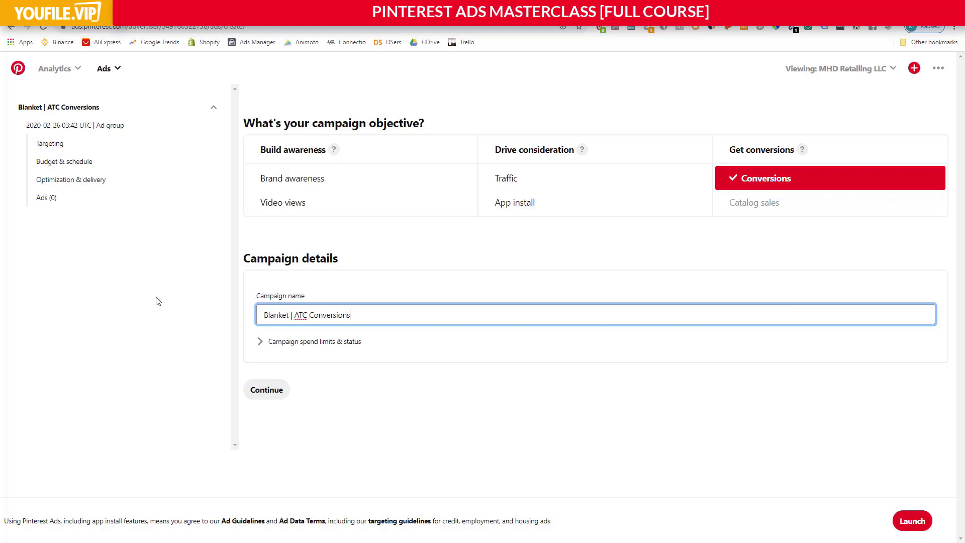
pyautogui.write(' | 2/25')
pyautogui.click(261, 344)
pyautogui.scroll(-1, 410, 336)
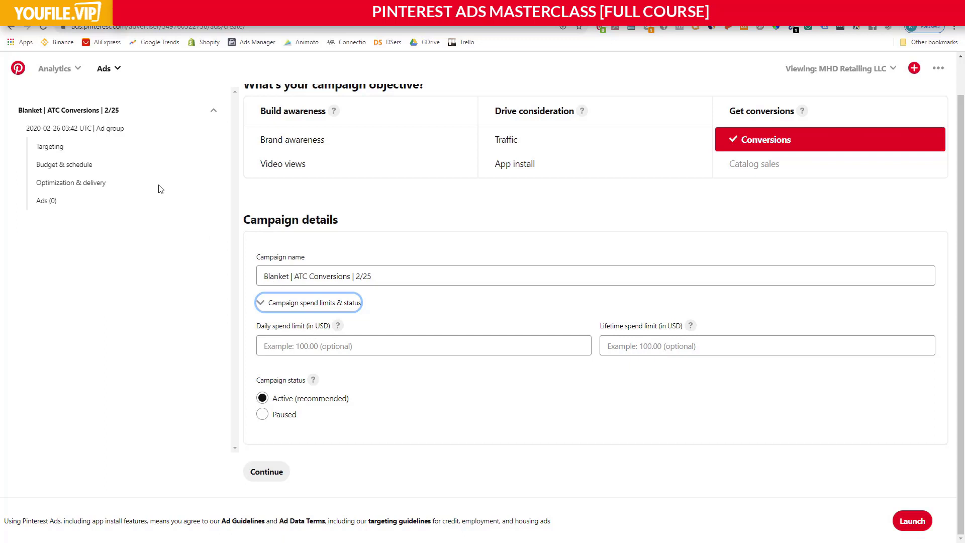
pyautogui.click(288, 304)
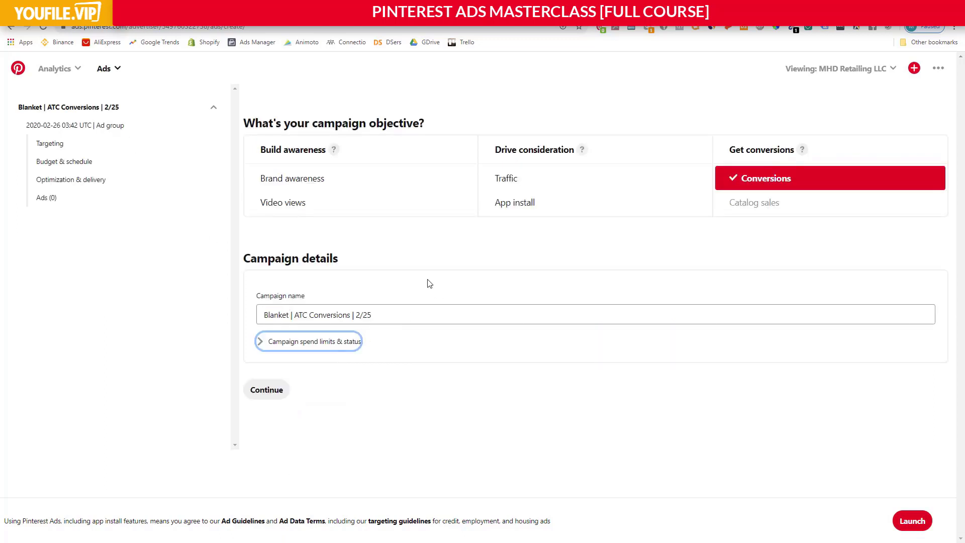
pyautogui.click(413, 260)
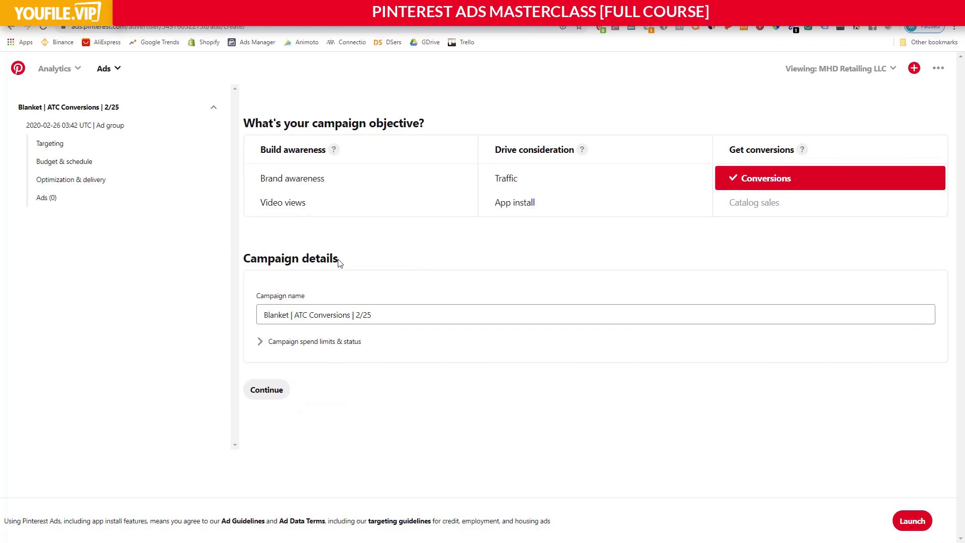
# Open the campaign's ad group and name it "ATC | Interest:".
pyautogui.click(84, 127)
pyautogui.tripleClick(422, 170)
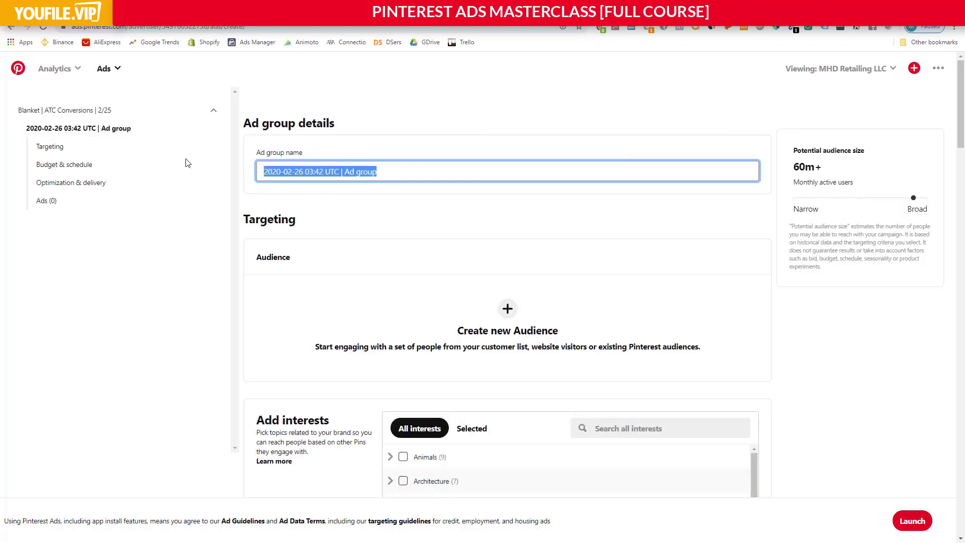
pyautogui.write('ATC')
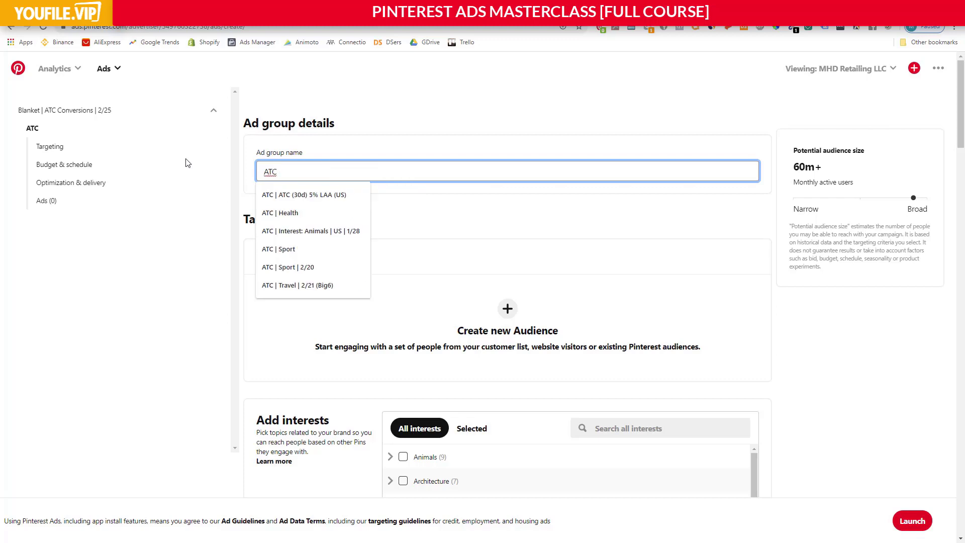
pyautogui.write(' | Interest')
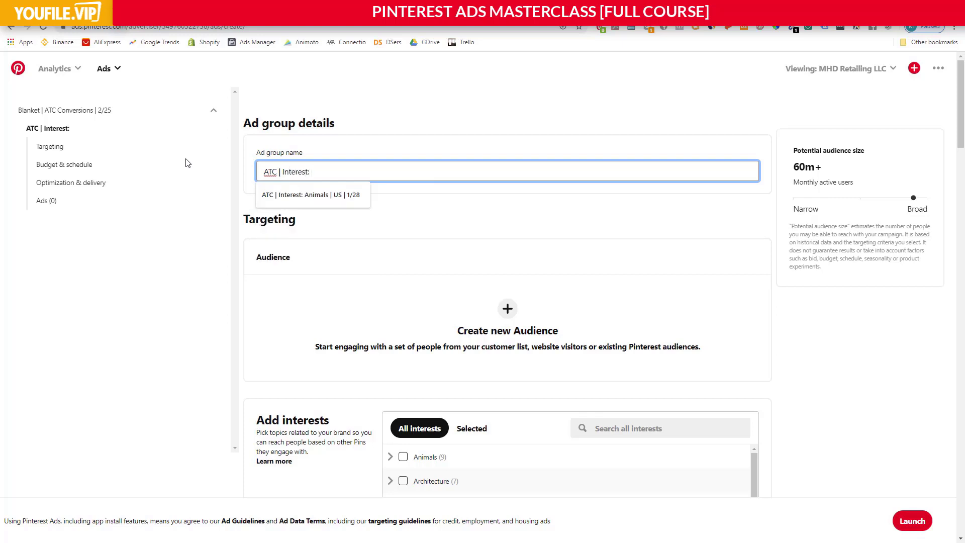
pyautogui.write(':')
pyautogui.click(413, 227)
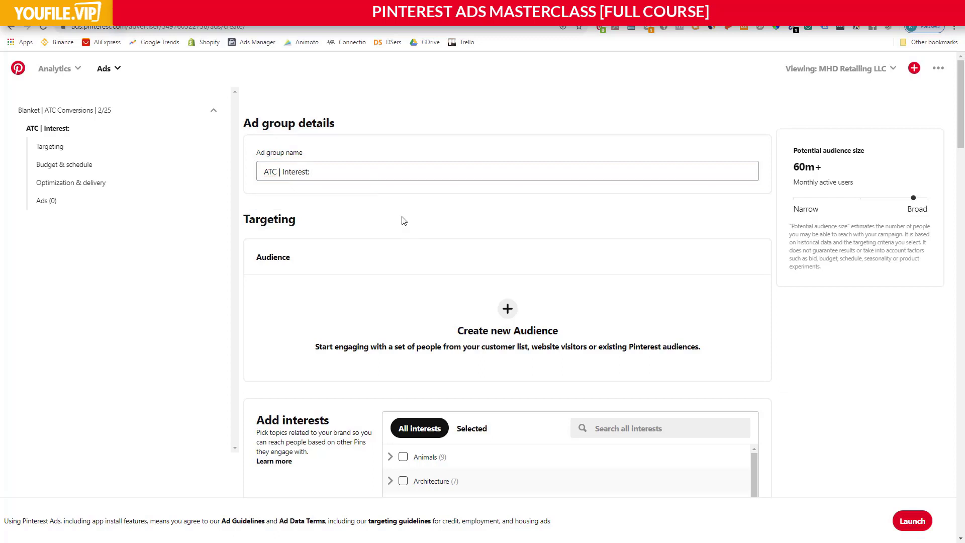
# Add Home Decor to the ad group's targeted interests and expand its subcategories.
pyautogui.scroll(-2, 401, 218)
pyautogui.scroll(-2, 449, 234)
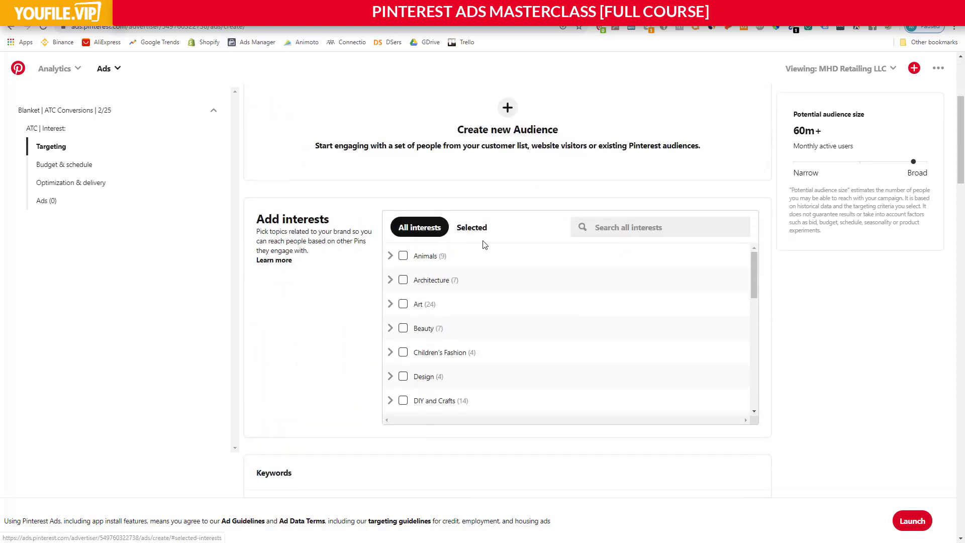
pyautogui.scroll(-1, 482, 244)
pyautogui.moveTo(755, 225); pyautogui.dragTo(743, 308)
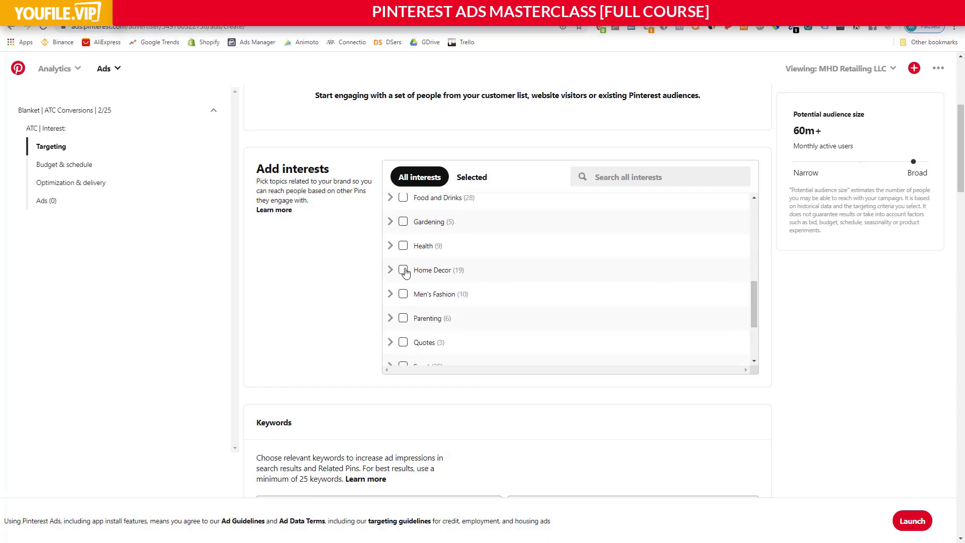
pyautogui.scroll(-3, 408, 274)
pyautogui.scroll(3, 410, 273)
pyautogui.scroll(-1, 412, 272)
pyautogui.scroll(1, 417, 266)
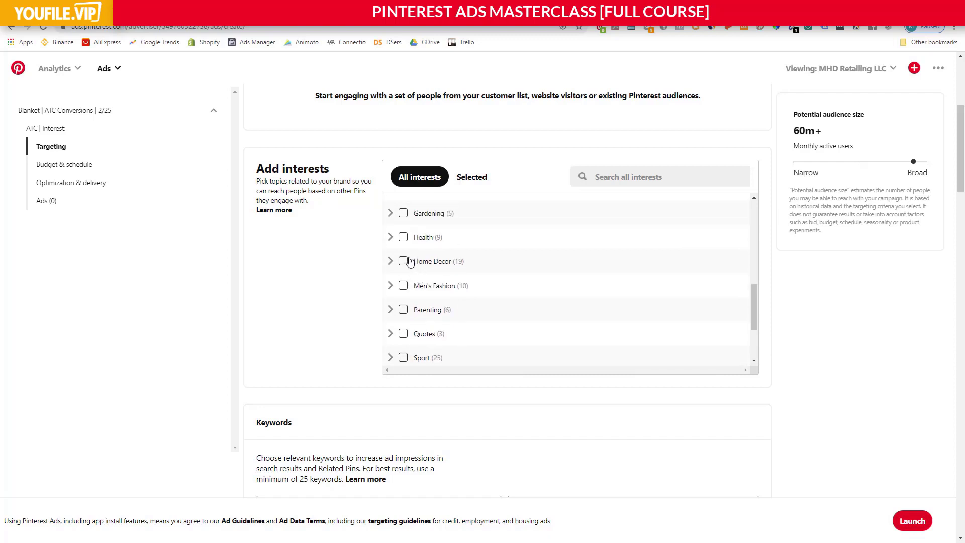
pyautogui.click(403, 262)
pyautogui.click(391, 262)
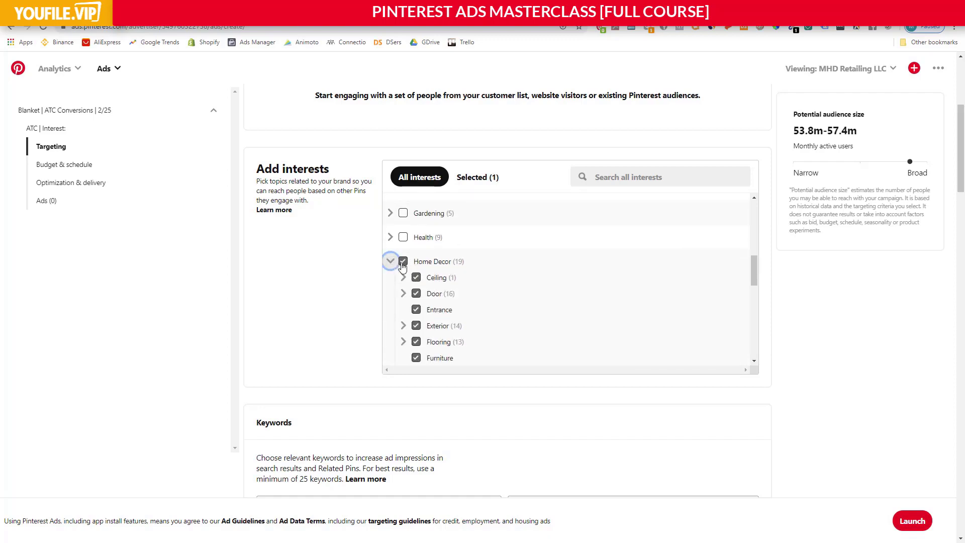
# Look through the Home Decor subcategories and exclude Stairs from the targeted interests.
pyautogui.scroll(-1, 395, 266)
pyautogui.scroll(-5, 487, 262)
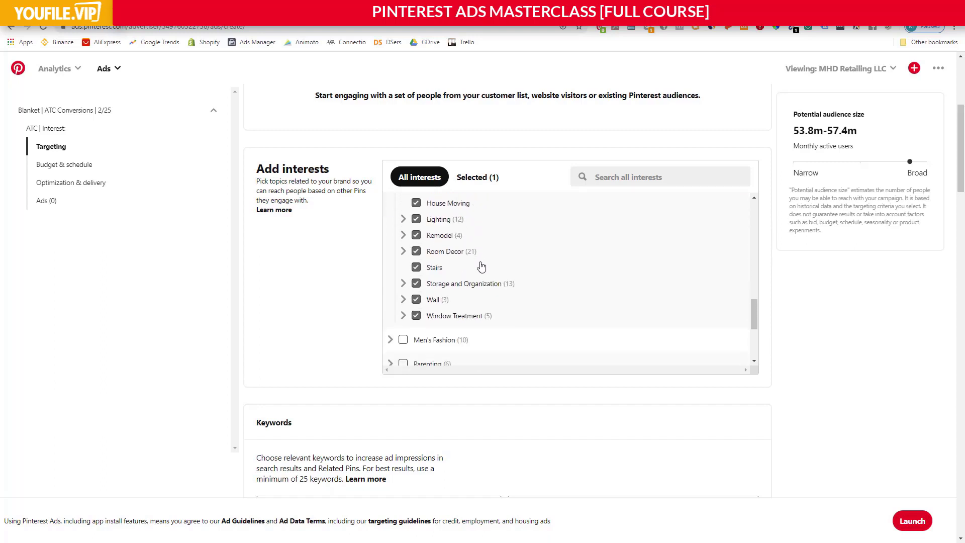
pyautogui.scroll(1, 460, 284)
pyautogui.scroll(3, 445, 289)
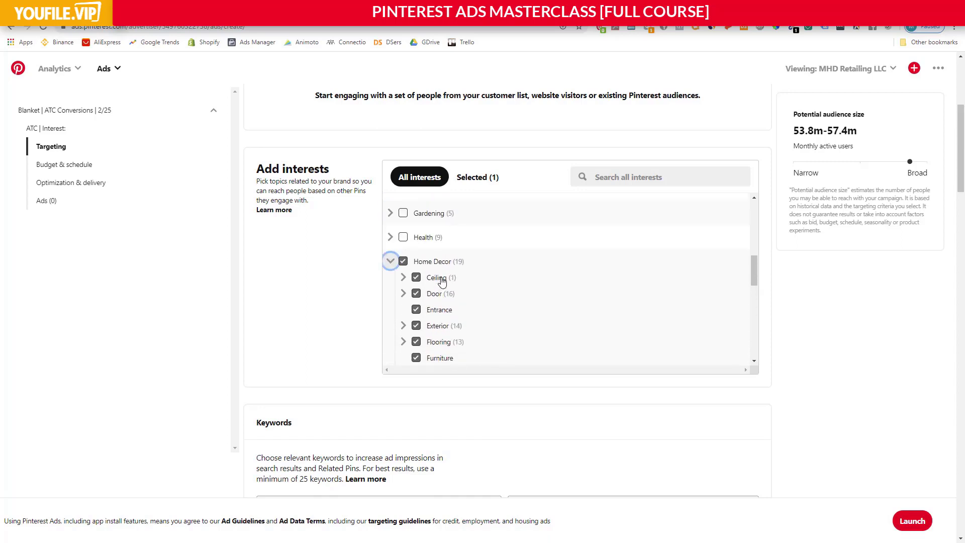
pyautogui.scroll(-1, 451, 279)
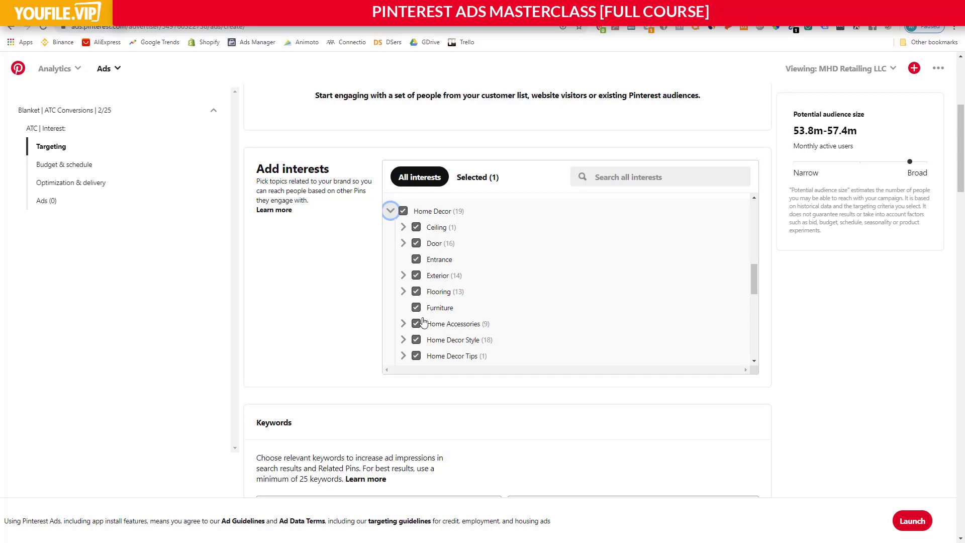
pyautogui.scroll(-1, 428, 322)
pyautogui.scroll(-1, 428, 321)
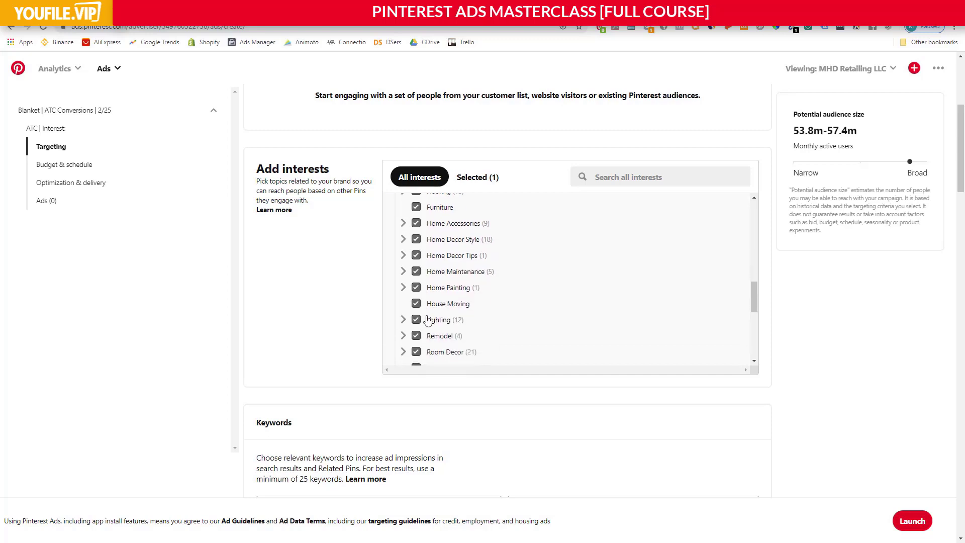
pyautogui.scroll(-1, 432, 314)
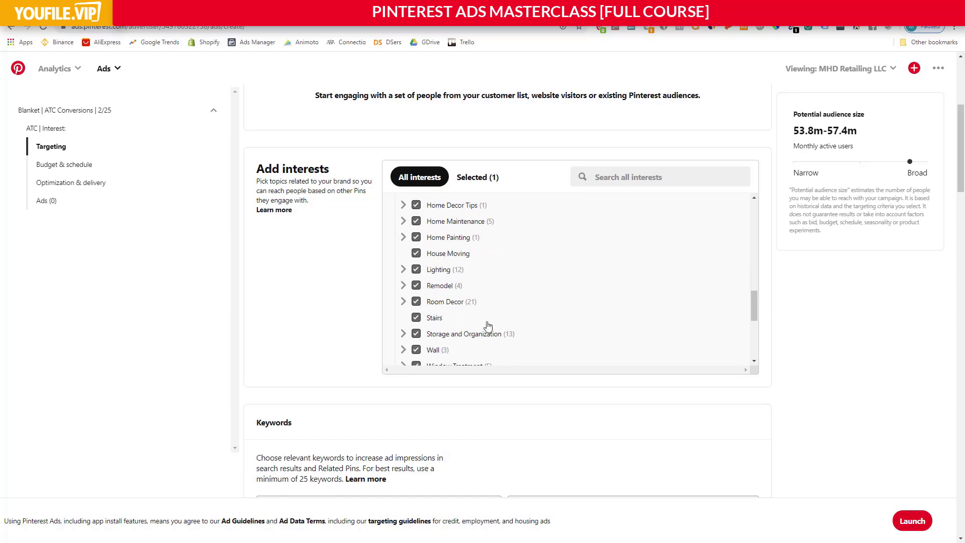
pyautogui.click(419, 320)
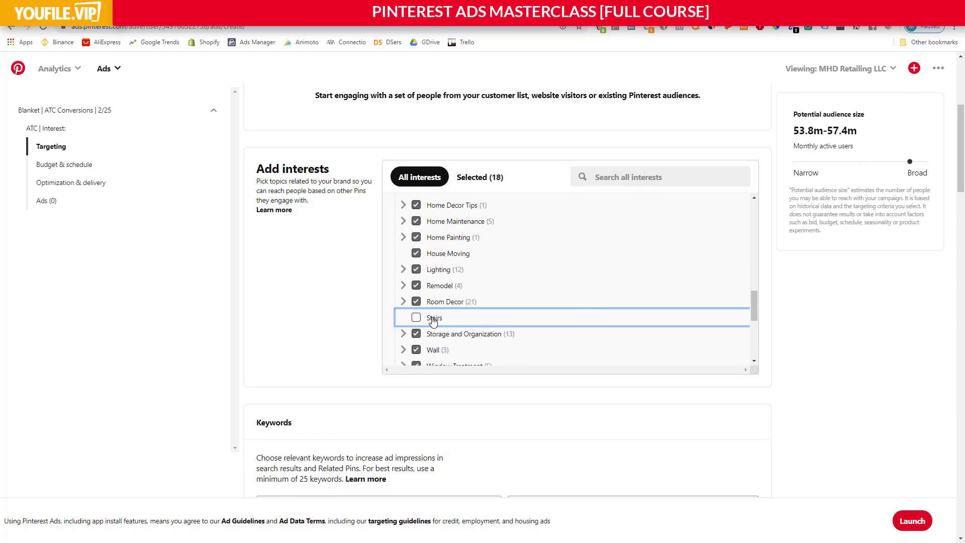
pyautogui.click(784, 327)
# Search for keywords related to "blanket" to extend the ad group's reach.
pyautogui.scroll(-1, 546, 331)
pyautogui.scroll(-5, 545, 332)
pyautogui.scroll(-2, 334, 349)
pyautogui.scroll(4, 335, 334)
pyautogui.scroll(2, 335, 333)
pyautogui.scroll(-9, 335, 334)
pyautogui.scroll(-1, 387, 325)
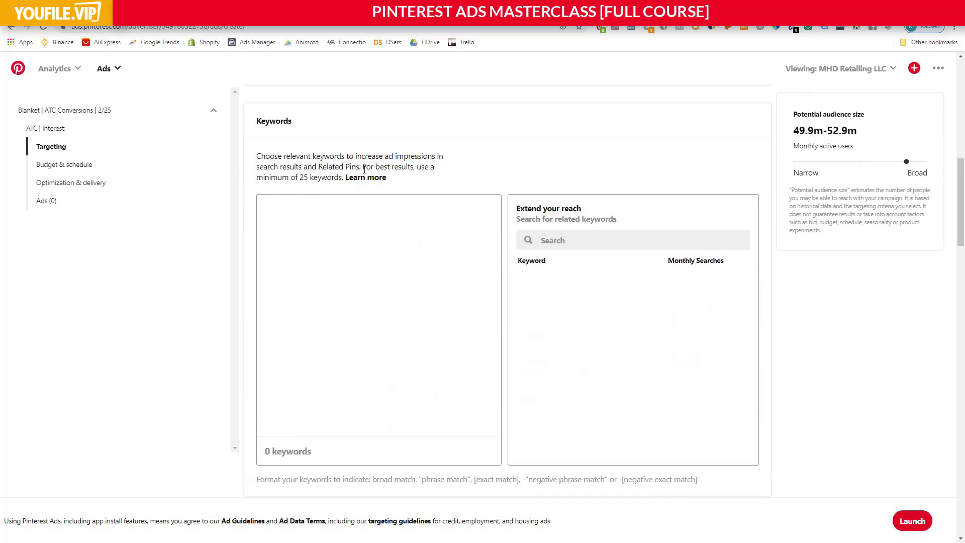
pyautogui.scroll(3, 332, 161)
pyautogui.scroll(-2, 446, 362)
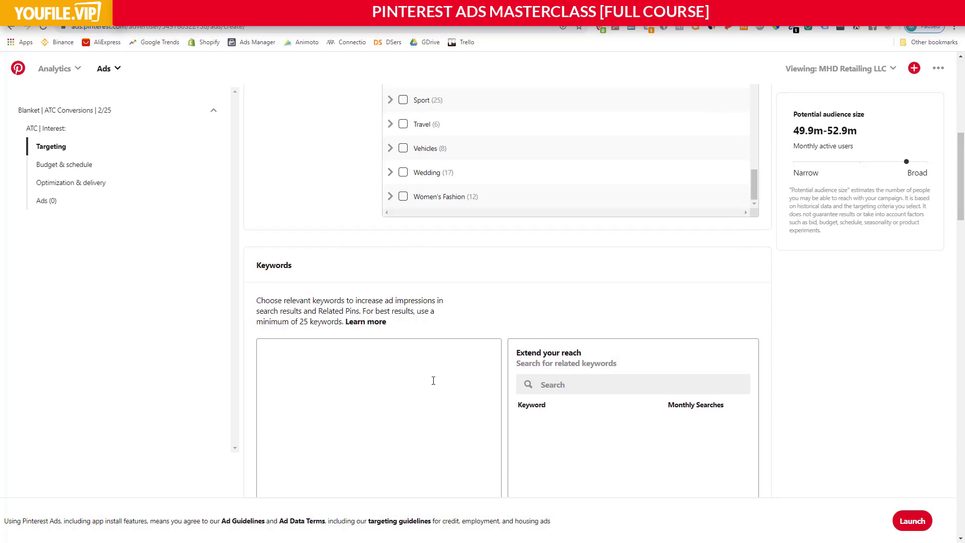
pyautogui.scroll(-2, 446, 362)
pyautogui.click(555, 194)
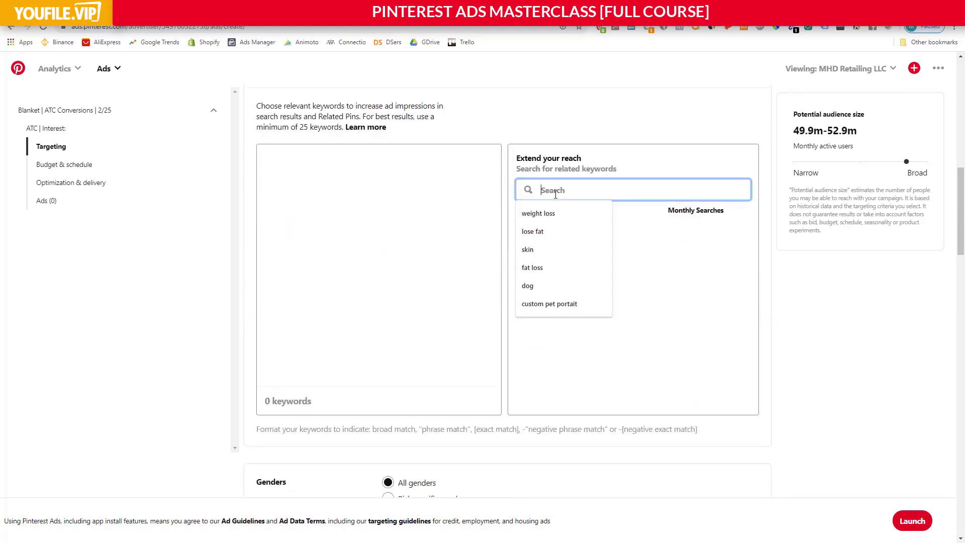
pyautogui.write('blanket')
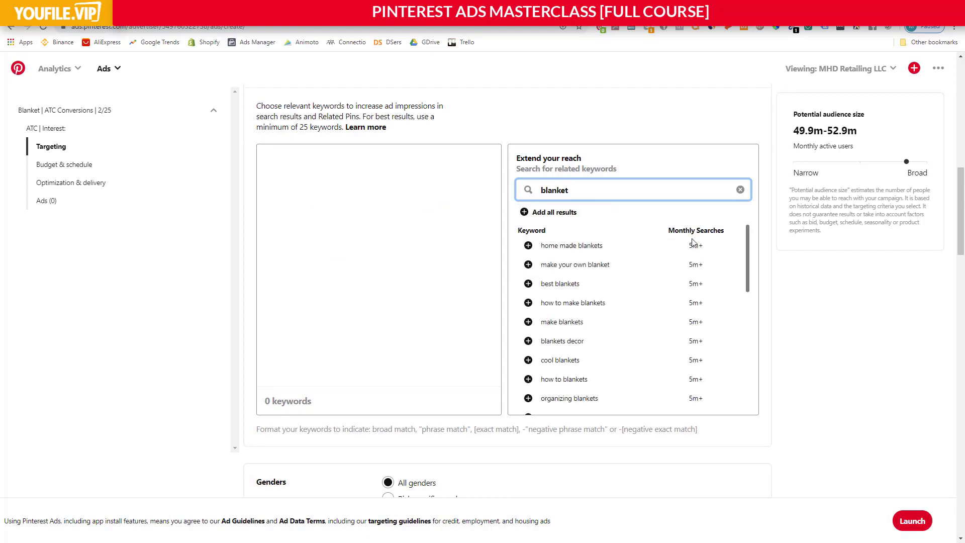
# Add the first nine suggested blanket keywords, from "home made blankets" through "organizing blankets".
pyautogui.scroll(-2, 685, 261)
pyautogui.scroll(-3, 603, 341)
pyautogui.scroll(-2, 648, 358)
pyautogui.scroll(5, 610, 338)
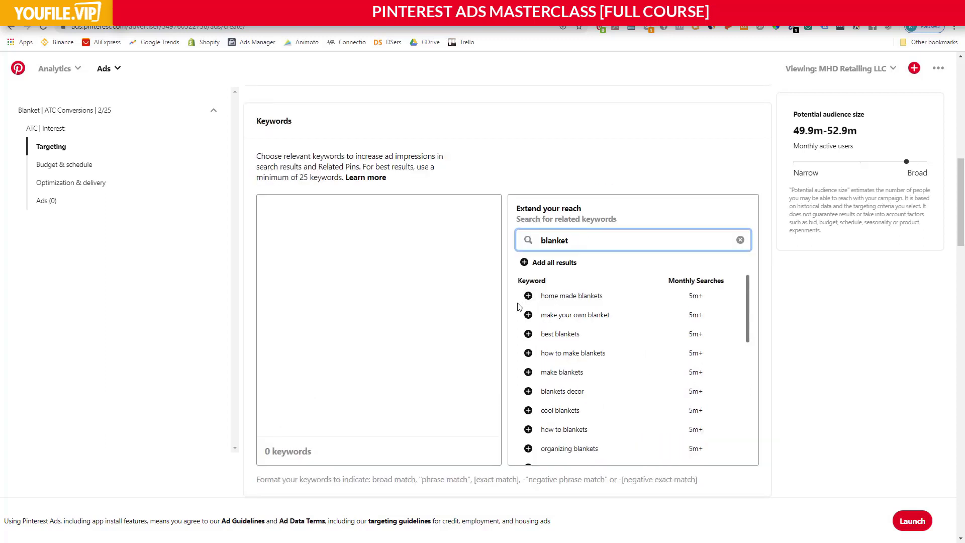
pyautogui.click(528, 295)
pyautogui.click(529, 315)
pyautogui.click(528, 334)
pyautogui.click(528, 352)
pyautogui.click(529, 373)
pyautogui.click(528, 391)
pyautogui.click(528, 410)
pyautogui.click(528, 429)
pyautogui.click(528, 449)
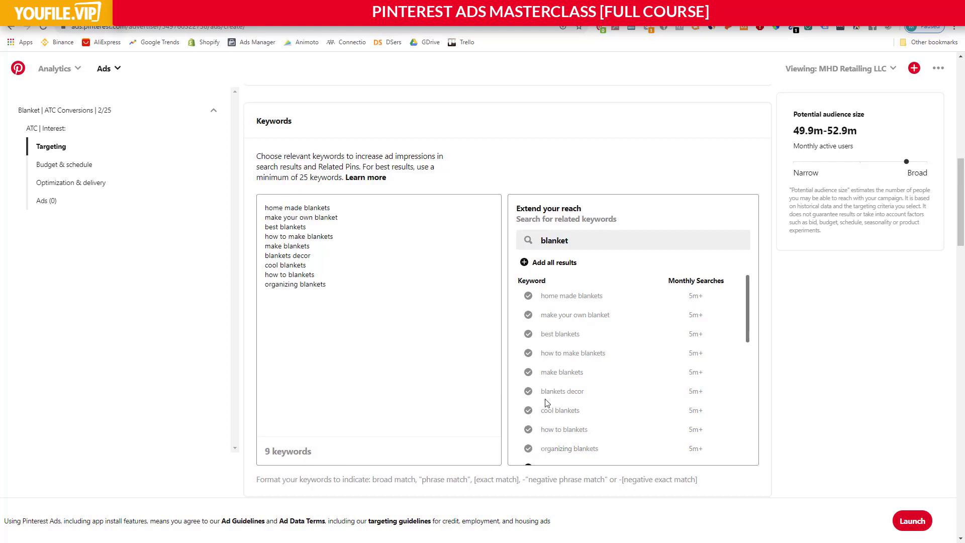
# Add six more keywords: bedroom blankets, blankets to make, storage for blankets, cute blankets, blankets cozy and blanket ladder.
pyautogui.scroll(-1, 543, 406)
pyautogui.scroll(-2, 543, 377)
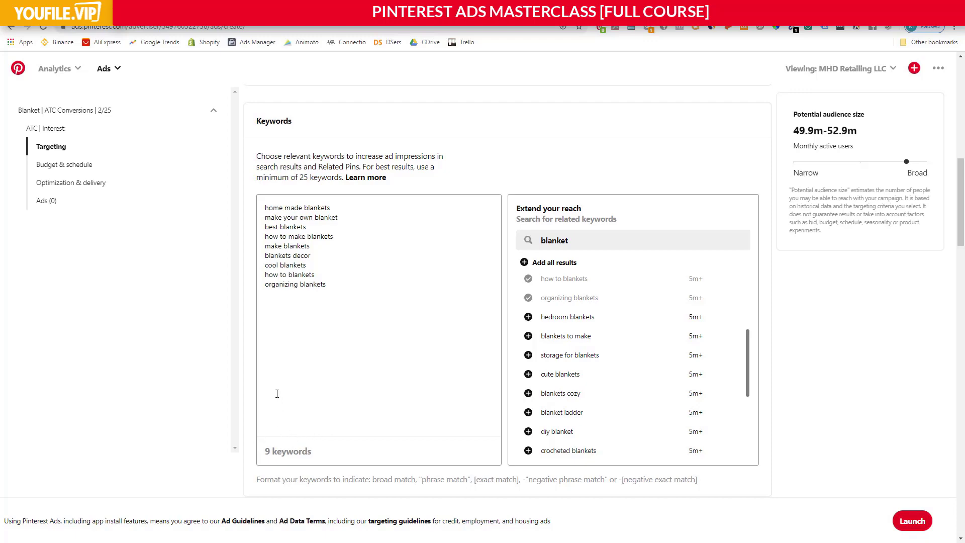
pyautogui.scroll(-4, 277, 394)
pyautogui.scroll(5, 452, 394)
pyautogui.scroll(-3, 344, 237)
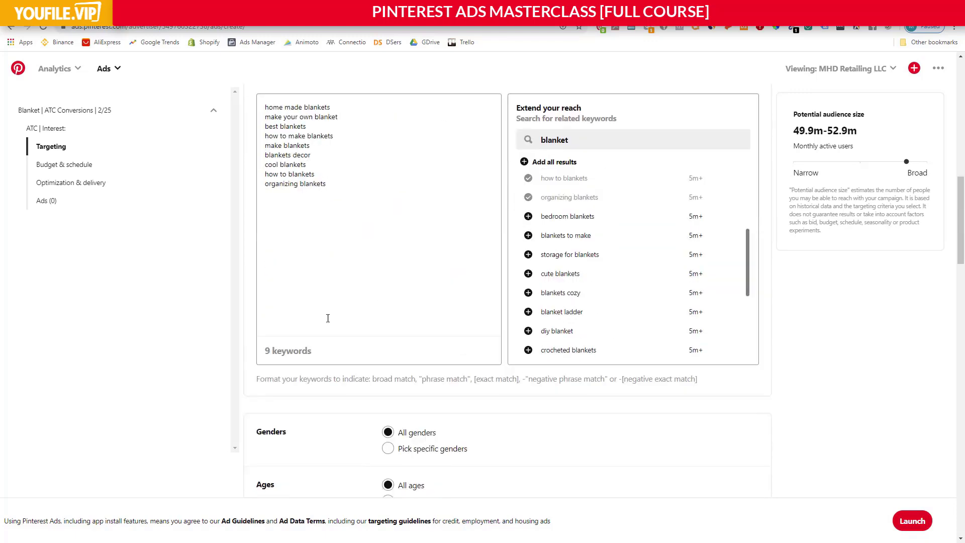
pyautogui.click(529, 216)
pyautogui.click(528, 235)
pyautogui.click(528, 255)
pyautogui.click(528, 273)
pyautogui.click(529, 292)
pyautogui.click(528, 312)
pyautogui.moveTo(271, 351); pyautogui.dragTo(325, 357)
pyautogui.click(324, 357)
# Switch the gender targeting to specific genders, with Female, Male and Unspecified included.
pyautogui.scroll(-2, 399, 361)
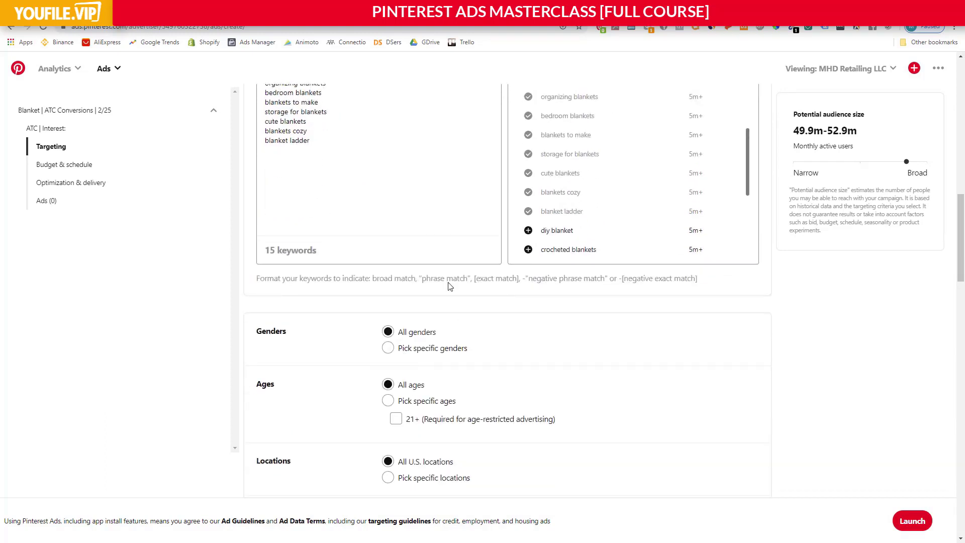
pyautogui.scroll(-2, 400, 237)
pyautogui.click(388, 247)
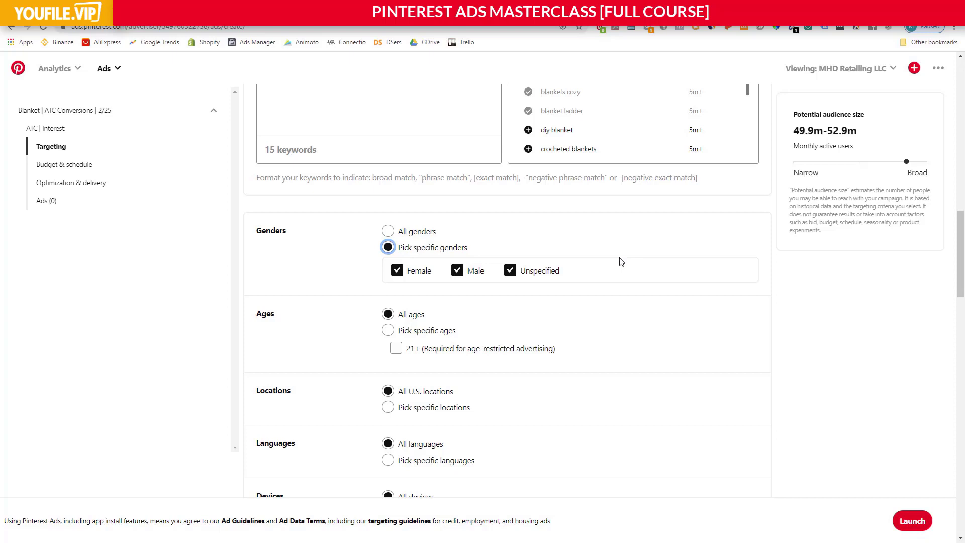
pyautogui.click(371, 249)
# Switch the age targeting to specific ages and restrict it to 21+.
pyautogui.scroll(-1, 363, 274)
pyautogui.scroll(-1, 319, 267)
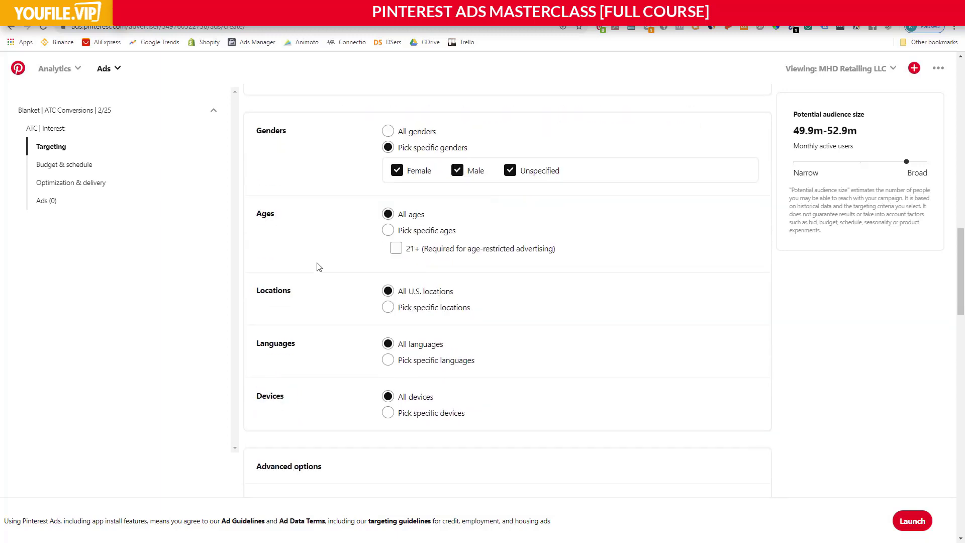
pyautogui.click(390, 235)
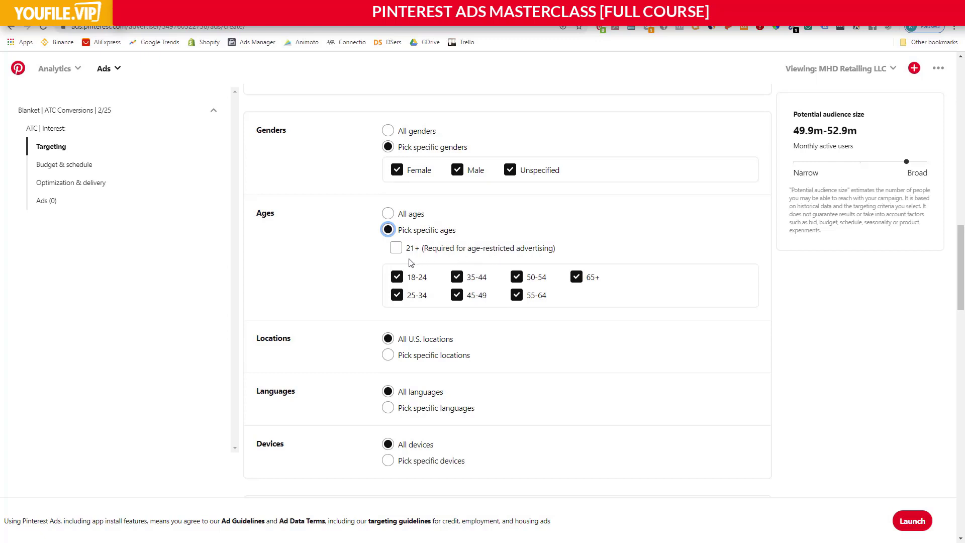
pyautogui.click(397, 250)
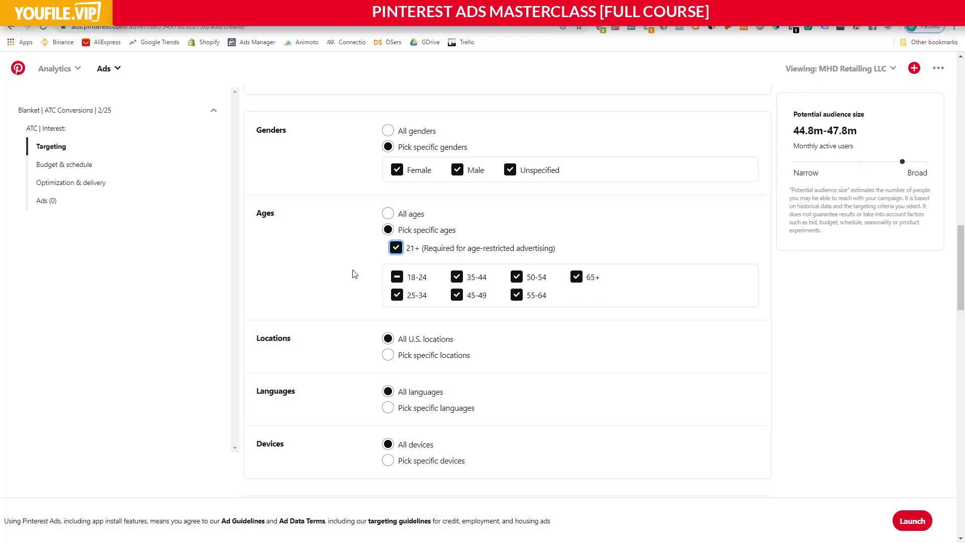
pyautogui.scroll(-1, 371, 286)
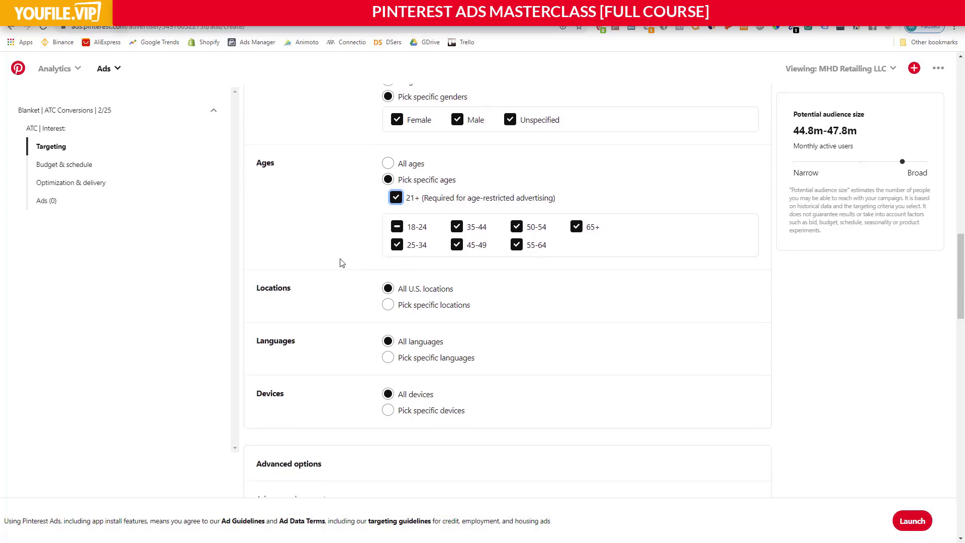
pyautogui.scroll(-1, 341, 262)
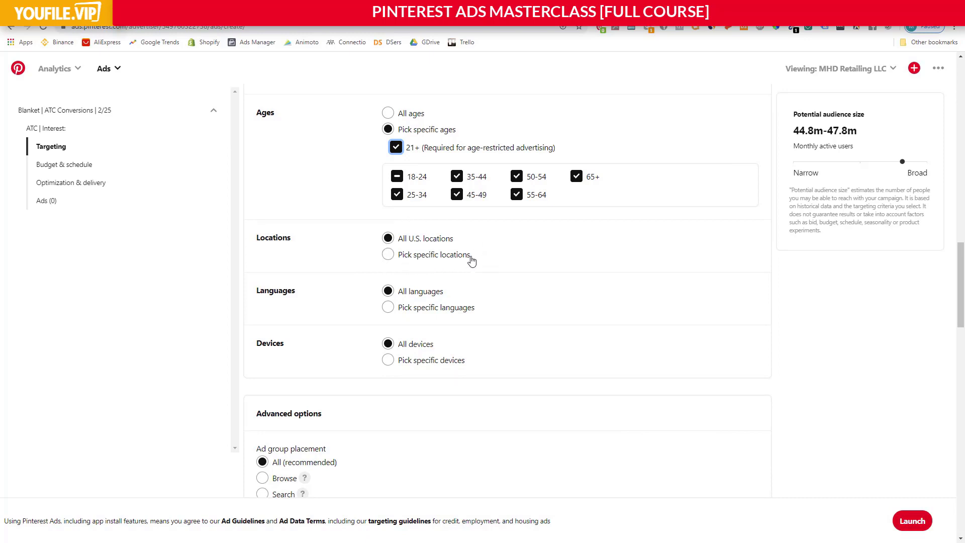
# Switch the location targeting to specific locations and select United Kingdom and U.S.
pyautogui.click(388, 255)
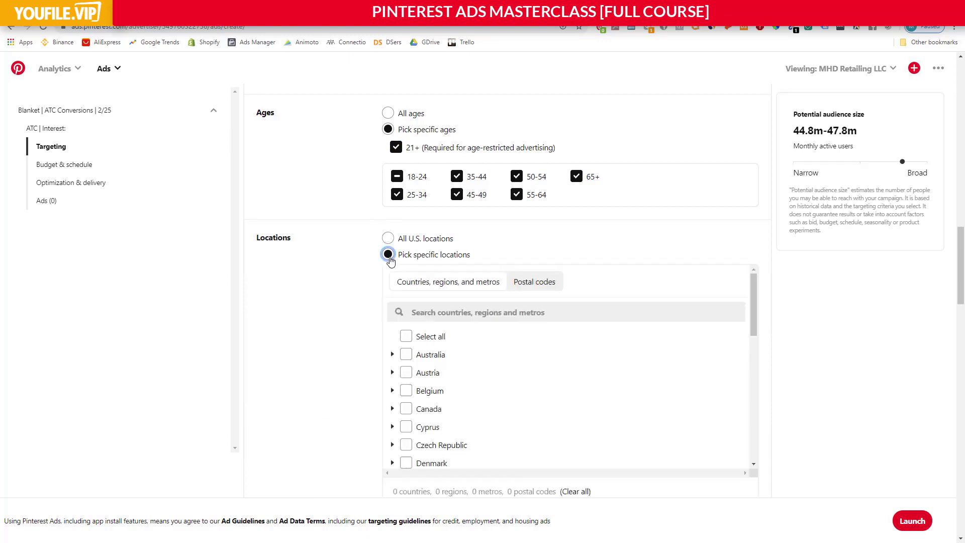
pyautogui.scroll(-4, 469, 322)
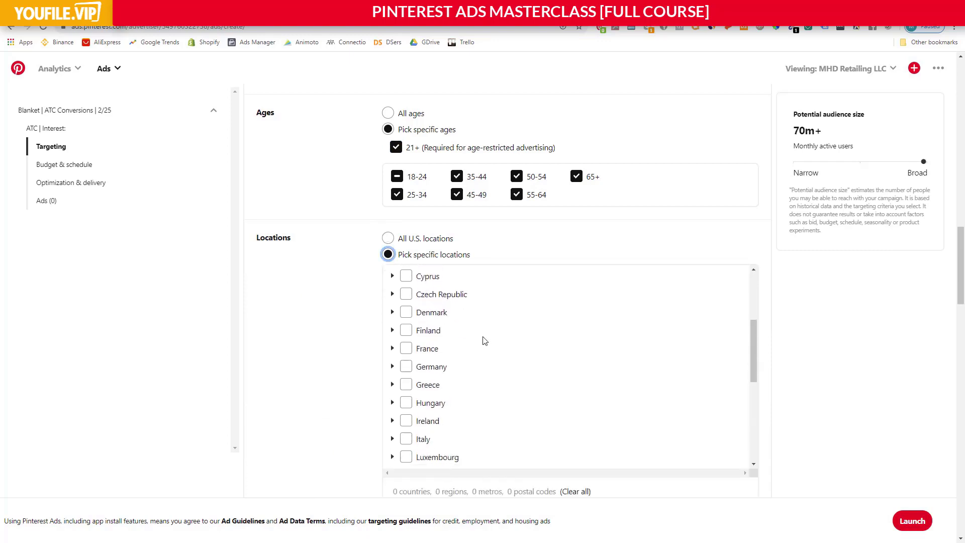
pyautogui.scroll(-5, 432, 329)
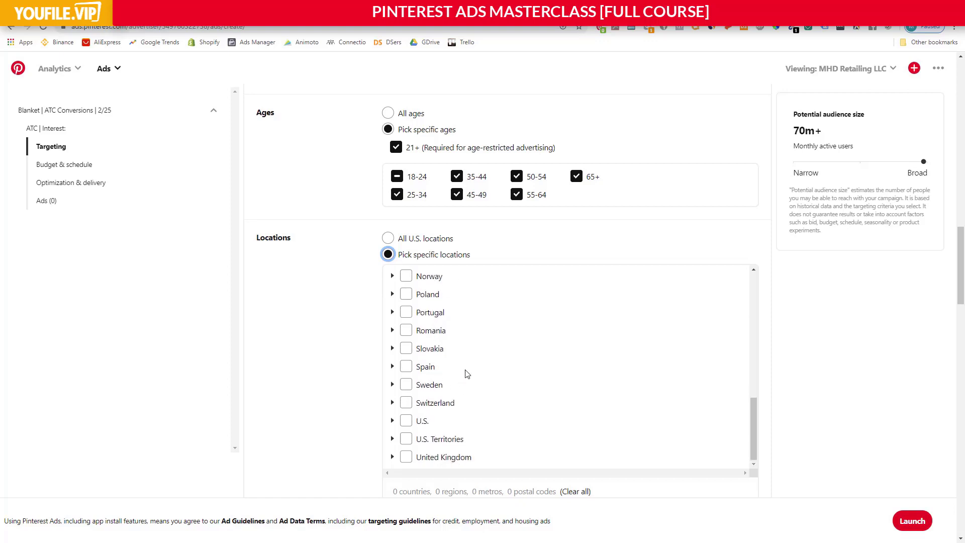
pyautogui.scroll(-1, 360, 390)
pyautogui.scroll(-1, 402, 386)
pyautogui.click(407, 358)
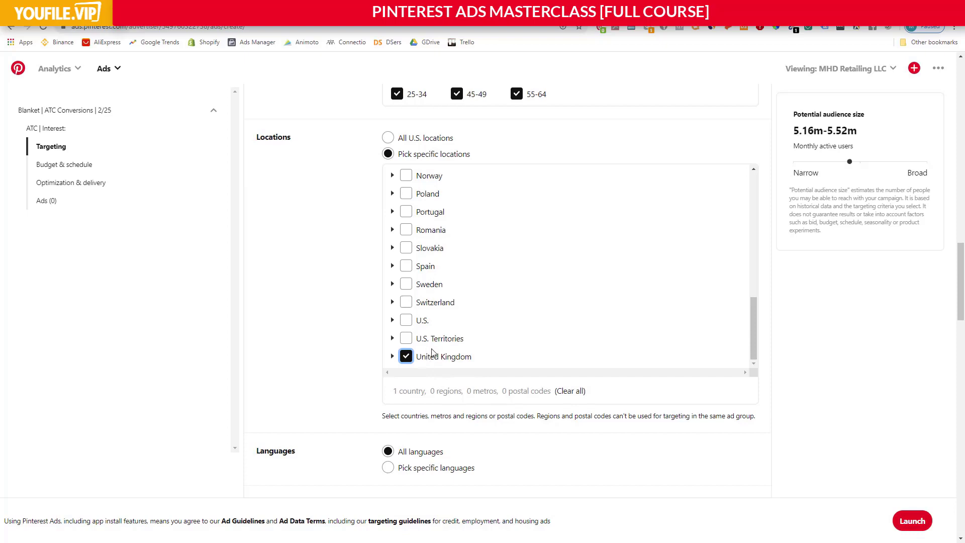
pyautogui.click(408, 322)
pyautogui.scroll(20, 405, 306)
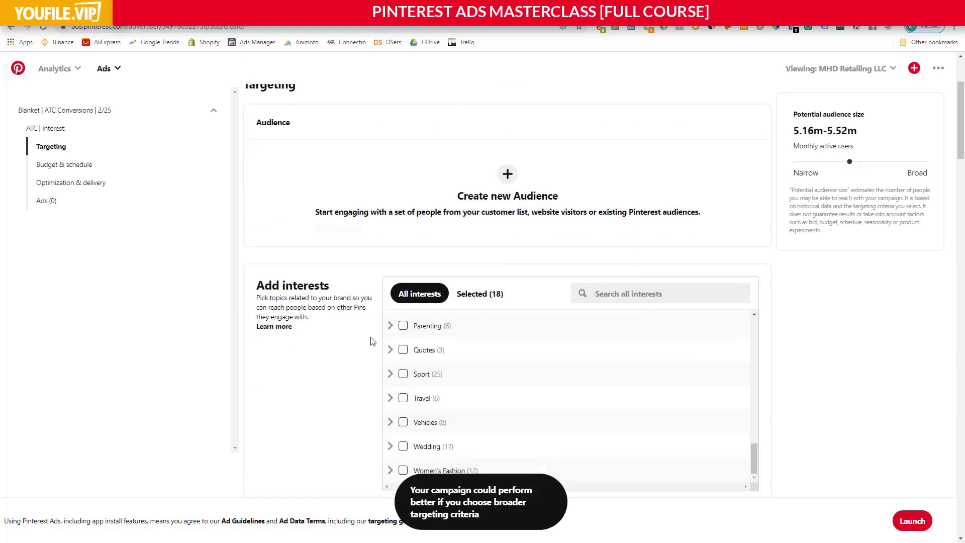
pyautogui.scroll(-10, 367, 335)
pyautogui.scroll(-13, 364, 331)
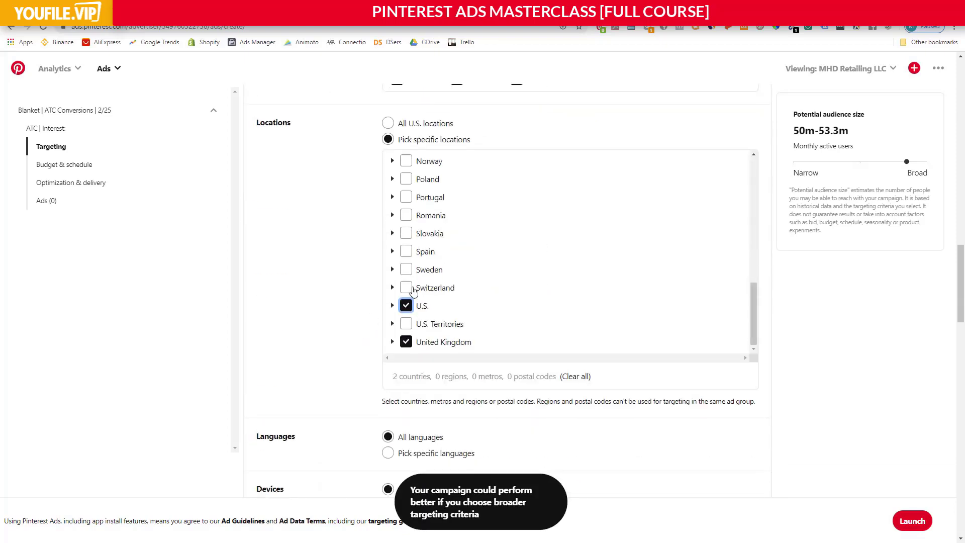
# Add New Zealand, Germany, Australia and Canada to the targeted countries.
pyautogui.scroll(1, 447, 262)
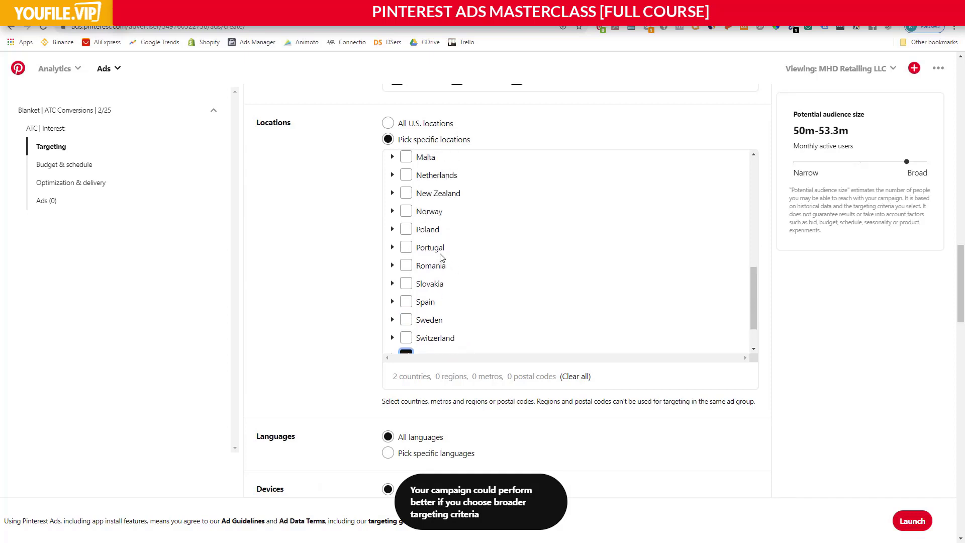
pyautogui.click(406, 193)
pyautogui.scroll(3, 407, 196)
pyautogui.scroll(1, 406, 251)
pyautogui.scroll(3, 427, 264)
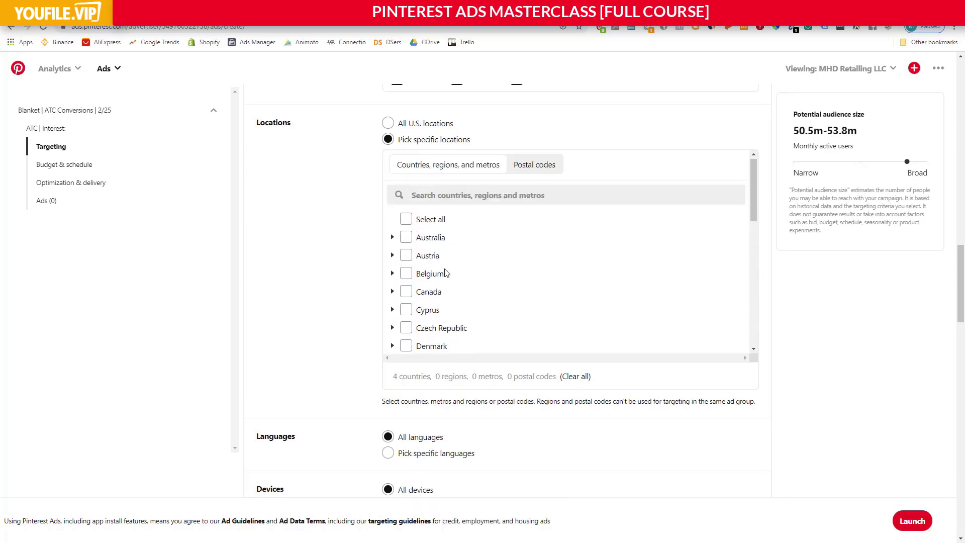
pyautogui.click(406, 238)
pyautogui.click(406, 292)
# Review the selected countries in the location targeting list.
pyautogui.scroll(-3, 452, 300)
pyautogui.scroll(-6, 453, 301)
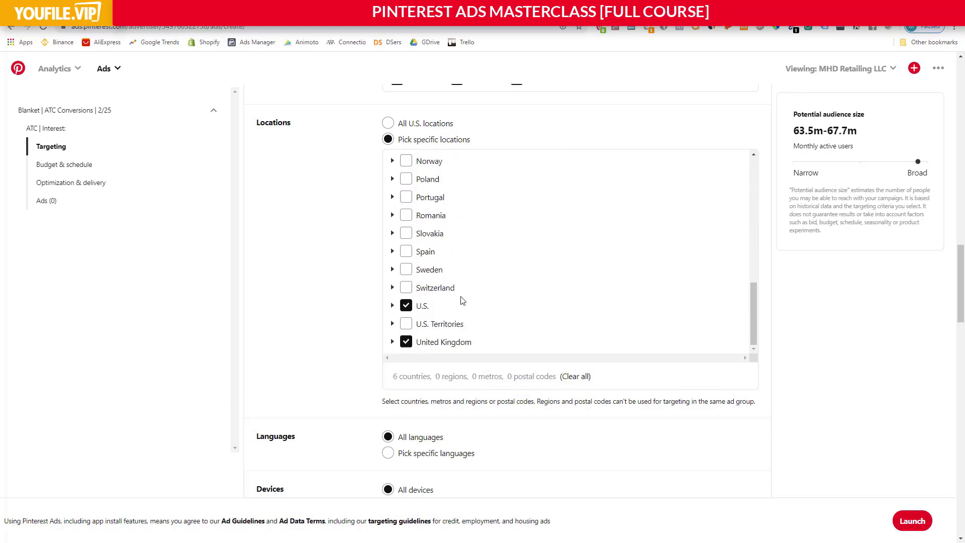
pyautogui.scroll(-1, 460, 300)
pyautogui.scroll(-1, 452, 302)
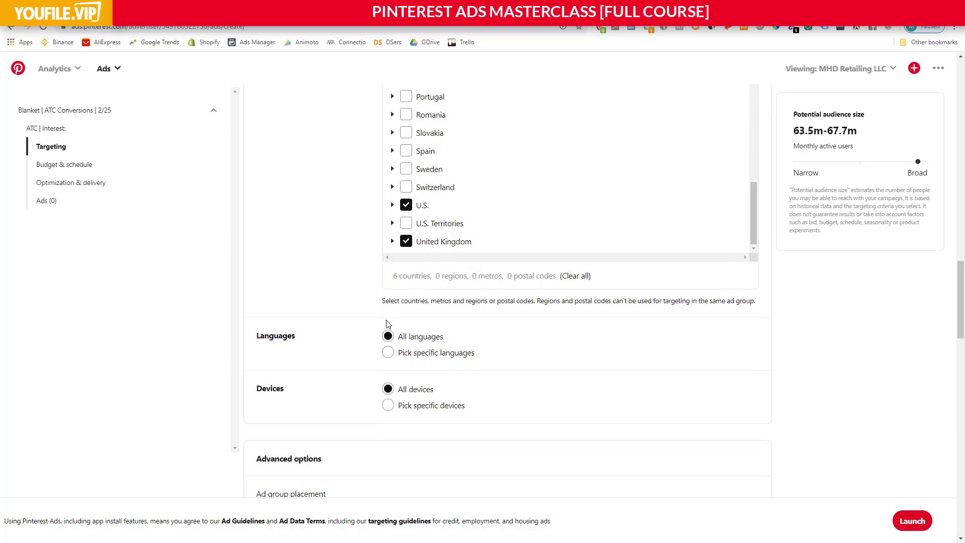
pyautogui.scroll(2, 390, 243)
pyautogui.scroll(4, 364, 243)
pyautogui.scroll(2, 444, 338)
pyautogui.scroll(3, 444, 339)
pyautogui.scroll(-7, 428, 351)
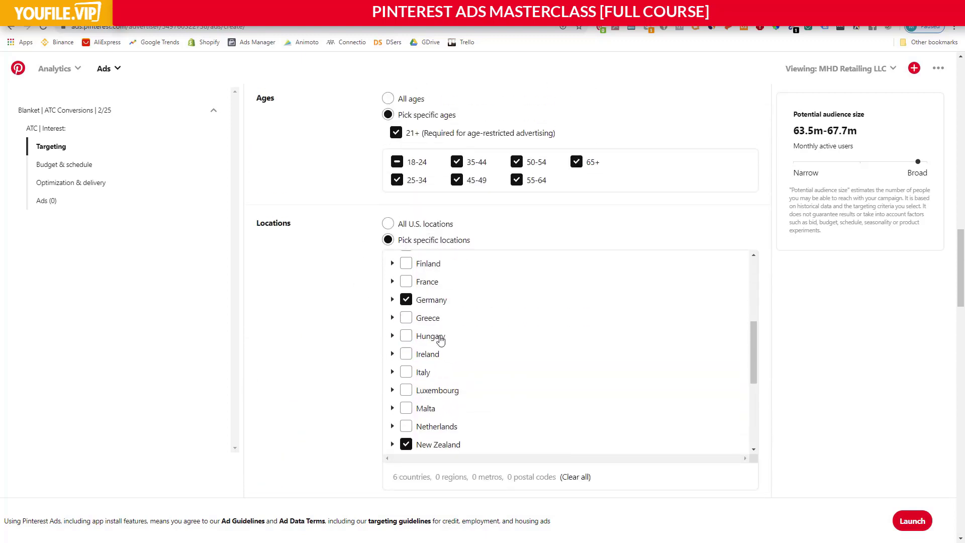
# Switch the language targeting to specific languages, clear all of them and select only English.
pyautogui.scroll(-2, 351, 321)
pyautogui.scroll(-4, 352, 321)
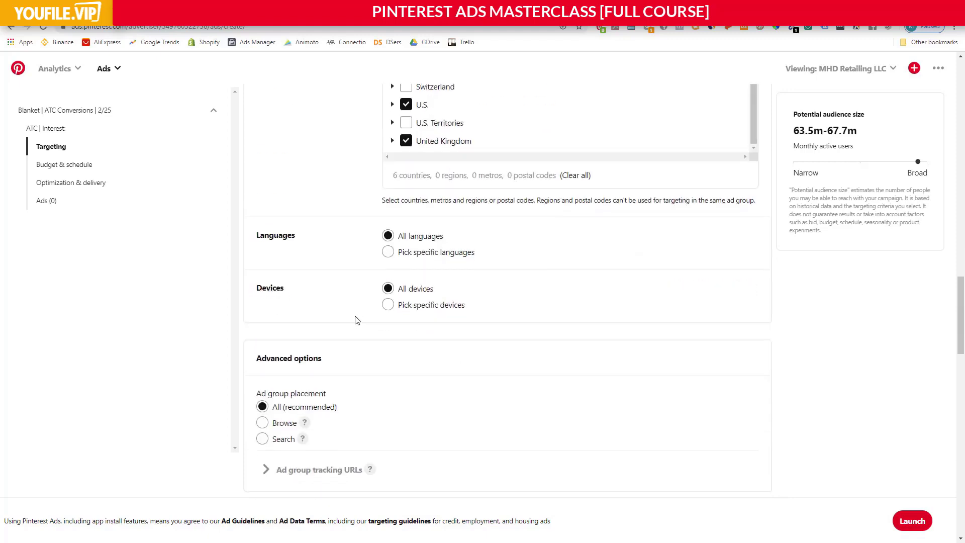
pyautogui.click(388, 253)
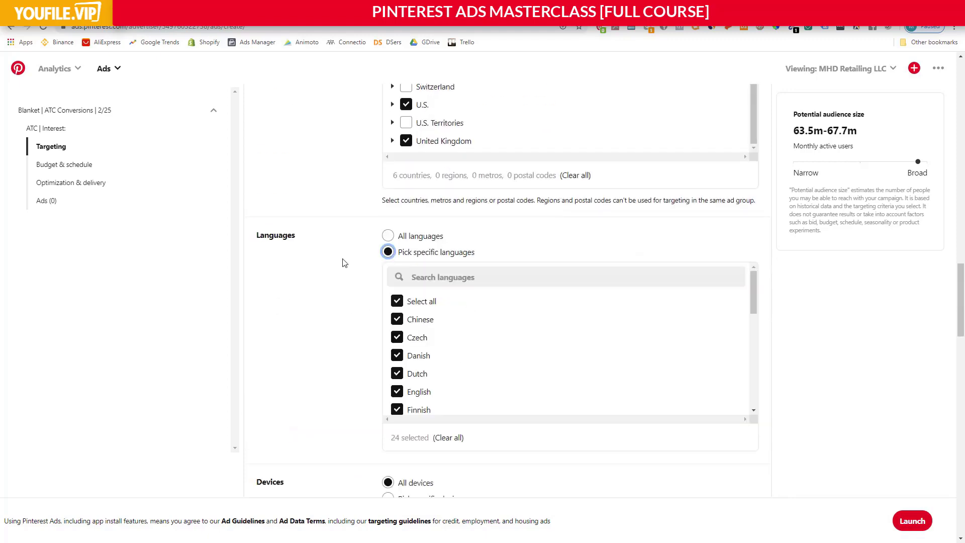
pyautogui.click(396, 302)
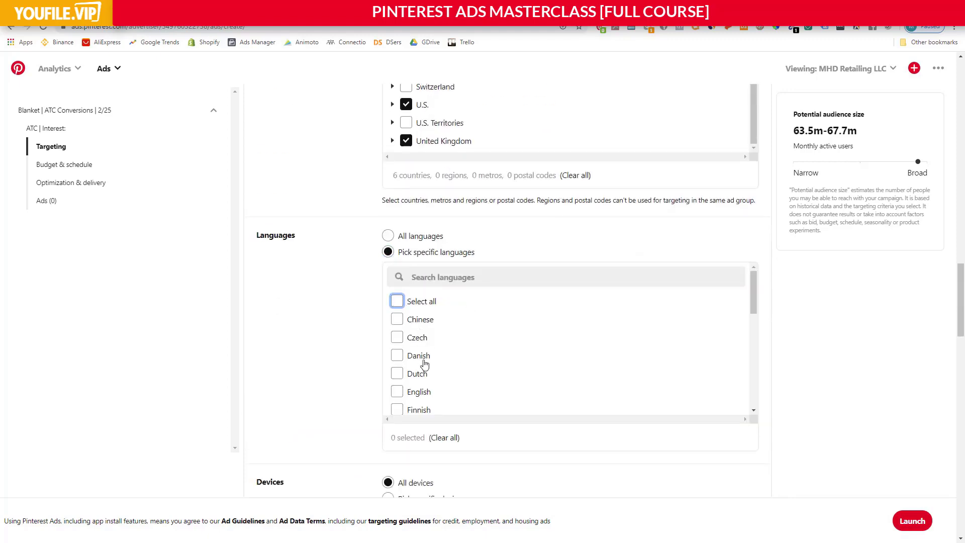
pyautogui.click(400, 394)
pyautogui.scroll(-2, 508, 394)
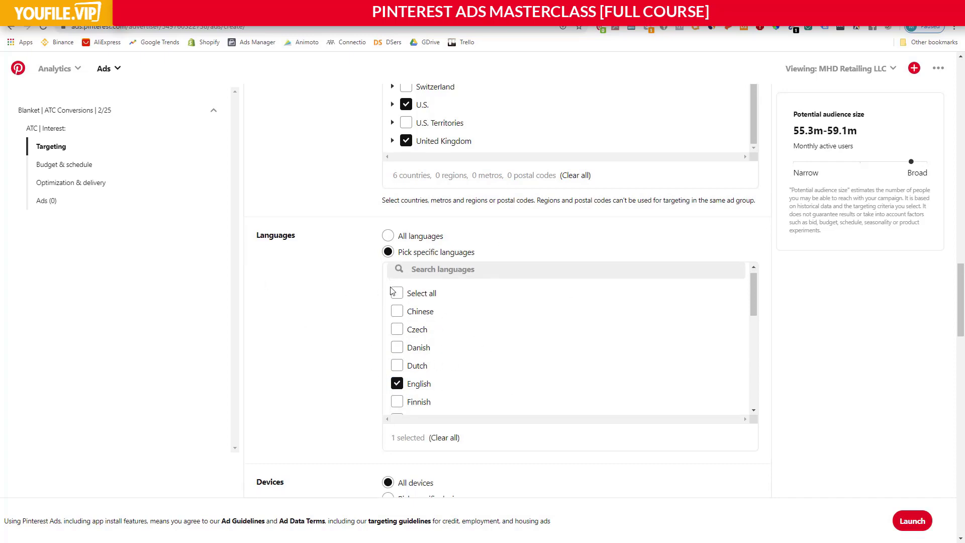
# Check the specific device options and return the device targeting to all devices.
pyautogui.scroll(-4, 344, 293)
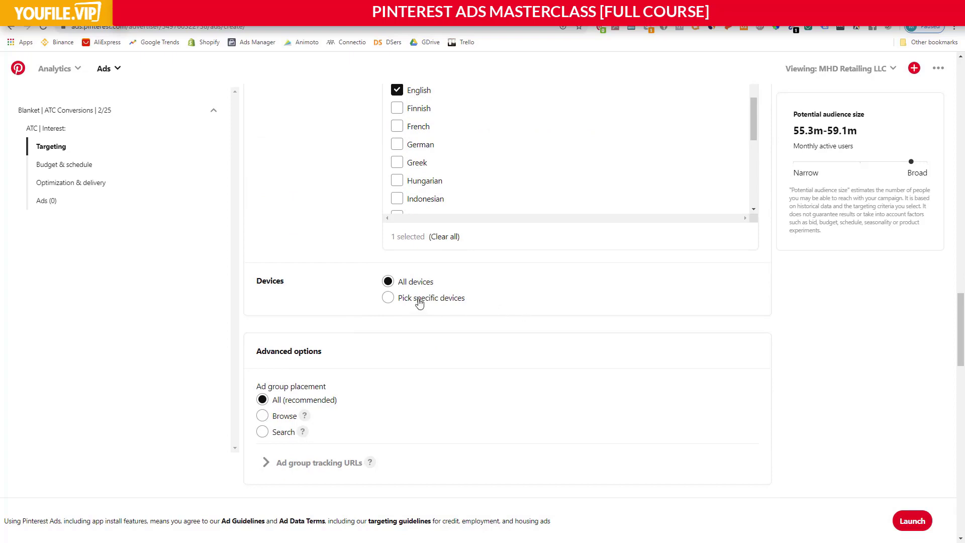
pyautogui.click(388, 298)
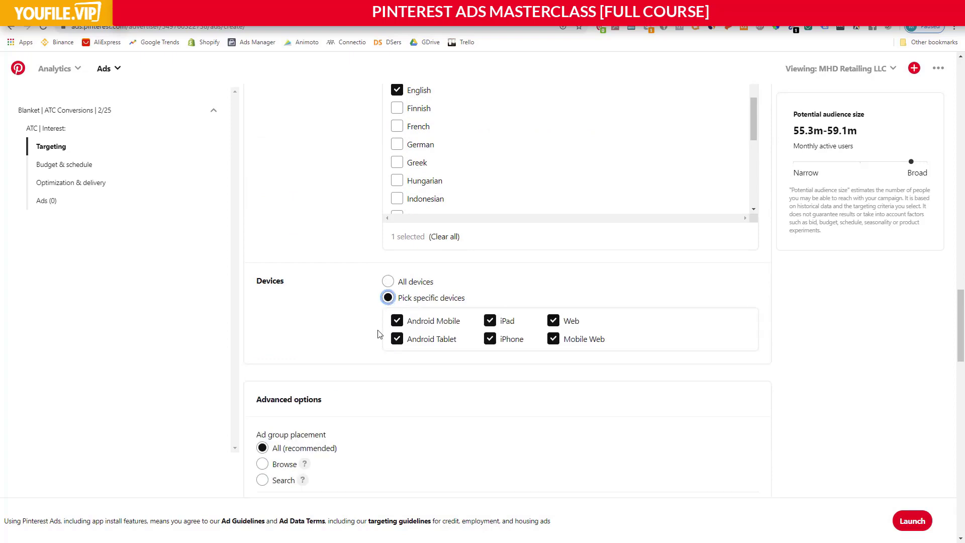
pyautogui.click(387, 282)
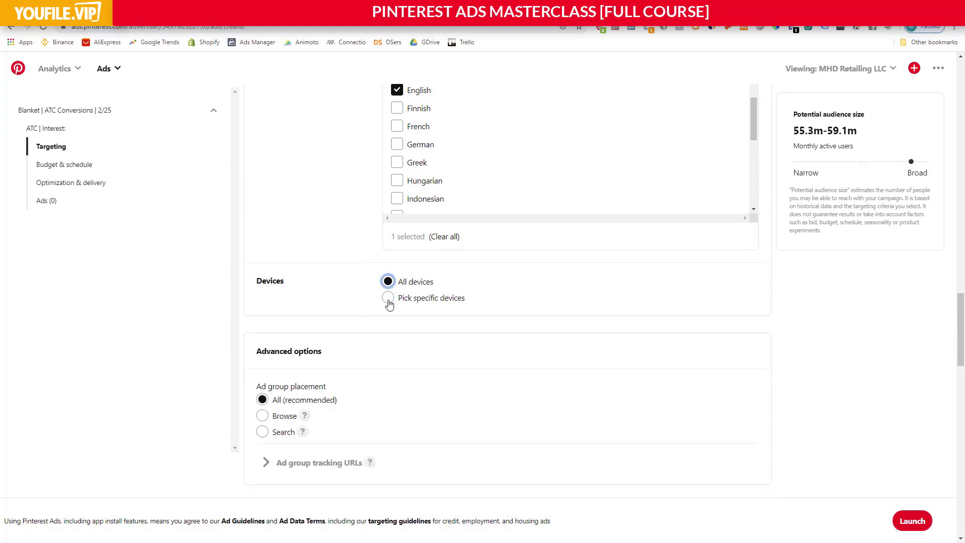
pyautogui.click(388, 298)
pyautogui.click(388, 282)
# Review the ad group placement options and the blanket keywords added to the ad group.
pyautogui.scroll(-2, 334, 264)
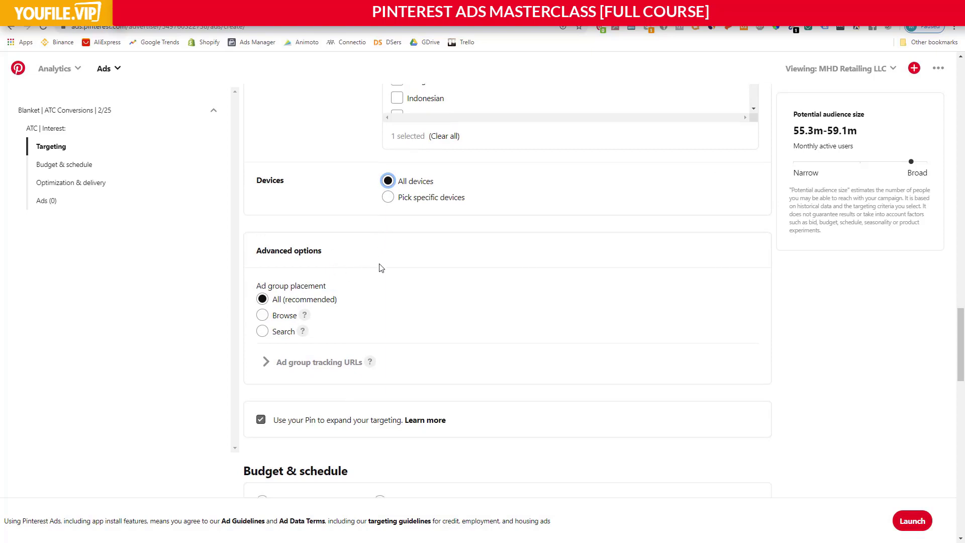
pyautogui.scroll(-1, 387, 256)
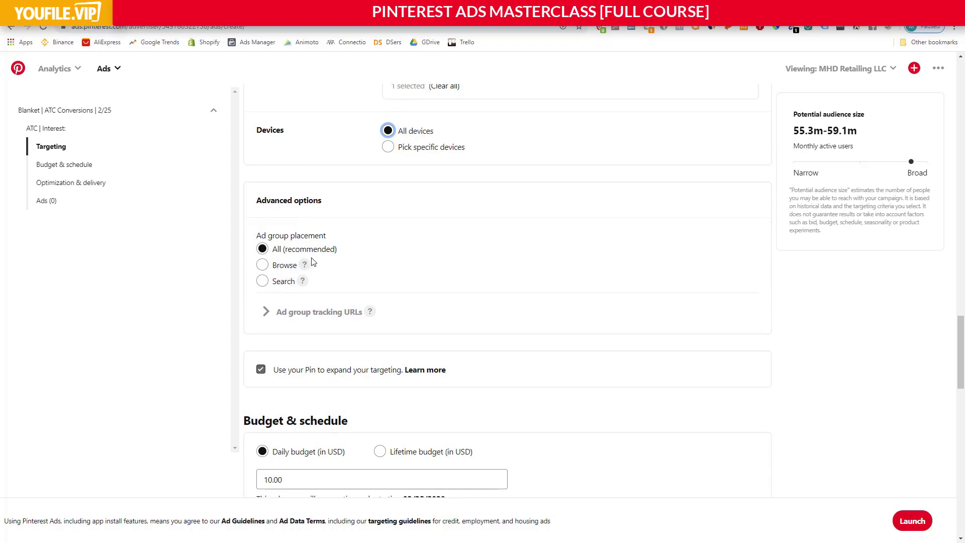
pyautogui.scroll(12, 332, 241)
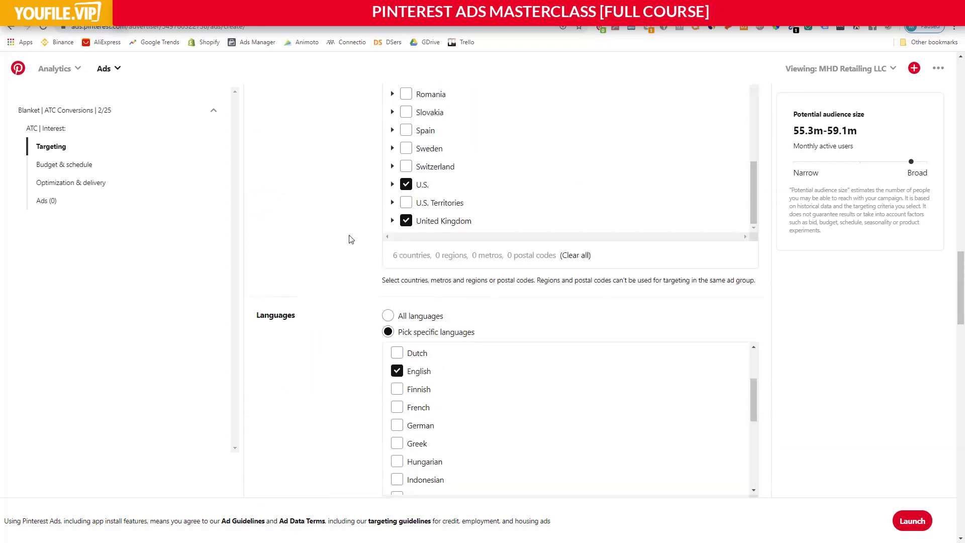
pyautogui.scroll(10, 349, 247)
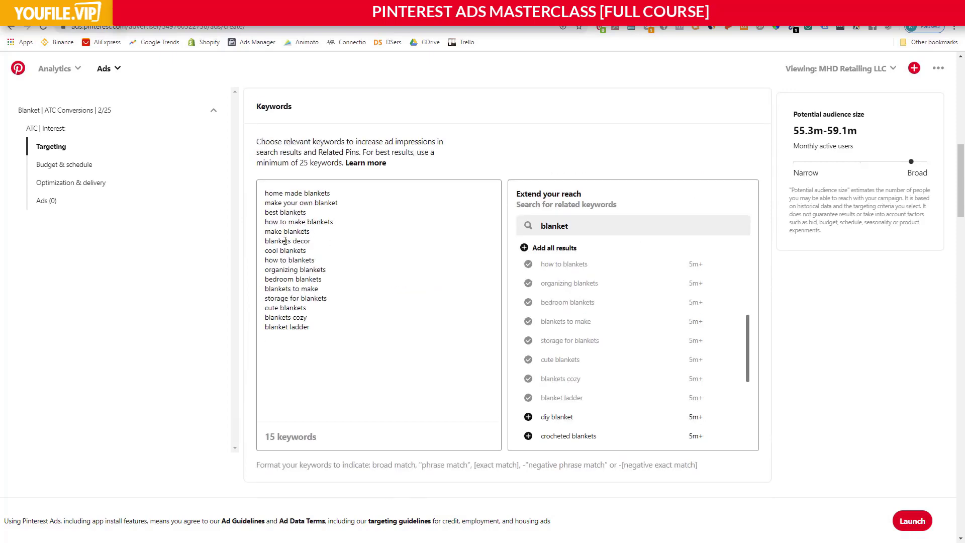
pyautogui.moveTo(285, 241); pyautogui.dragTo(307, 284)
pyautogui.click(307, 286)
pyautogui.moveTo(276, 241); pyautogui.dragTo(318, 243)
pyautogui.click(318, 244)
# Try the Search and Browse ad group placements, and return the placement to All (recommended).
pyautogui.scroll(-15, 318, 262)
pyautogui.scroll(-15, 317, 268)
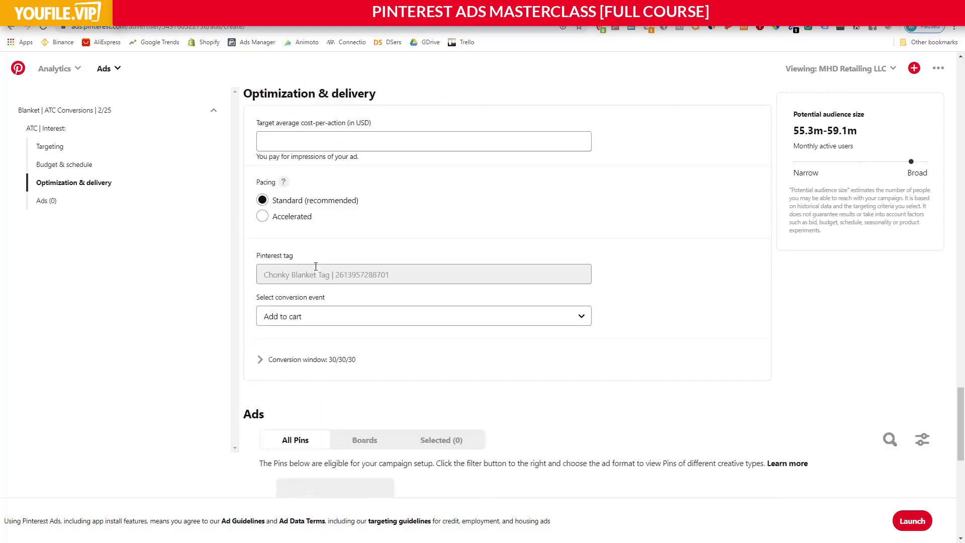
pyautogui.scroll(2, 360, 296)
pyautogui.scroll(-8, 360, 295)
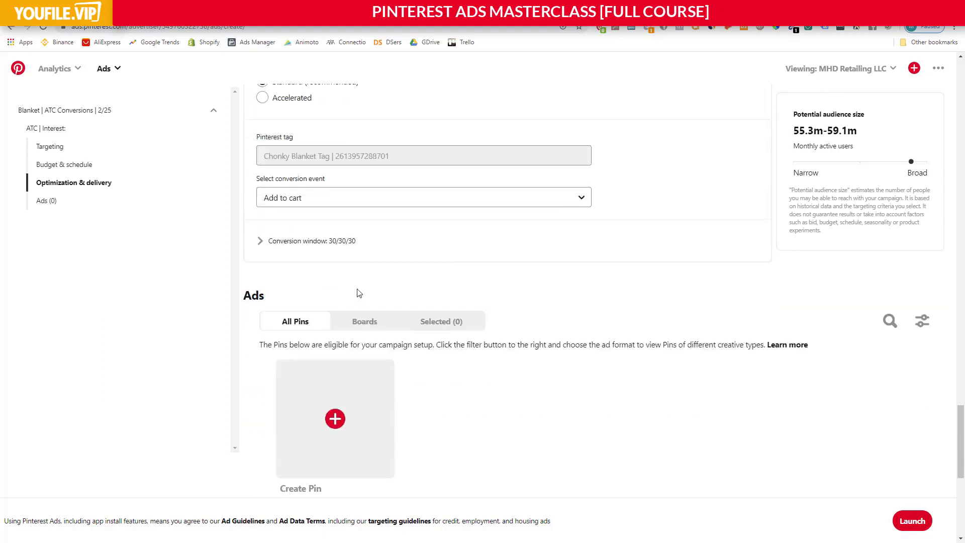
pyautogui.scroll(15, 358, 294)
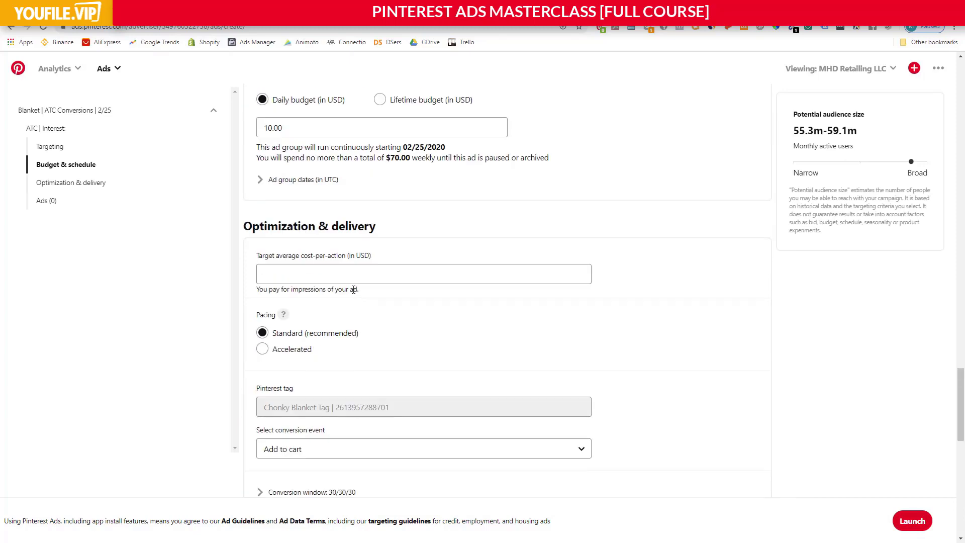
pyautogui.click(263, 231)
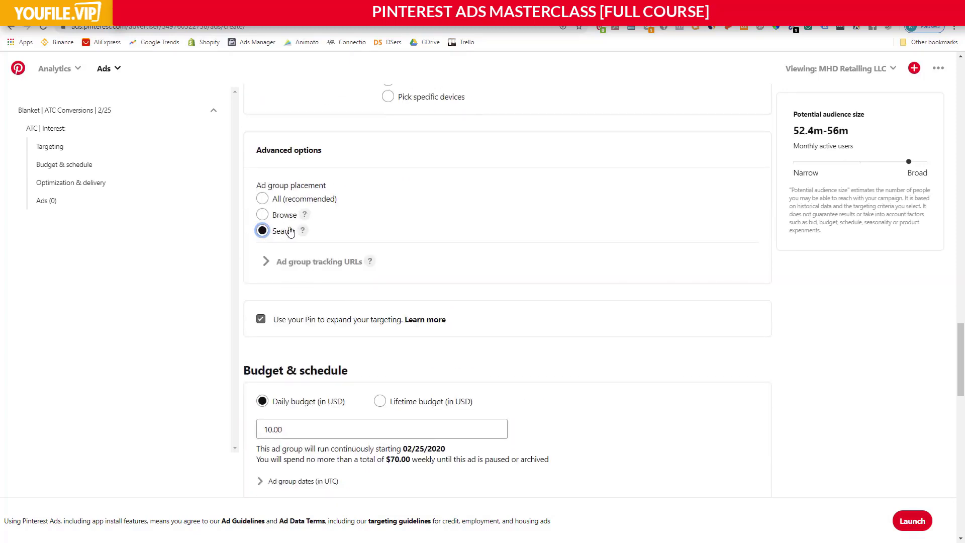
pyautogui.click(265, 216)
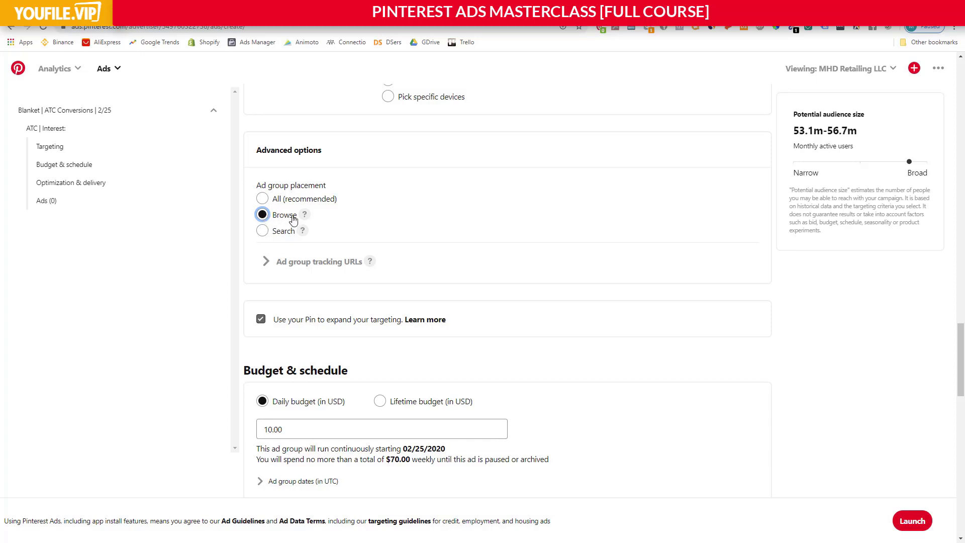
pyautogui.click(263, 200)
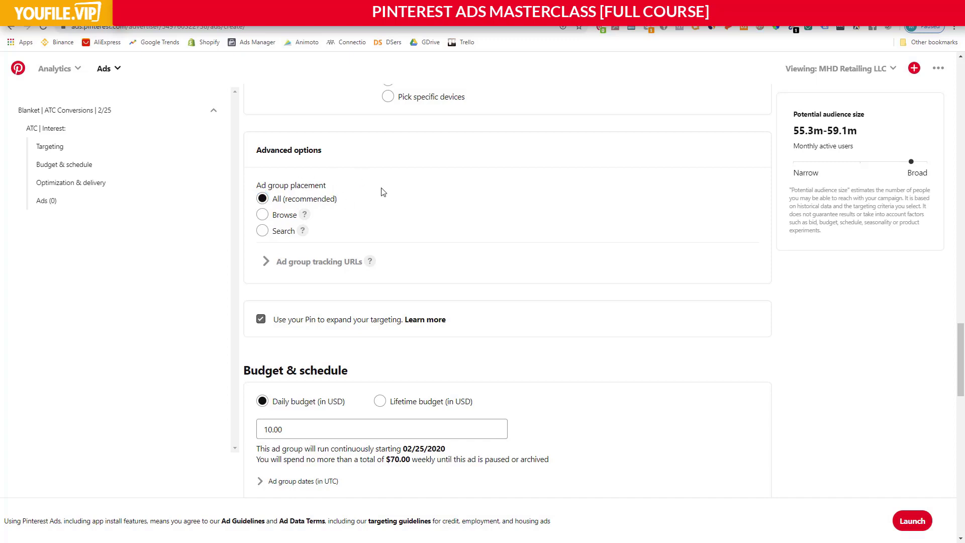
# Turn off using the Pin to expand targeting and check the ad group's daily budget.
pyautogui.scroll(-2, 383, 192)
pyautogui.click(261, 220)
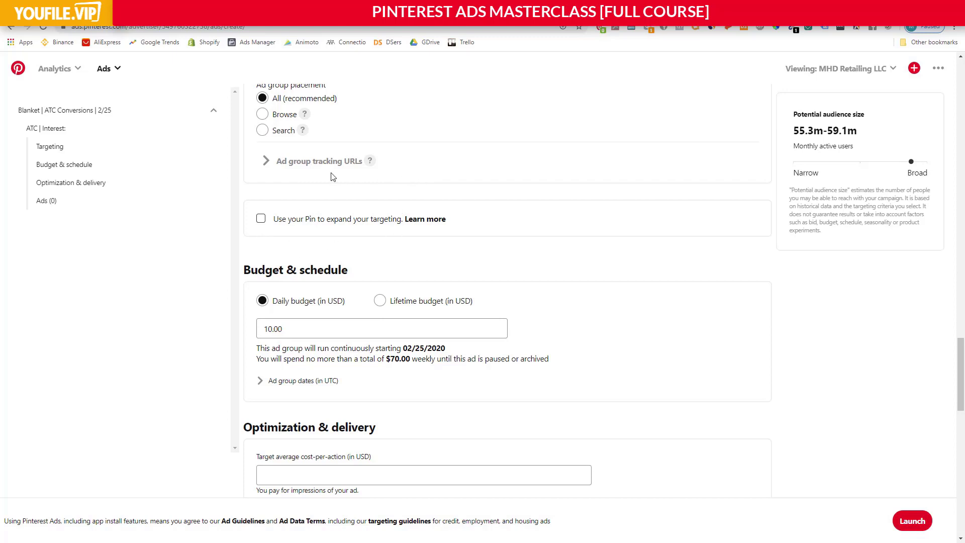
pyautogui.scroll(-1, 377, 232)
pyautogui.scroll(-2, 354, 231)
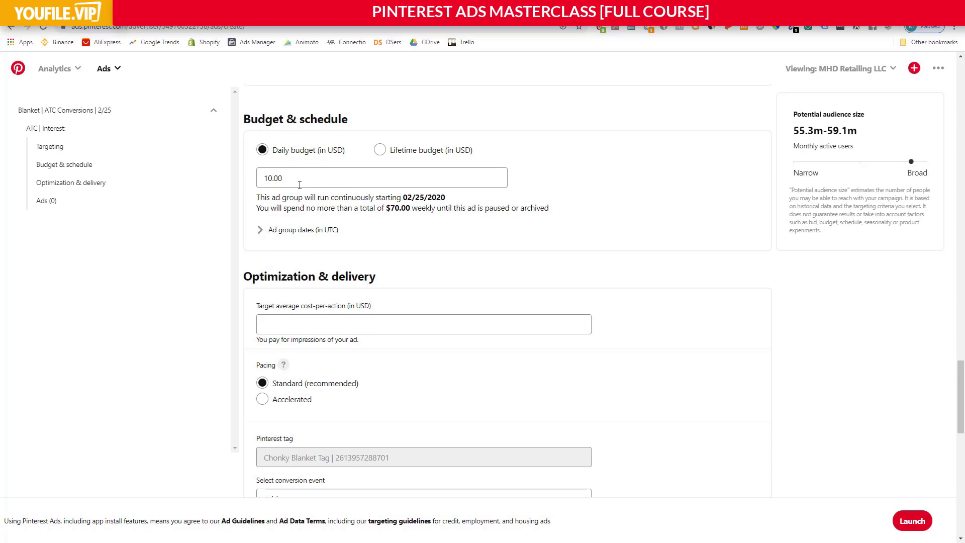
# Set the target average cost-per-action to 10.00 USD in the optimization and delivery settings.
pyautogui.scroll(-1, 299, 185)
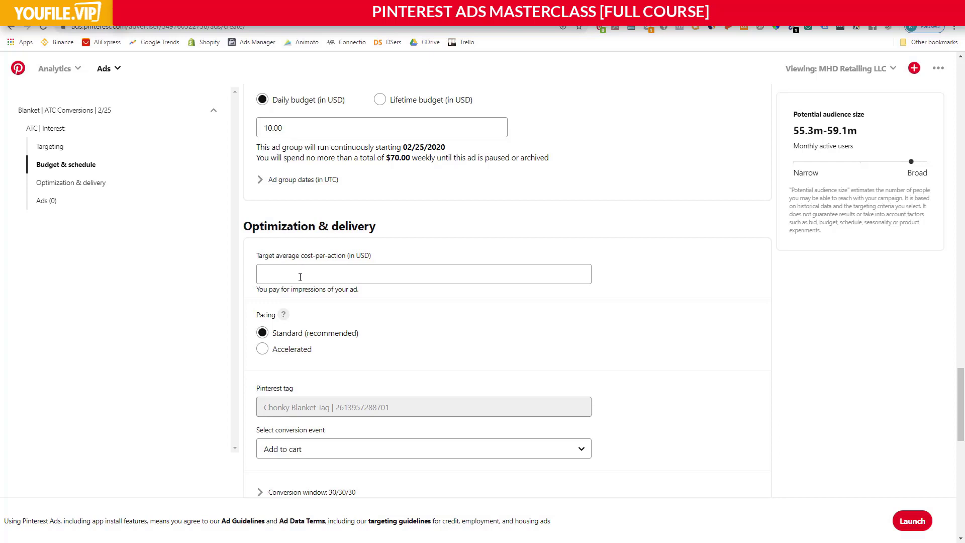
pyautogui.click(297, 273)
pyautogui.click(328, 248)
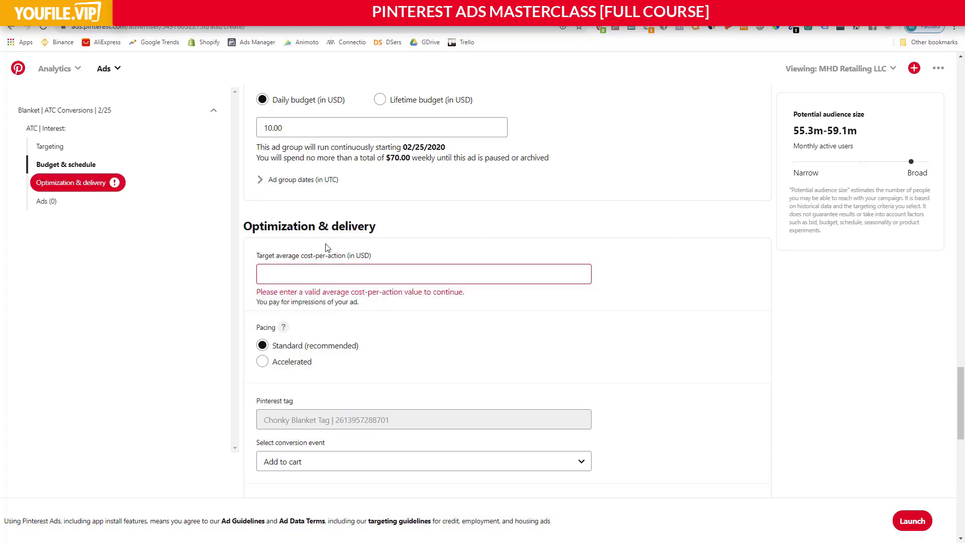
pyautogui.click(300, 270)
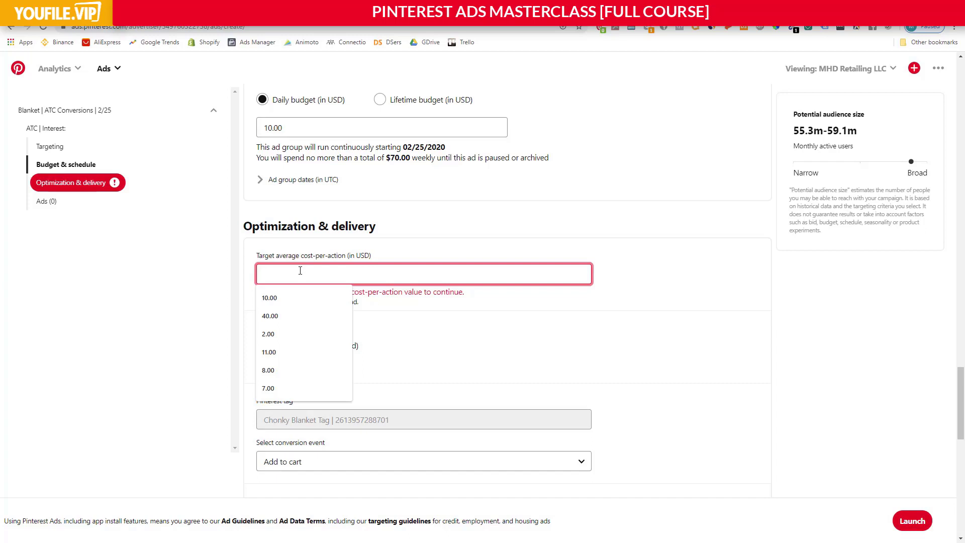
pyautogui.write('10.00')
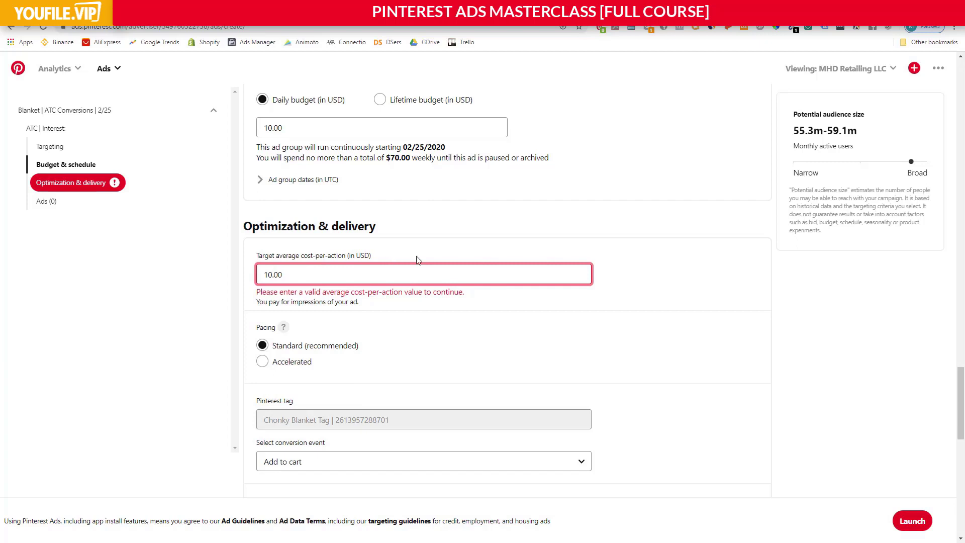
pyautogui.click(447, 237)
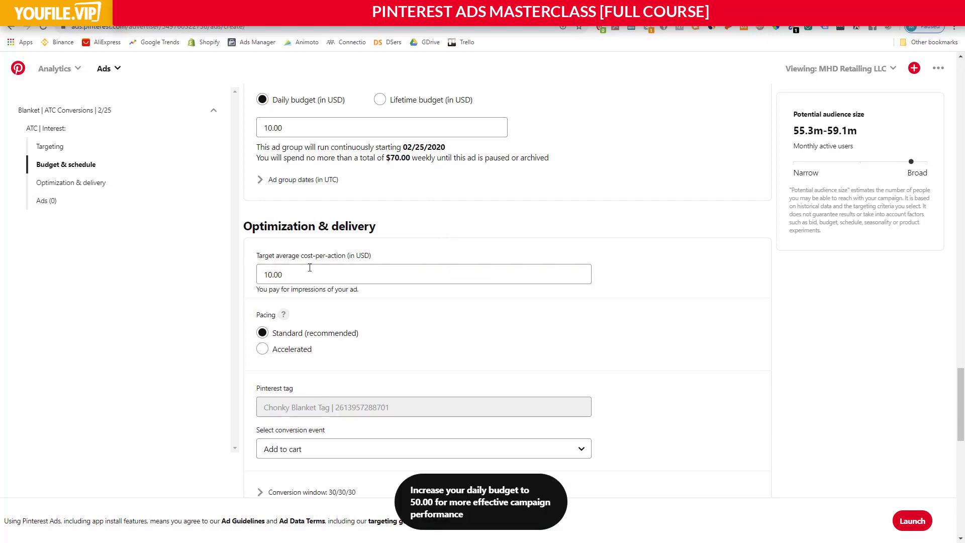
# Try daily budgets of 40.00 USD and 30.00 USD for the ad group.
pyautogui.scroll(1, 312, 276)
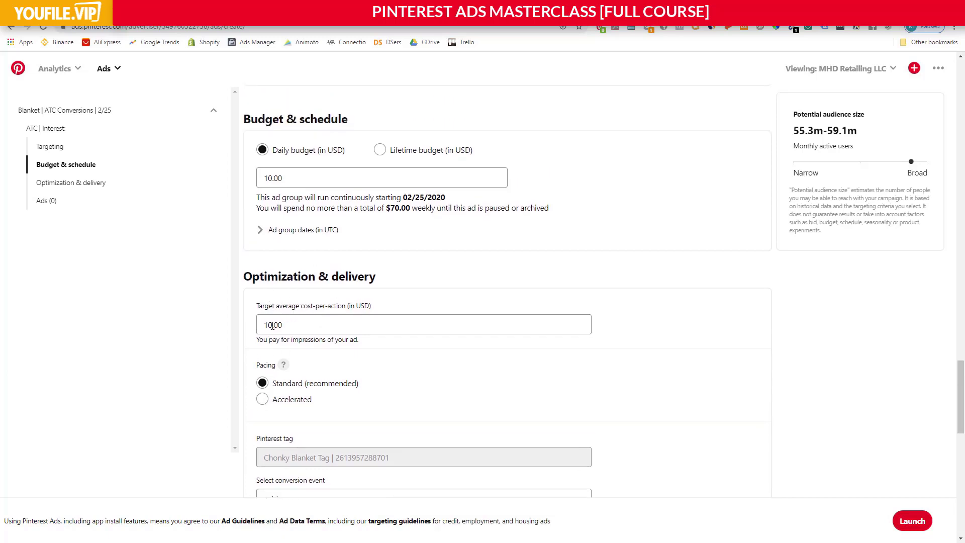
pyautogui.moveTo(291, 180); pyautogui.dragTo(229, 182)
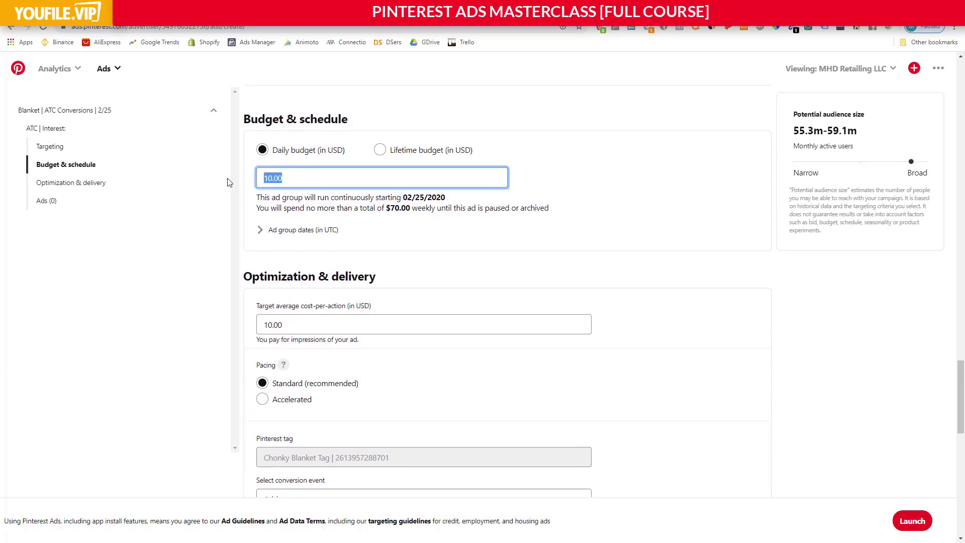
pyautogui.write('50')
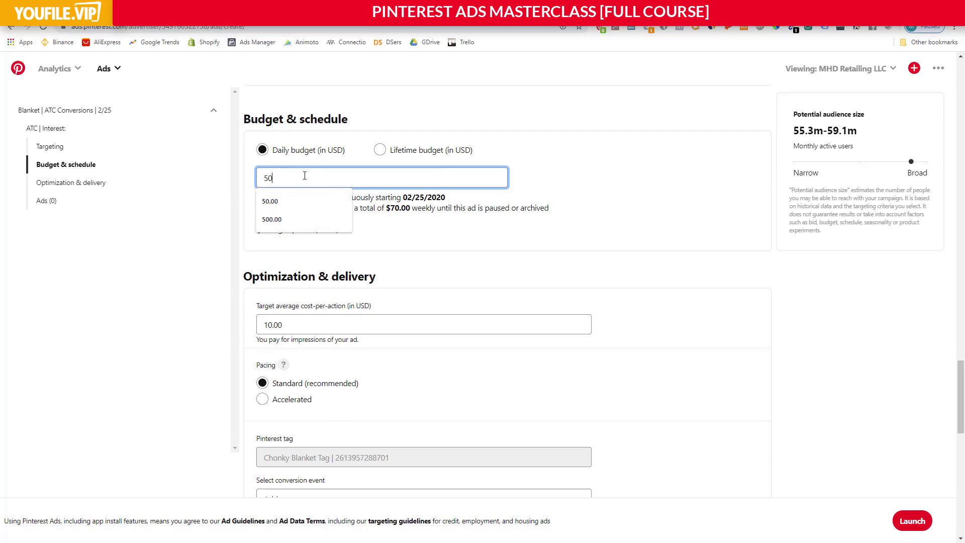
pyautogui.press('BackSpace')
pyautogui.press('BackSpace')
pyautogui.write('40')
pyautogui.click(469, 274)
pyautogui.scroll(2, 447, 261)
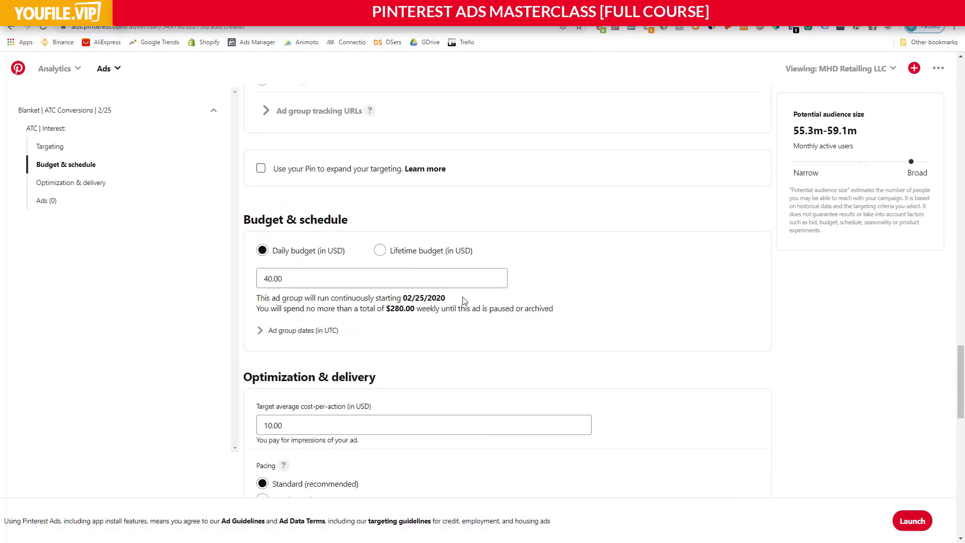
pyautogui.scroll(-1, 320, 252)
pyautogui.doubleClick(274, 228)
pyautogui.write('30')
pyautogui.click(387, 282)
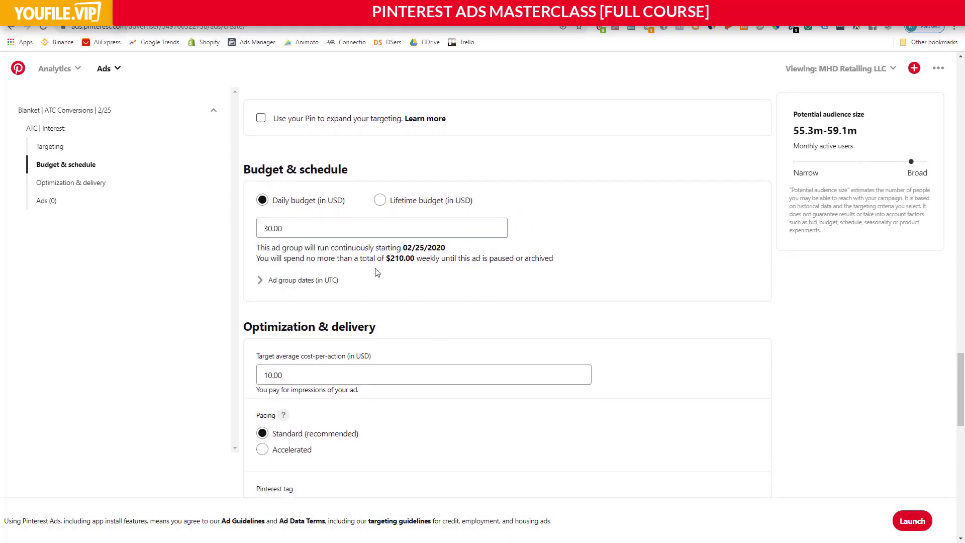
# Set the ad group's daily budget to 50.00 USD.
pyautogui.doubleClick(315, 227)
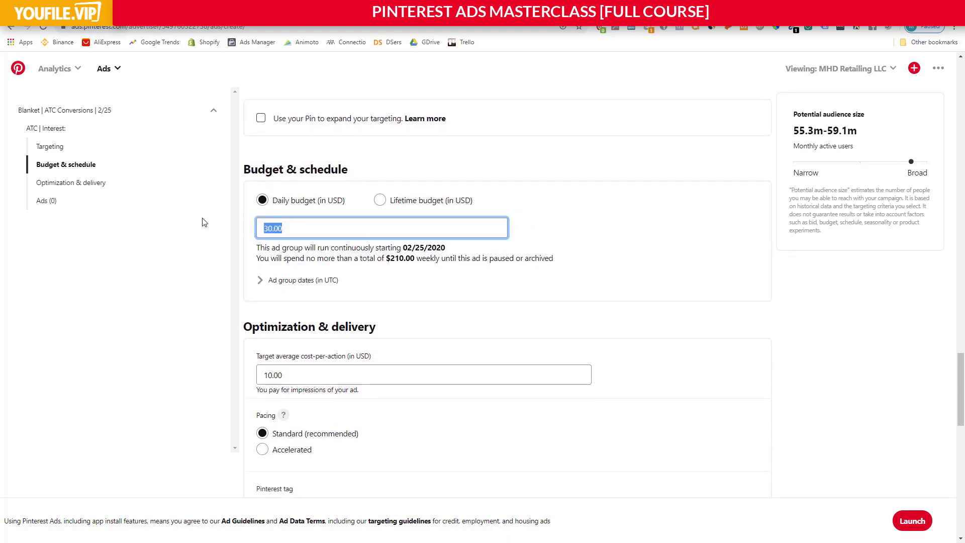
pyautogui.write('50.00')
pyautogui.click(482, 317)
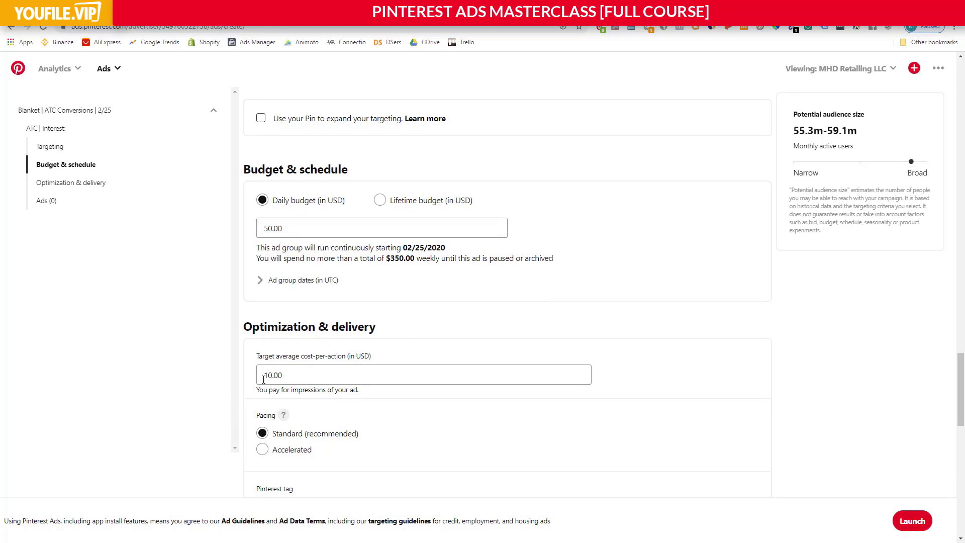
# Compare the ad group's target average cost-per-action with its daily budget.
pyautogui.moveTo(294, 377); pyautogui.dragTo(261, 376)
pyautogui.click(283, 375)
pyautogui.click(296, 378)
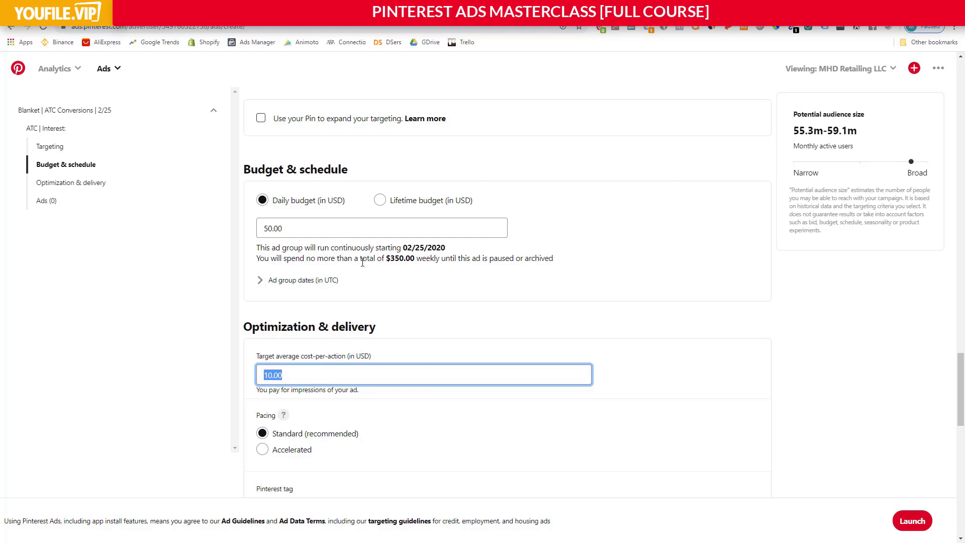
pyautogui.click(426, 260)
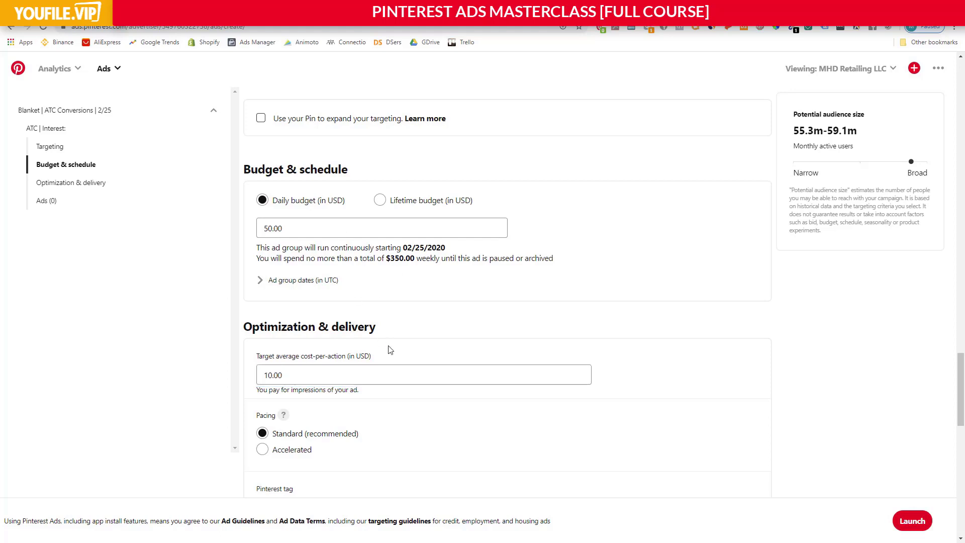
pyautogui.click(313, 223)
pyautogui.click(334, 247)
pyautogui.moveTo(296, 230); pyautogui.dragTo(262, 228)
pyautogui.click(291, 228)
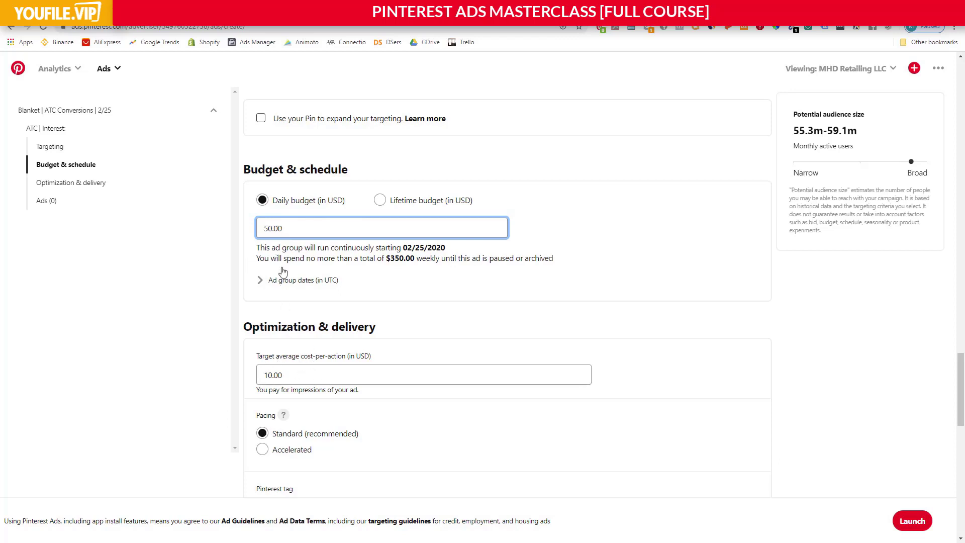
pyautogui.moveTo(300, 227); pyautogui.dragTo(251, 236)
pyautogui.click(344, 262)
# Expand the conversion window settings under optimization and delivery and check the available window options.
pyautogui.scroll(-3, 343, 262)
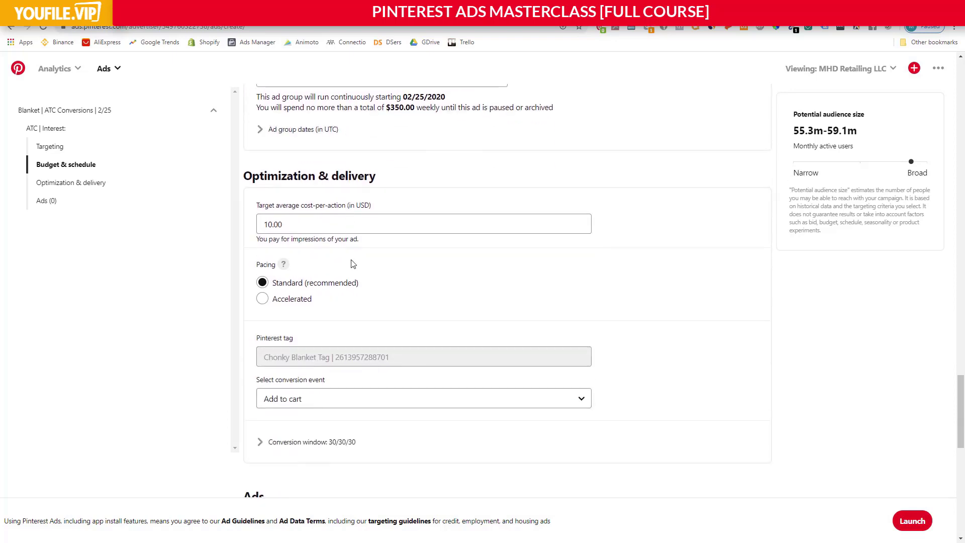
pyautogui.scroll(-1, 390, 285)
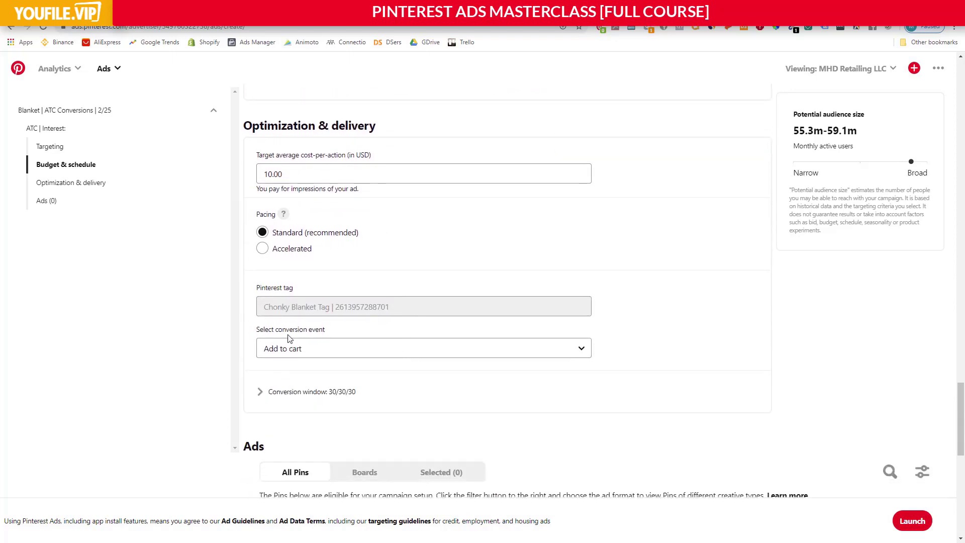
pyautogui.scroll(-2, 295, 333)
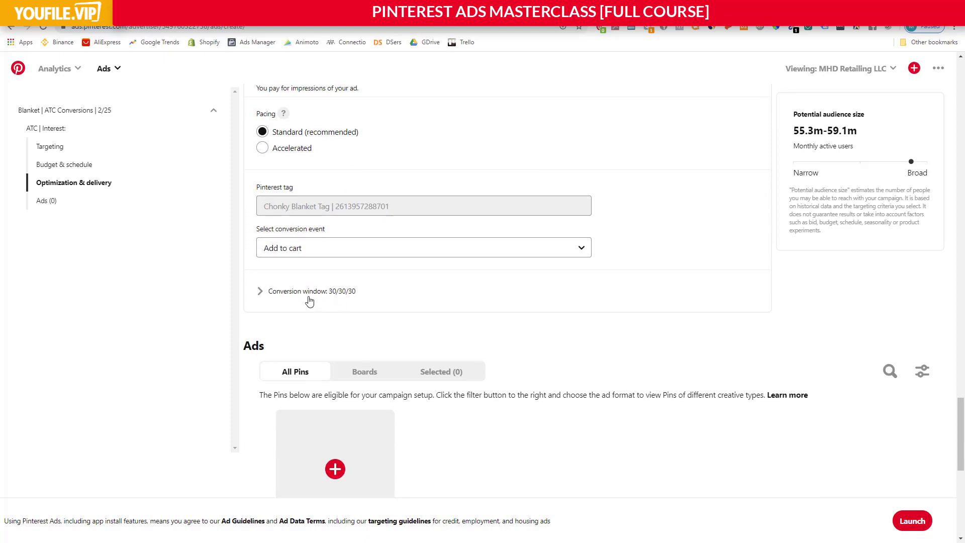
pyautogui.click(335, 296)
pyautogui.click(374, 316)
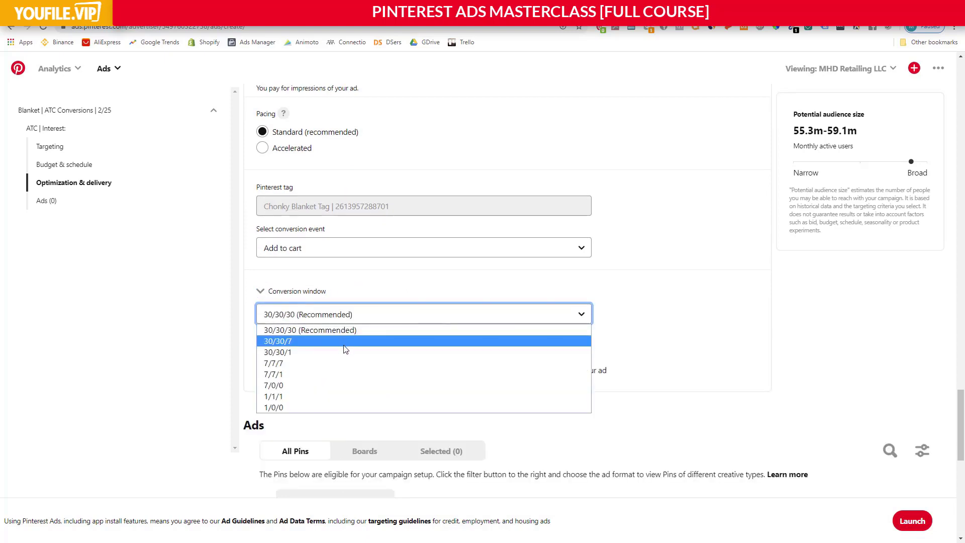
pyautogui.click(472, 290)
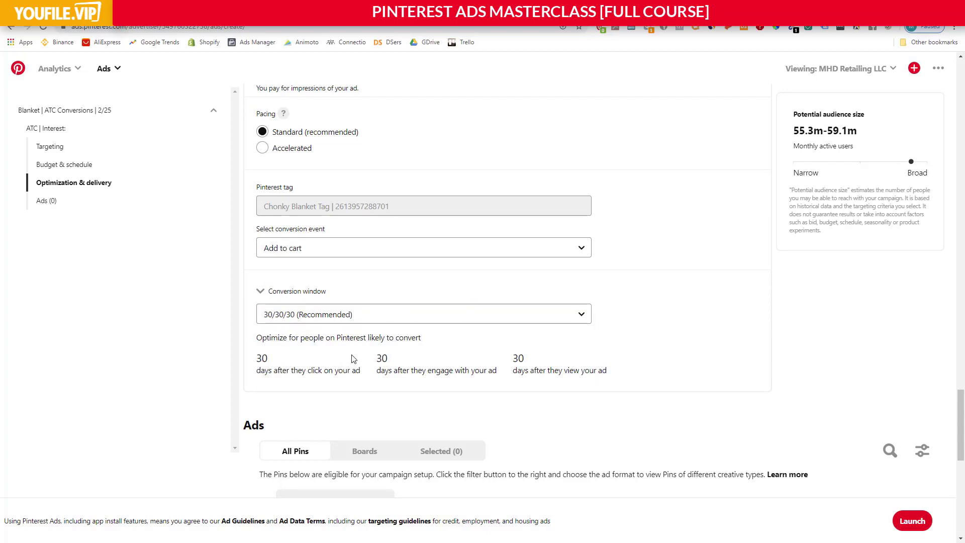
# Read the click, engagement and view periods covered by the 30/30/30 conversion window.
pyautogui.moveTo(279, 341); pyautogui.dragTo(387, 339)
pyautogui.click(387, 340)
pyautogui.moveTo(256, 340); pyautogui.dragTo(419, 341)
pyautogui.click(421, 341)
pyautogui.click(351, 314)
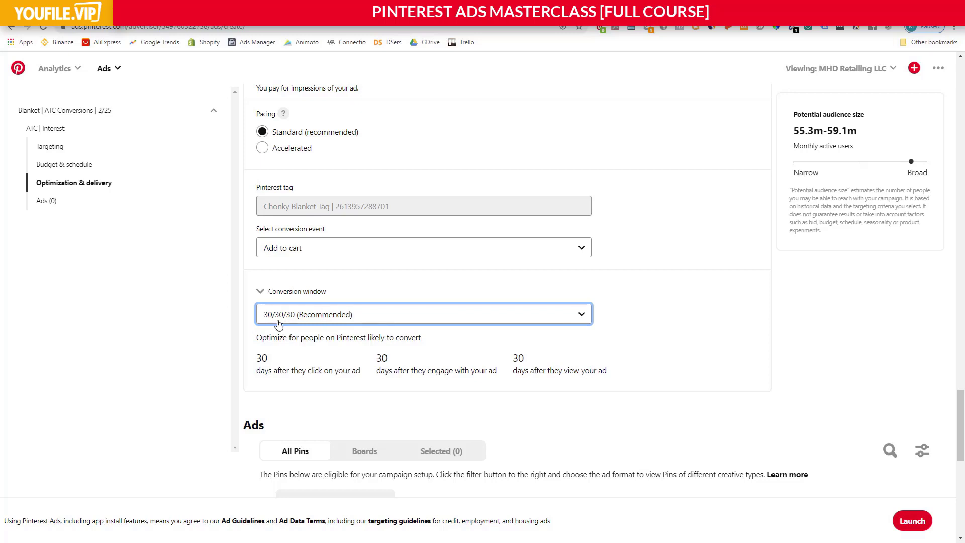
pyautogui.moveTo(259, 368); pyautogui.dragTo(518, 359)
pyautogui.click(382, 372)
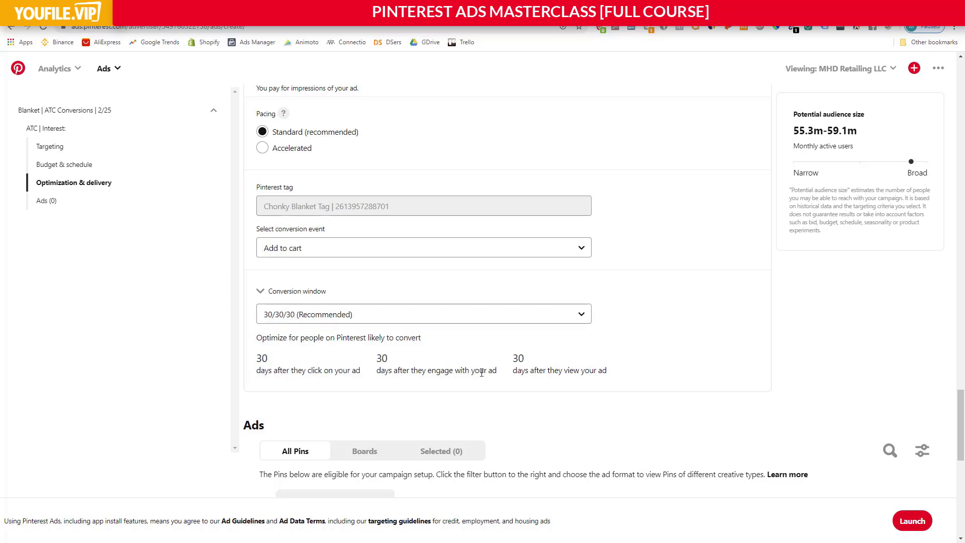
# Try the 7/7/7 conversion window, and return it to 30/30/30 (Recommended).
pyautogui.click(375, 318)
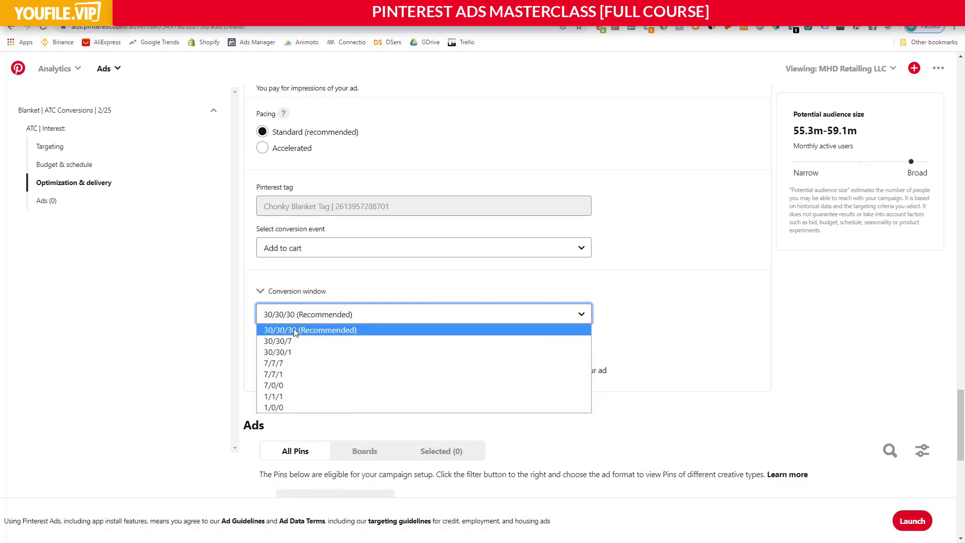
pyautogui.click(313, 367)
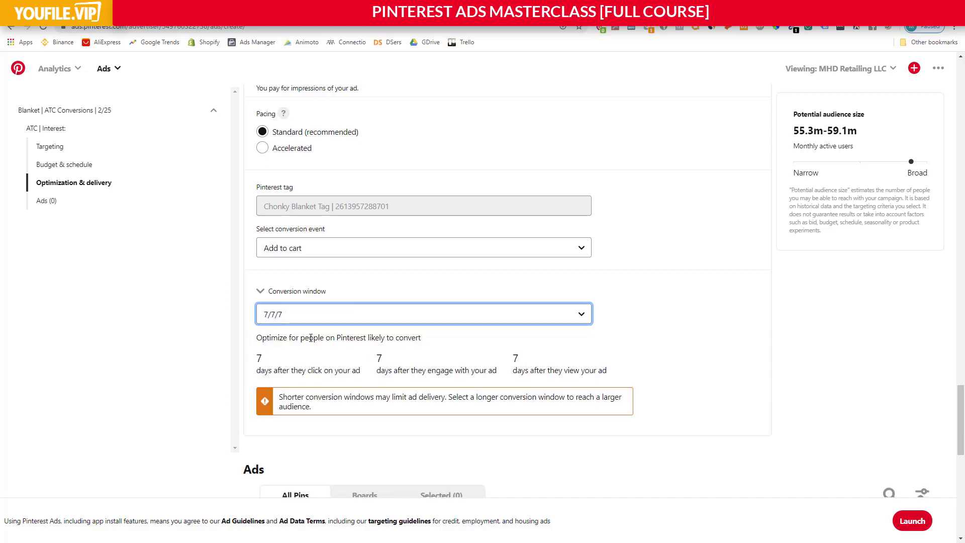
pyautogui.click(330, 314)
pyautogui.click(327, 325)
# Create a new Pin for the ad group, upload the Chunky Knit Blankets video to it, and pause the preview.
pyautogui.scroll(-3, 553, 302)
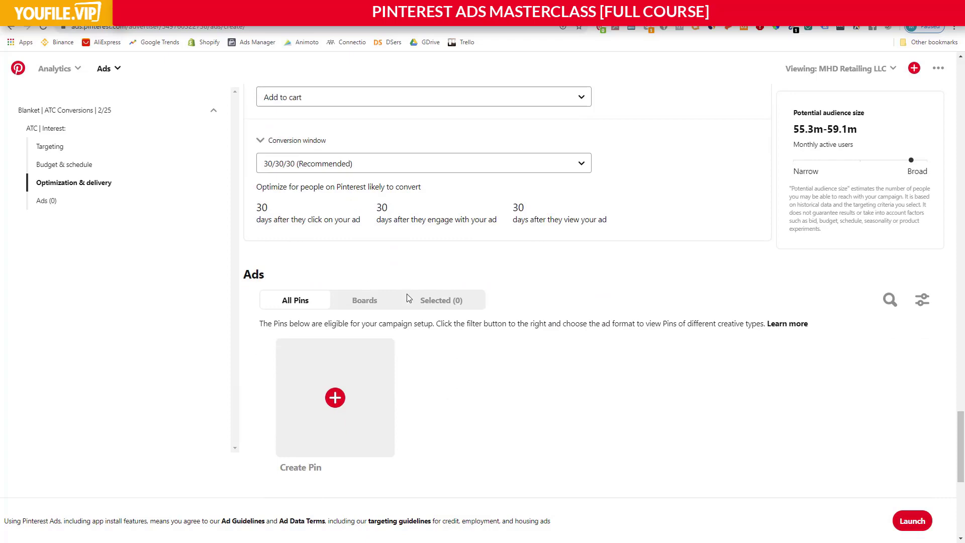
pyautogui.scroll(-1, 476, 282)
pyautogui.click(355, 346)
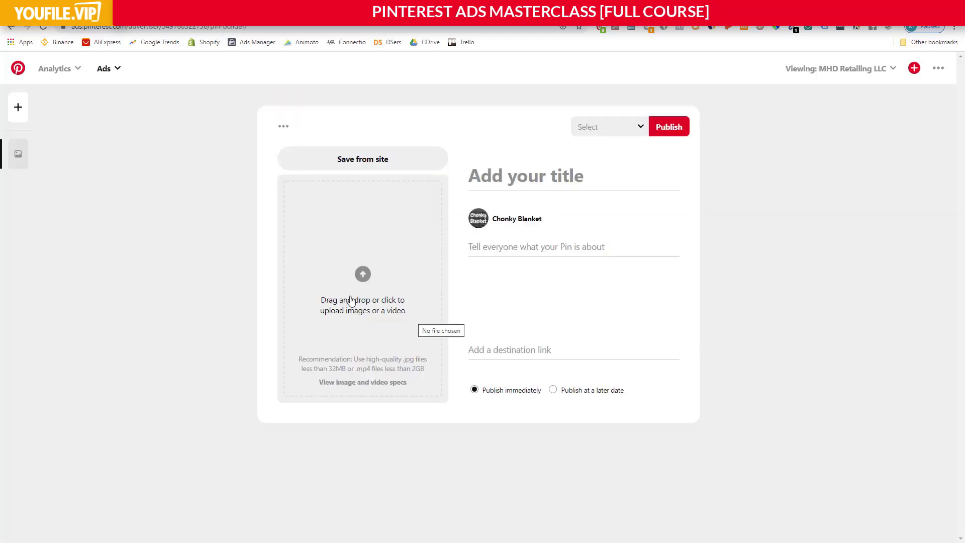
pyautogui.moveTo(5, 270); pyautogui.dragTo(361, 279)
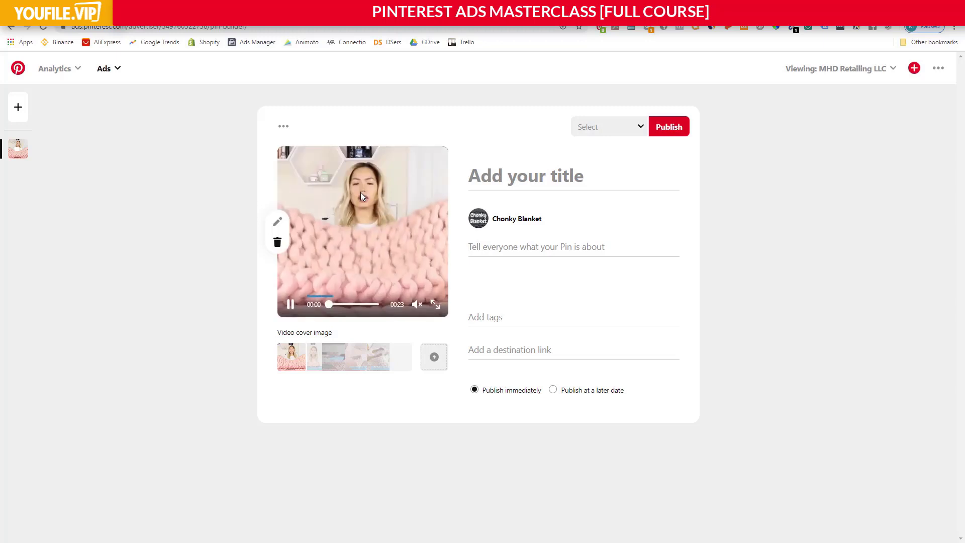
pyautogui.click(292, 308)
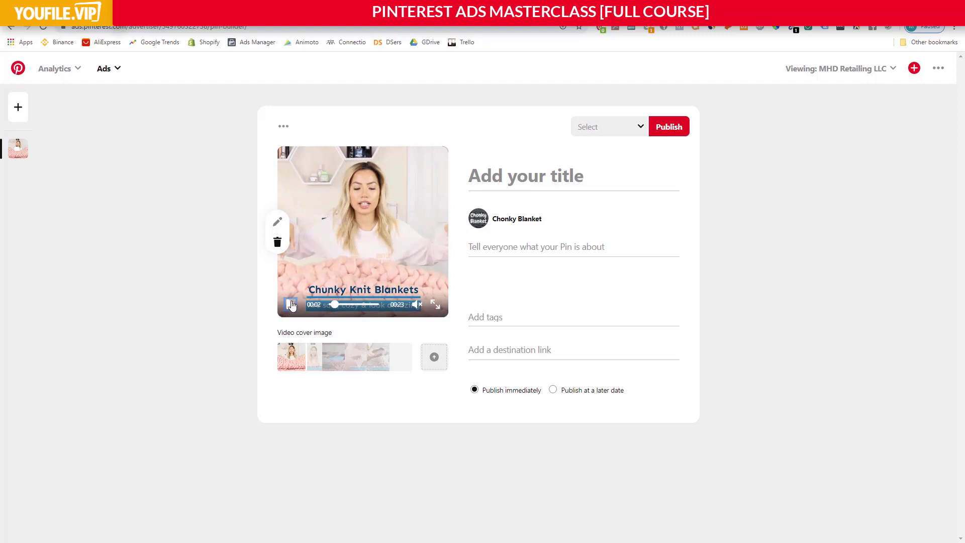
# Title the Pin "Save $75 when you buy today".
pyautogui.click(508, 178)
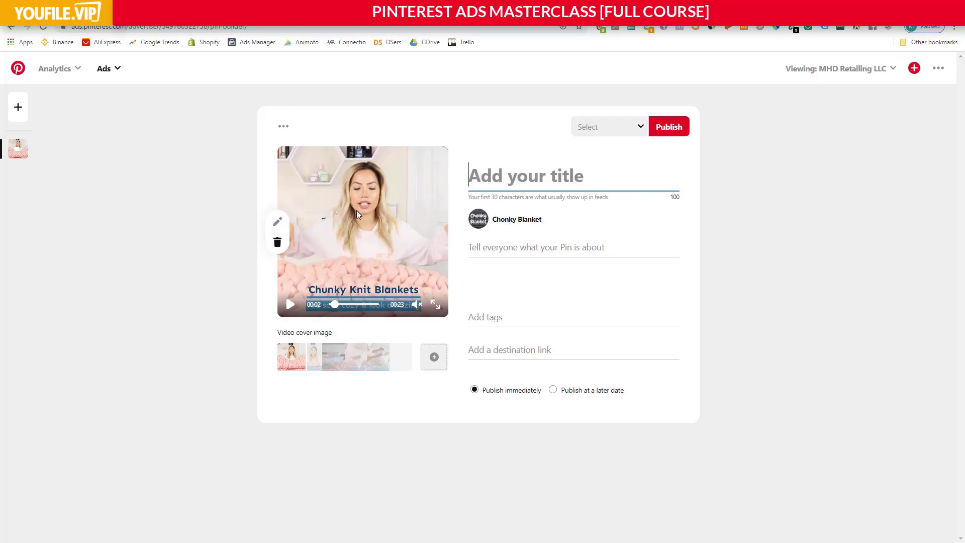
pyautogui.click(330, 304)
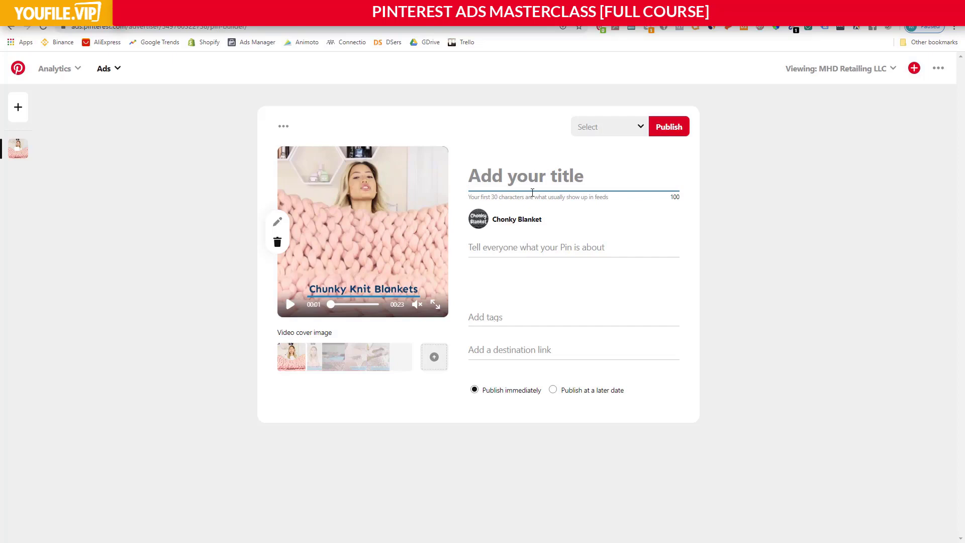
pyautogui.write('Save $')
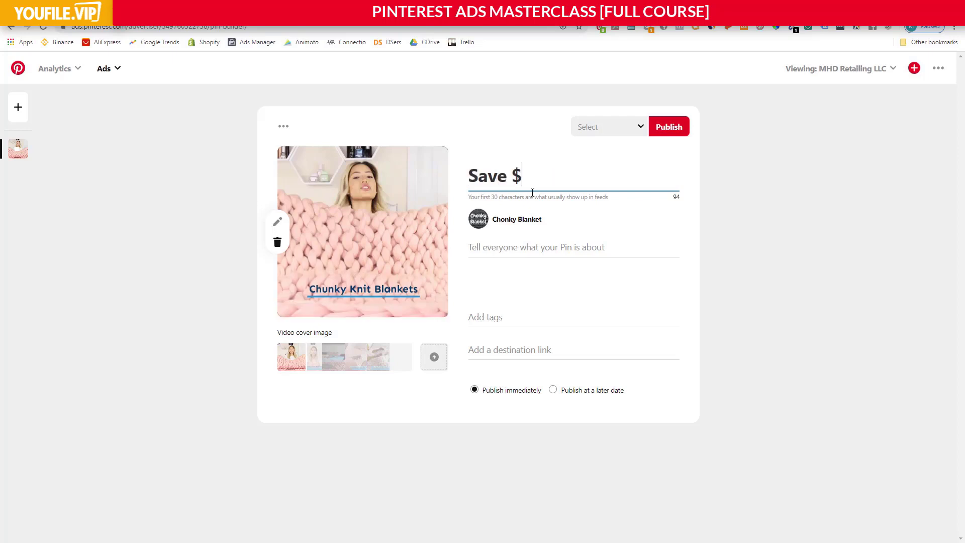
pyautogui.write('75 when you buy')
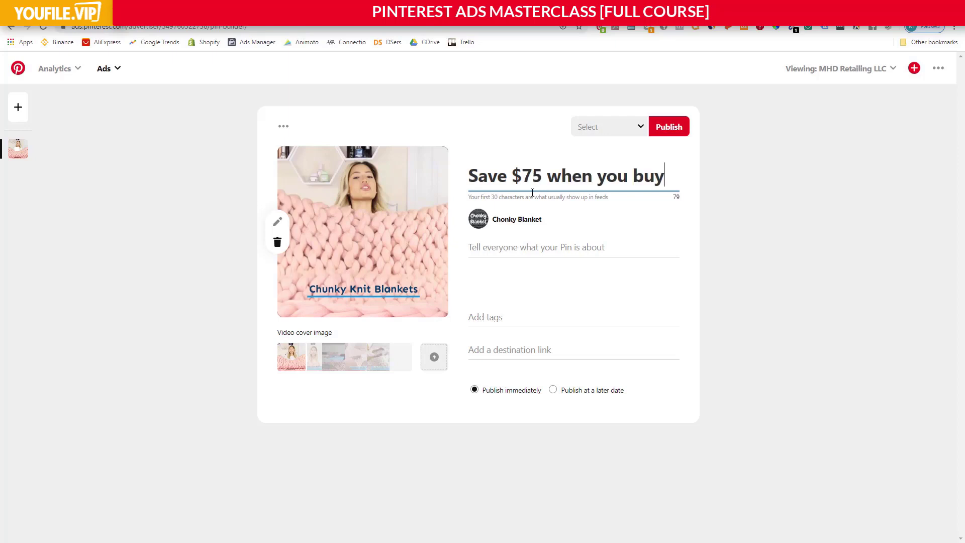
pyautogui.write(' td')
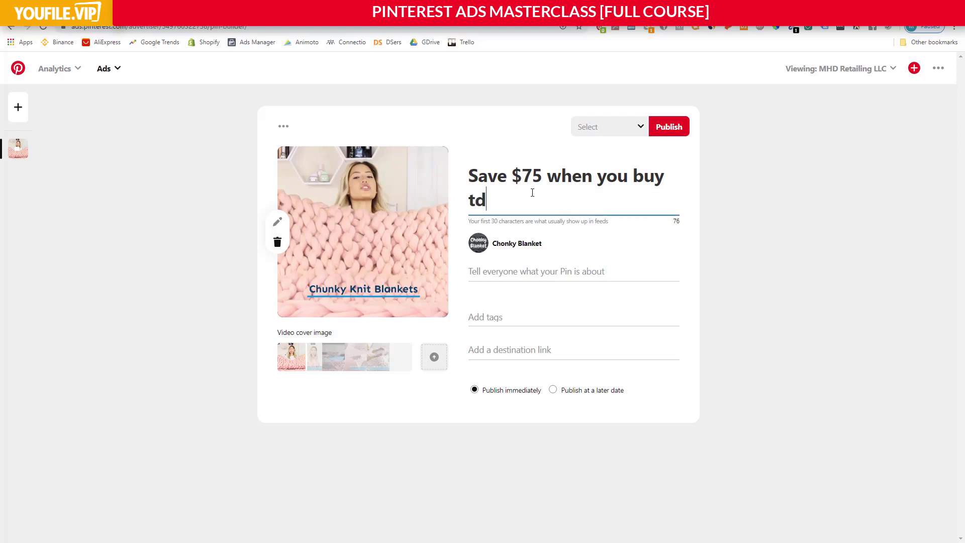
pyautogui.press('BackSpace')
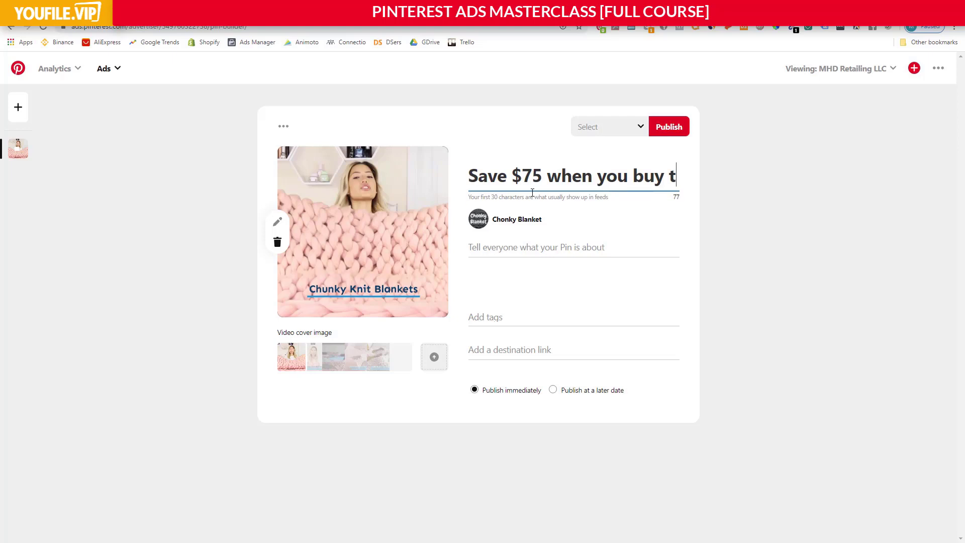
pyautogui.write('oday')
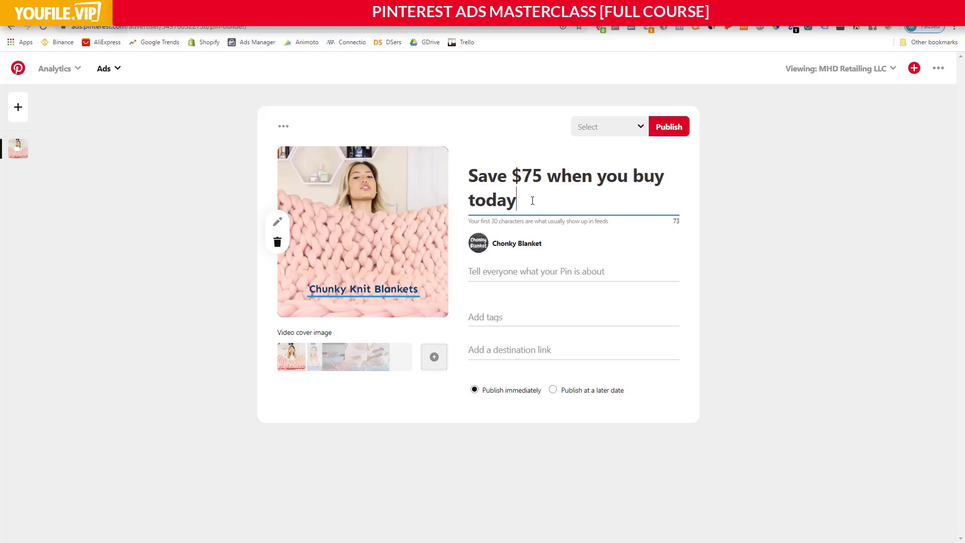
pyautogui.moveTo(517, 201); pyautogui.dragTo(472, 177)
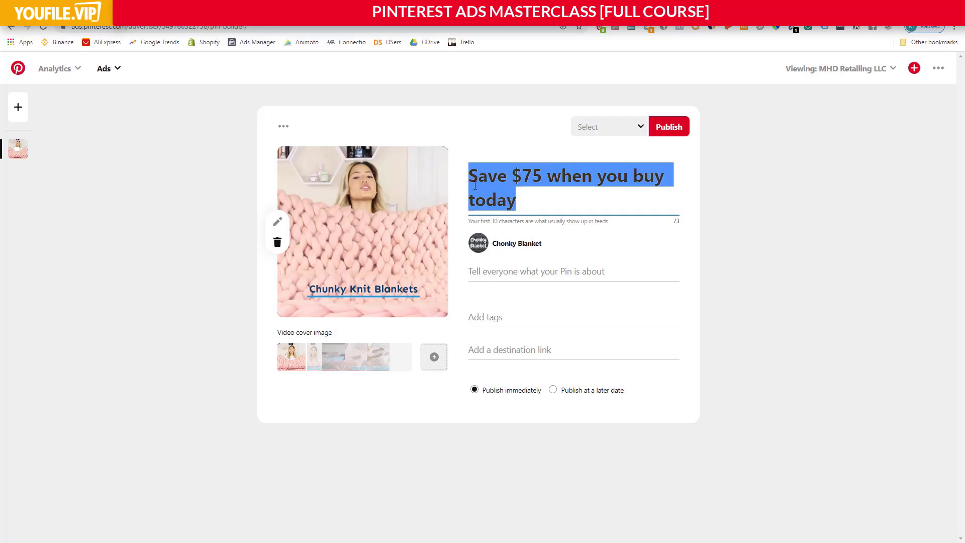
pyautogui.click(524, 204)
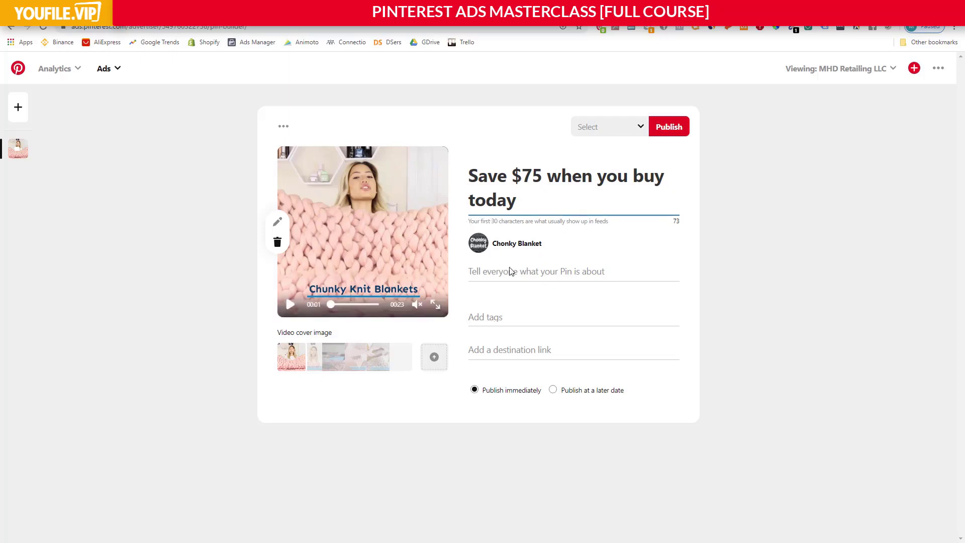
pyautogui.click(529, 273)
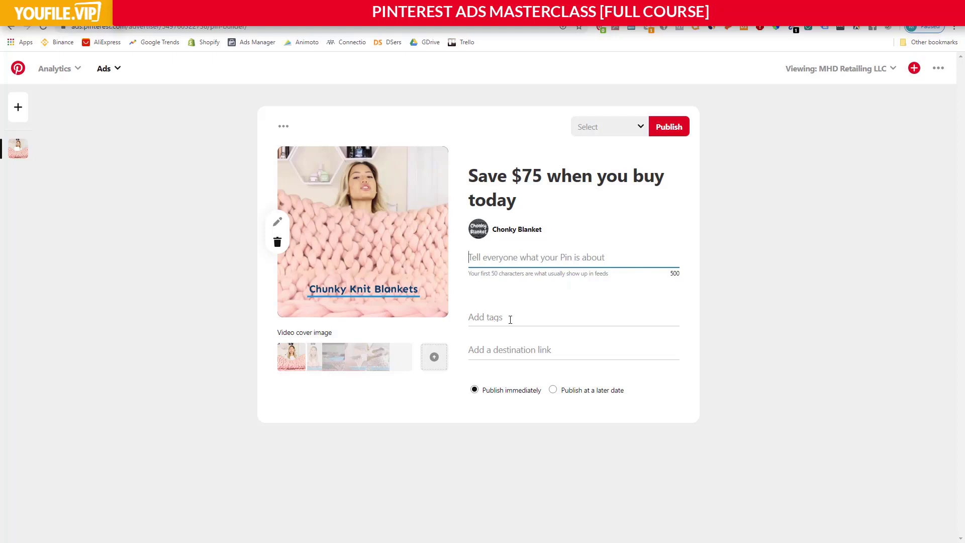
pyautogui.click(513, 349)
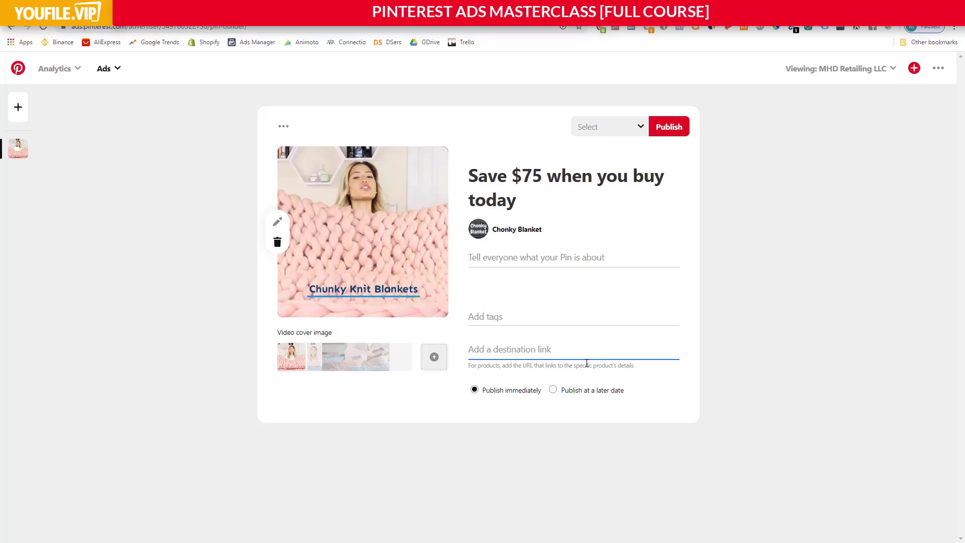
pyautogui.write('www.chonkyblanket.com')
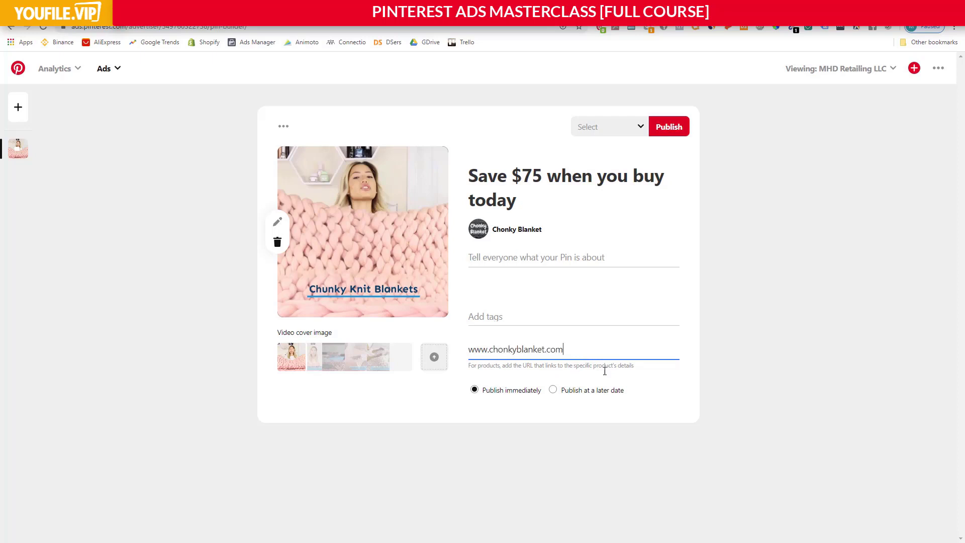
# Create a new board named "Knit Blankets" for the Pin, leaving it non-secret.
pyautogui.click(626, 128)
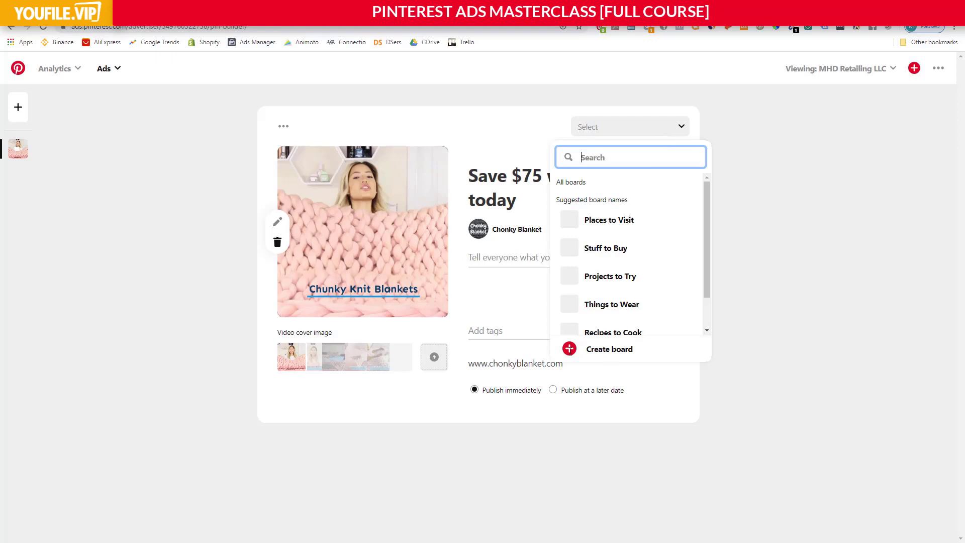
pyautogui.click(569, 349)
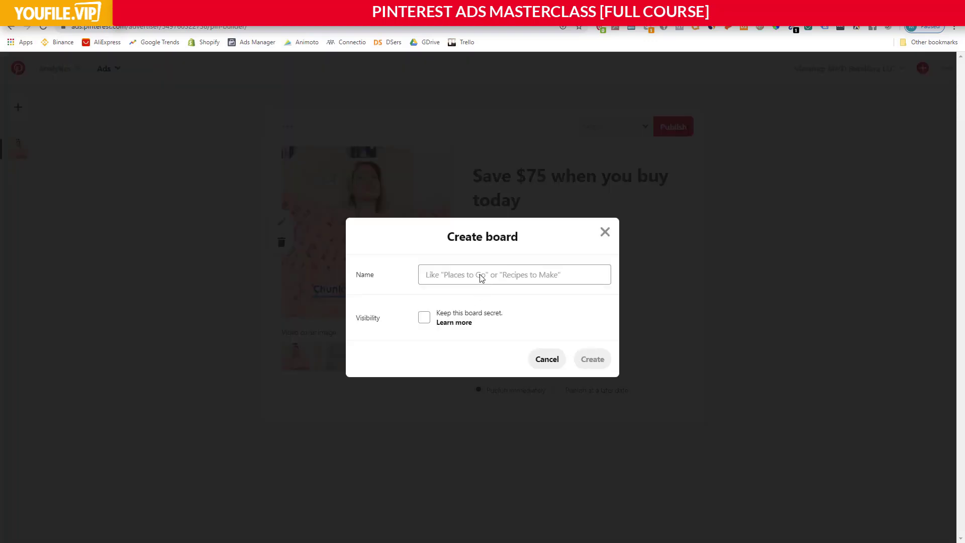
pyautogui.click(483, 278)
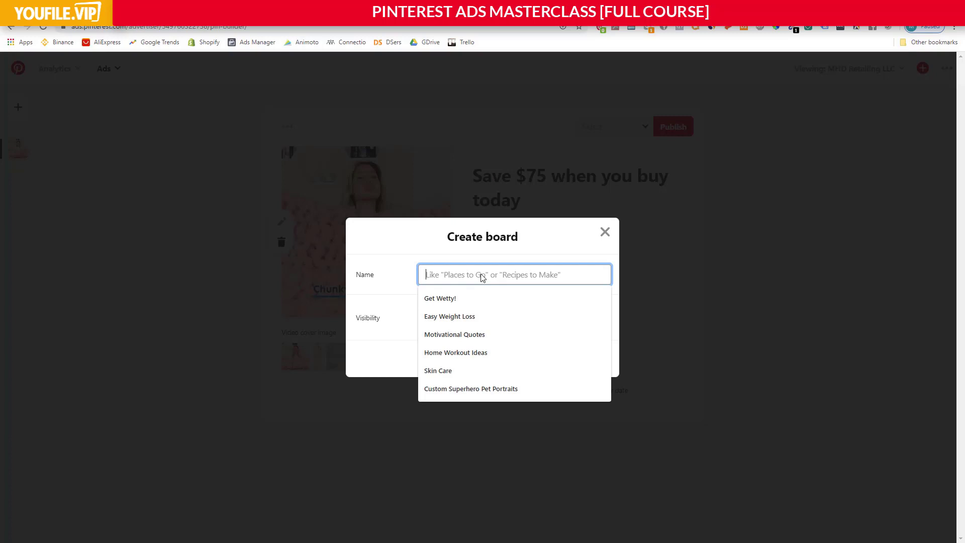
pyautogui.write('Knit Bl')
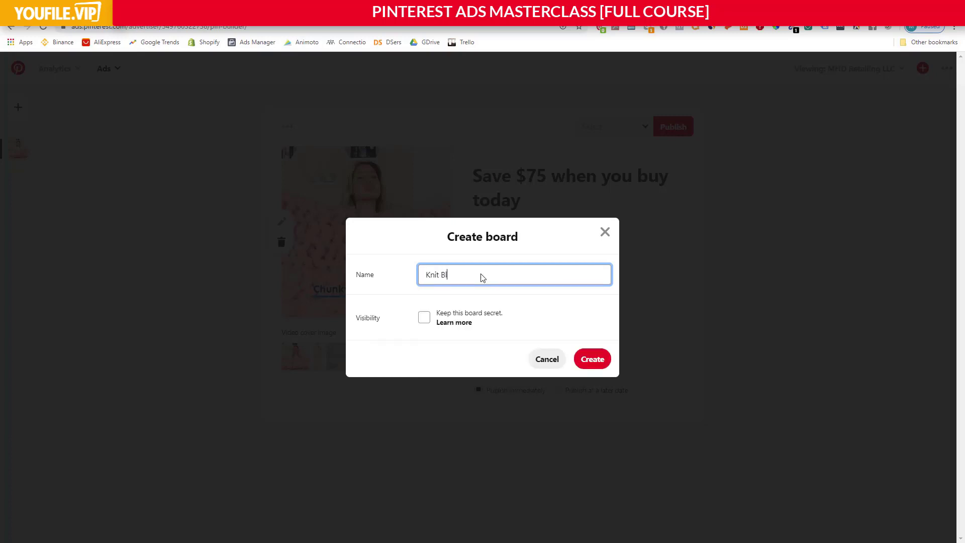
pyautogui.write('ankets')
pyautogui.click(592, 359)
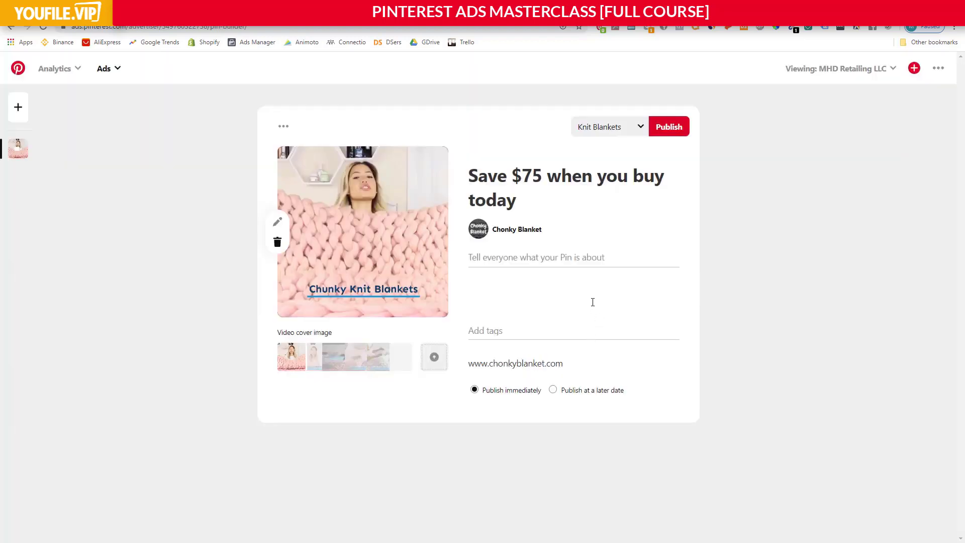
# Publish the Pin immediately, dismiss the saved notice, and select the Pin as the ad group's ad.
pyautogui.click(664, 124)
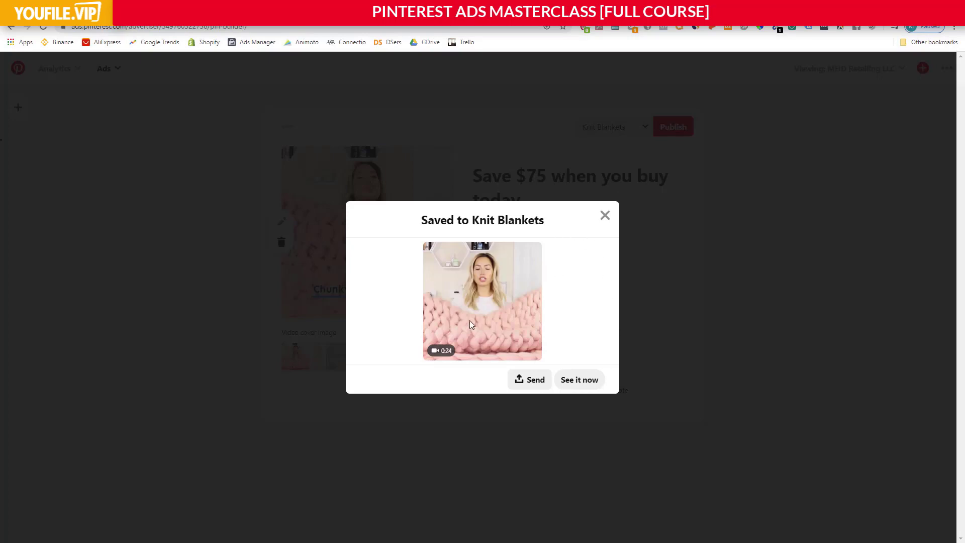
pyautogui.click(605, 215)
pyautogui.scroll(-20, 610, 217)
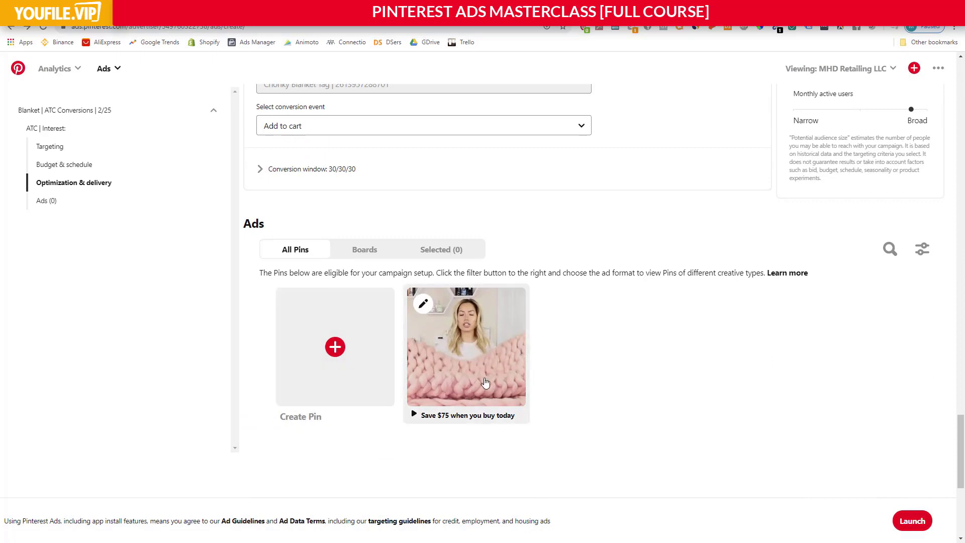
pyautogui.click(425, 300)
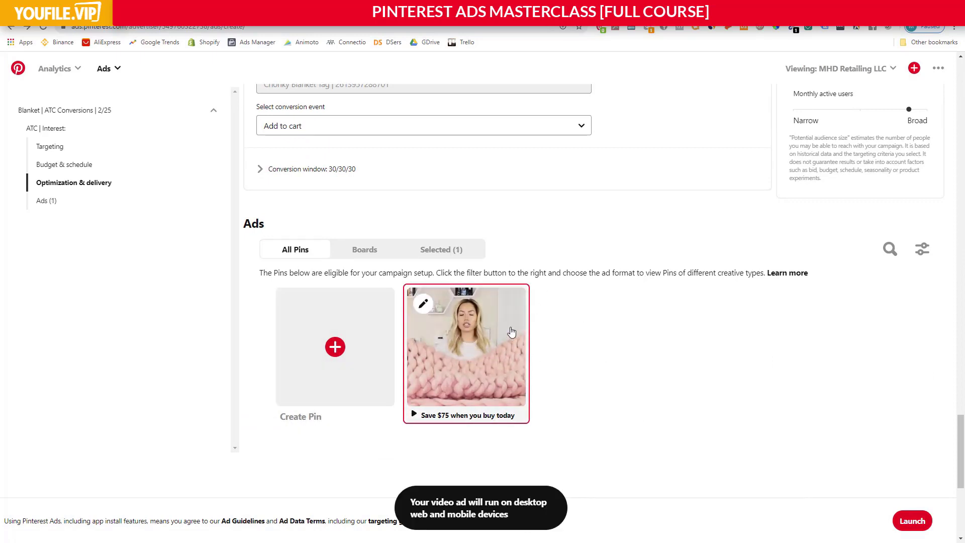
pyautogui.scroll(-1, 305, 323)
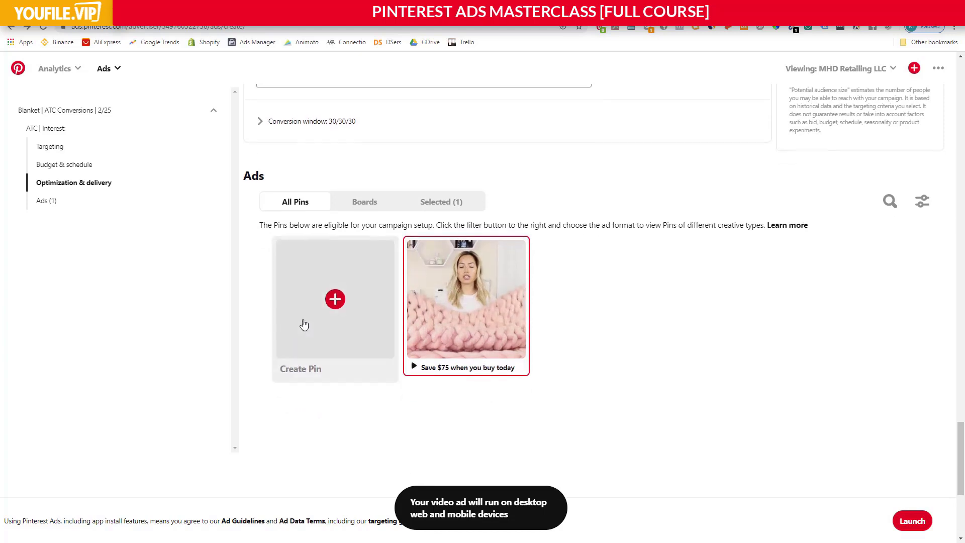
pyautogui.scroll(4, 637, 372)
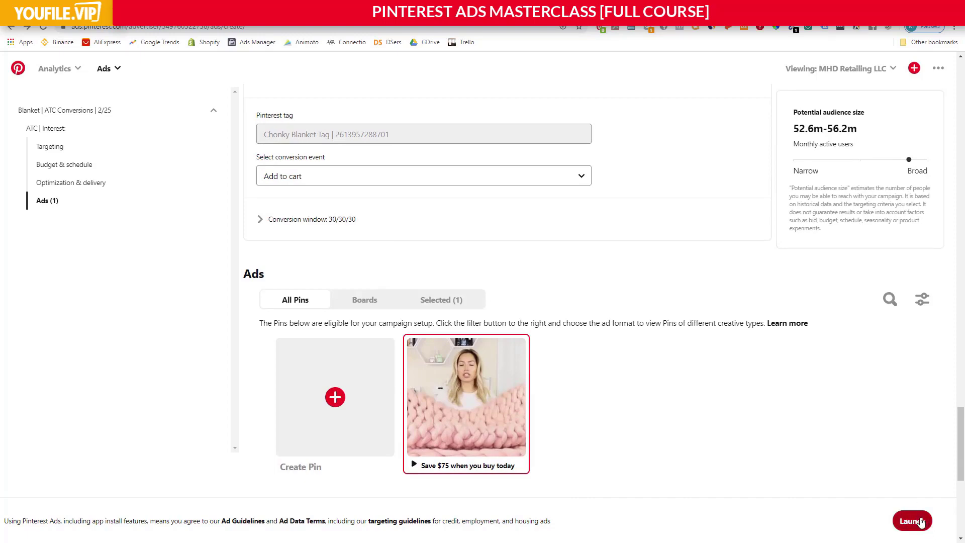
pyautogui.scroll(-3, 809, 440)
pyautogui.scroll(5, 772, 425)
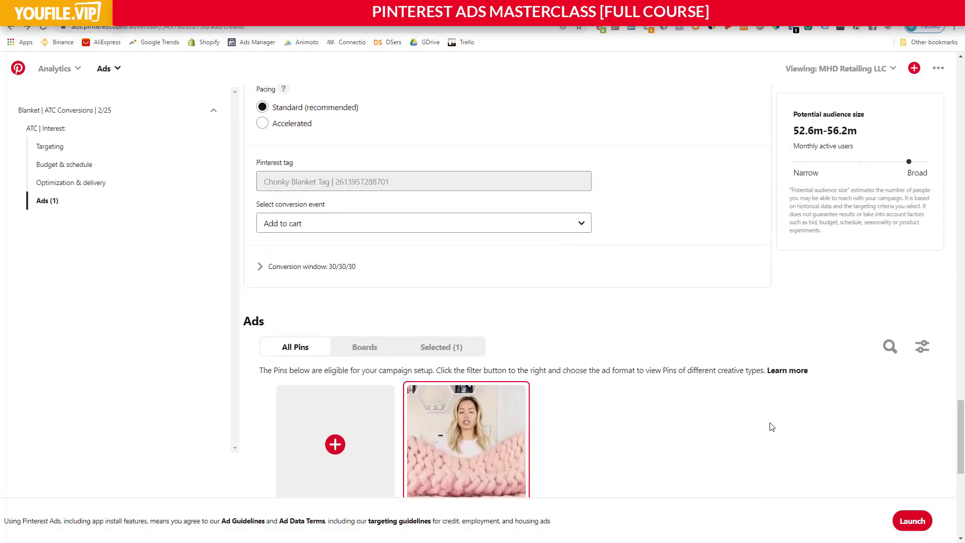
pyautogui.scroll(-3, 754, 422)
pyautogui.scroll(-3, 724, 414)
pyautogui.scroll(2, 657, 390)
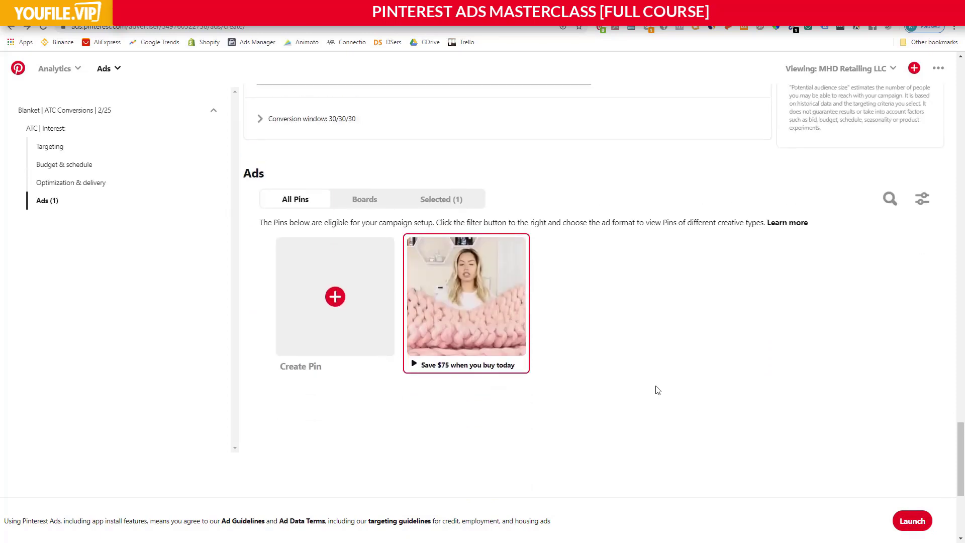
pyautogui.scroll(2, 657, 390)
pyautogui.scroll(-2, 657, 390)
pyautogui.scroll(1, 632, 380)
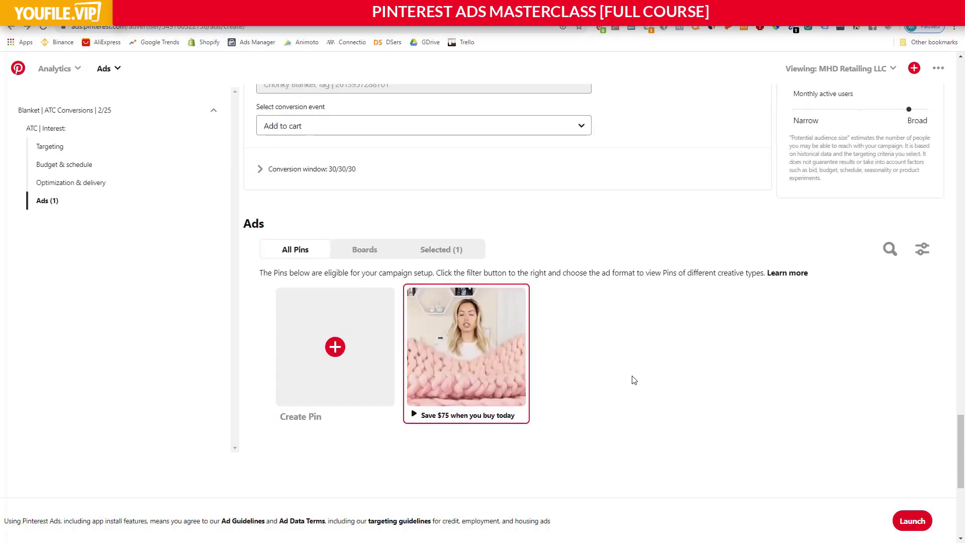
pyautogui.scroll(1, 633, 380)
pyautogui.scroll(-1, 646, 387)
# Review the ad group's settings from budget and bid back through locations, interests and the ad group name.
pyautogui.moveTo(523, 387)
pyautogui.scroll(9, 610, 442)
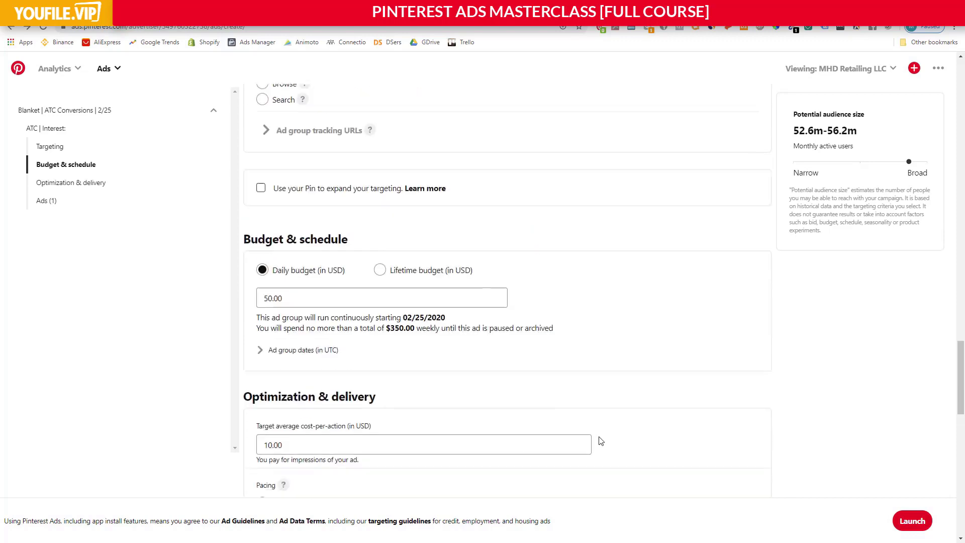
pyautogui.scroll(15, 601, 441)
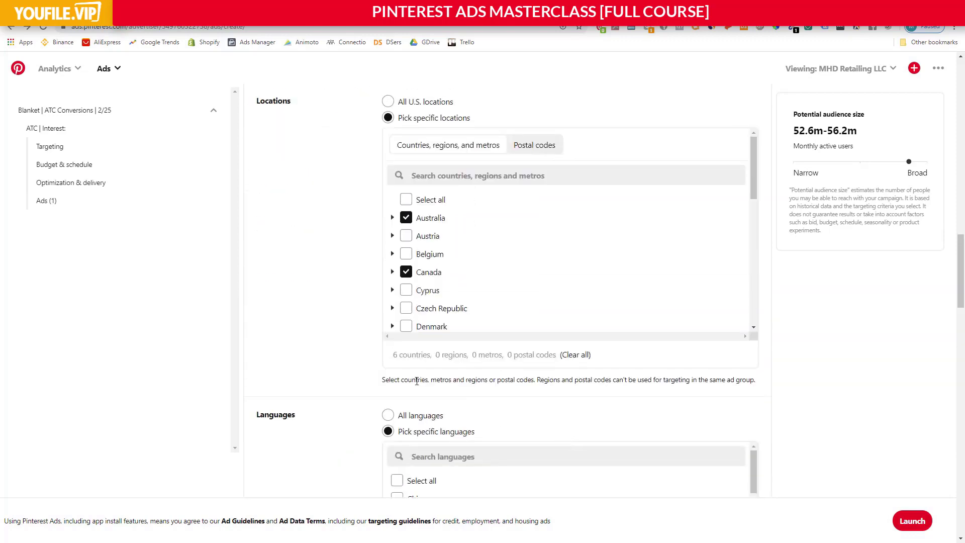
pyautogui.scroll(12, 342, 352)
pyautogui.scroll(8, 341, 351)
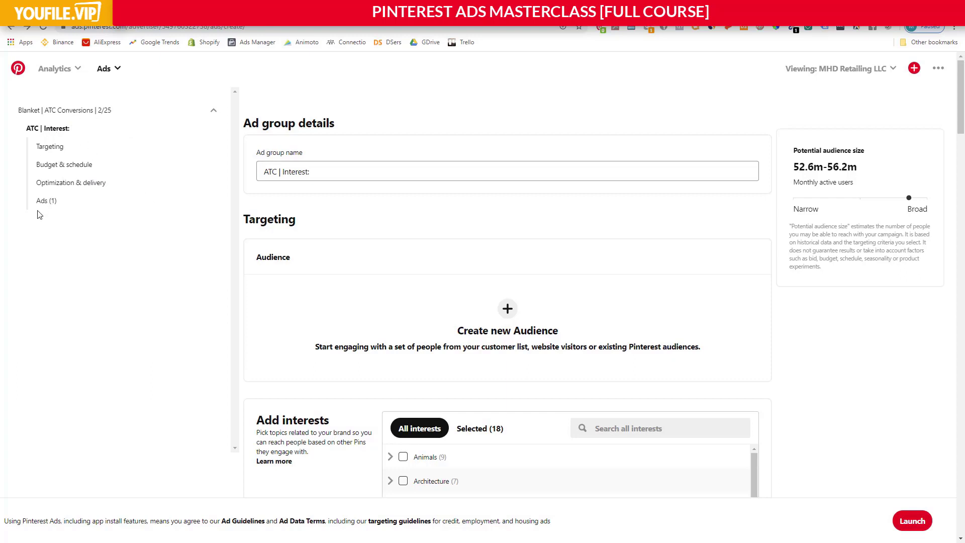
pyautogui.scroll(-15, 437, 375)
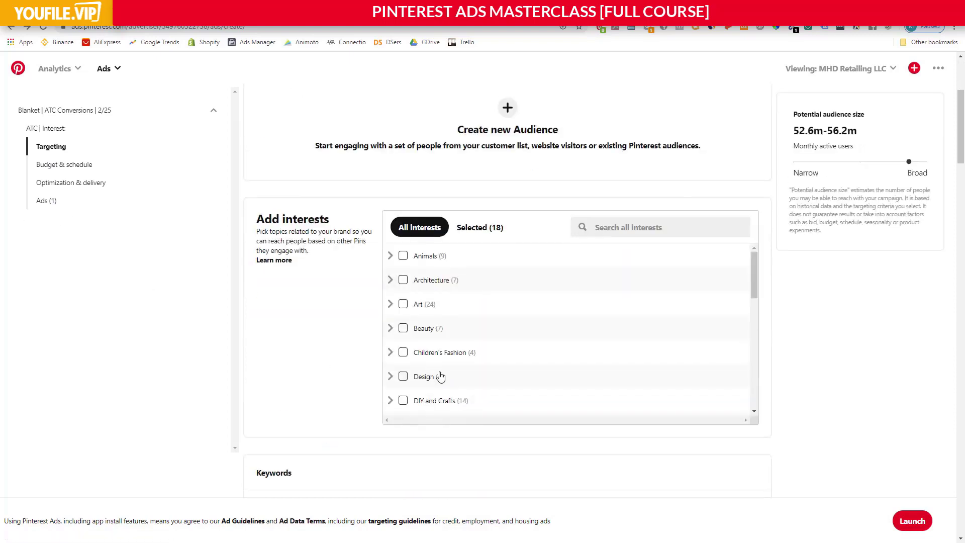
pyautogui.scroll(-4, 346, 358)
pyautogui.scroll(4, 329, 336)
pyautogui.scroll(-4, 329, 335)
pyautogui.scroll(6, 301, 324)
pyautogui.scroll(4, 299, 319)
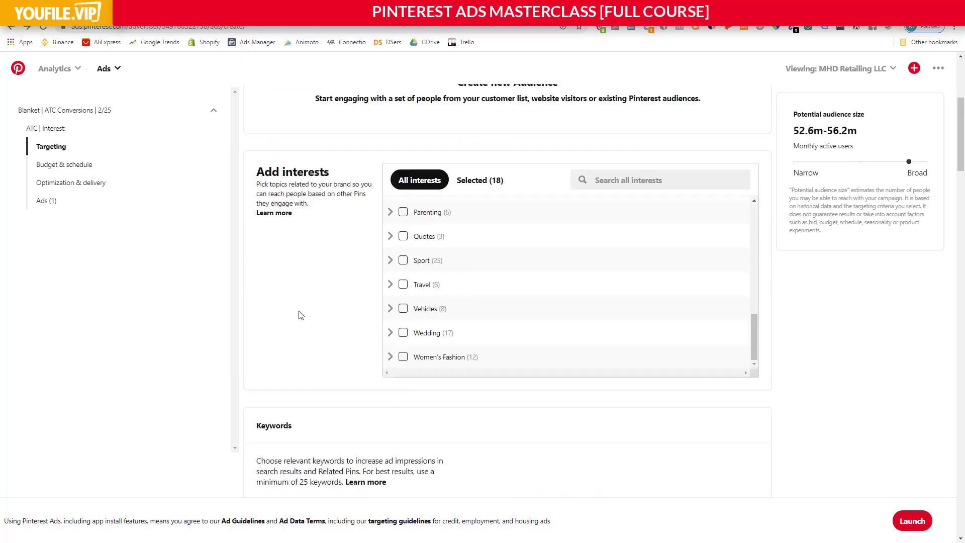
pyautogui.scroll(-4, 312, 314)
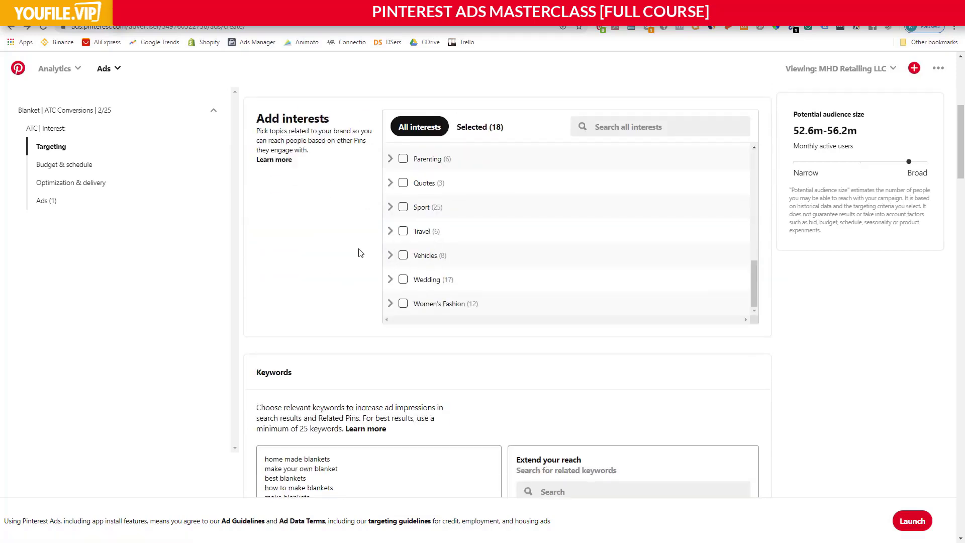
pyautogui.scroll(6, 355, 251)
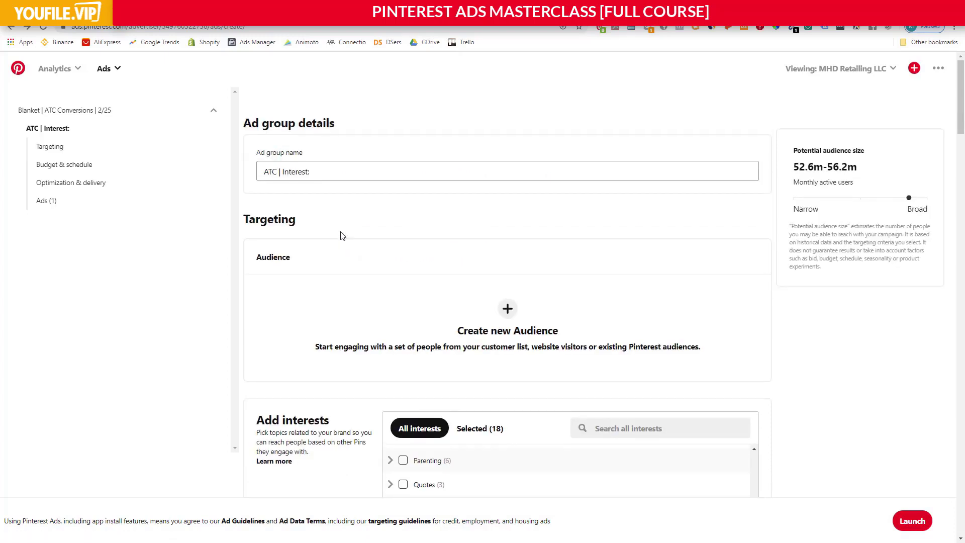
pyautogui.scroll(-5, 341, 236)
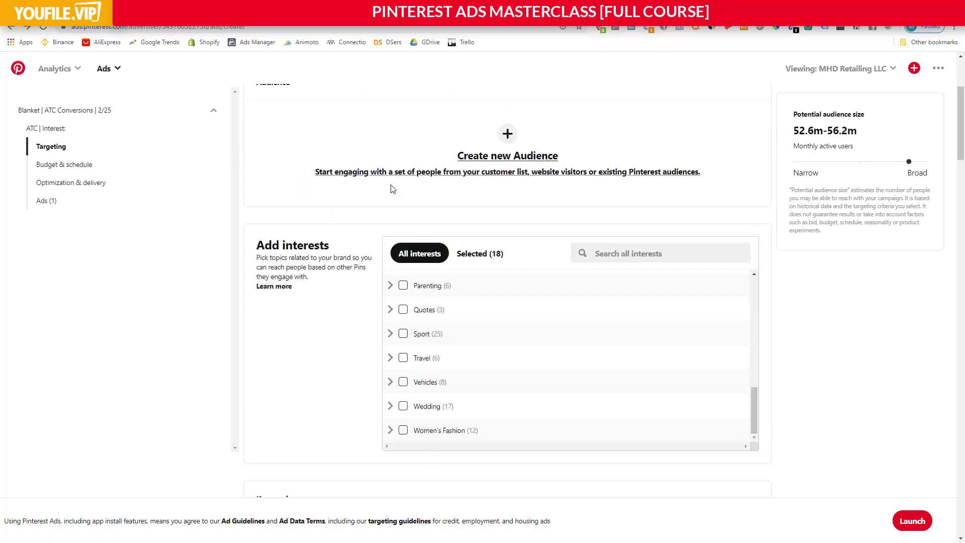
pyautogui.scroll(5, 392, 197)
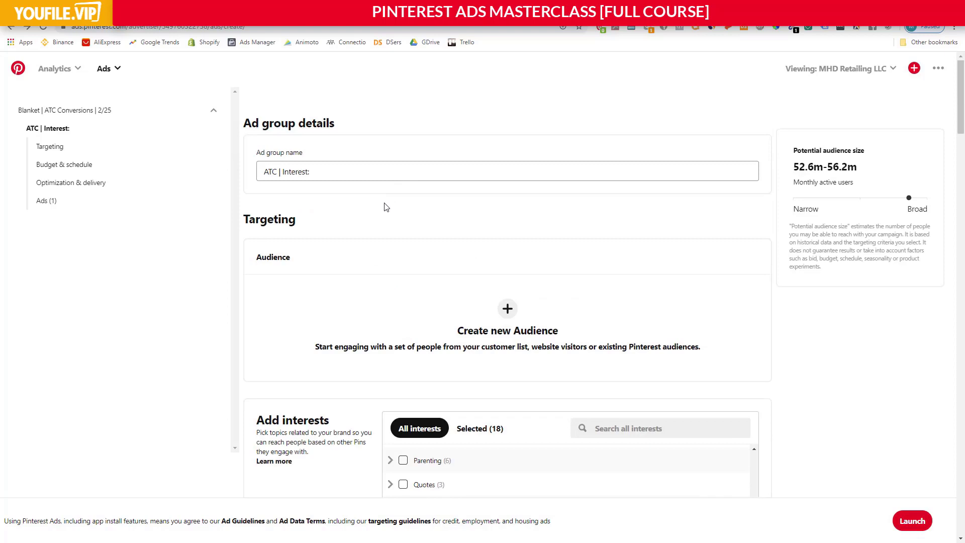
# Examine the ad group's targeting: audience, interests, keywords, genders, ages and locations.
pyautogui.scroll(-3, 377, 208)
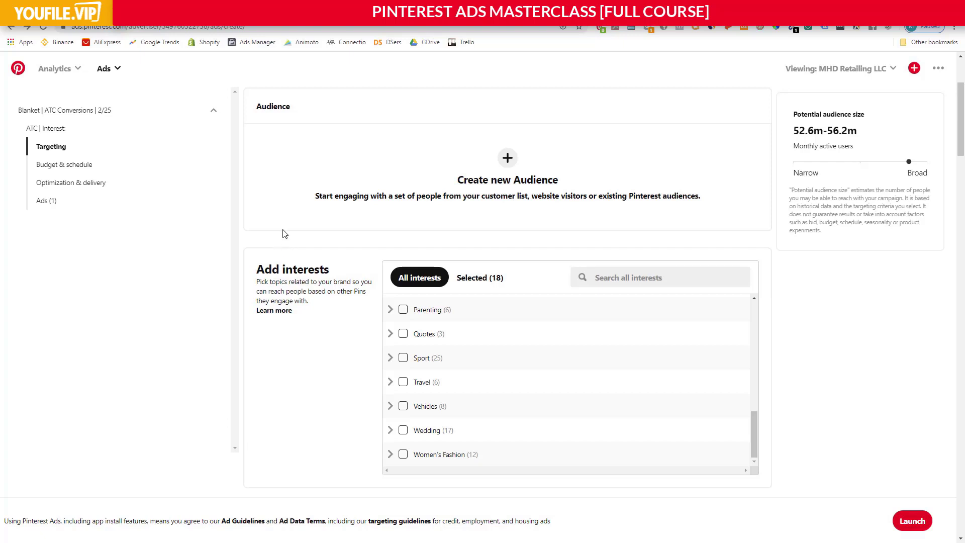
pyautogui.scroll(-3, 268, 239)
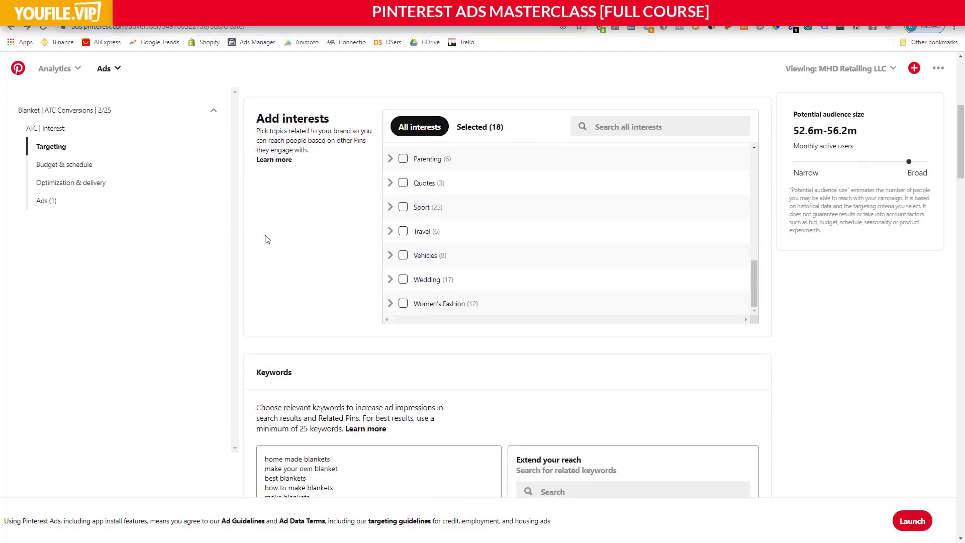
pyautogui.scroll(-6, 267, 238)
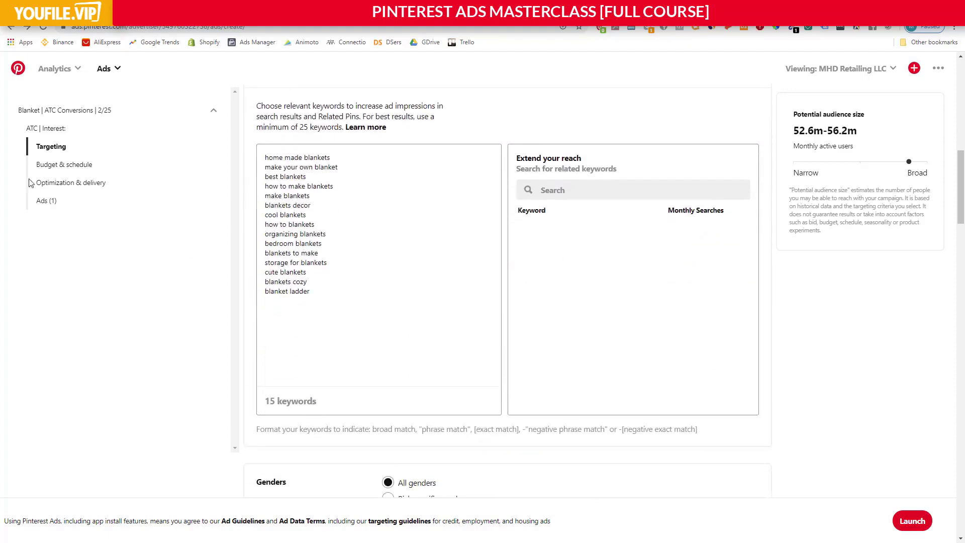
pyautogui.scroll(-5, 322, 219)
pyautogui.scroll(-3, 322, 219)
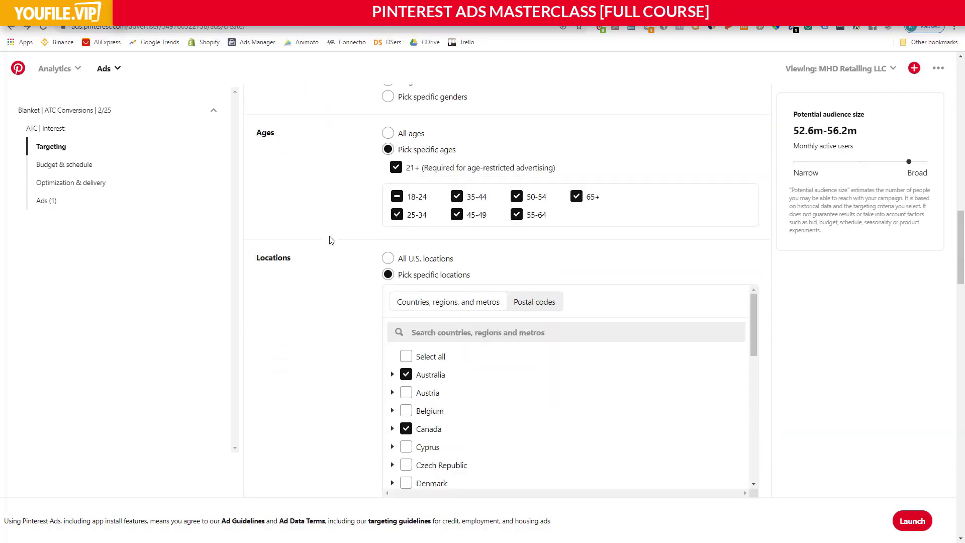
pyautogui.scroll(14, 354, 321)
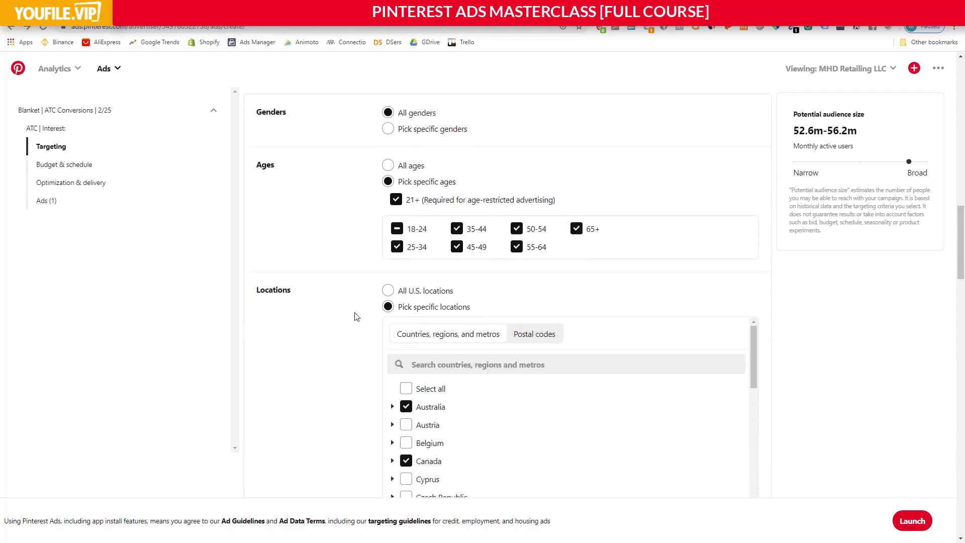
pyautogui.scroll(3, 353, 308)
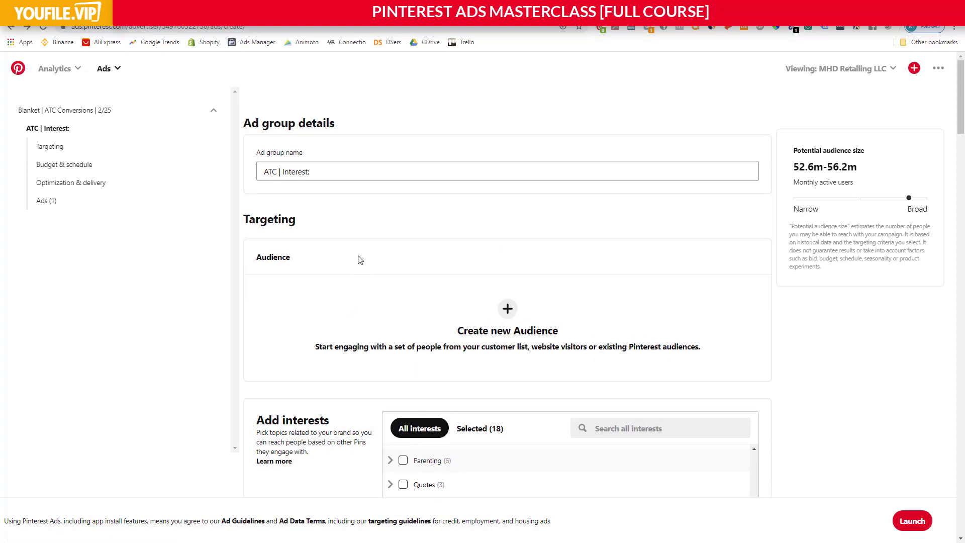
pyautogui.scroll(-1, 363, 254)
pyautogui.scroll(1, 374, 216)
# Try the Traffic objective for the campaign, look through its ad group's targeting, and return the objective to Conversions.
pyautogui.click(88, 109)
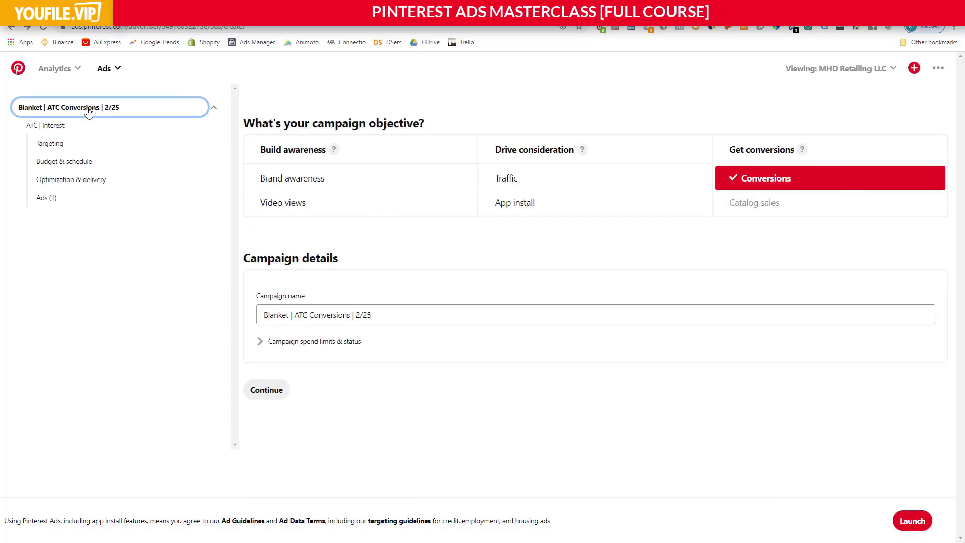
pyautogui.click(512, 180)
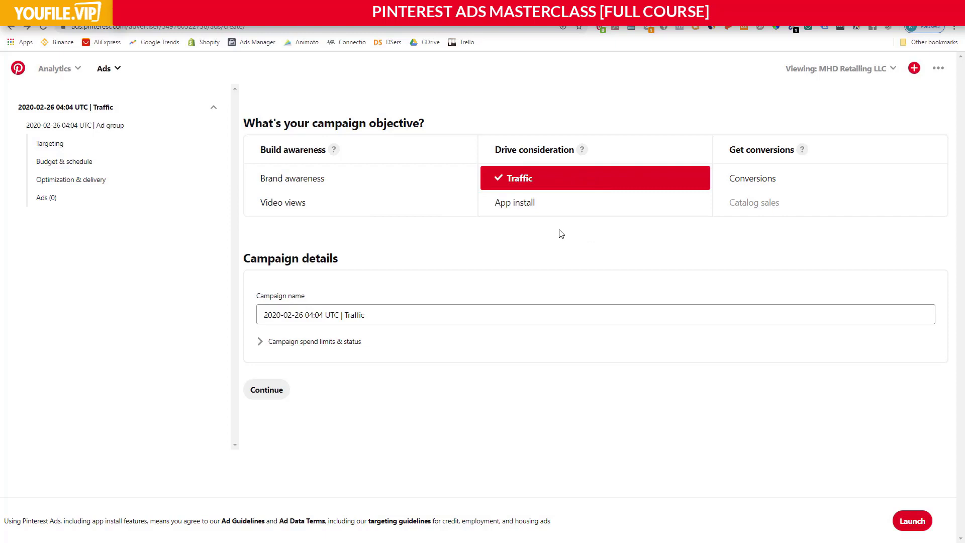
pyautogui.moveTo(752, 201)
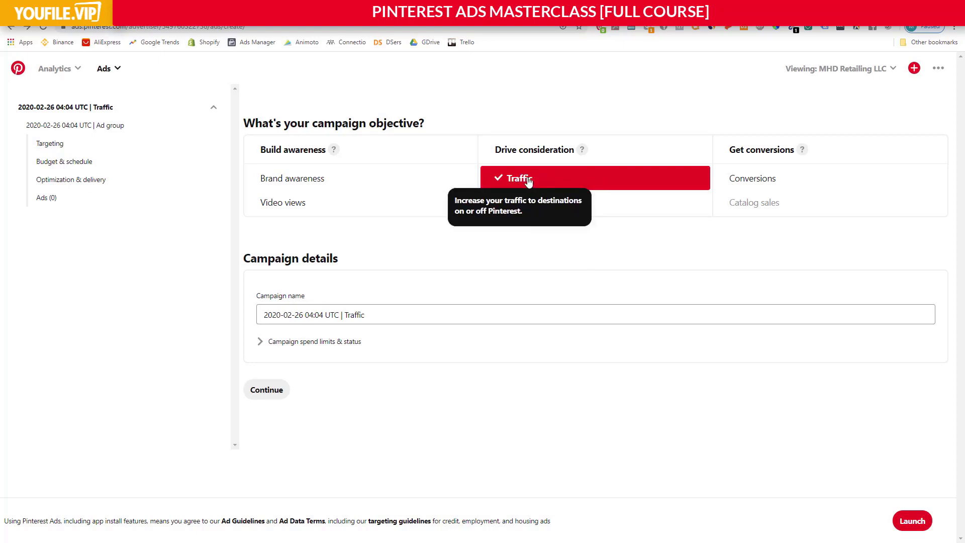
pyautogui.click(100, 127)
pyautogui.scroll(-9, 370, 252)
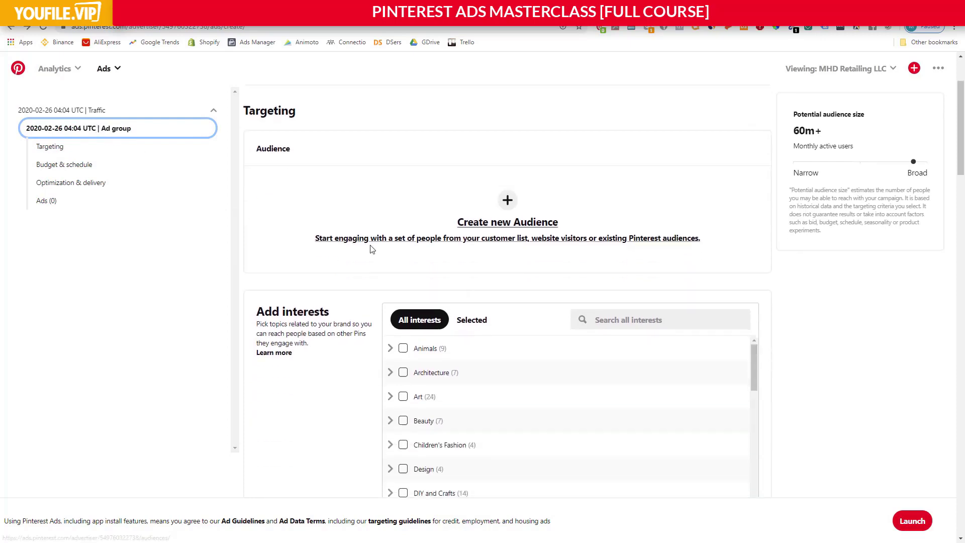
pyautogui.scroll(8, 382, 256)
pyautogui.scroll(-2, 382, 271)
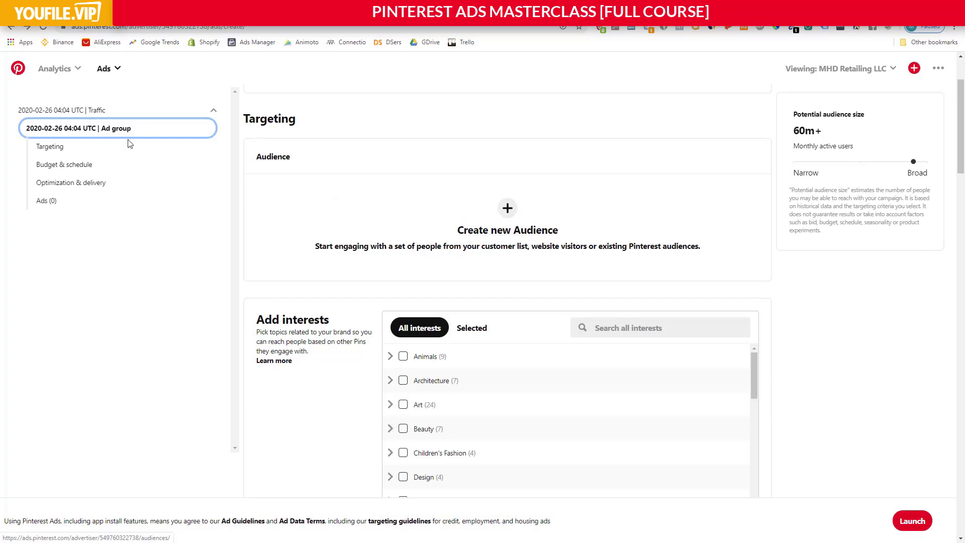
pyautogui.click(94, 110)
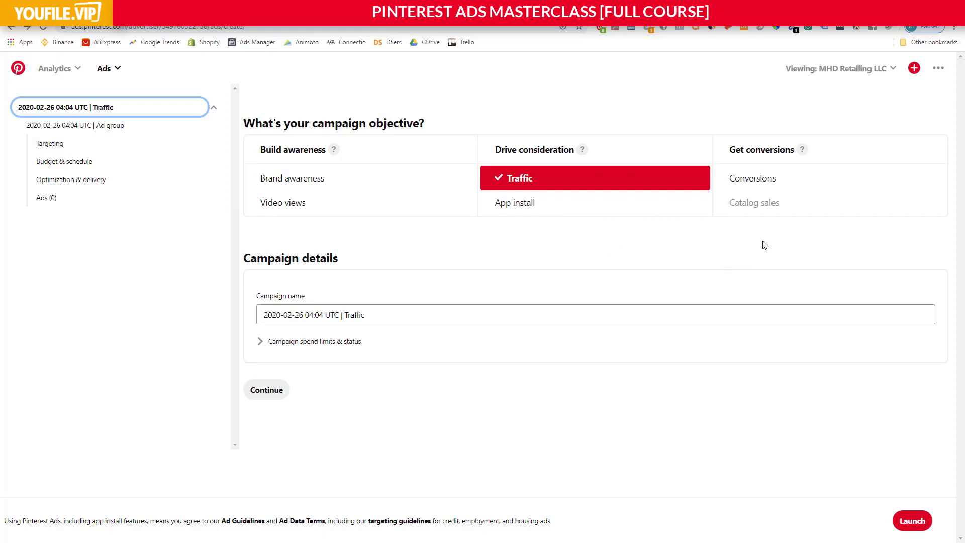
pyautogui.click(761, 186)
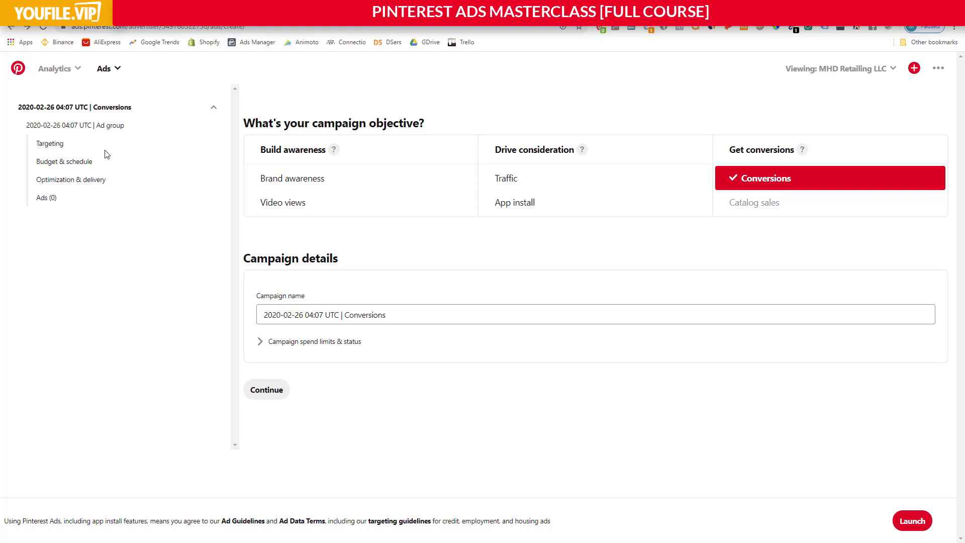
# Review the Conversions and Catalog sales objective hints, and look through the ad group's audience and interest targeting.
pyautogui.moveTo(831, 177)
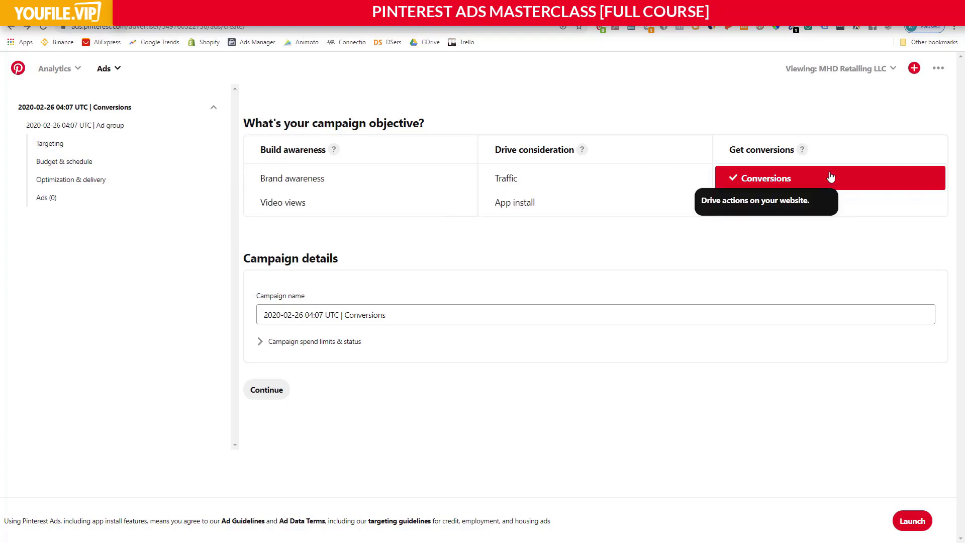
pyautogui.moveTo(735, 202)
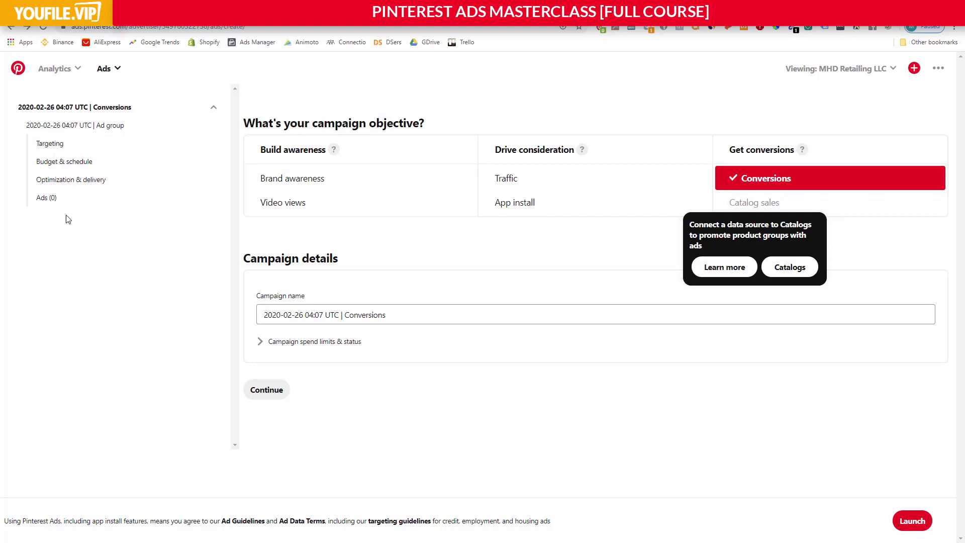
pyautogui.click(70, 128)
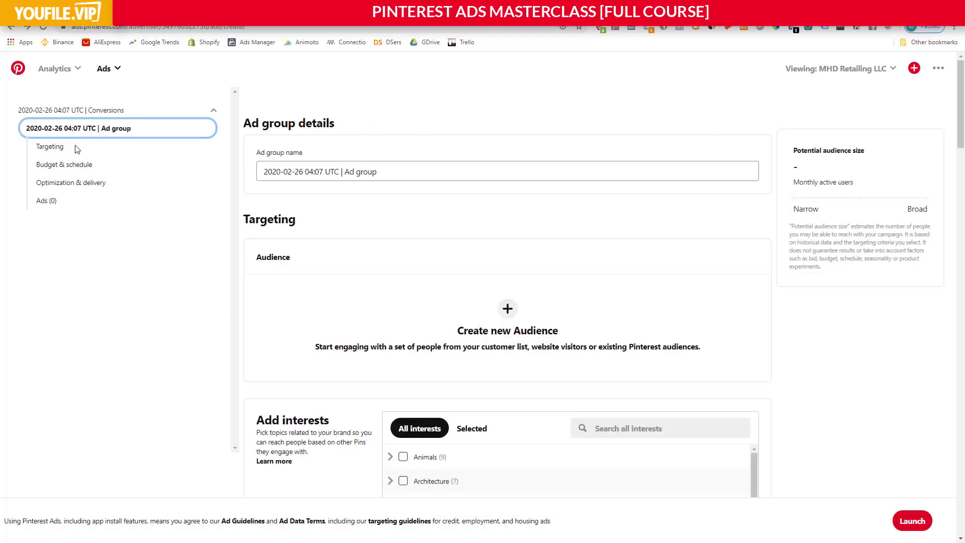
pyautogui.scroll(-5, 364, 284)
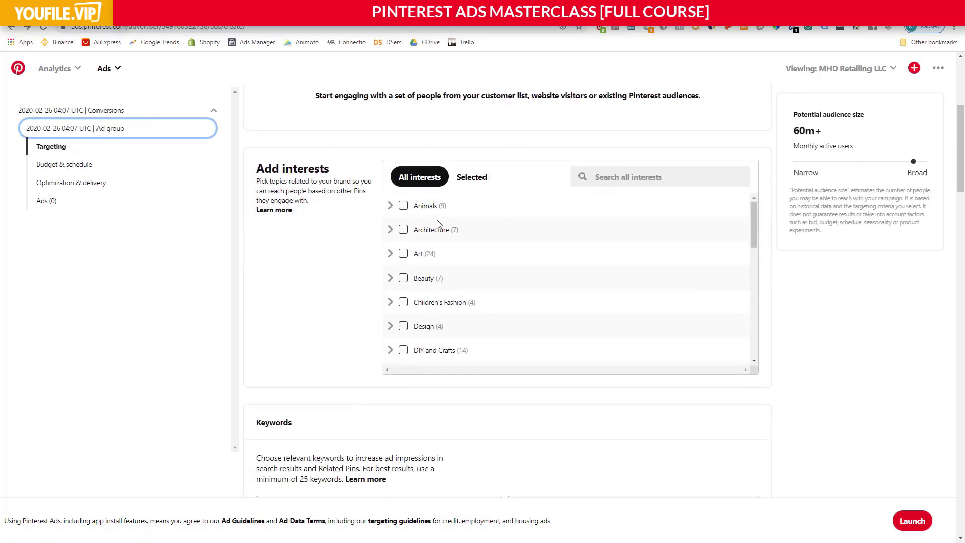
pyautogui.scroll(-5, 369, 335)
pyautogui.scroll(5, 416, 251)
pyautogui.scroll(2, 342, 173)
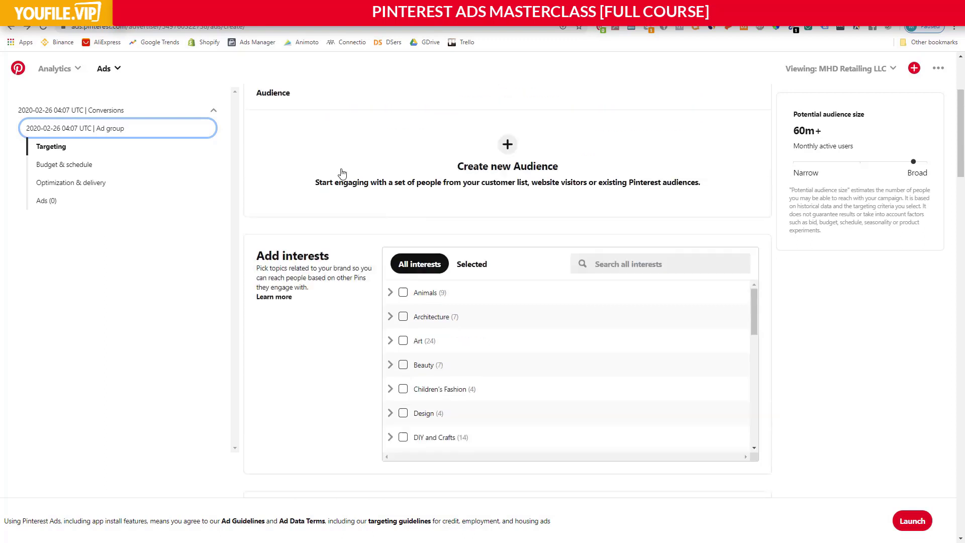
pyautogui.scroll(4, 336, 224)
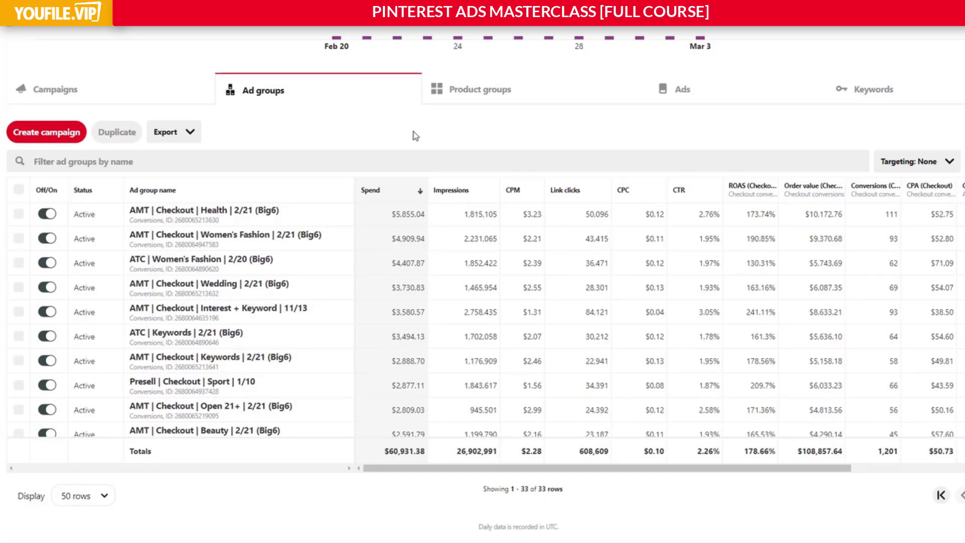
# Examine the ad groups report: the daily spend chart's first days by objective and the performance table through its lowest-spending ad groups.
pyautogui.scroll(1, 416, 136)
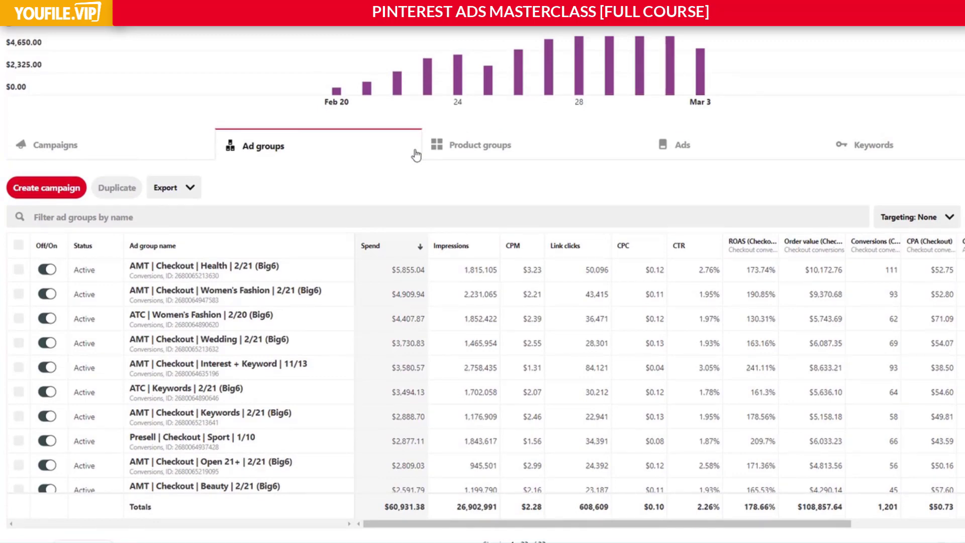
pyautogui.scroll(1, 416, 156)
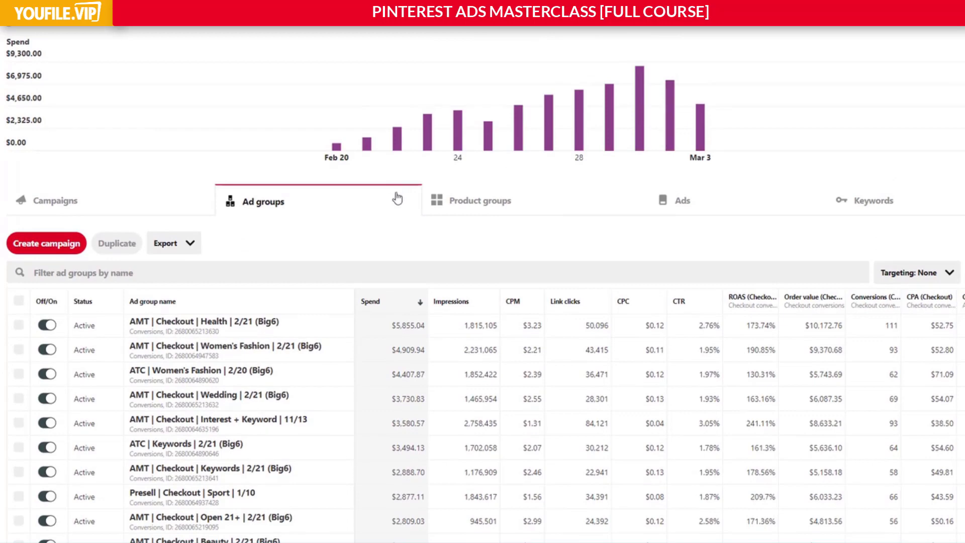
pyautogui.scroll(2, 402, 204)
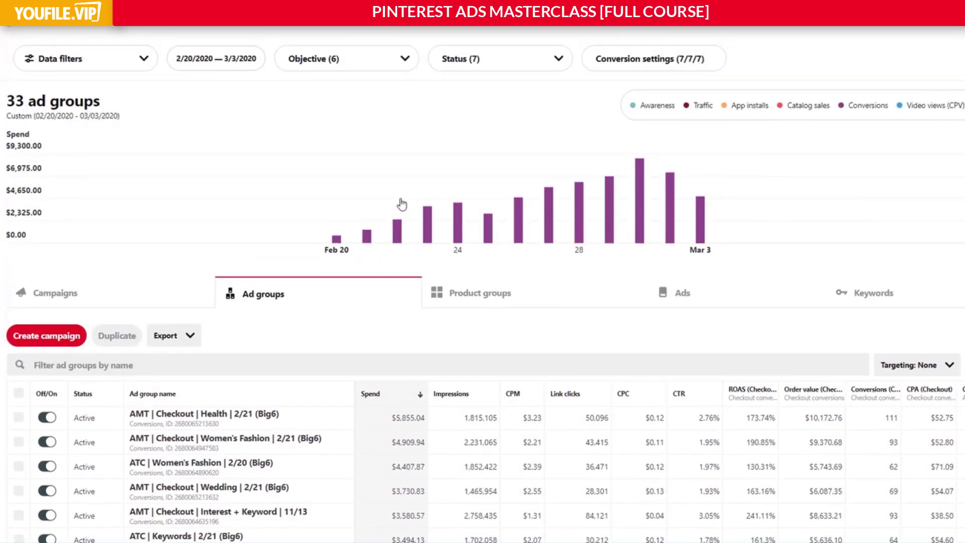
pyautogui.moveTo(405, 215)
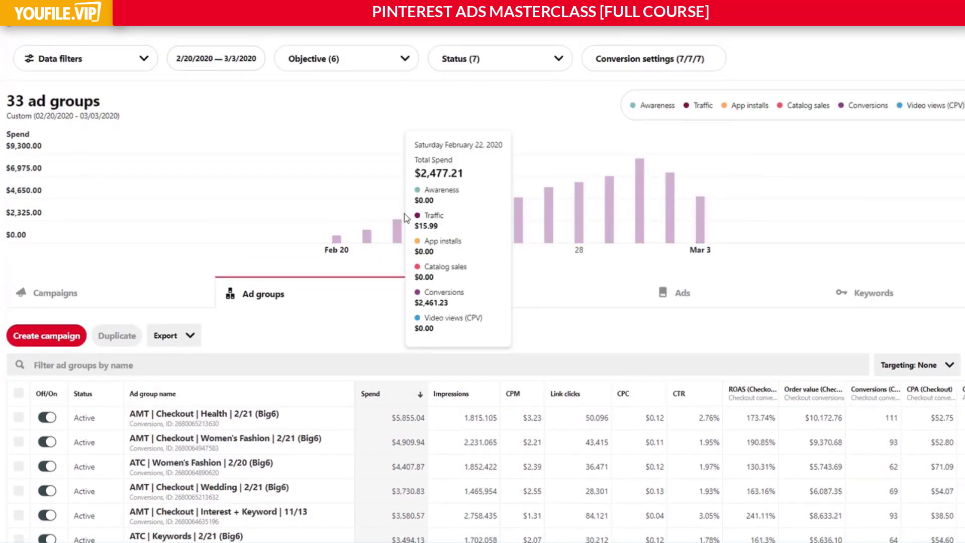
pyautogui.moveTo(338, 247)
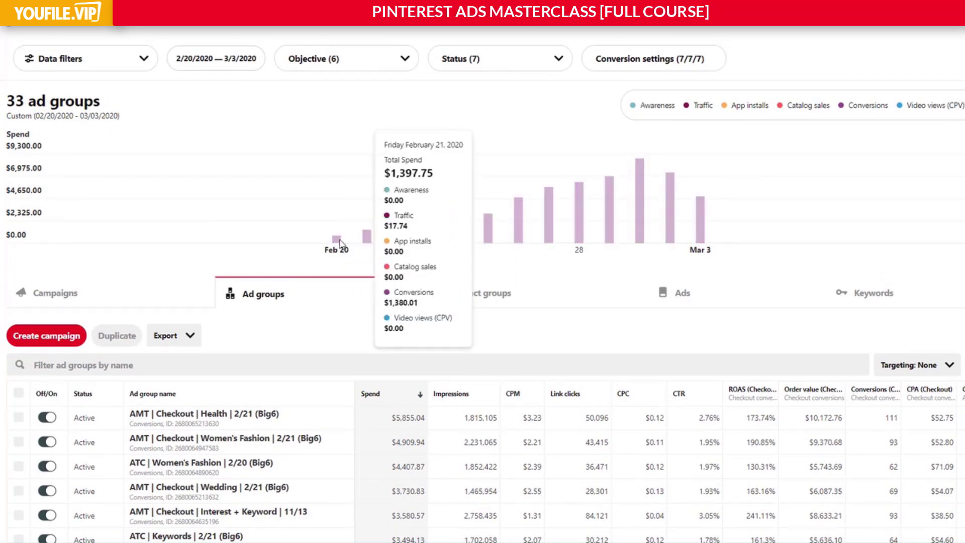
pyautogui.moveTo(380, 247)
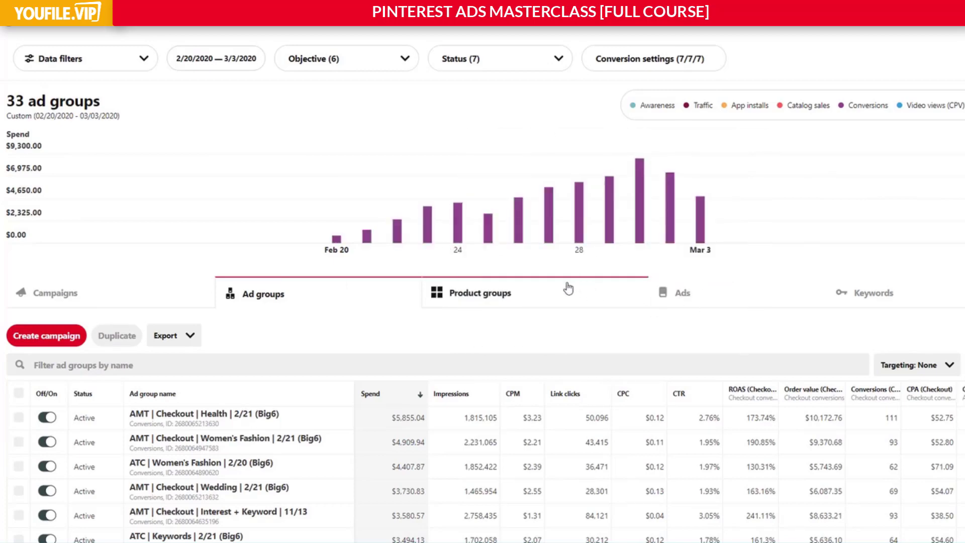
pyautogui.scroll(-2, 567, 287)
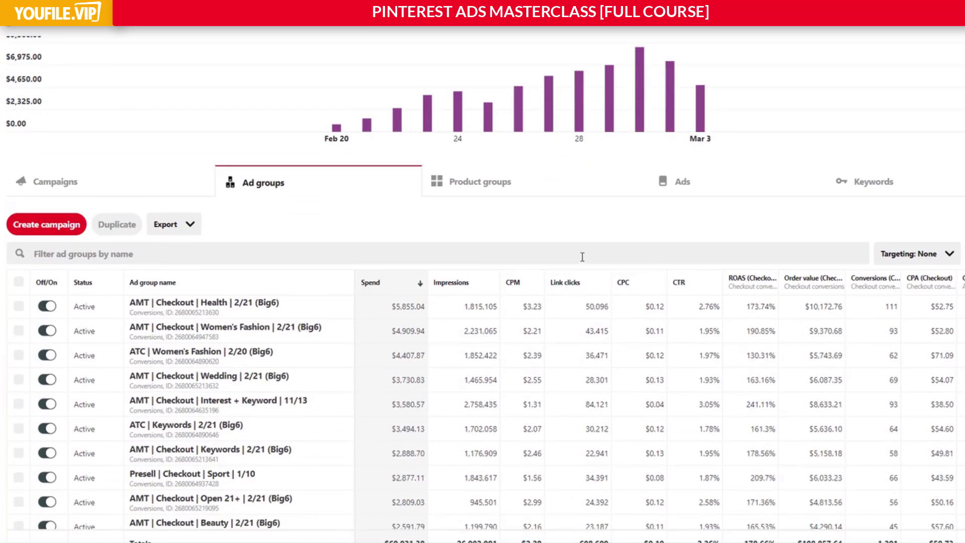
pyautogui.scroll(-1, 578, 246)
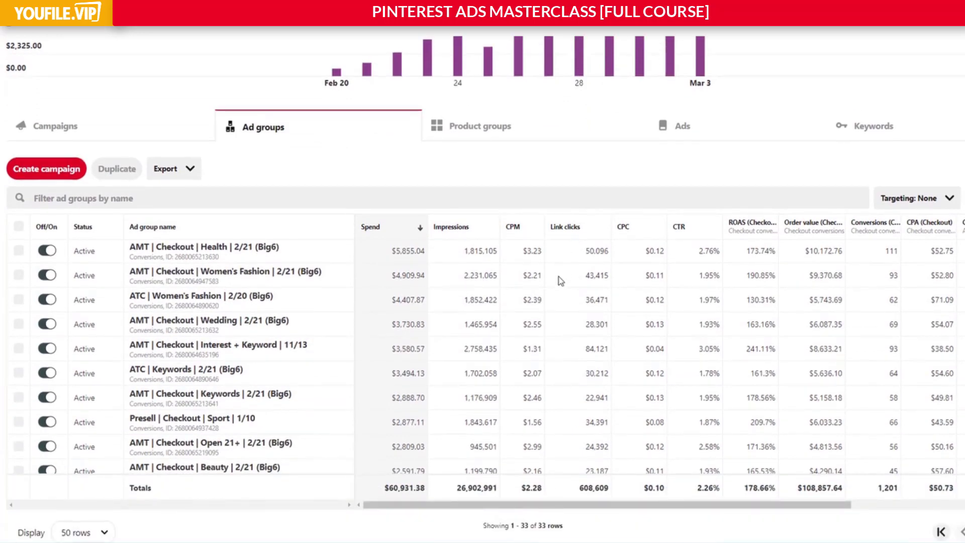
pyautogui.scroll(-5, 614, 294)
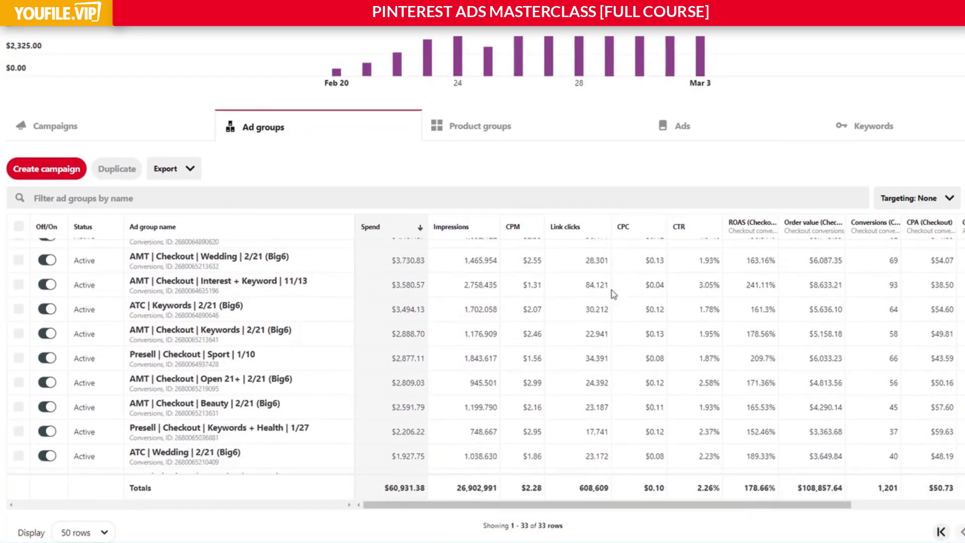
pyautogui.scroll(-8, 612, 296)
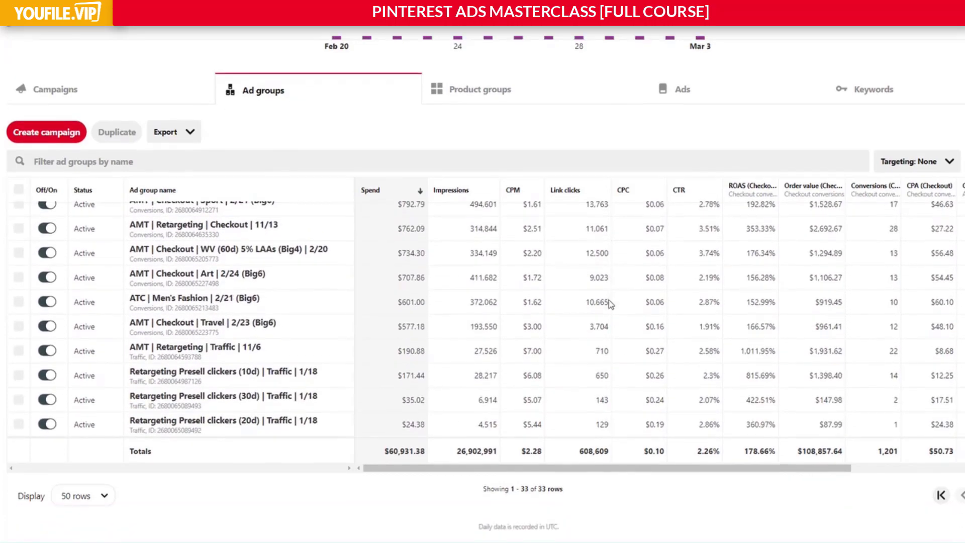
pyautogui.scroll(10, 610, 335)
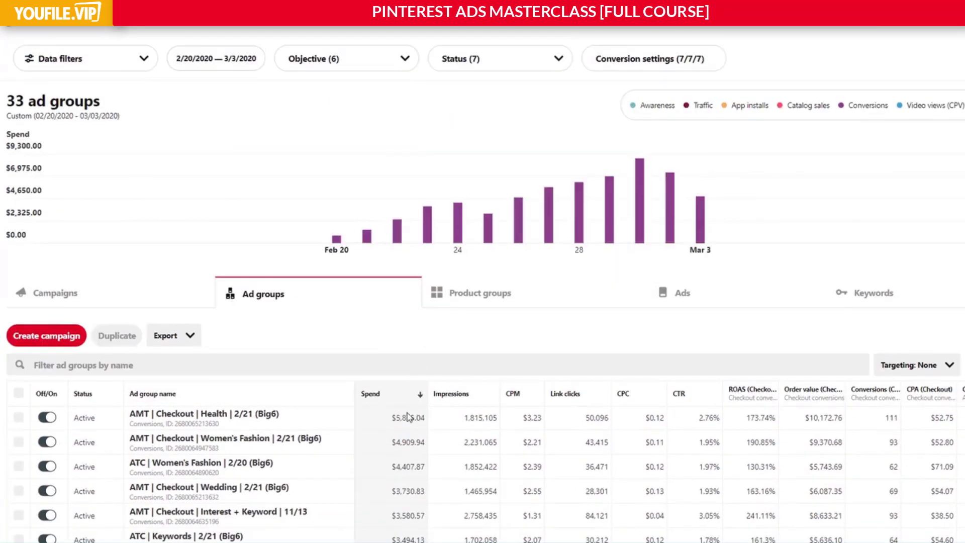
# Break down the ad groups' performance table by Gender targeting.
pyautogui.scroll(-3, 422, 392)
pyautogui.scroll(-3, 413, 405)
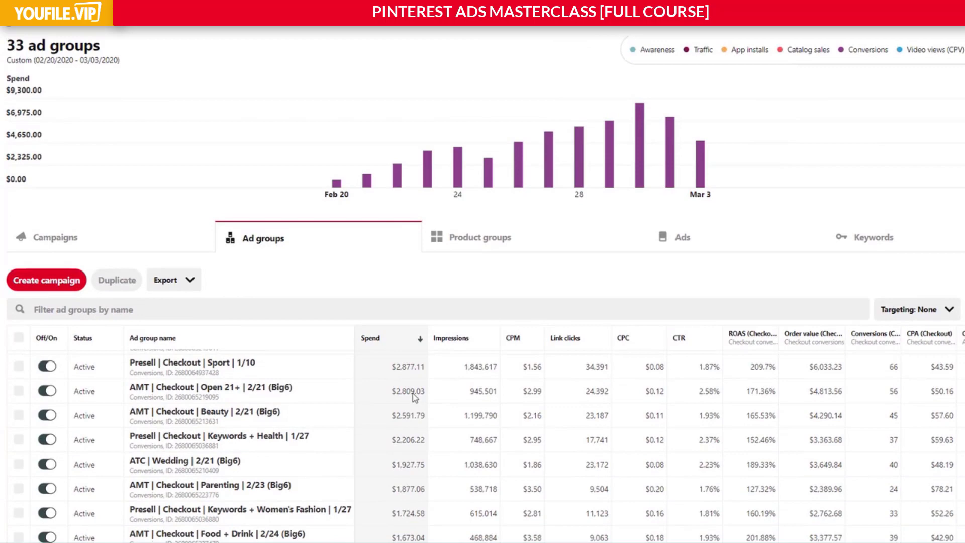
pyautogui.scroll(-5, 402, 270)
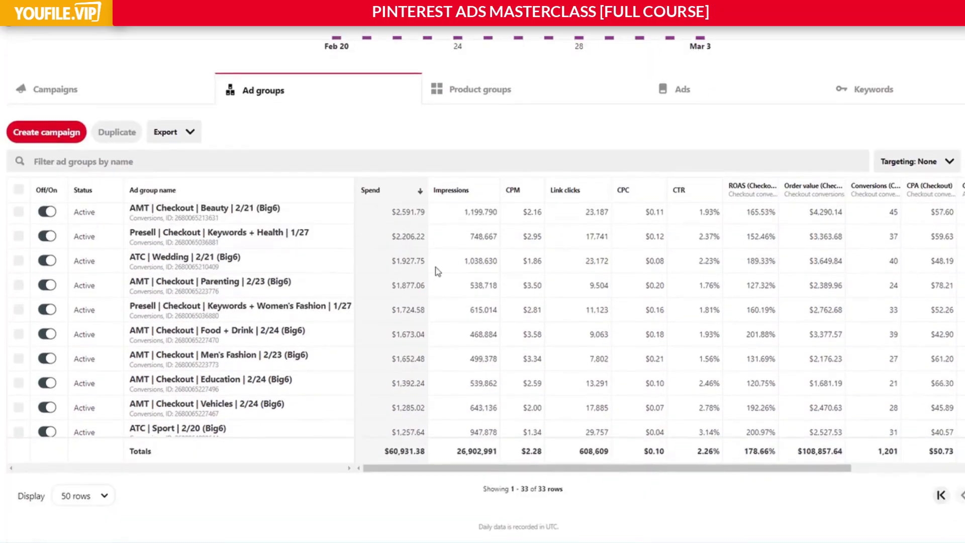
pyautogui.click(914, 166)
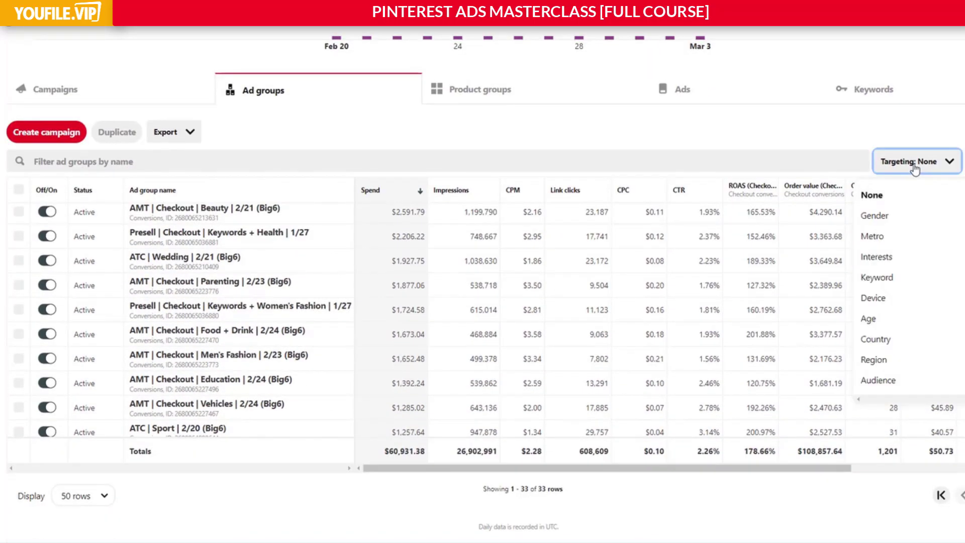
pyautogui.click(875, 215)
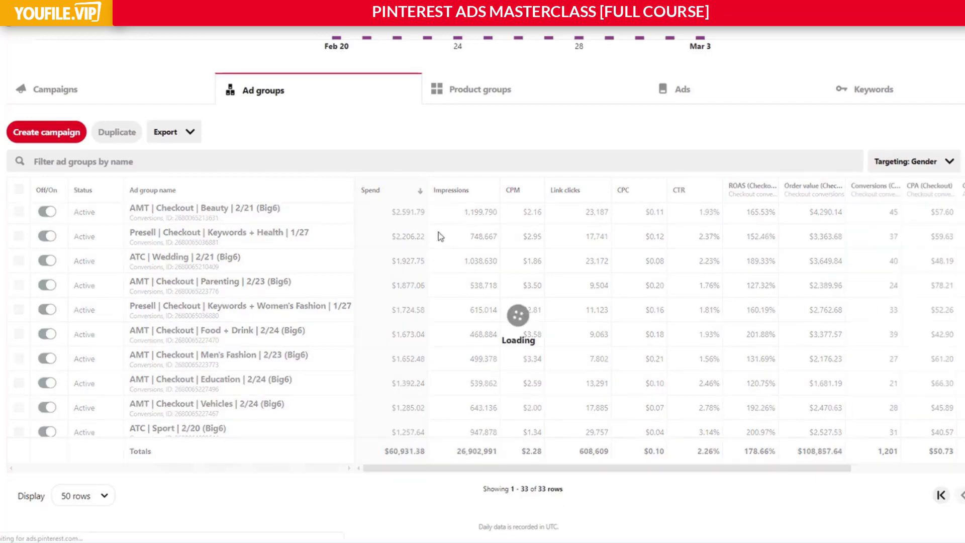
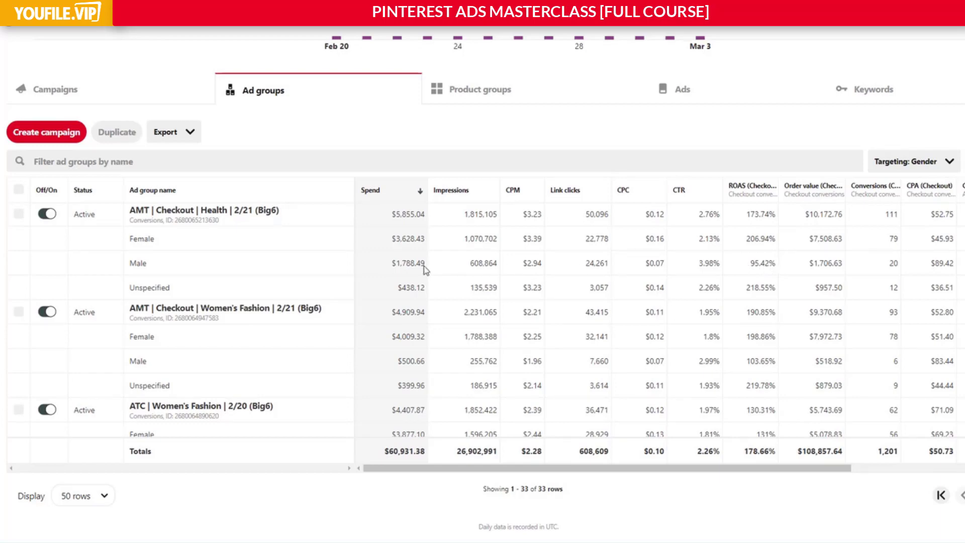
# Examine the Male row of the AMT | Checkout | Health ad group from spend to order value, briefly selecting the ad group.
pyautogui.moveTo(391, 264); pyautogui.dragTo(791, 269)
pyautogui.click(790, 269)
pyautogui.click(20, 216)
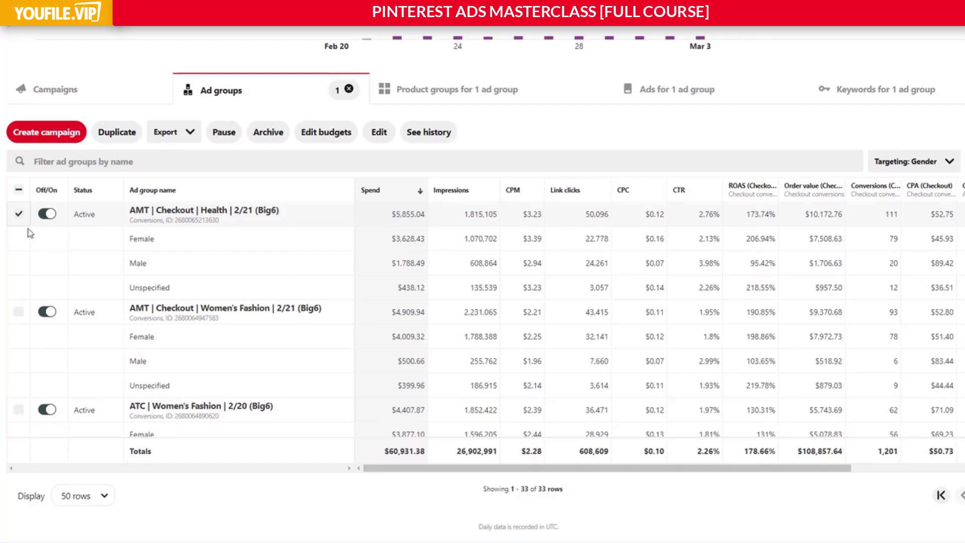
pyautogui.click(20, 215)
# Compare the gender rows of the top-spending ad groups, focusing on the Male row's spend through ROAS in AMT | Checkout | Women's Fashion.
pyautogui.scroll(-3, 400, 297)
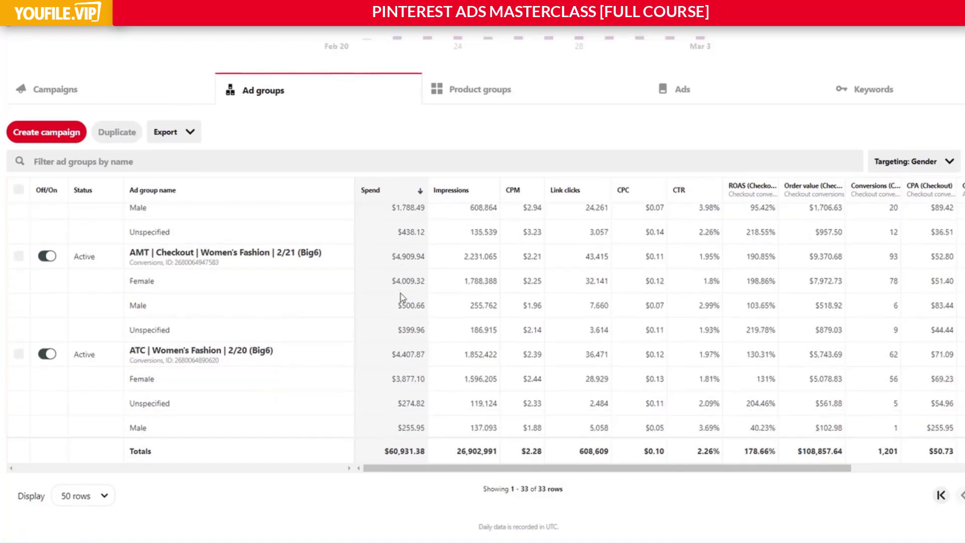
pyautogui.scroll(1, 400, 296)
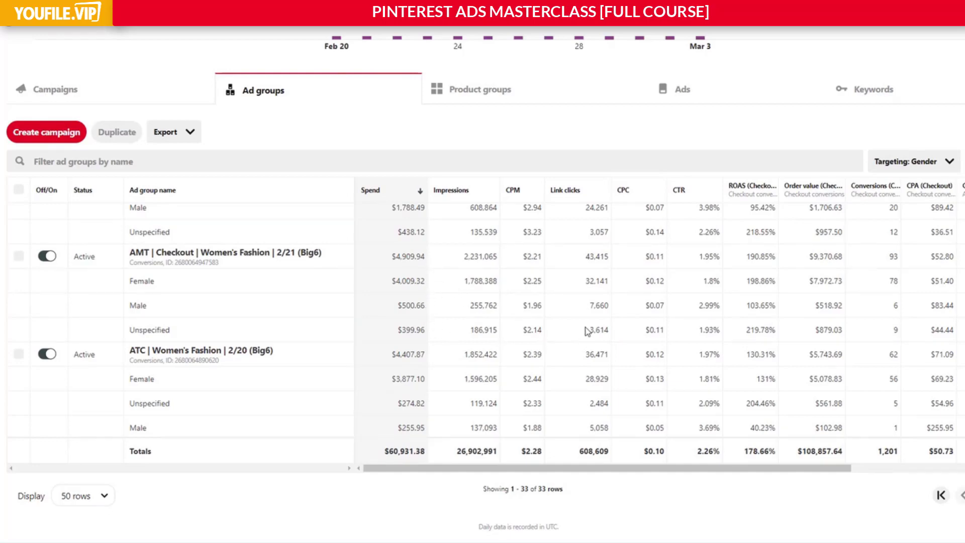
pyautogui.scroll(-2, 446, 314)
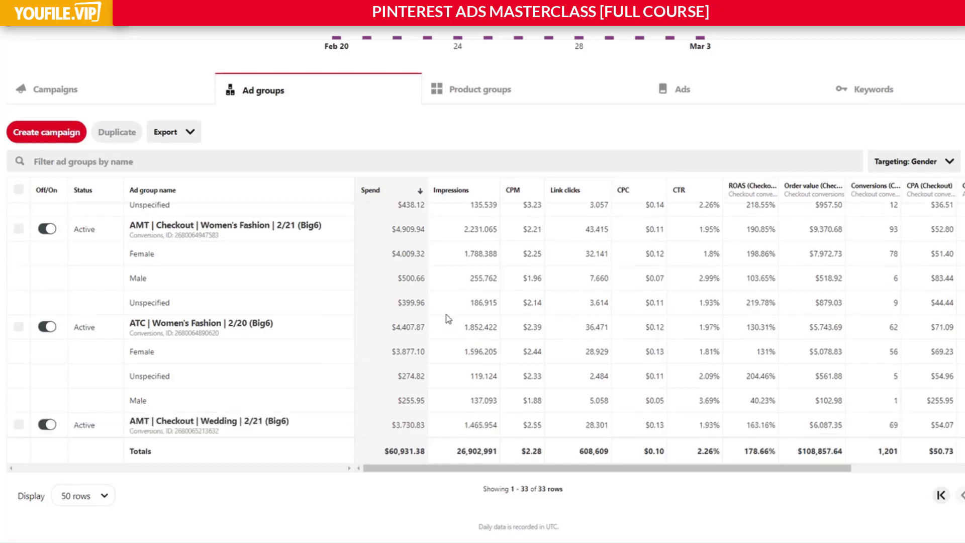
pyautogui.scroll(2, 446, 316)
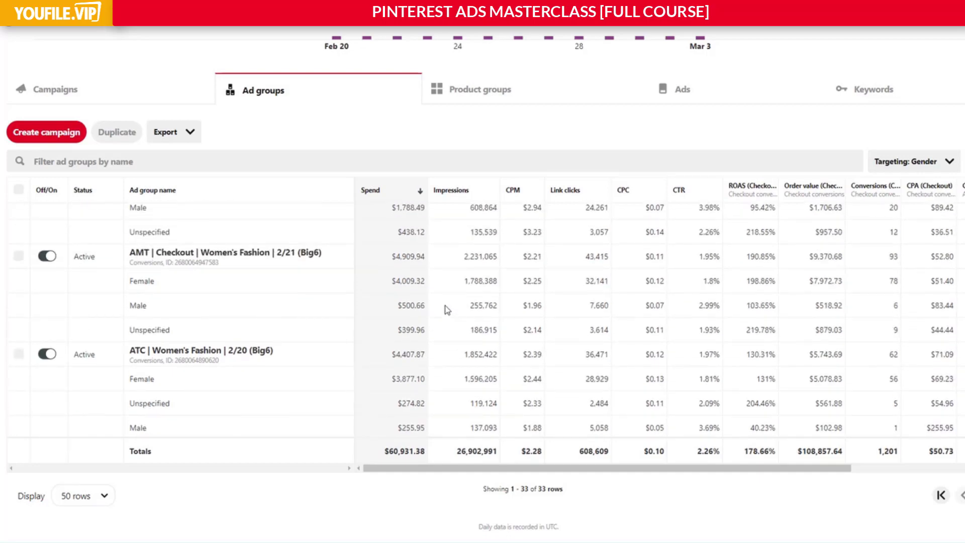
pyautogui.scroll(-2, 446, 310)
pyautogui.scroll(4, 447, 309)
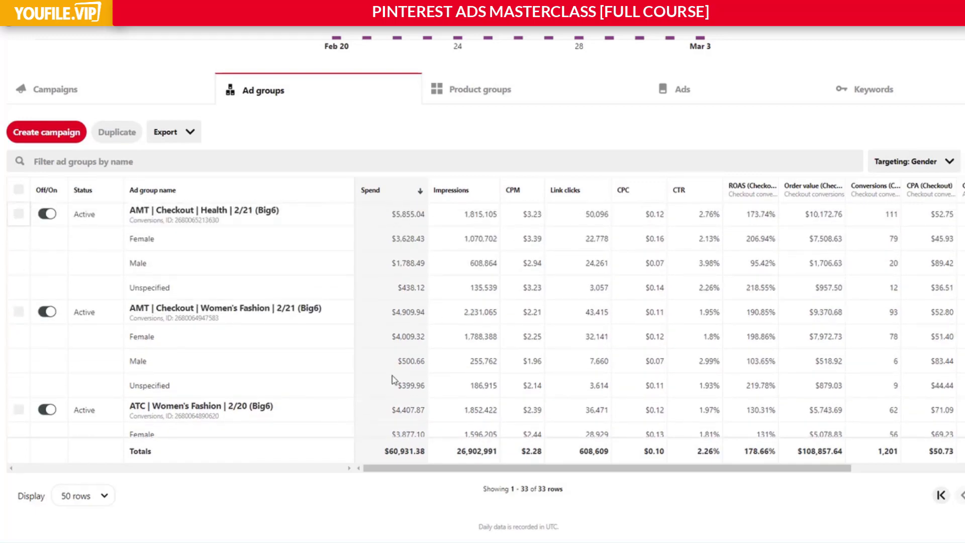
pyautogui.scroll(-4, 394, 381)
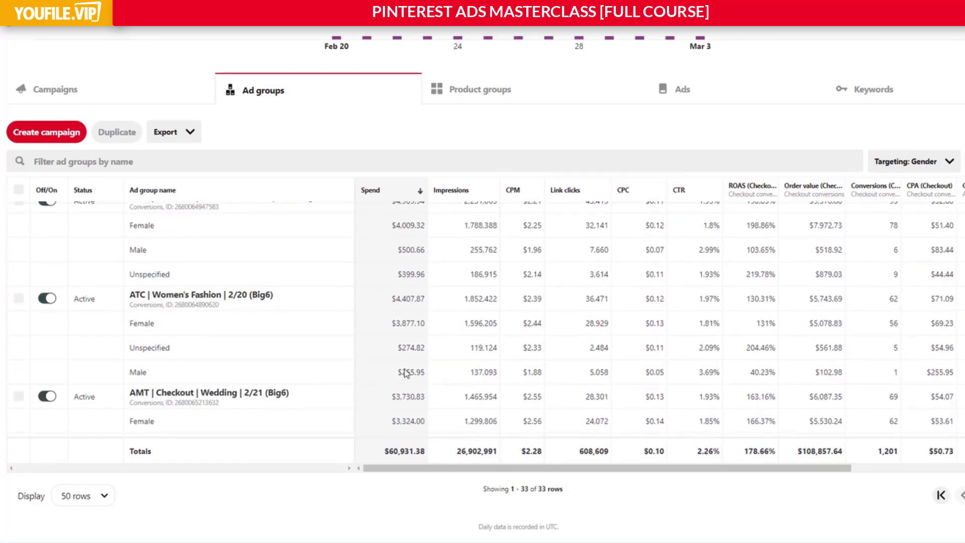
pyautogui.scroll(4, 419, 370)
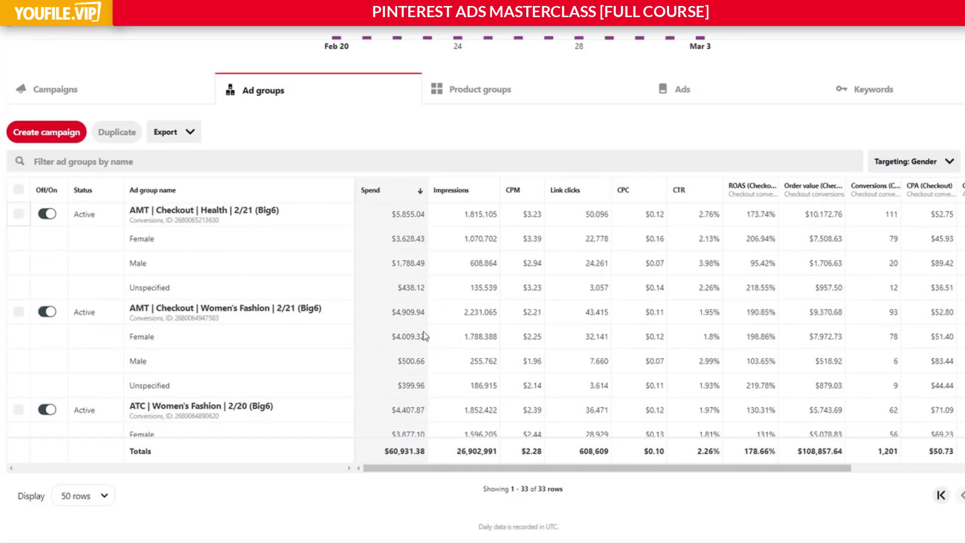
pyautogui.scroll(-2, 425, 342)
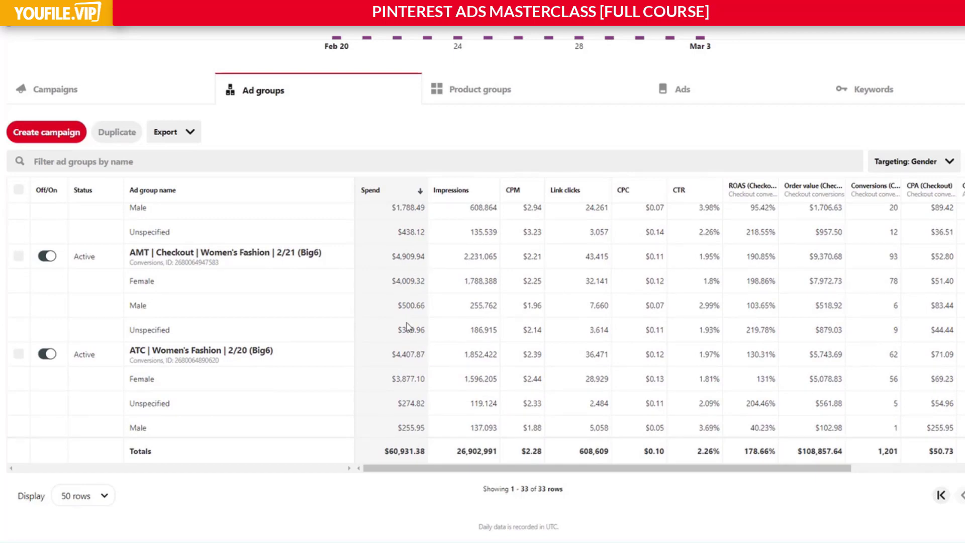
pyautogui.scroll(-2, 397, 284)
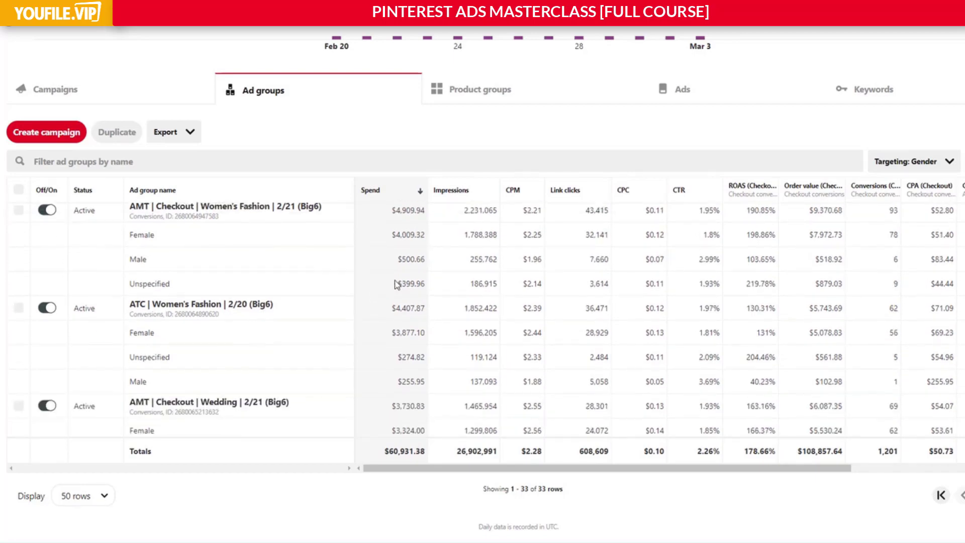
pyautogui.scroll(2, 417, 271)
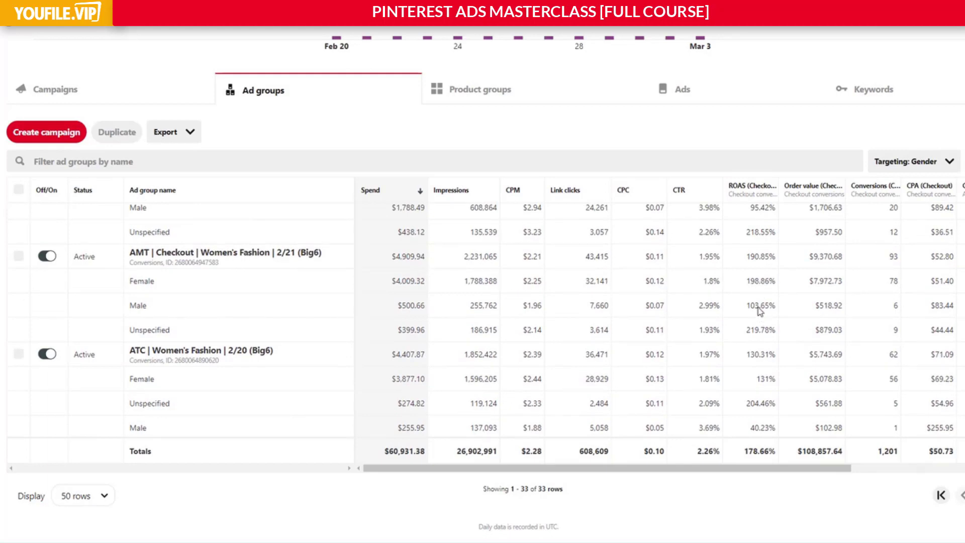
pyautogui.moveTo(772, 305); pyautogui.dragTo(392, 309)
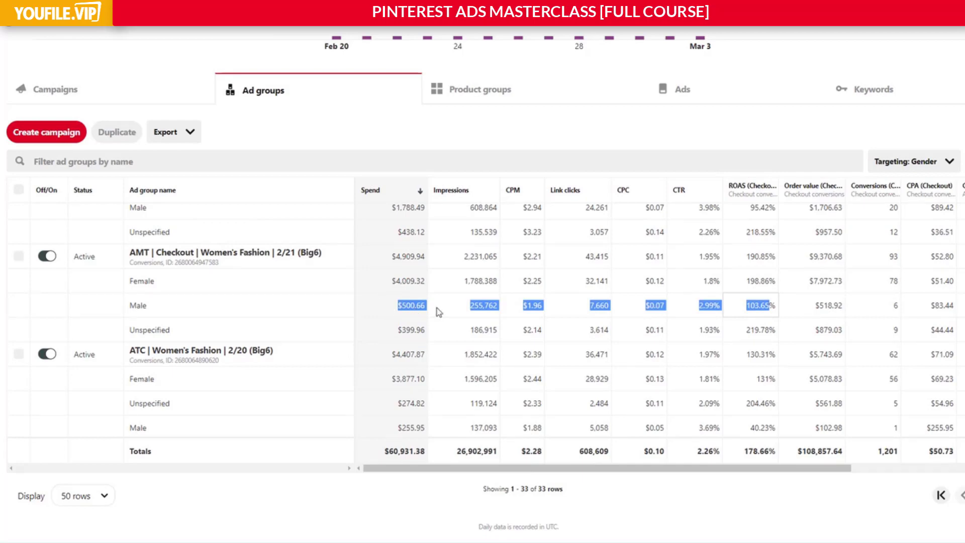
pyautogui.click(748, 310)
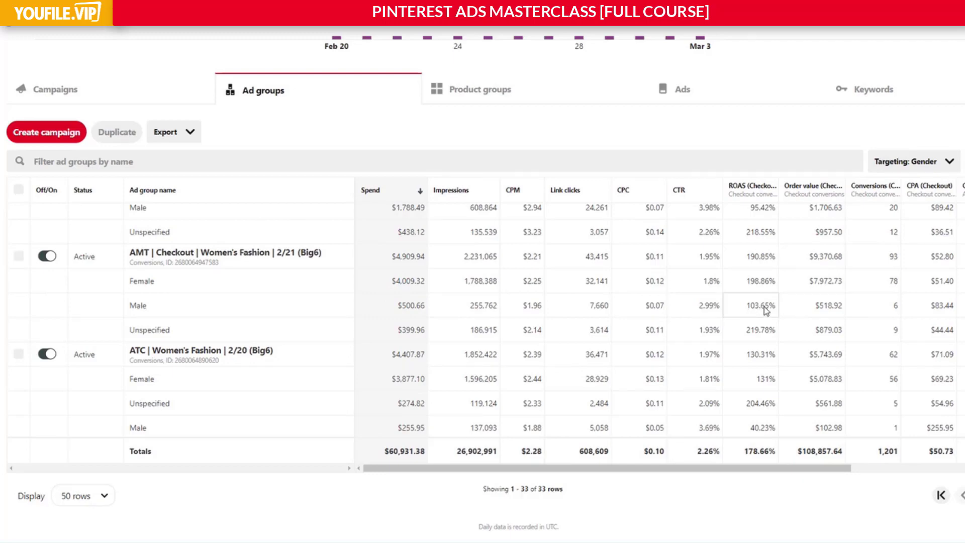
# Examine the Female row of ATC | Women's Fashion: spend through ROAS, checkout conversions and add-to-cart conversions.
pyautogui.scroll(-1, 766, 310)
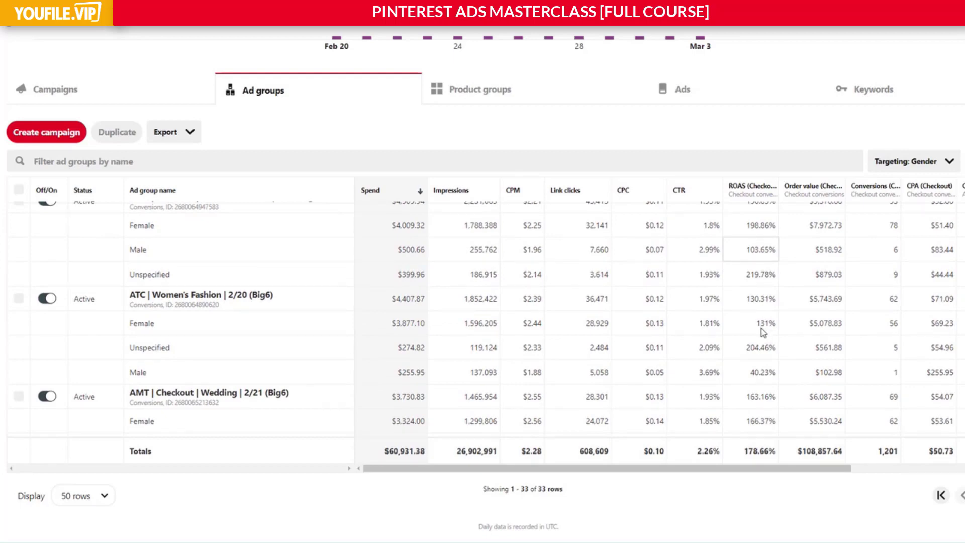
pyautogui.moveTo(776, 325); pyautogui.dragTo(740, 329)
pyautogui.moveTo(740, 329); pyautogui.dragTo(386, 330)
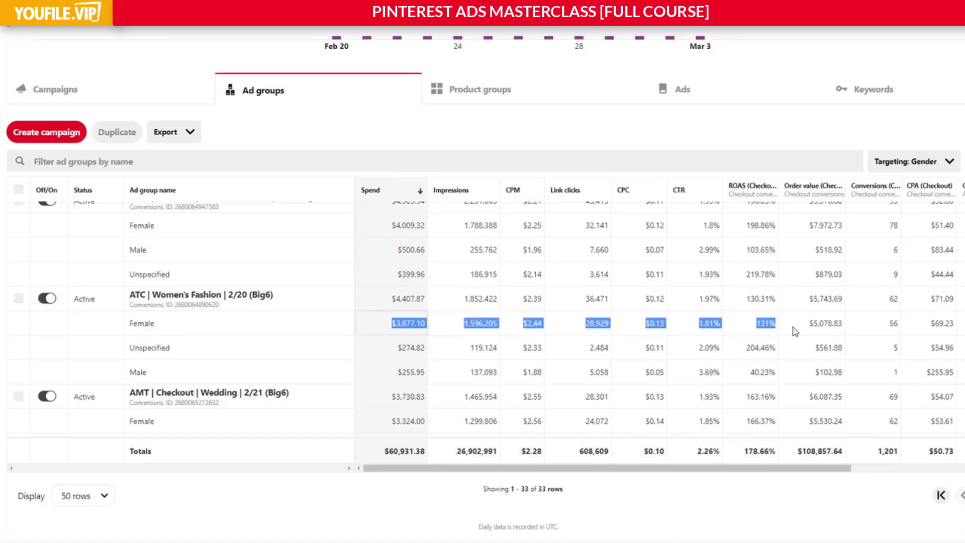
pyautogui.click(789, 327)
pyautogui.doubleClick(901, 331)
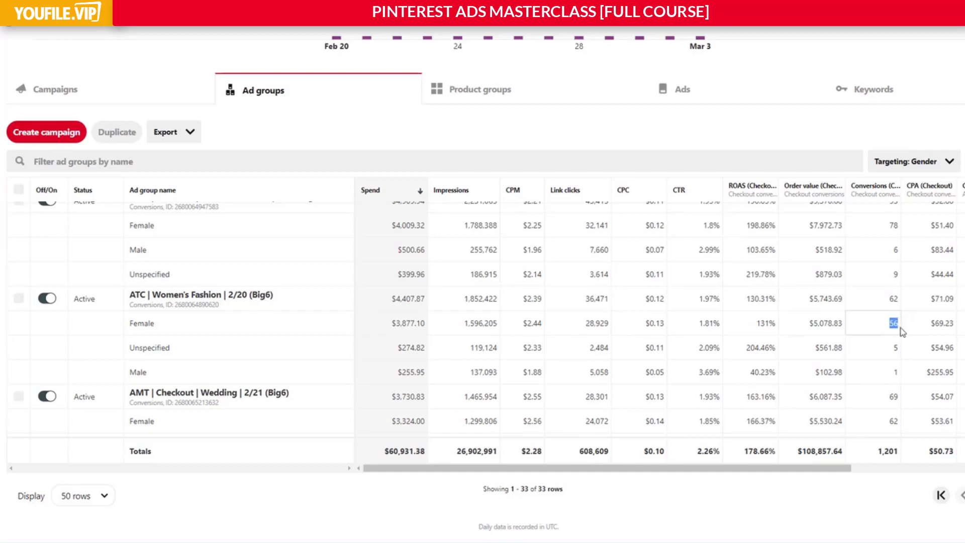
pyautogui.moveTo(834, 467); pyautogui.dragTo(901, 467)
pyautogui.click(916, 327)
pyautogui.doubleClick(915, 326)
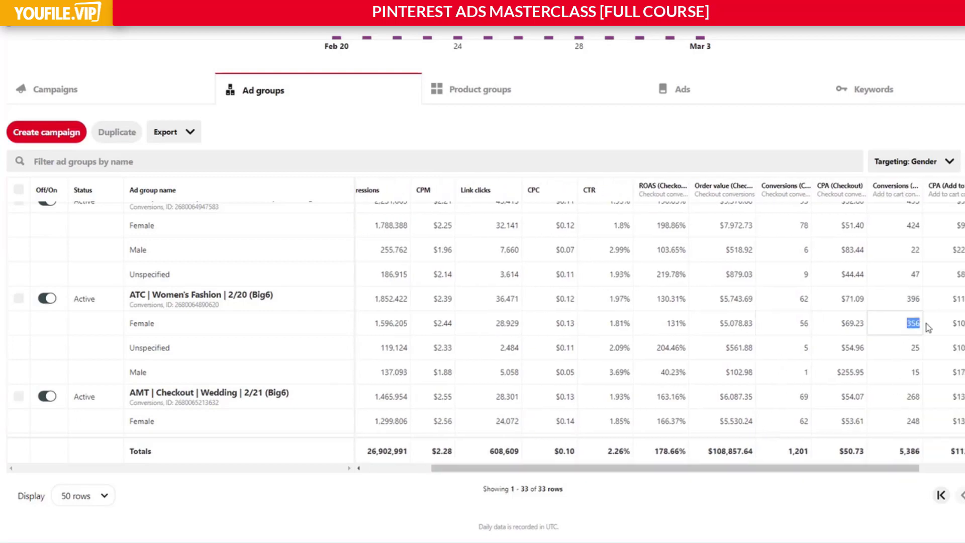
# Compare the ATC | Women's Fashion Female row's impressions, clicks and checkout results with its add-to-cart conversions and CPA.
pyautogui.click(902, 328)
pyautogui.moveTo(903, 328); pyautogui.dragTo(938, 324)
pyautogui.moveTo(372, 328); pyautogui.dragTo(923, 326)
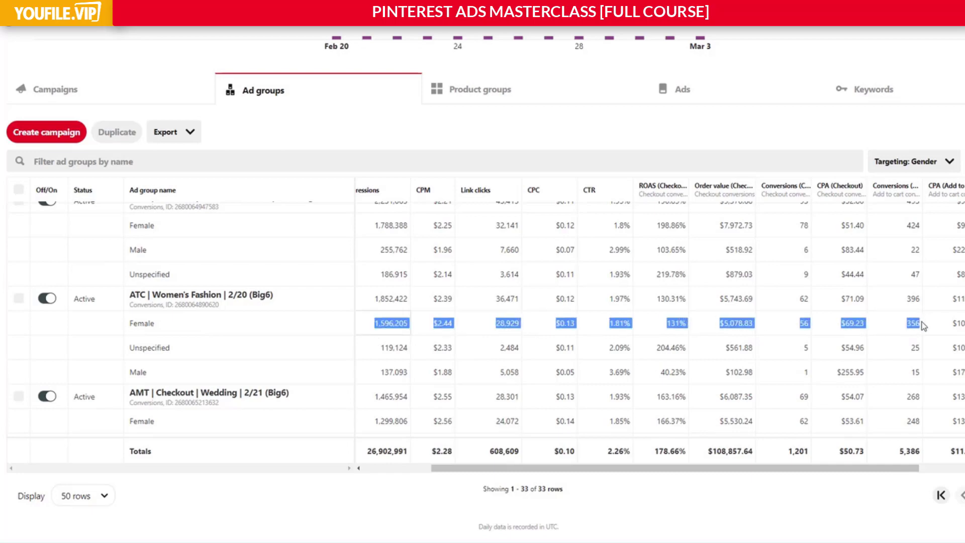
pyautogui.click(923, 326)
pyautogui.moveTo(922, 328); pyautogui.dragTo(837, 333)
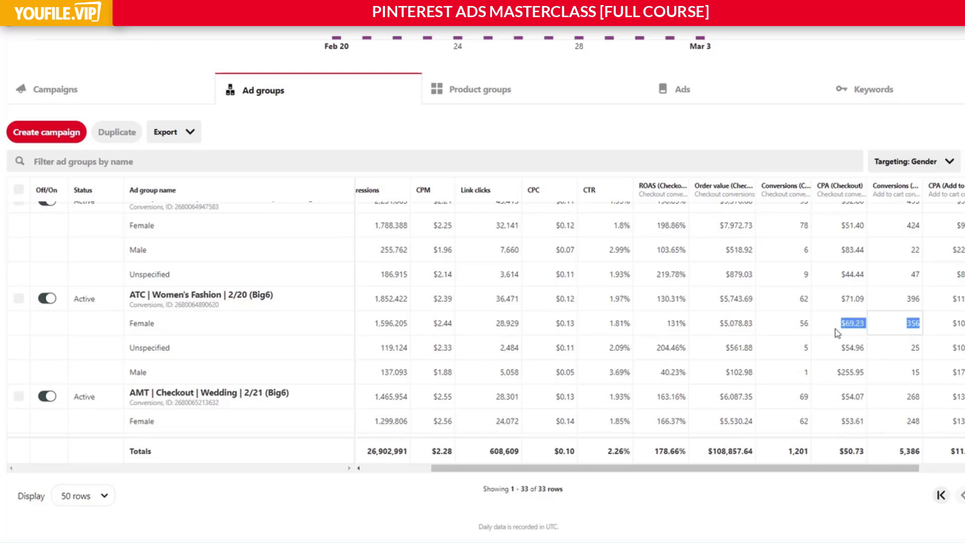
pyautogui.moveTo(742, 327); pyautogui.dragTo(431, 322)
pyautogui.click(477, 326)
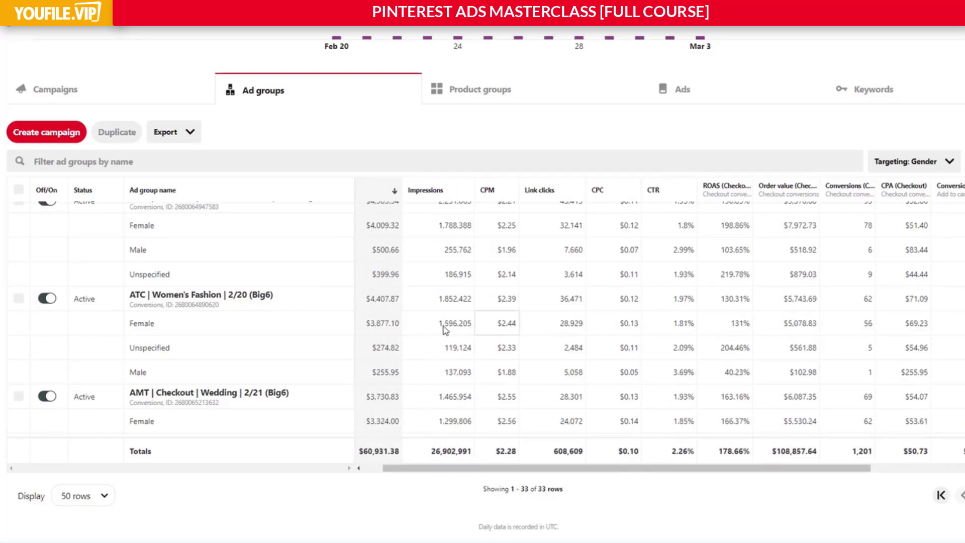
pyautogui.moveTo(490, 324); pyautogui.dragTo(954, 329)
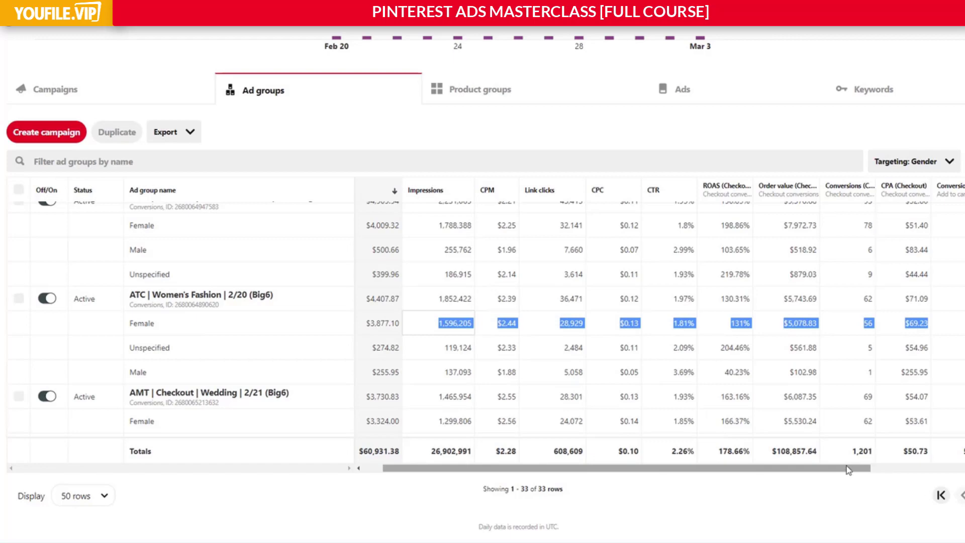
pyautogui.click(850, 326)
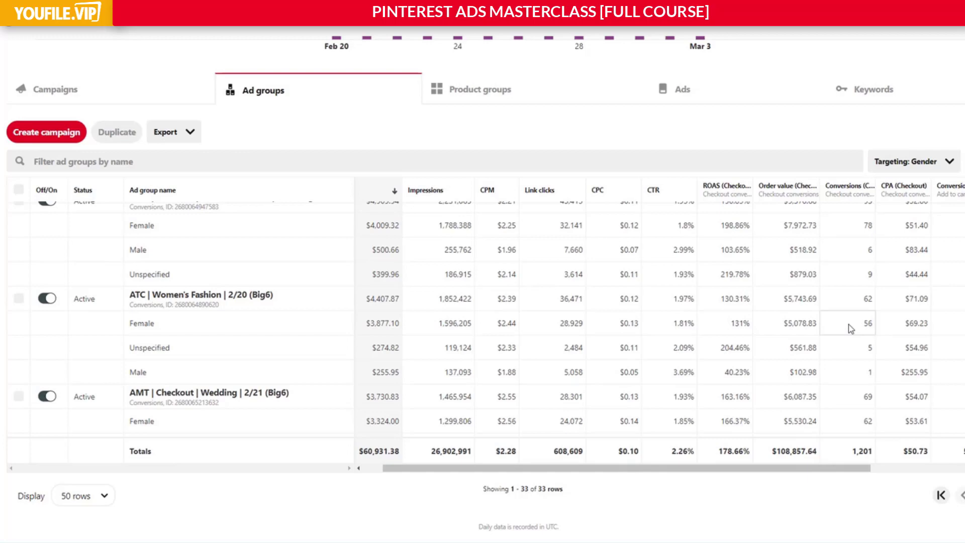
pyautogui.moveTo(838, 470); pyautogui.dragTo(905, 469)
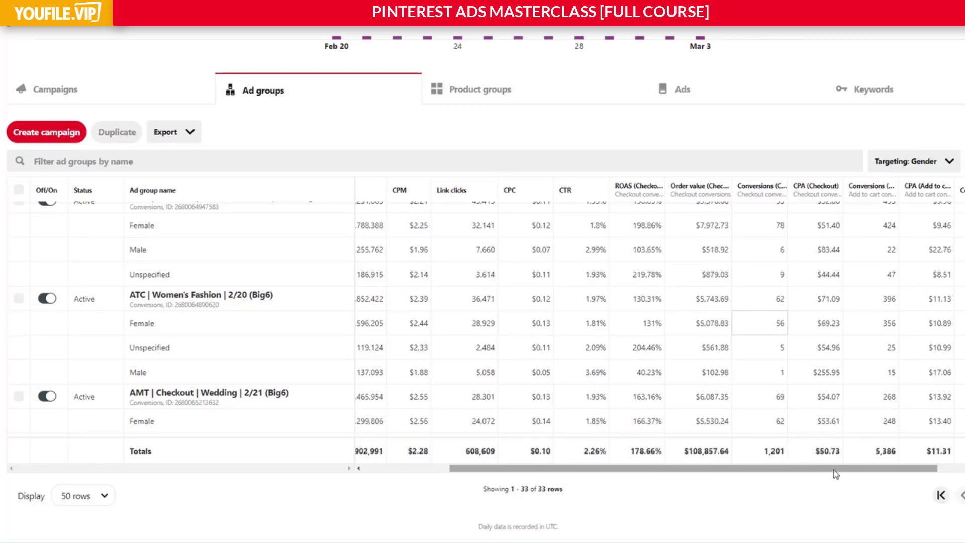
pyautogui.moveTo(844, 467); pyautogui.dragTo(749, 481)
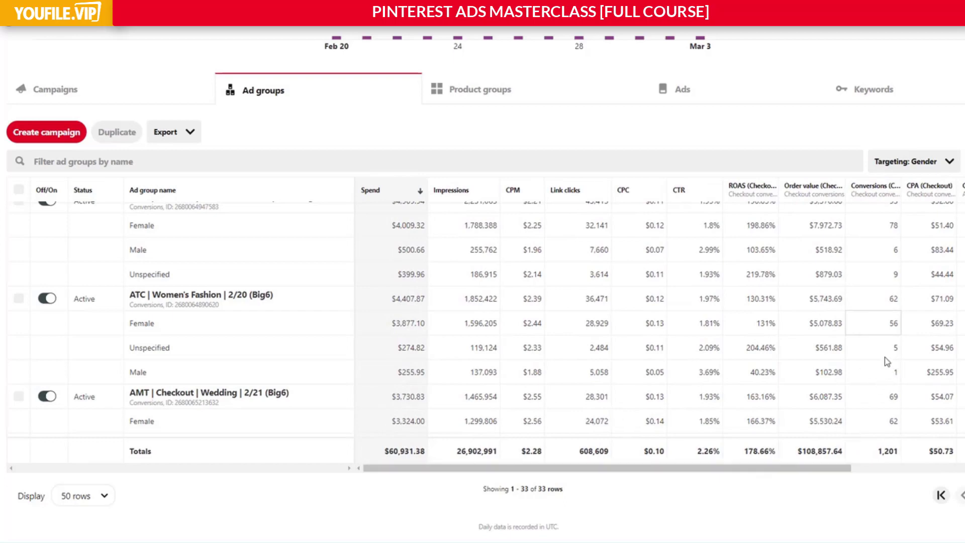
# Examine the Male row's spend through ROAS in ATC | Women's Fashion, and compare it with the Wedding and Interest + Keyword ad groups.
pyautogui.scroll(-1, 884, 357)
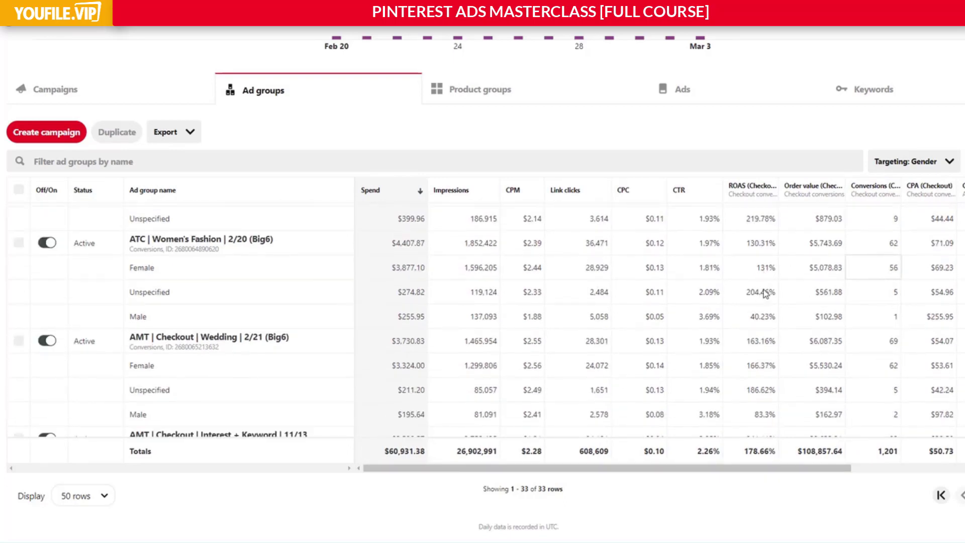
pyautogui.moveTo(769, 317); pyautogui.dragTo(431, 316)
pyautogui.click(663, 322)
pyautogui.moveTo(750, 317); pyautogui.dragTo(782, 320)
pyautogui.click(779, 320)
pyautogui.scroll(-2, 778, 321)
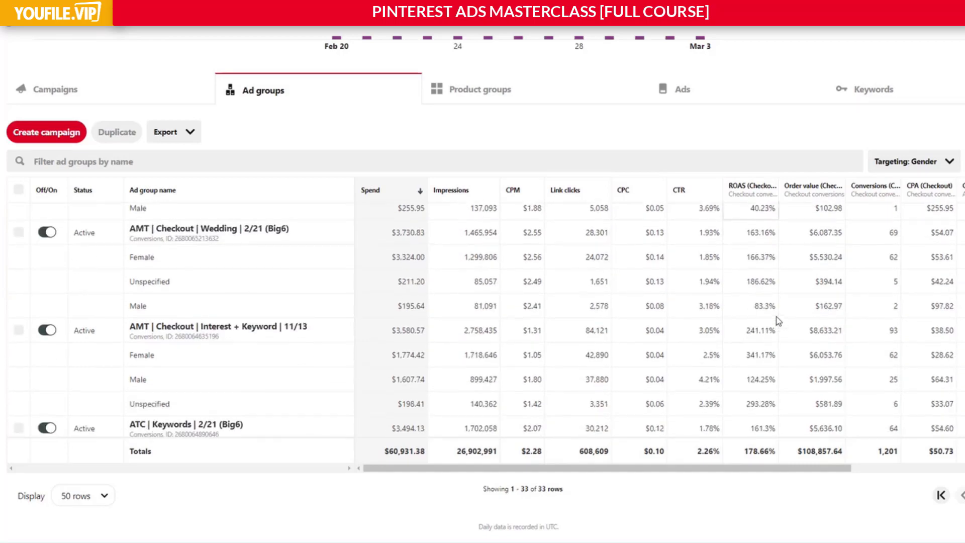
pyautogui.scroll(1, 778, 320)
pyautogui.scroll(-1, 749, 323)
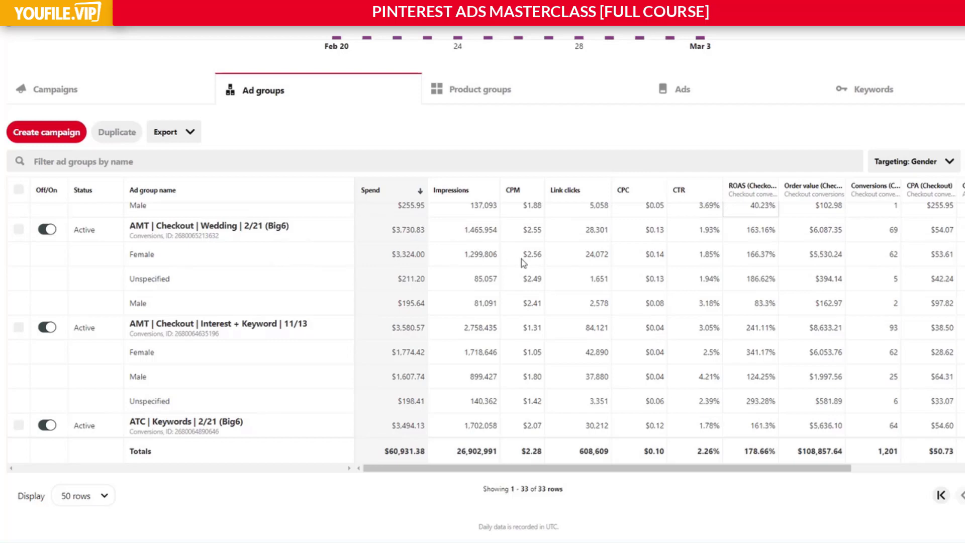
# Compare the table's total CTR and CPC with the gender rows of the higher- and lower-spending ad groups.
pyautogui.doubleClick(704, 452)
pyautogui.click(713, 454)
pyautogui.moveTo(698, 454)
pyautogui.mouseDown()
pyautogui.moveTo(724, 456)
pyautogui.moveTo(693, 462)
pyautogui.moveTo(738, 463)
pyautogui.moveTo(695, 453)
pyautogui.mouseUp()
pyautogui.click(724, 458)
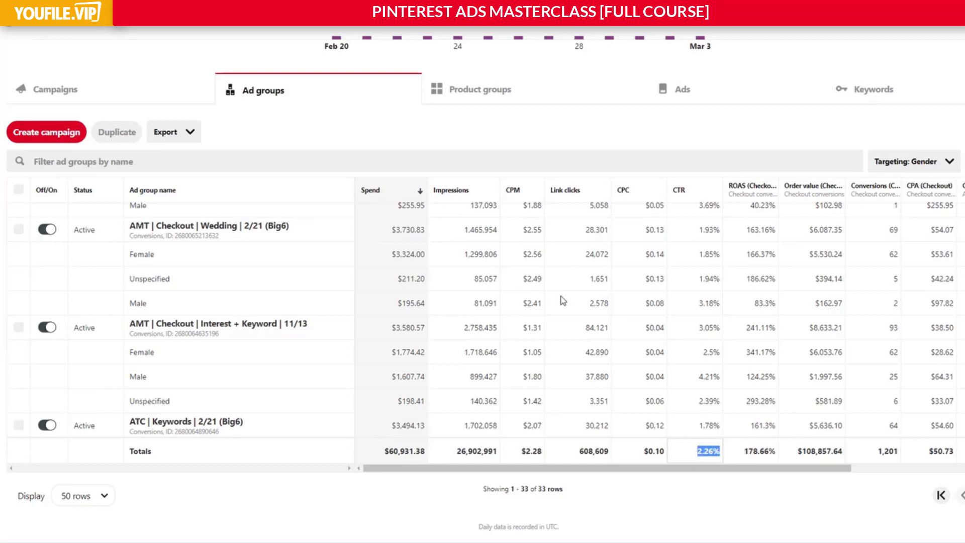
pyautogui.scroll(-10, 563, 301)
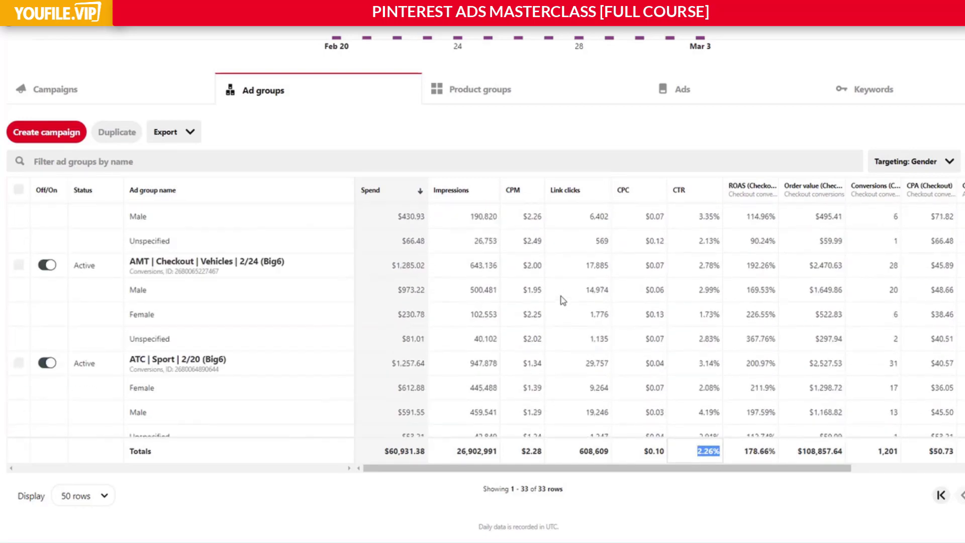
pyautogui.scroll(-5, 562, 300)
pyautogui.scroll(10, 563, 301)
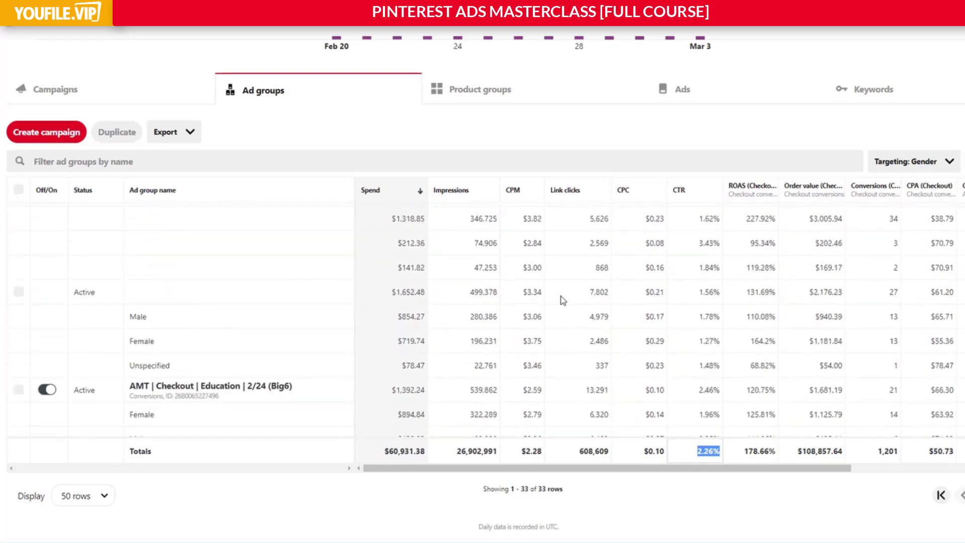
pyautogui.scroll(10, 562, 300)
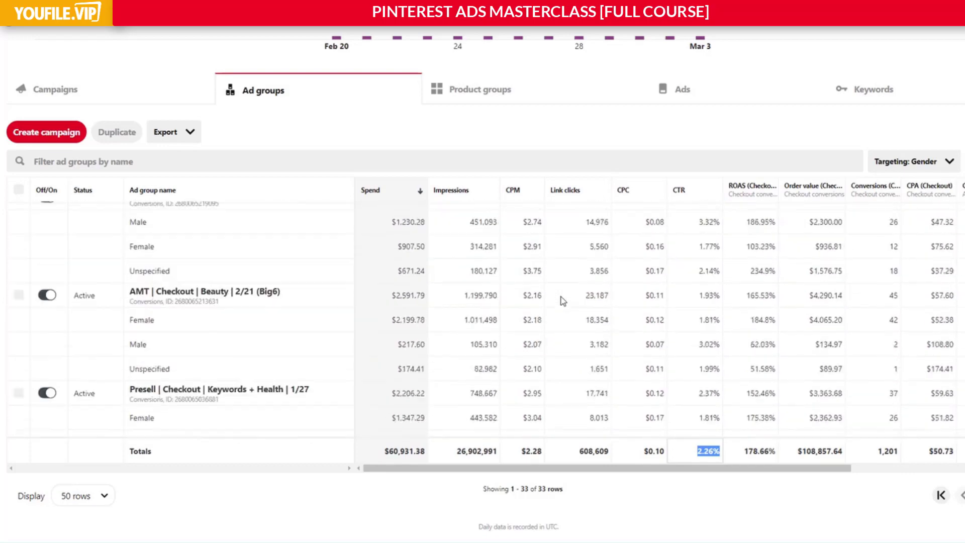
pyautogui.scroll(8, 565, 300)
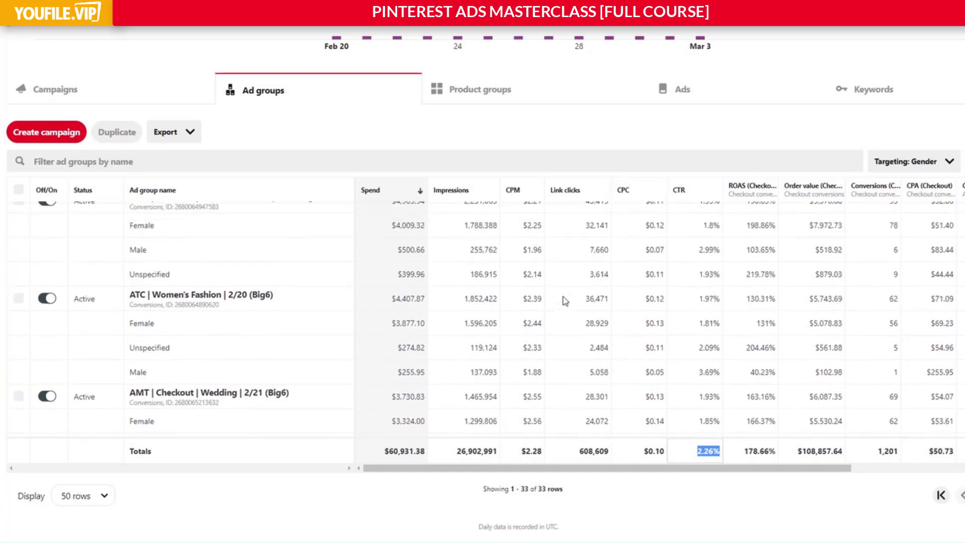
pyautogui.scroll(1, 749, 334)
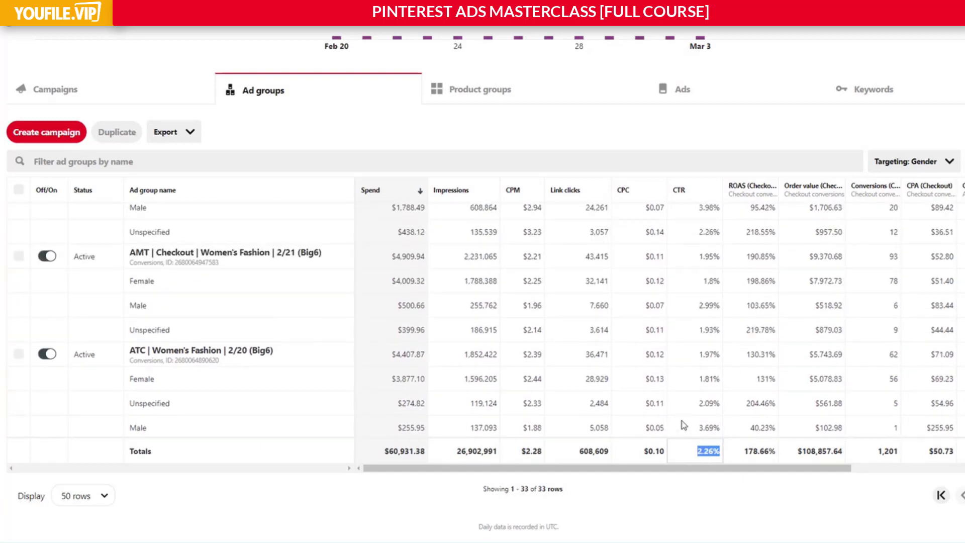
pyautogui.scroll(-1, 649, 378)
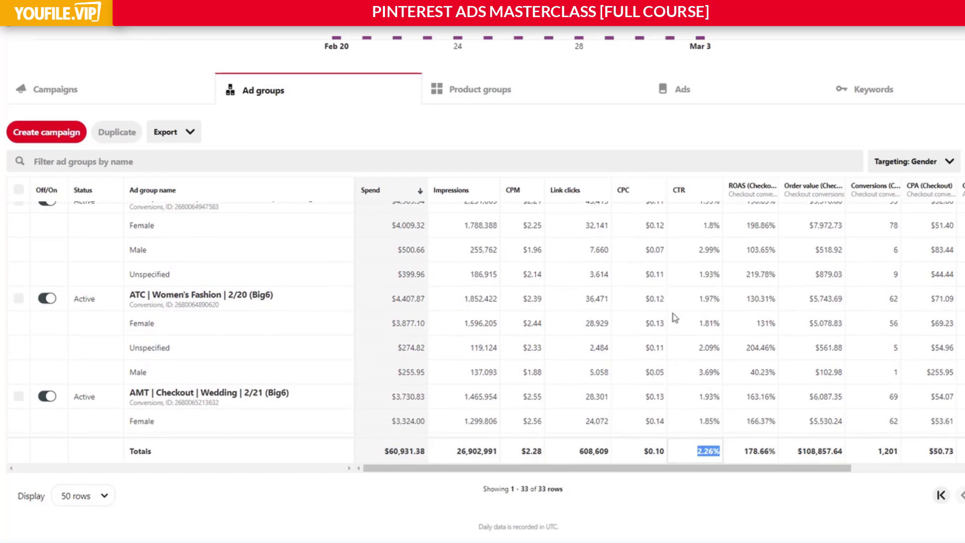
pyautogui.doubleClick(651, 451)
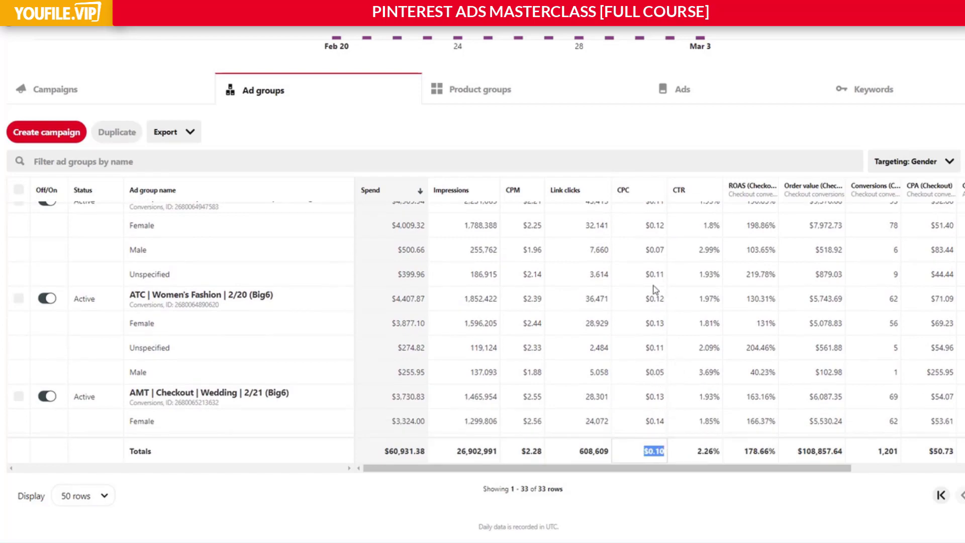
# Examine the overall CPC in the ad groups table's Totals row.
pyautogui.click(654, 455)
pyautogui.doubleClick(653, 454)
pyautogui.click(660, 457)
pyautogui.moveTo(648, 452); pyautogui.dragTo(665, 453)
pyautogui.click(650, 454)
pyautogui.moveTo(645, 454); pyautogui.dragTo(666, 456)
pyautogui.click(664, 456)
pyautogui.click(647, 455)
pyautogui.click(649, 454)
pyautogui.moveTo(649, 454); pyautogui.dragTo(662, 455)
pyautogui.click(645, 454)
pyautogui.moveTo(644, 453); pyautogui.dragTo(663, 453)
pyautogui.click(658, 452)
# Examine the overall CTR in the ad groups table's Totals row.
pyautogui.click(700, 455)
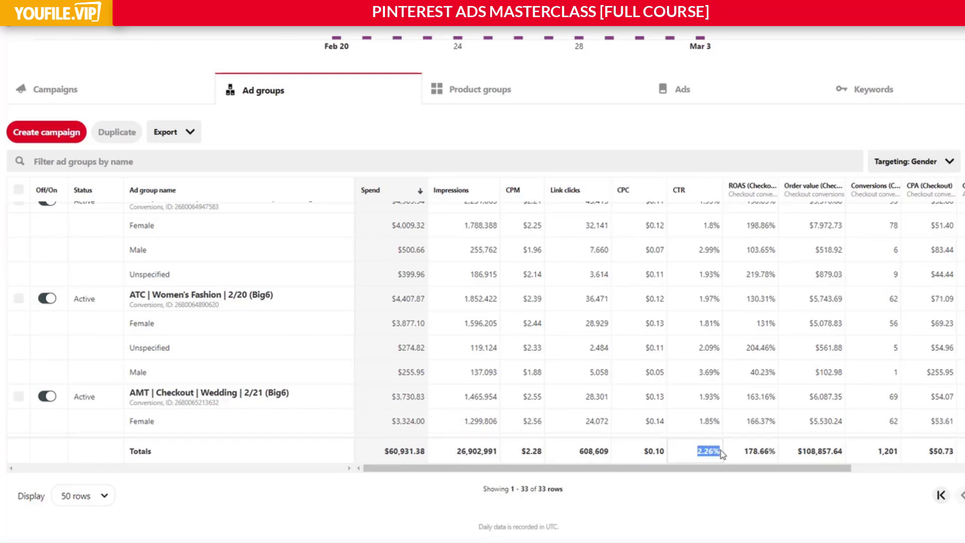
pyautogui.click(713, 454)
pyautogui.moveTo(684, 459); pyautogui.dragTo(715, 456)
pyautogui.click(715, 457)
pyautogui.moveTo(720, 453); pyautogui.dragTo(698, 454)
pyautogui.click(710, 453)
# Compare CPC and CTR by gender in the AMT | Checkout | Wedding and AMT | Checkout | Interest + Keyword ad groups.
pyautogui.scroll(-1, 644, 347)
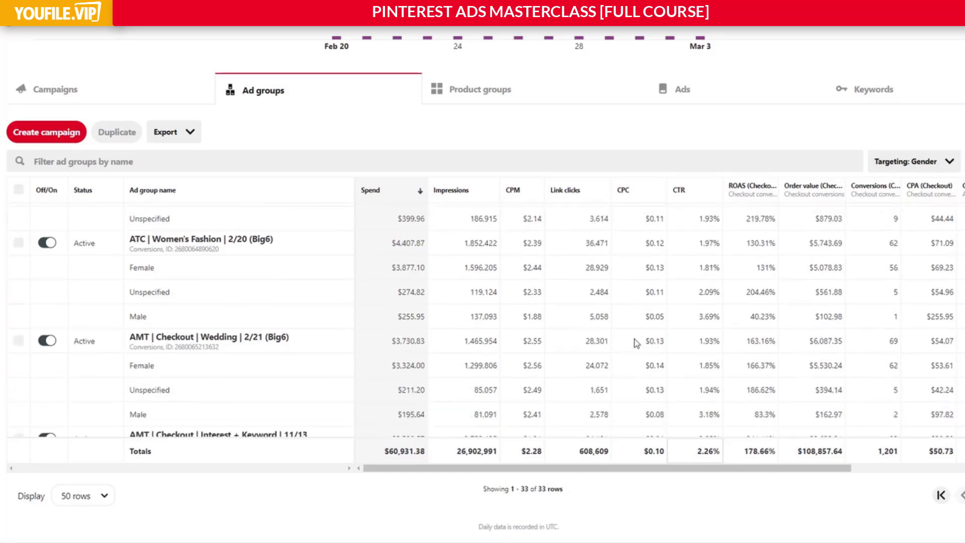
pyautogui.scroll(-2, 634, 338)
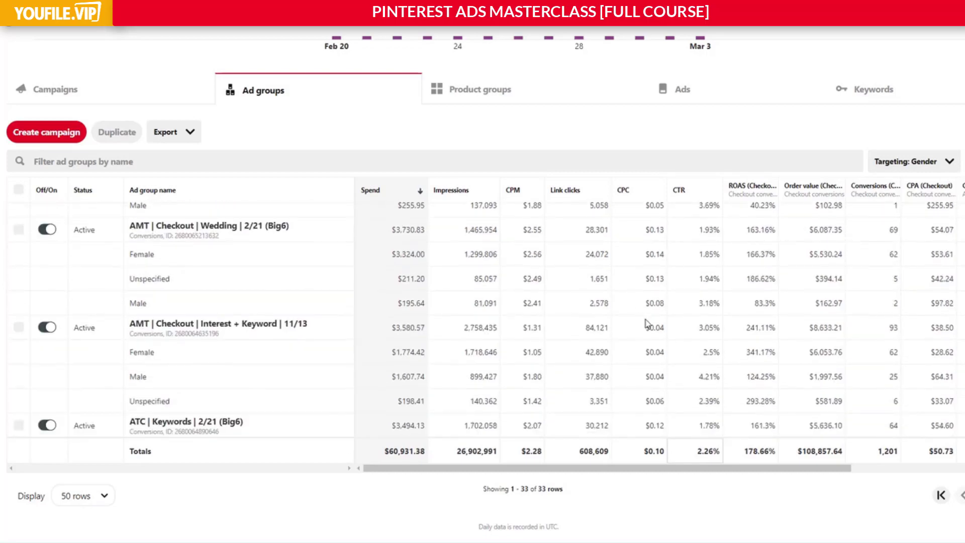
pyautogui.scroll(2, 706, 315)
pyautogui.scroll(4, 708, 316)
pyautogui.scroll(-4, 708, 316)
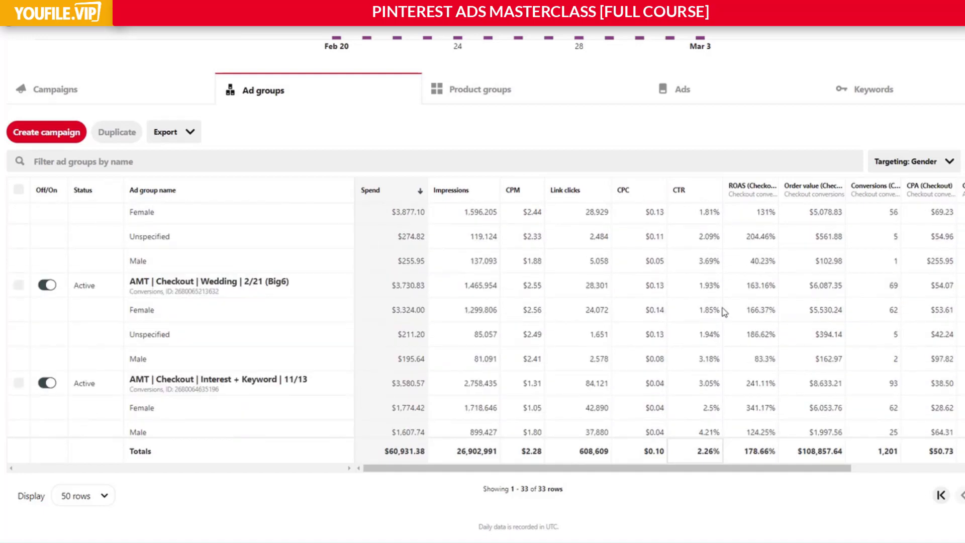
# Review CTR and ROAS by gender from AMT | Checkout | Keywords and Presell | Checkout | Sport down to the last retargeting ad groups.
pyautogui.scroll(-2, 727, 304)
pyautogui.scroll(-5, 725, 304)
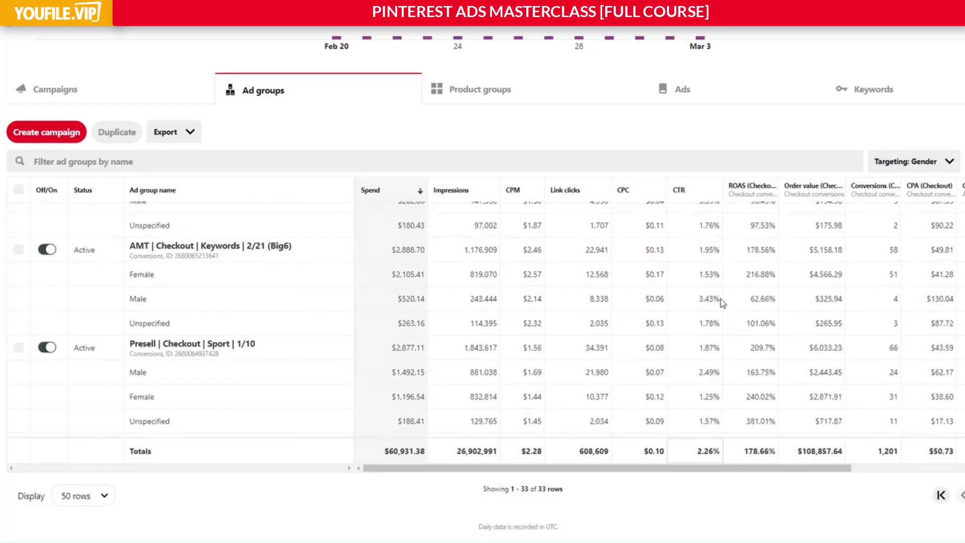
pyautogui.scroll(2, 722, 302)
pyautogui.scroll(-2, 722, 302)
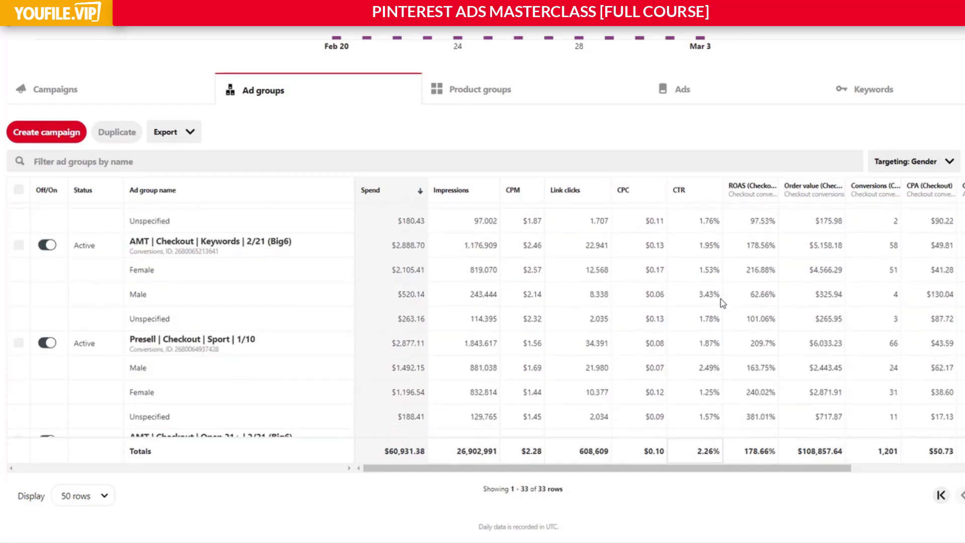
pyautogui.scroll(-3, 724, 302)
pyautogui.scroll(2, 735, 301)
pyautogui.scroll(-1, 739, 301)
pyautogui.scroll(-2, 740, 302)
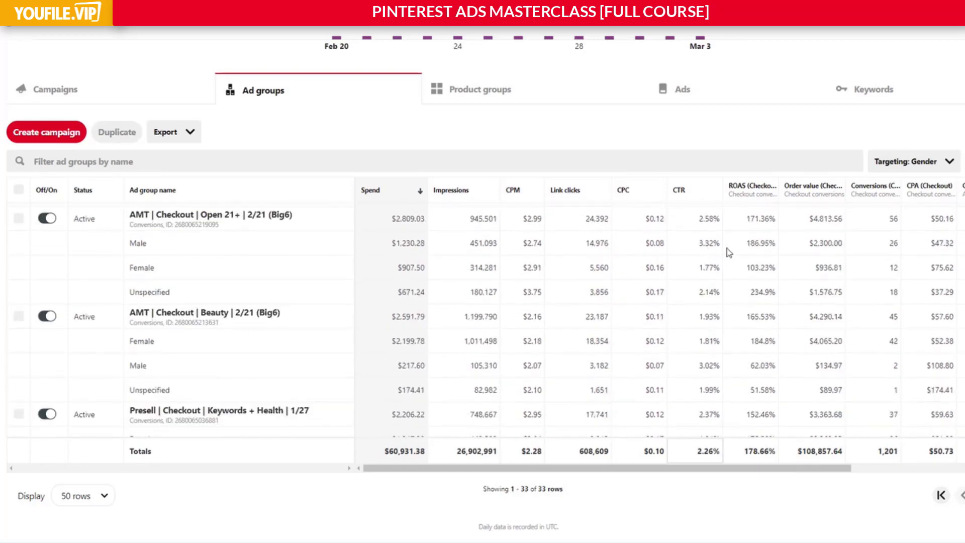
pyautogui.scroll(-1, 729, 265)
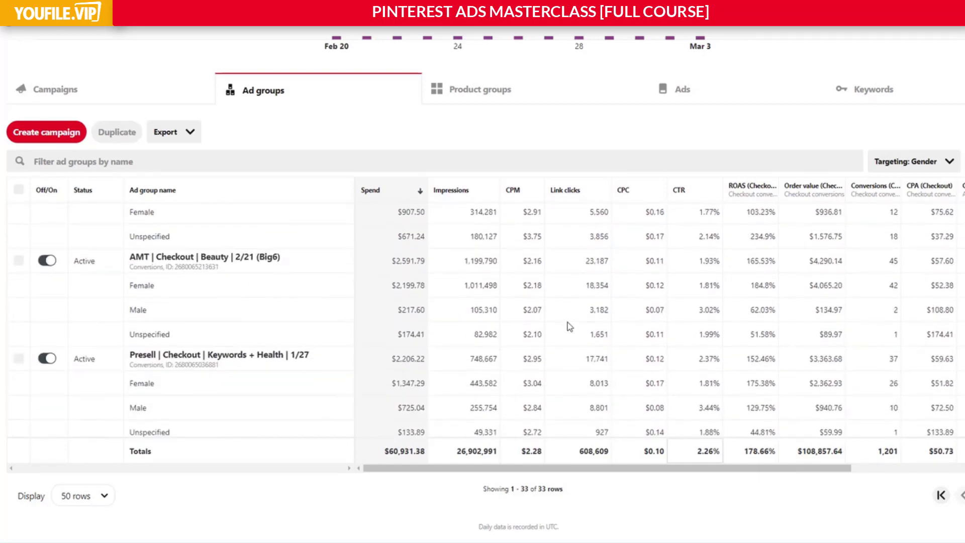
pyautogui.scroll(-12, 570, 327)
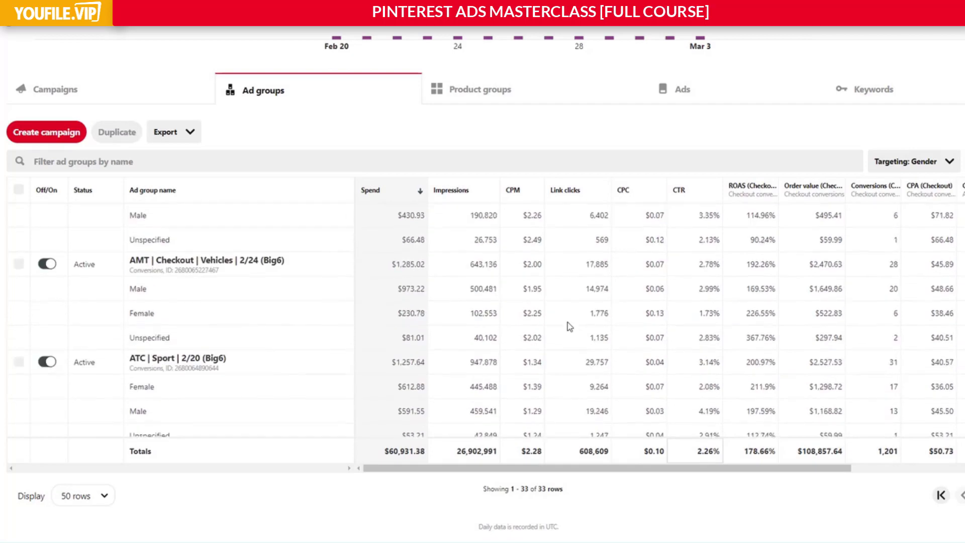
pyautogui.scroll(-12, 570, 327)
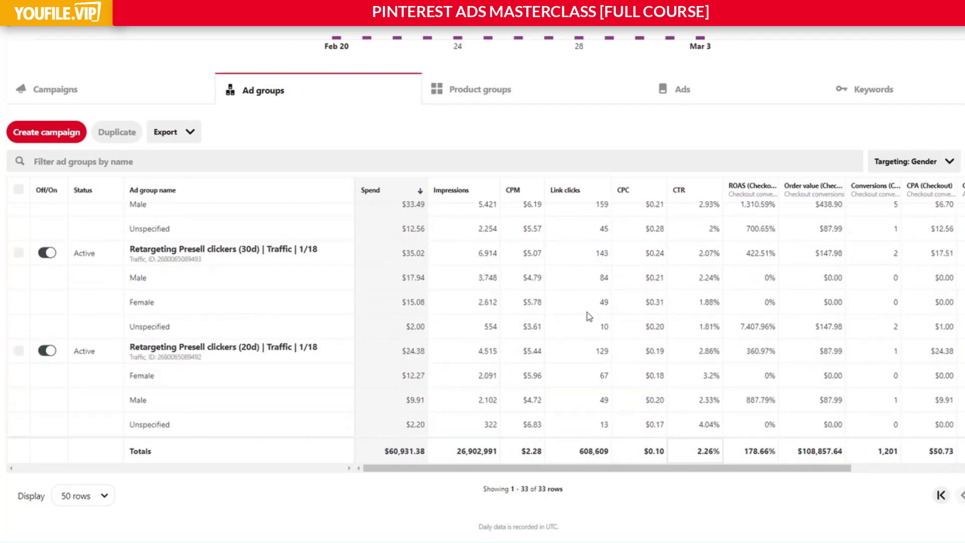
# Compare the gender rows of the lowest-spending ad groups: Art, Men's Fashion, Travel and the retargeting traffic groups.
pyautogui.scroll(5, 557, 329)
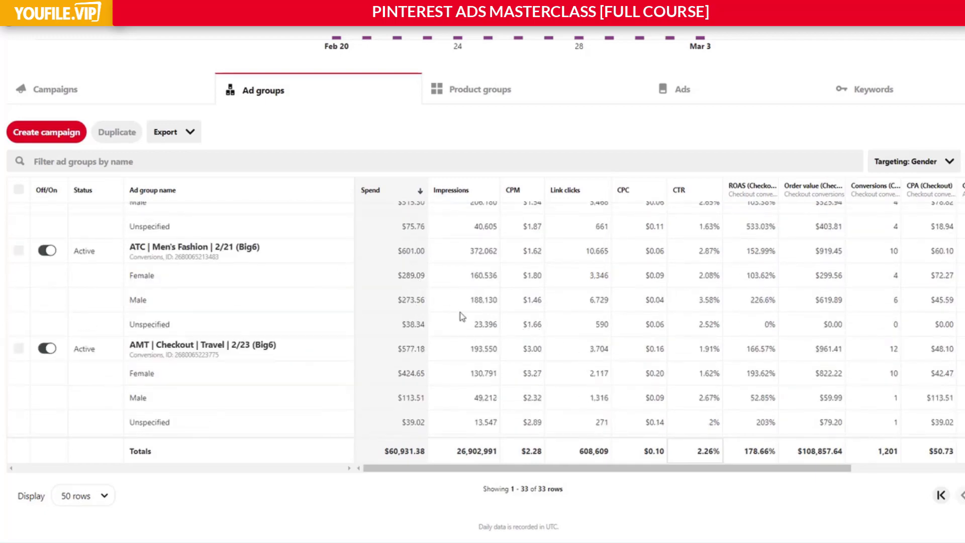
pyautogui.scroll(3, 435, 315)
pyautogui.scroll(-8, 434, 315)
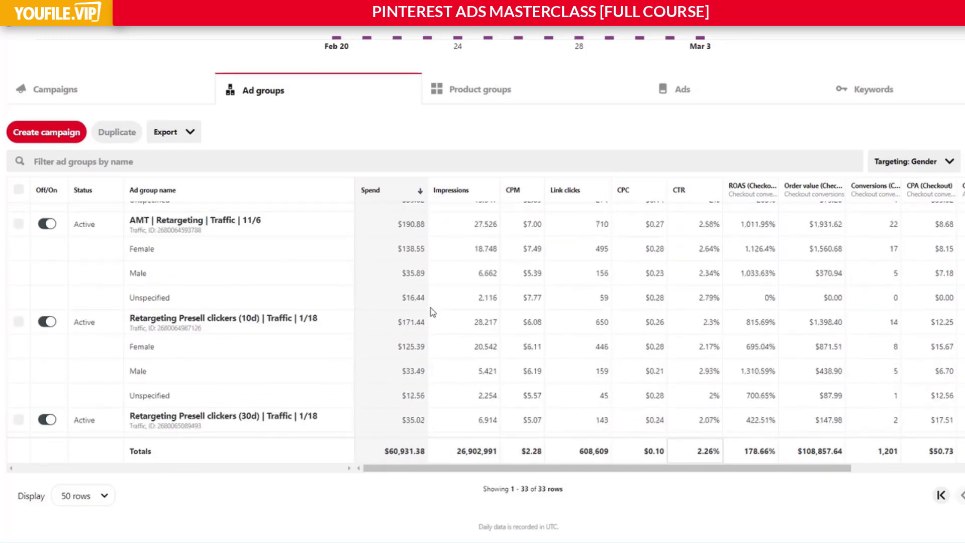
pyautogui.scroll(-3, 432, 312)
pyautogui.scroll(2, 431, 312)
pyautogui.scroll(-2, 454, 313)
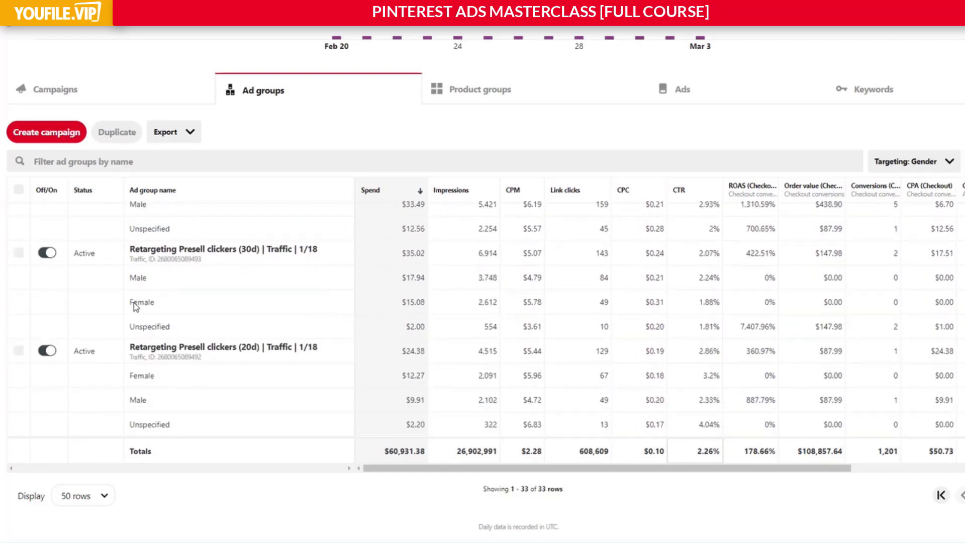
pyautogui.scroll(5, 146, 305)
pyautogui.scroll(3, 261, 327)
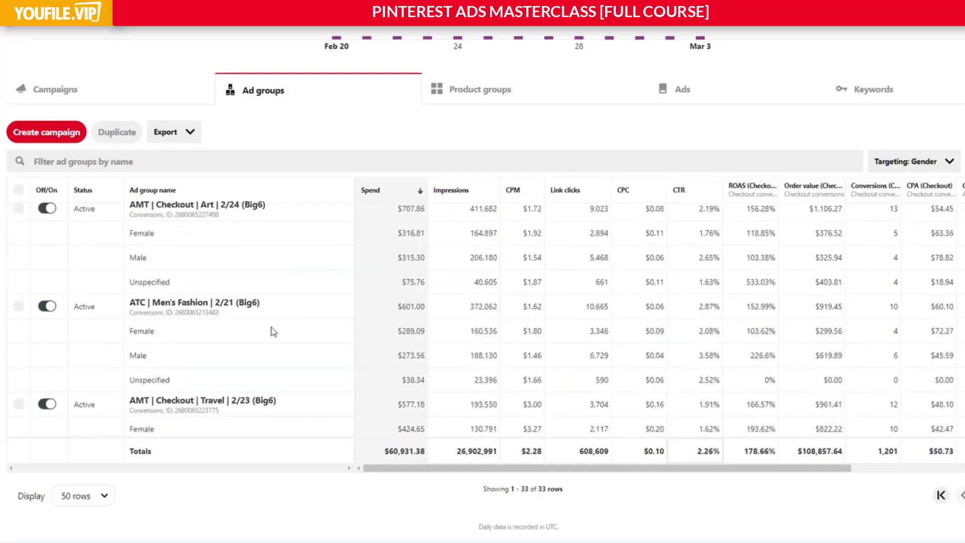
pyautogui.scroll(-2, 486, 358)
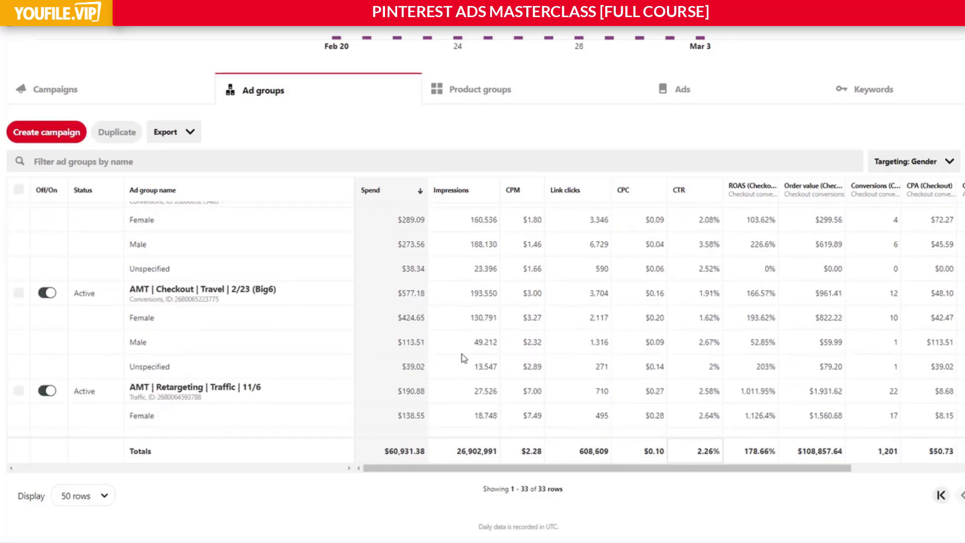
# Examine the Unspecified rows' spend through ROAS in AMT | Checkout | Travel and AMT | Retargeting | Traffic.
pyautogui.moveTo(407, 372); pyautogui.dragTo(810, 370)
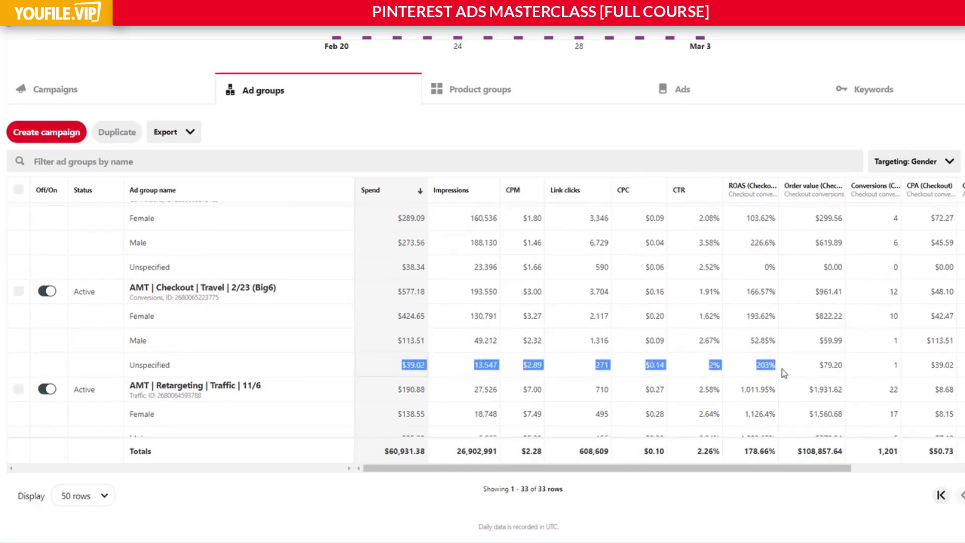
pyautogui.scroll(-1, 784, 369)
pyautogui.scroll(-1, 432, 341)
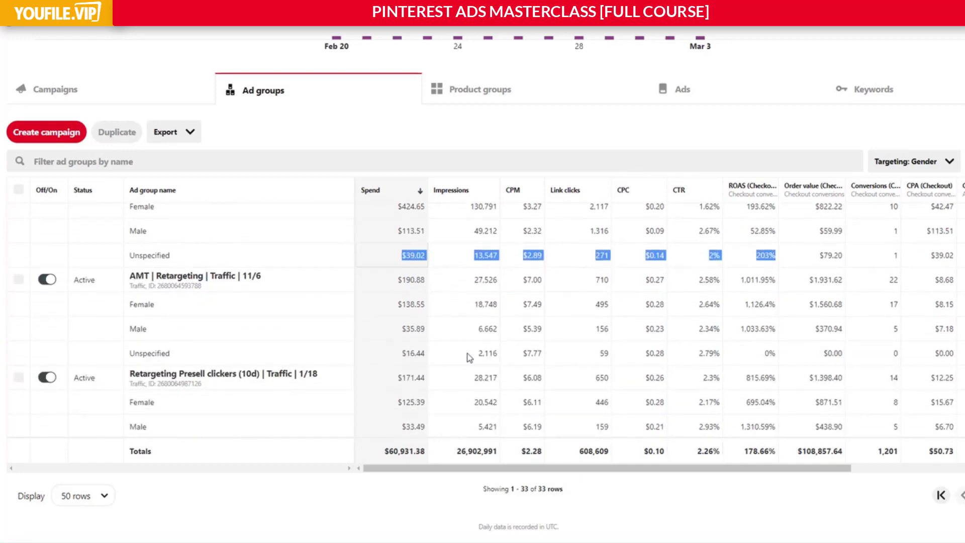
pyautogui.moveTo(394, 359); pyautogui.dragTo(780, 355)
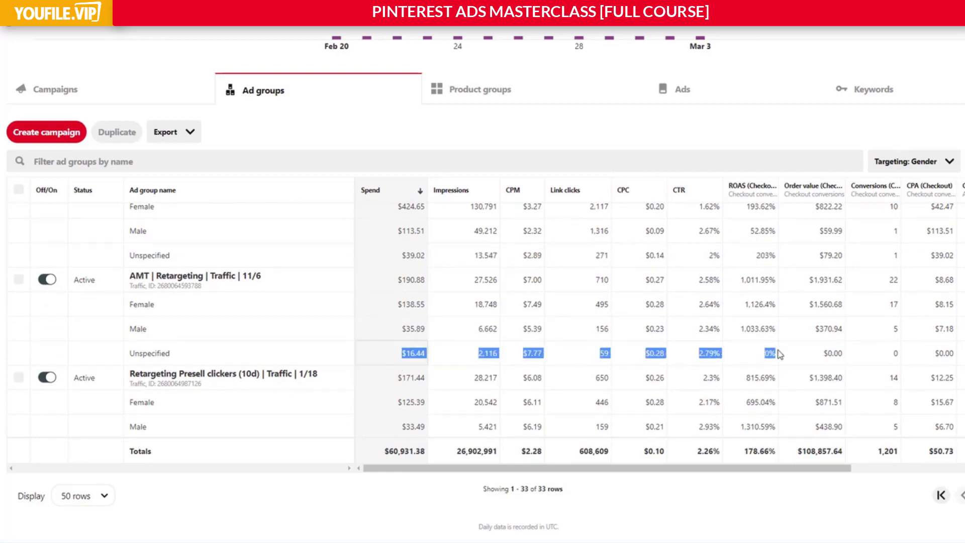
pyautogui.click(779, 353)
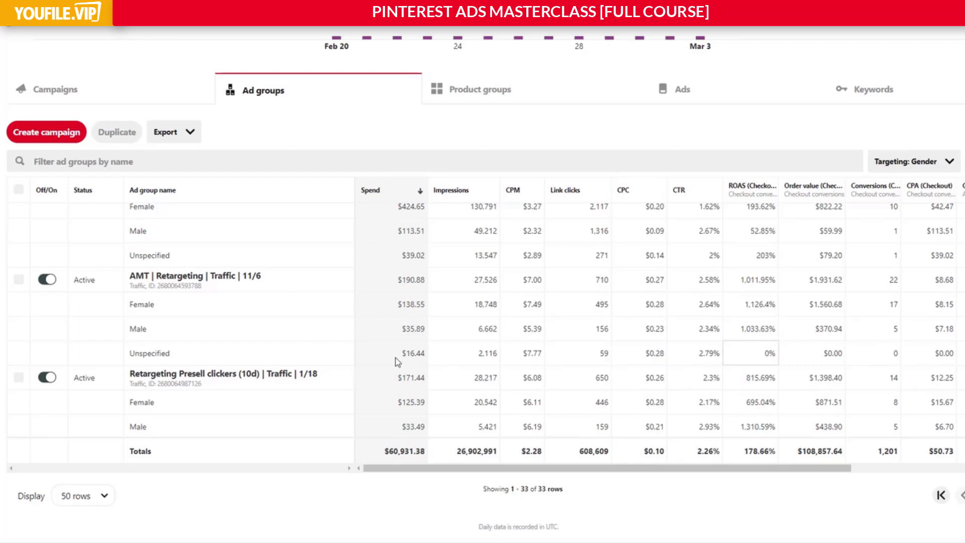
pyautogui.moveTo(406, 358); pyautogui.dragTo(599, 358)
pyautogui.scroll(-2, 397, 332)
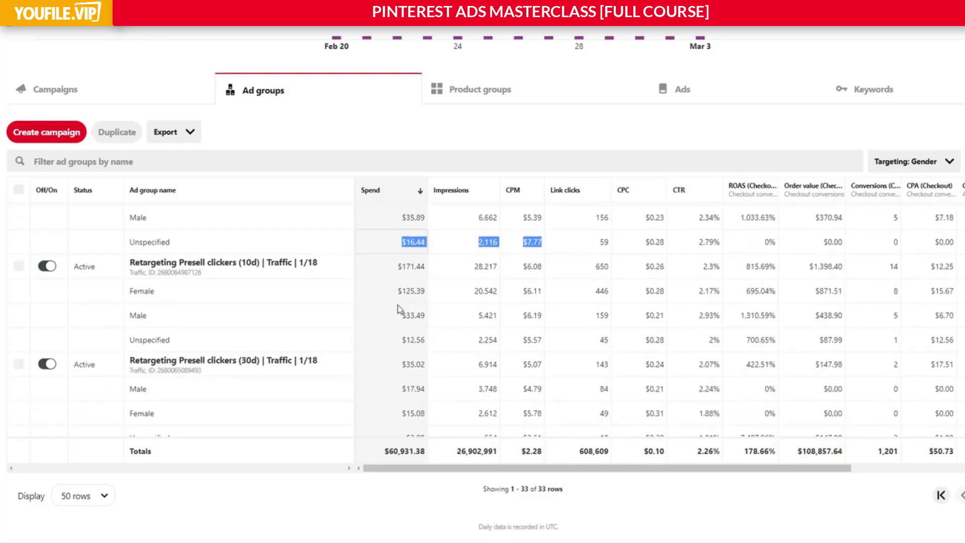
# Review the gender rows from the retargeting traffic ad groups back up to the highest-spending ad groups.
pyautogui.scroll(2, 447, 317)
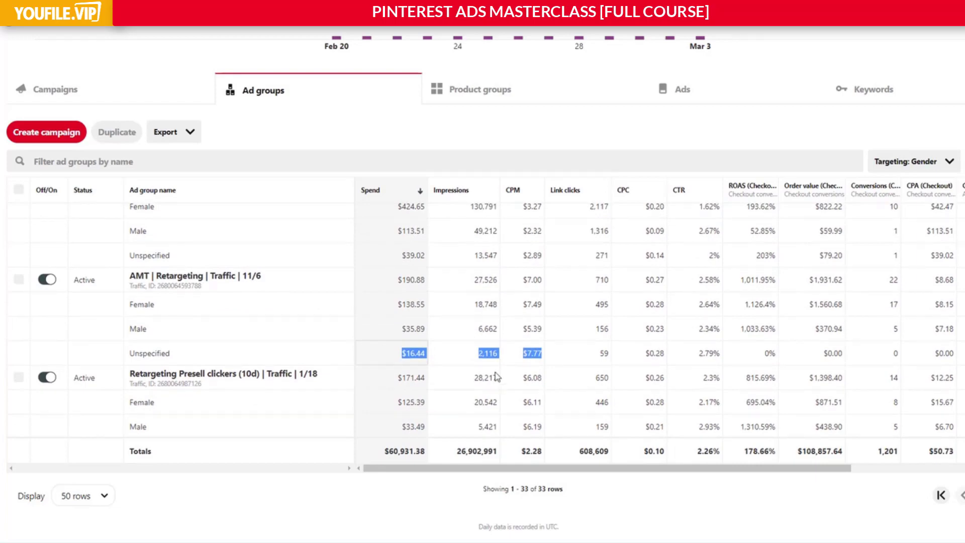
pyautogui.scroll(5, 663, 354)
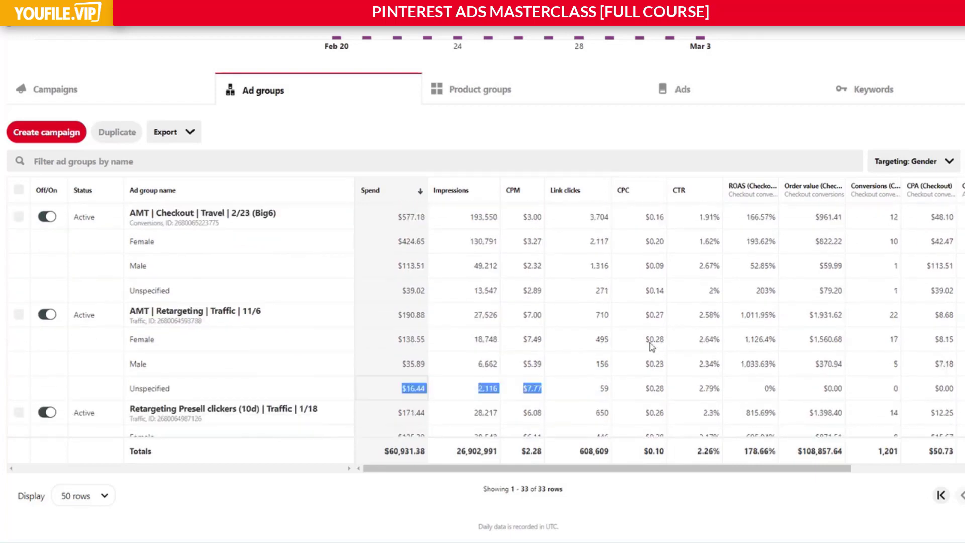
pyautogui.scroll(10, 571, 358)
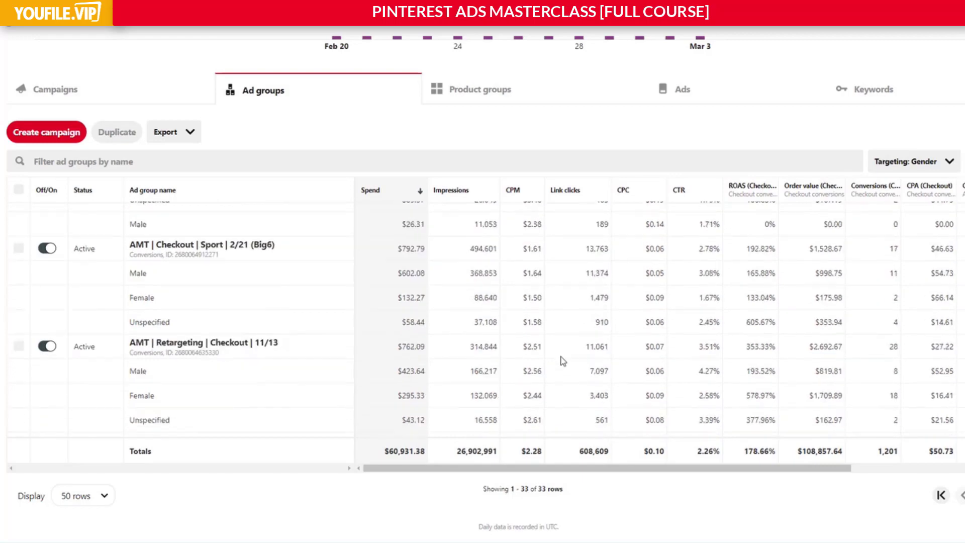
pyautogui.scroll(10, 578, 366)
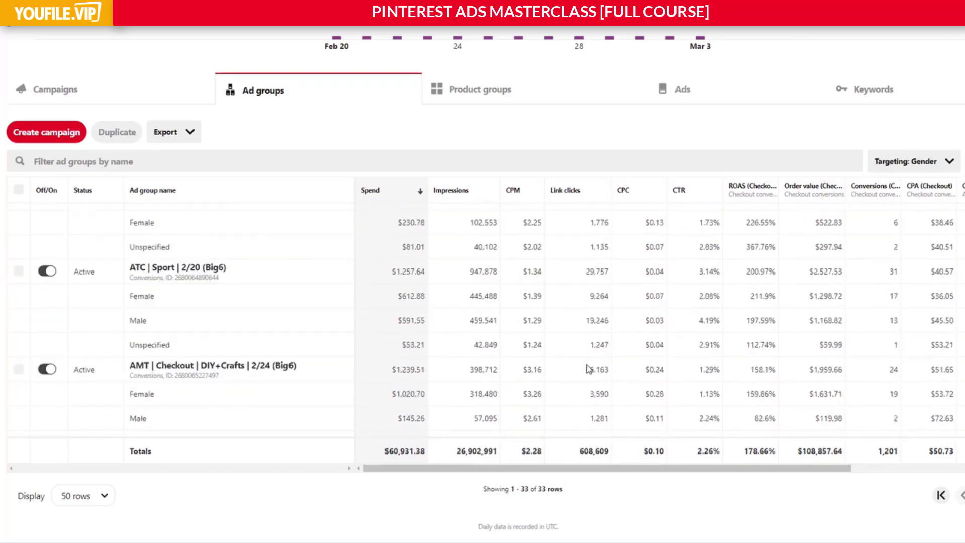
pyautogui.scroll(10, 589, 369)
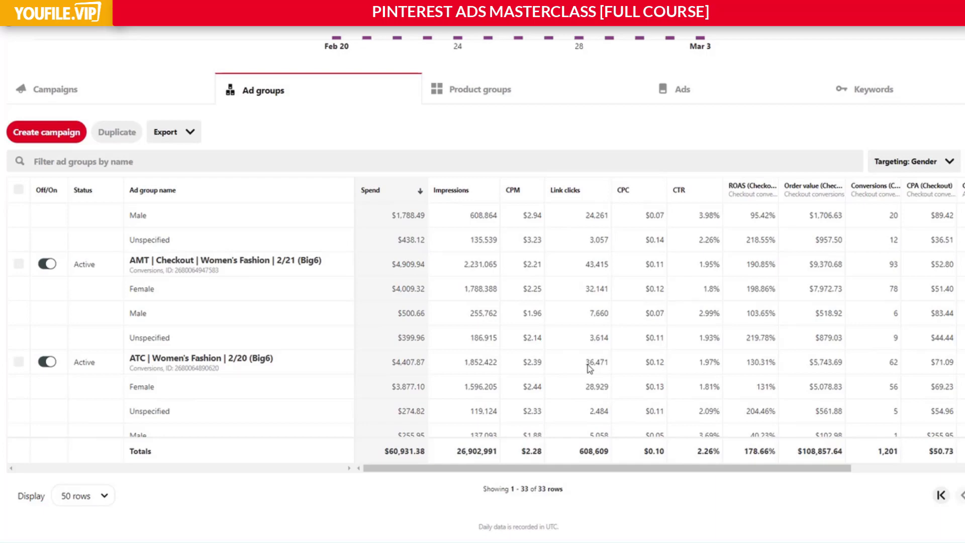
pyautogui.scroll(1, 589, 369)
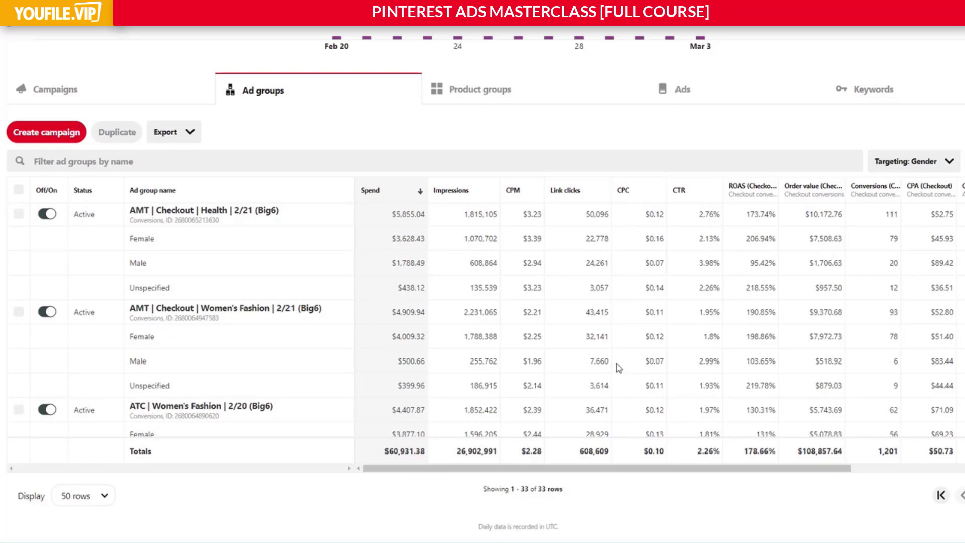
# Check the daily spend chart and compare the gender rows of the Health and Women's Fashion ad groups.
pyautogui.scroll(-2, 622, 365)
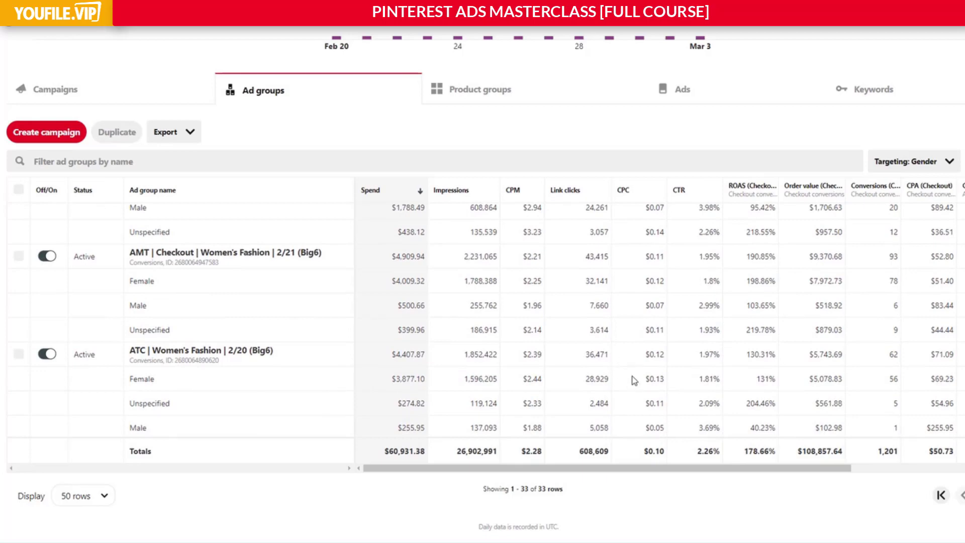
pyautogui.scroll(2, 631, 370)
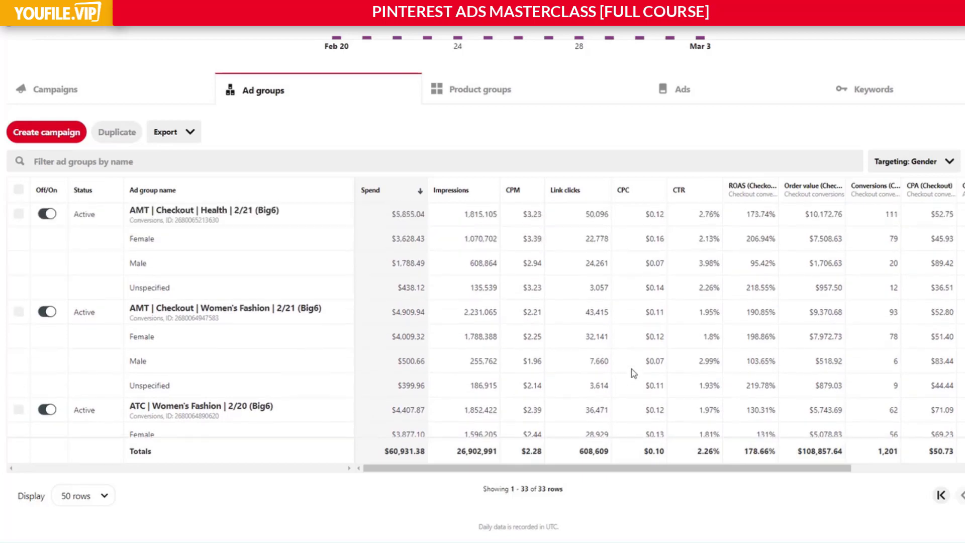
pyautogui.scroll(3, 630, 369)
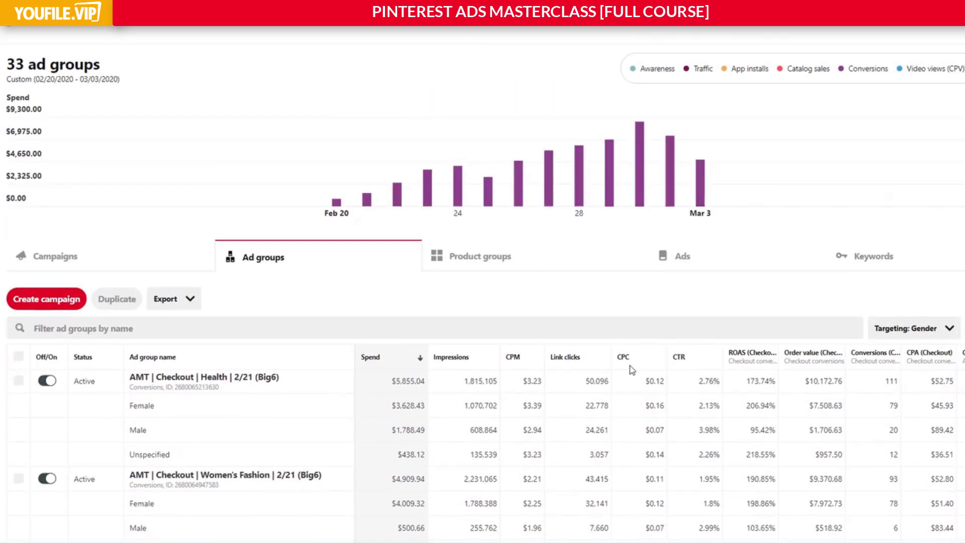
pyautogui.scroll(-2, 630, 370)
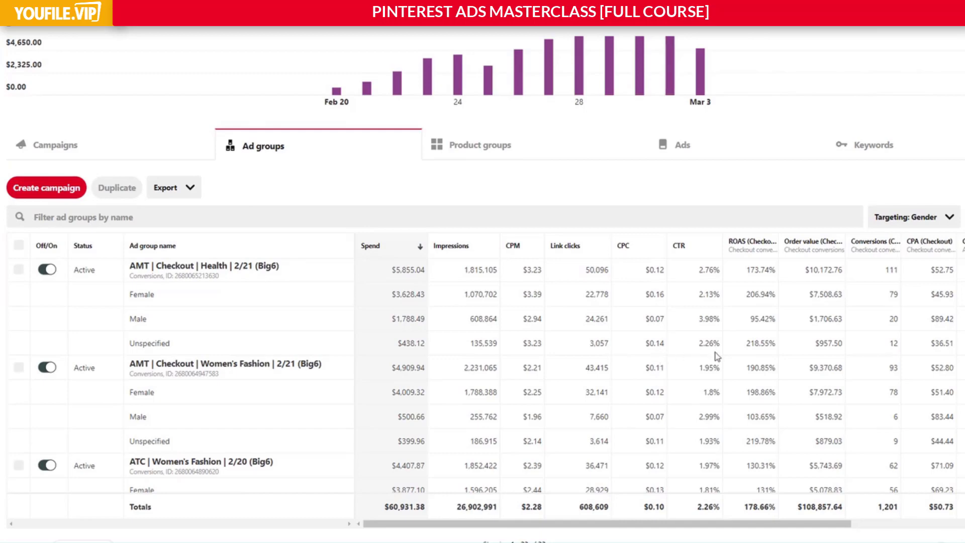
pyautogui.scroll(-2, 731, 355)
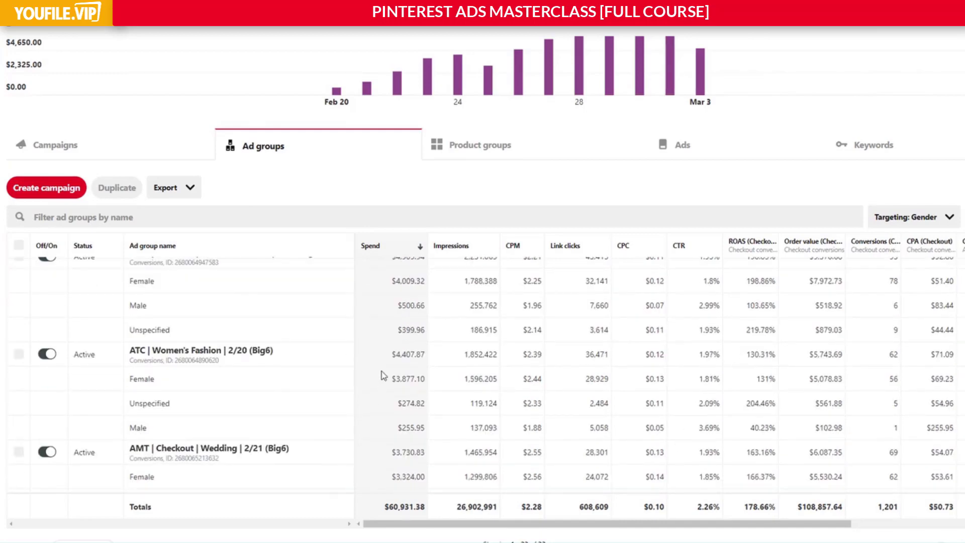
pyautogui.scroll(2, 503, 422)
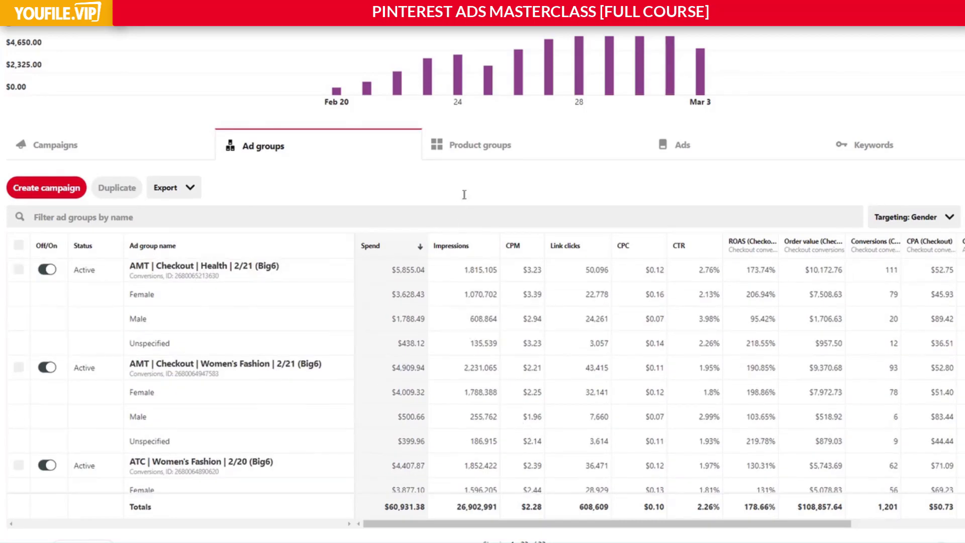
# Examine the Male row's spend through ROAS in AMT | Checkout | Health against its Female row and the ad group's overall ROAS.
pyautogui.scroll(-1, 462, 191)
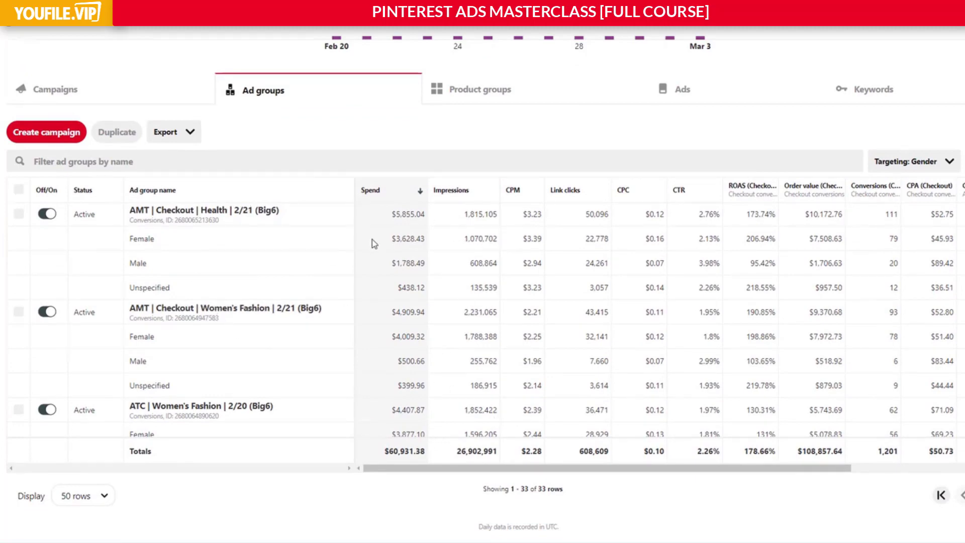
pyautogui.moveTo(776, 267); pyautogui.dragTo(389, 268)
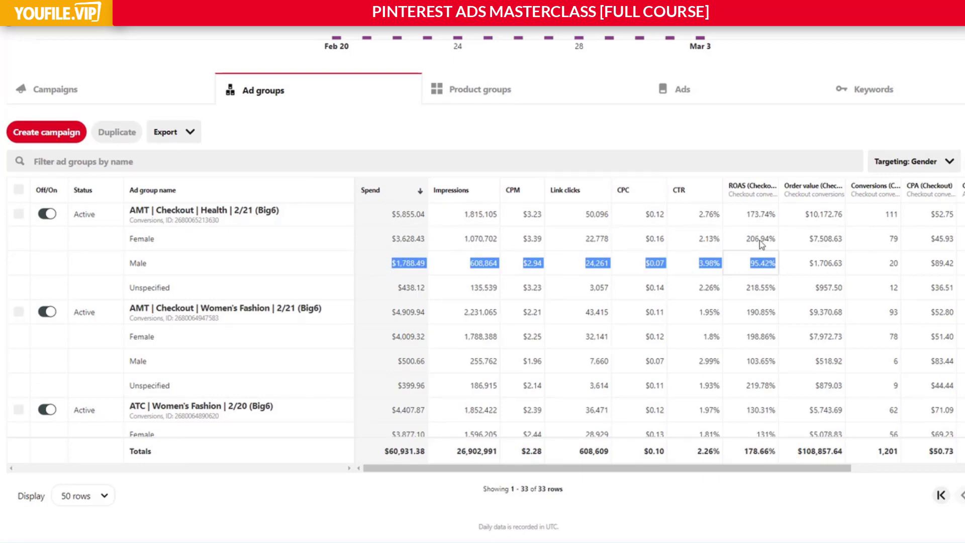
pyautogui.scroll(2, 758, 229)
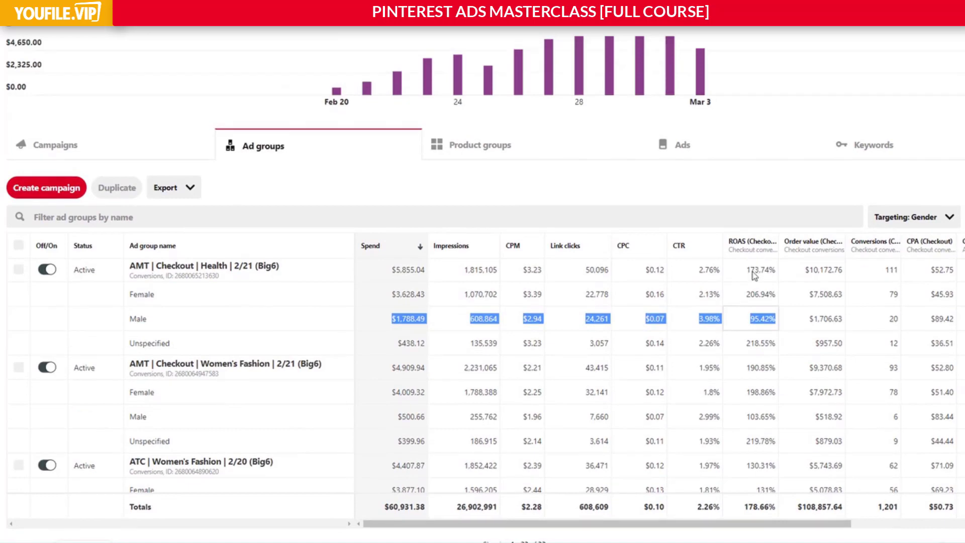
# Compare the Male row's spend through ROAS with the Unspecified row's ROAS in AMT | Checkout | Health.
pyautogui.moveTo(746, 294); pyautogui.dragTo(393, 325)
pyautogui.doubleClick(758, 342)
pyautogui.click(307, 309)
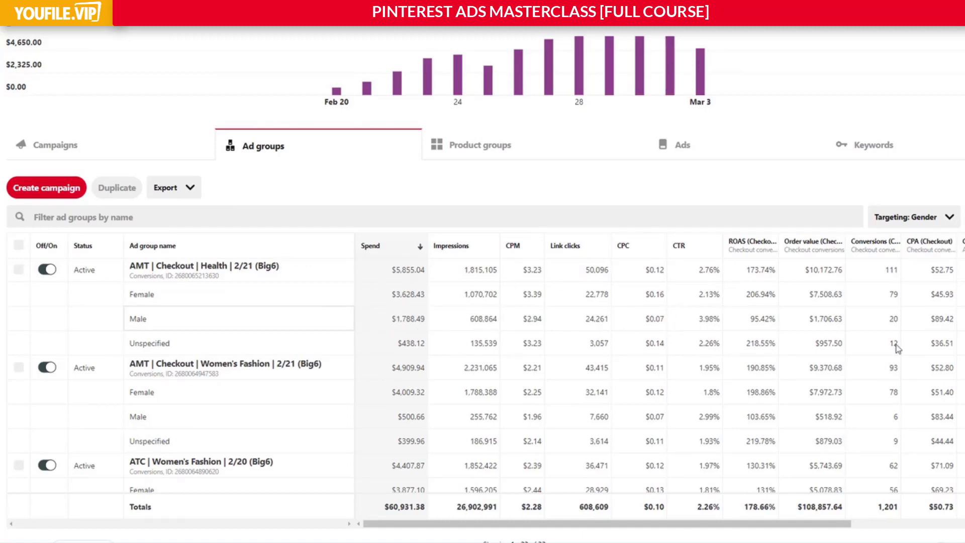
# Break the ad group results down by Interests and bring the ATC | Women's Fashion interest rows into view.
pyautogui.click(922, 217)
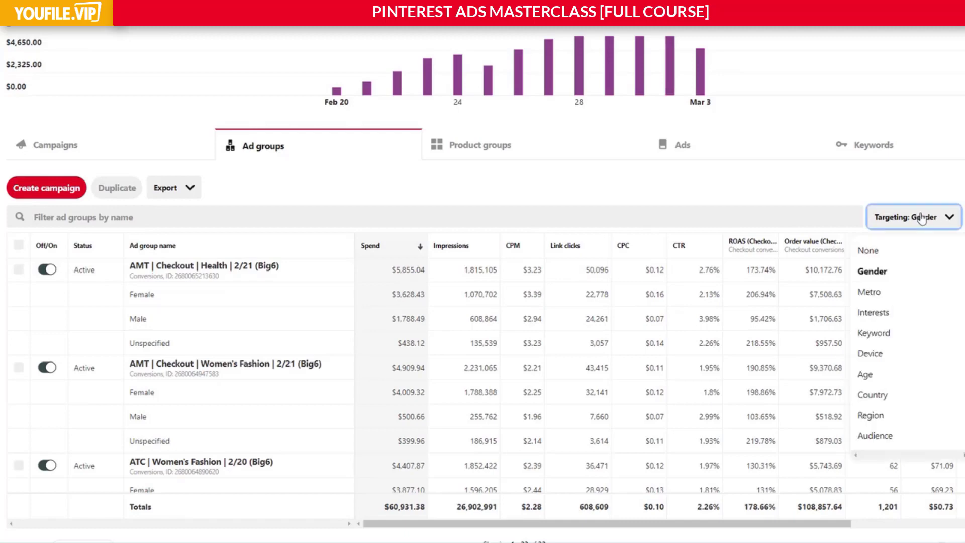
pyautogui.click(876, 312)
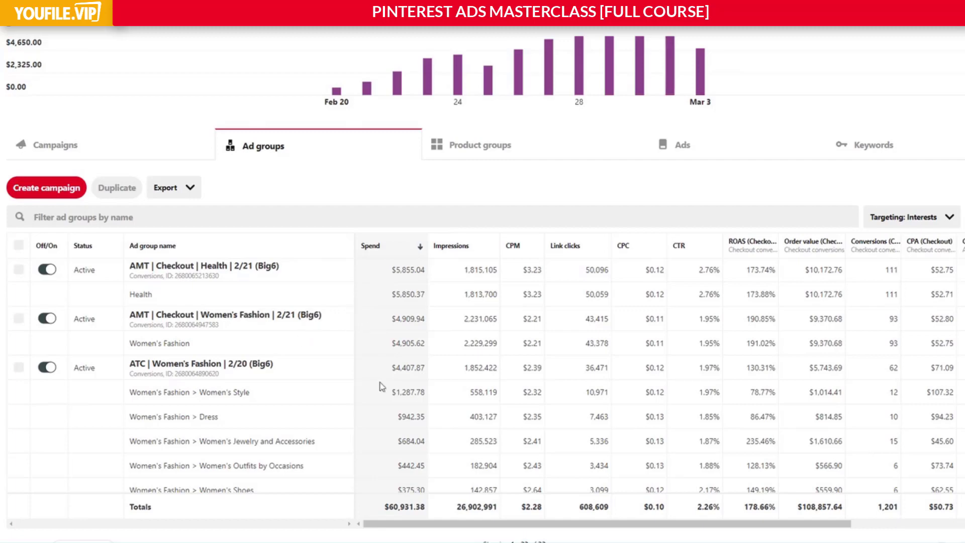
pyautogui.scroll(-1, 332, 381)
pyautogui.scroll(-1, 334, 385)
pyautogui.scroll(-1, 323, 371)
pyautogui.scroll(1, 324, 371)
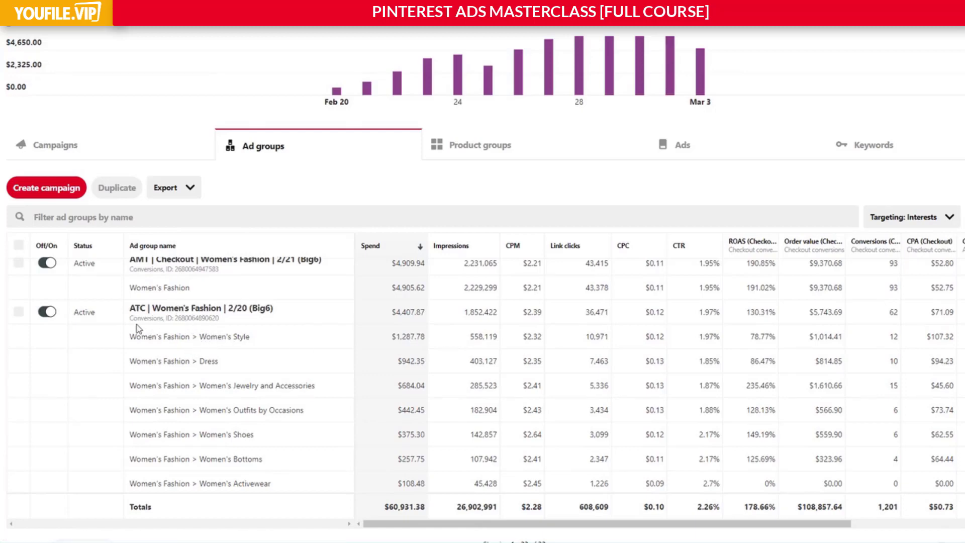
# Review the interests listed under ATC | Women's Fashion and examine the Women's Style row's spend through ROAS.
pyautogui.moveTo(131, 336); pyautogui.dragTo(310, 482)
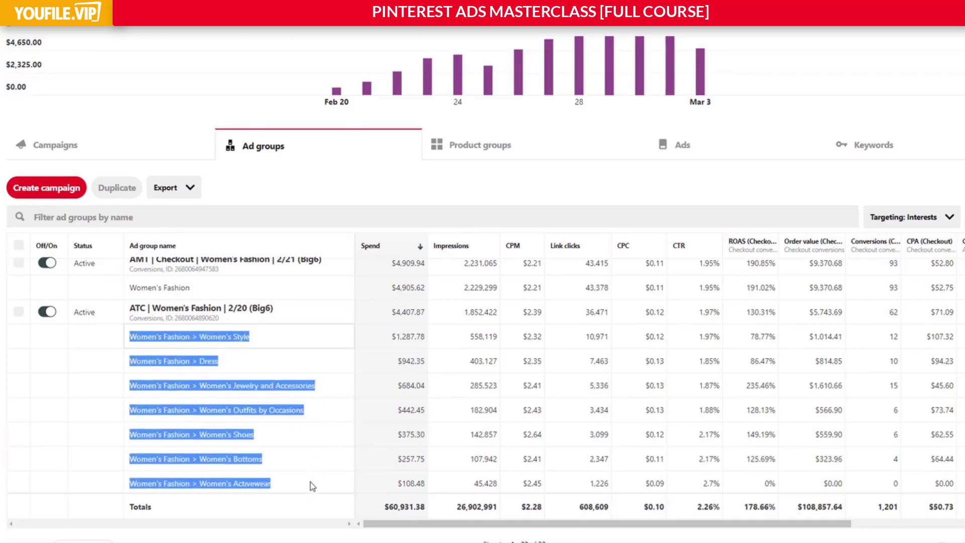
pyautogui.click(316, 428)
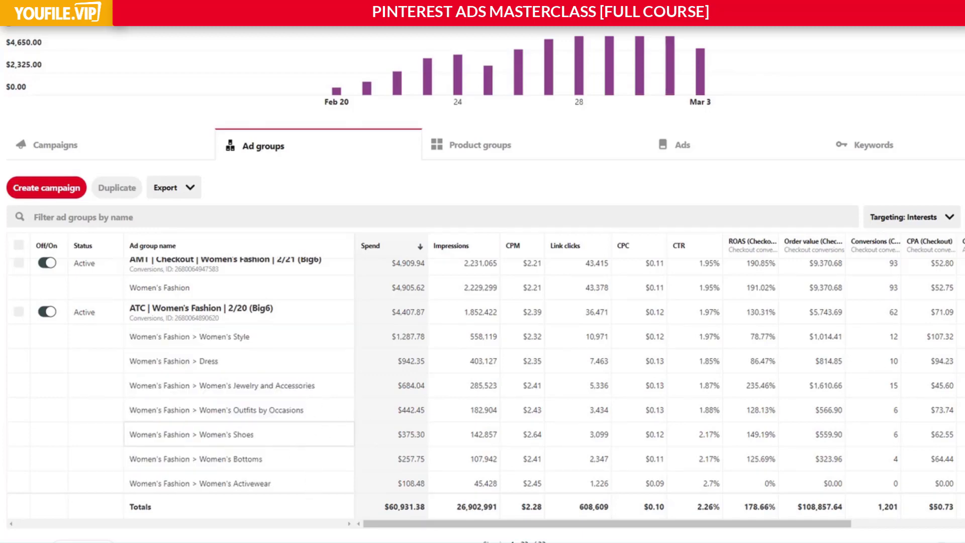
pyautogui.scroll(-2, 808, 282)
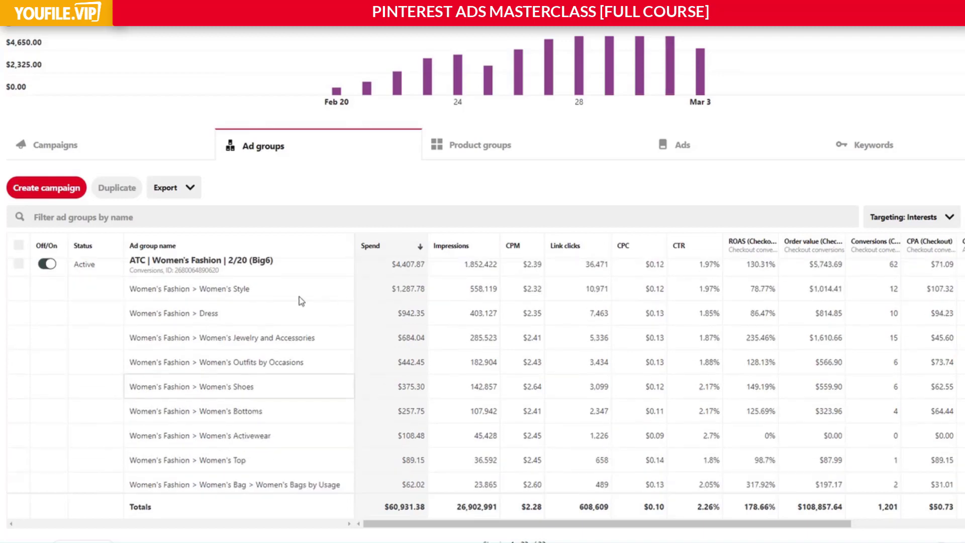
pyautogui.moveTo(146, 290); pyautogui.dragTo(549, 298)
pyautogui.click(623, 297)
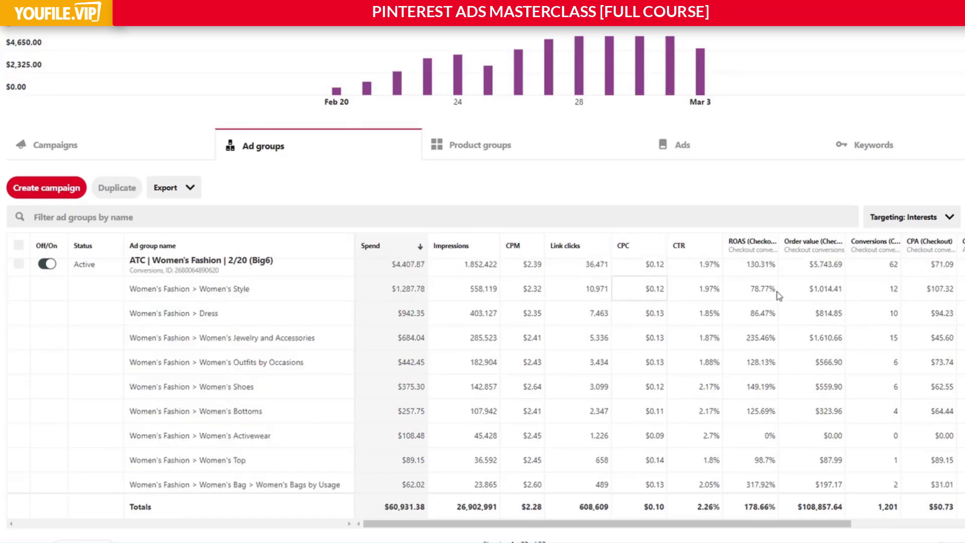
pyautogui.moveTo(779, 296); pyautogui.dragTo(750, 293)
pyautogui.click(212, 293)
pyautogui.moveTo(212, 294); pyautogui.dragTo(777, 292)
pyautogui.click(744, 292)
# Examine the Dress interest's spend and ROAS in ATC | Women's Fashion alongside the Women's Style ROAS.
pyautogui.moveTo(395, 313); pyautogui.dragTo(437, 316)
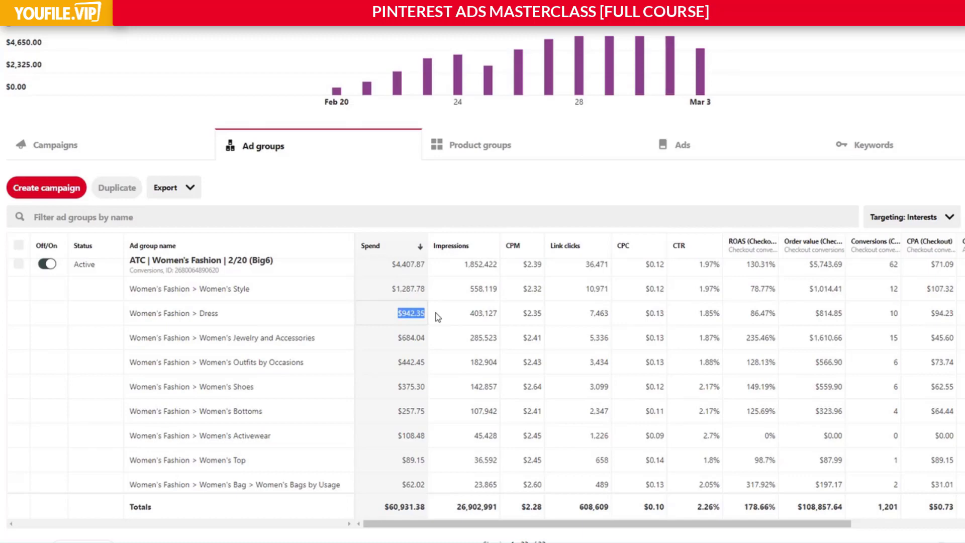
pyautogui.moveTo(750, 317); pyautogui.dragTo(789, 319)
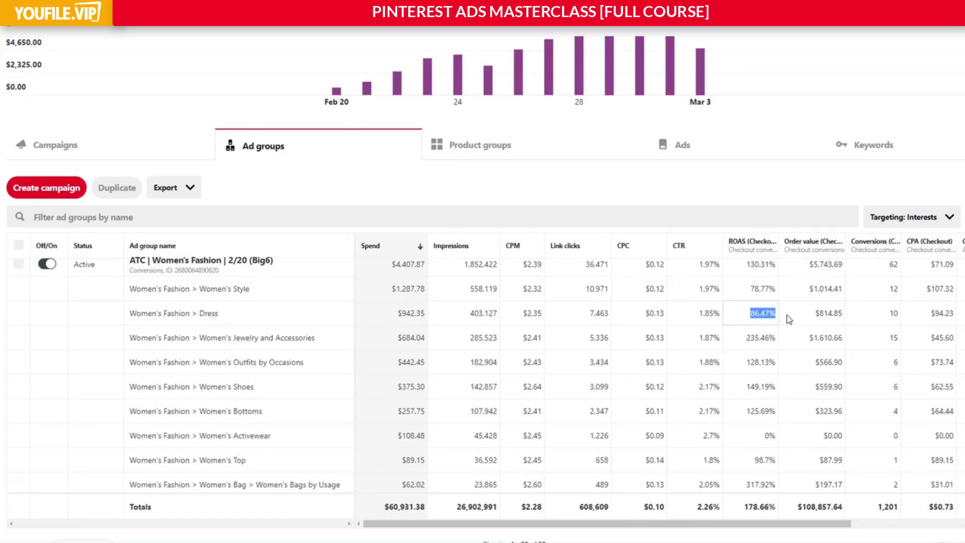
pyautogui.click(784, 315)
pyautogui.moveTo(747, 292); pyautogui.dragTo(763, 309)
pyautogui.click(763, 313)
pyautogui.scroll(-2, 766, 332)
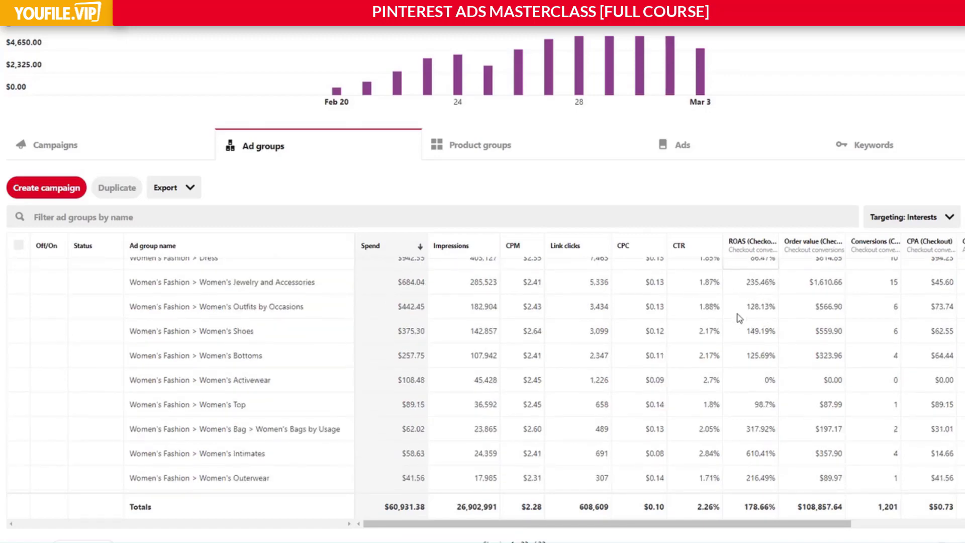
# Compare the overall ROAS of ATC | Women's Fashion with the ROAS of its Women's Style and Dress interests.
pyautogui.scroll(5, 738, 311)
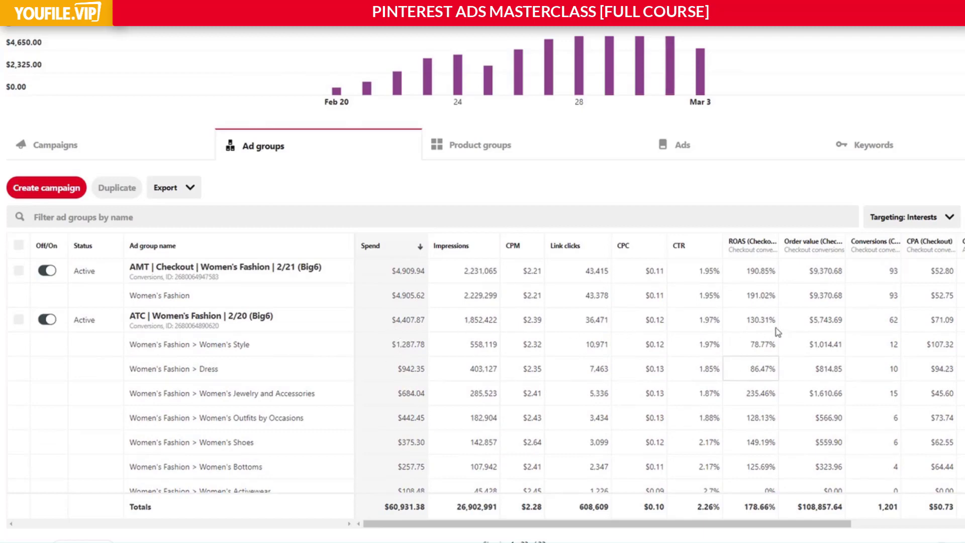
pyautogui.moveTo(746, 319); pyautogui.dragTo(777, 324)
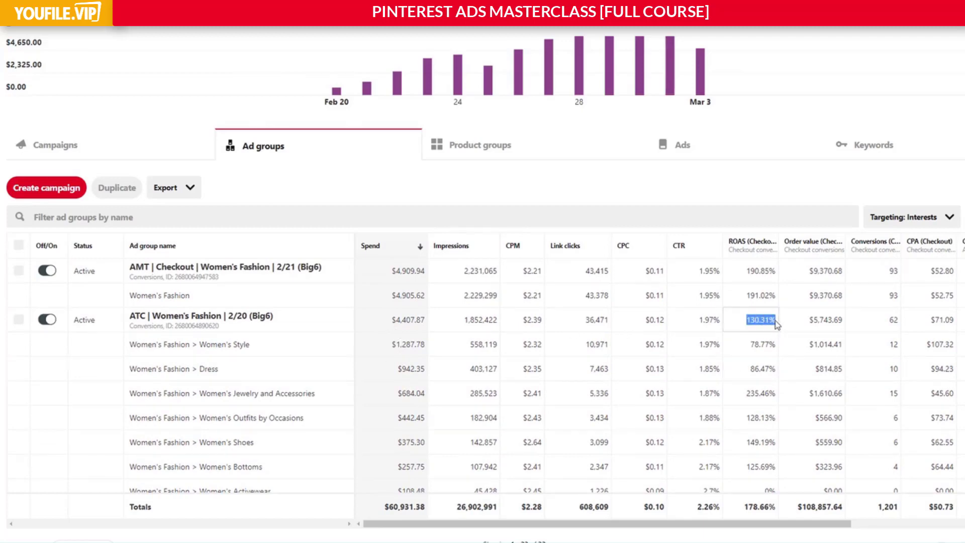
pyautogui.scroll(-1, 768, 319)
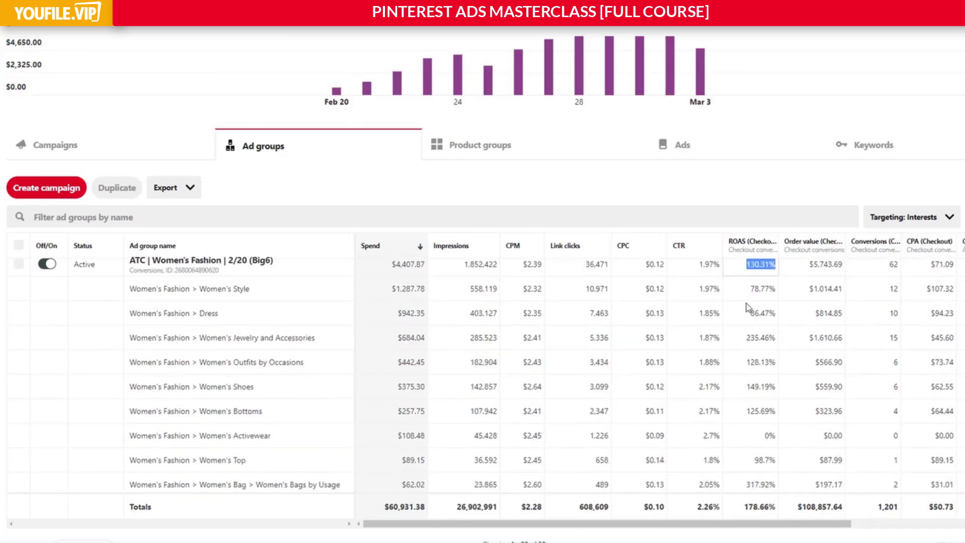
pyautogui.click(761, 291)
pyautogui.doubleClick(761, 291)
pyautogui.moveTo(744, 317); pyautogui.dragTo(779, 318)
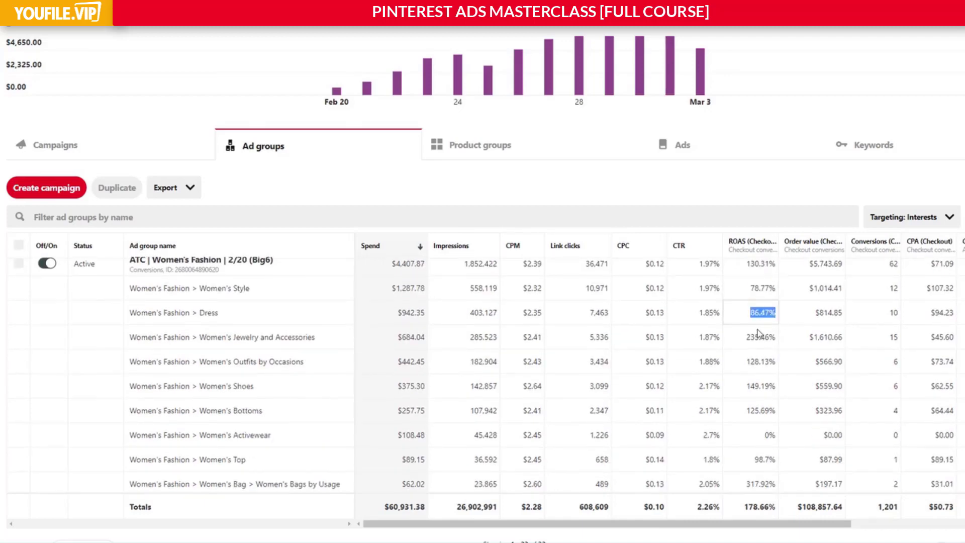
# Examine spend through ROAS for the Women's Activewear and Women's Top interests in ATC | Women's Fashion, including their order value.
pyautogui.scroll(-1, 758, 334)
pyautogui.moveTo(399, 382); pyautogui.dragTo(764, 386)
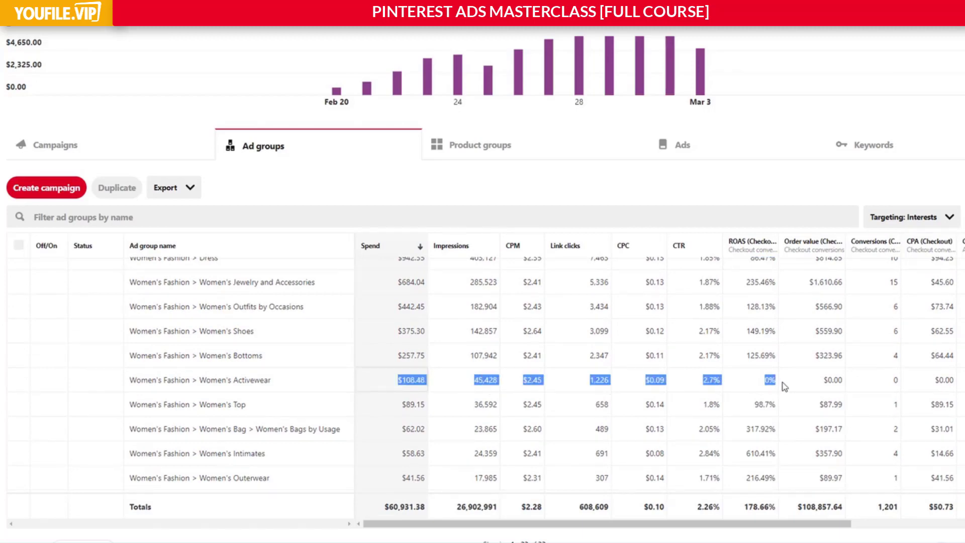
pyautogui.click(419, 409)
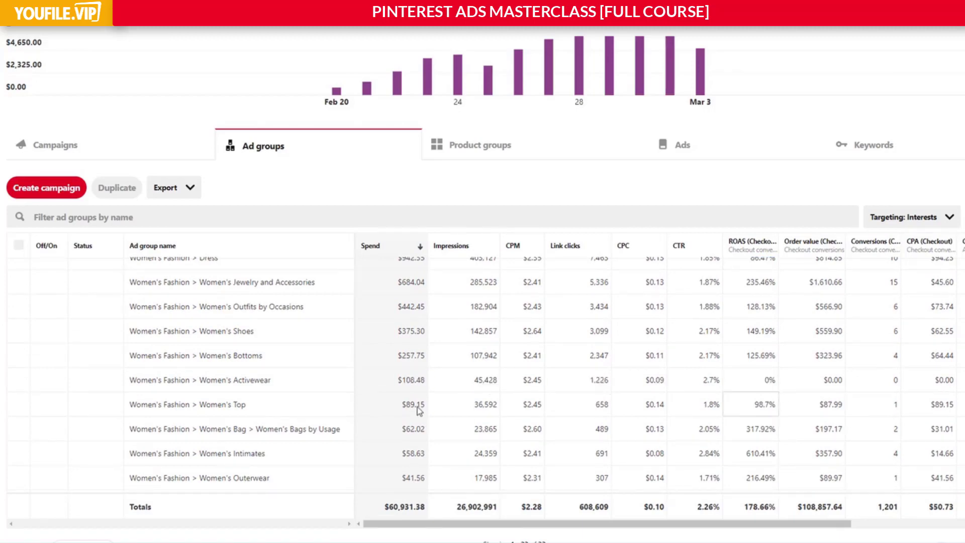
pyautogui.moveTo(402, 404); pyautogui.dragTo(765, 453)
pyautogui.click(765, 452)
pyautogui.moveTo(390, 405); pyautogui.dragTo(774, 407)
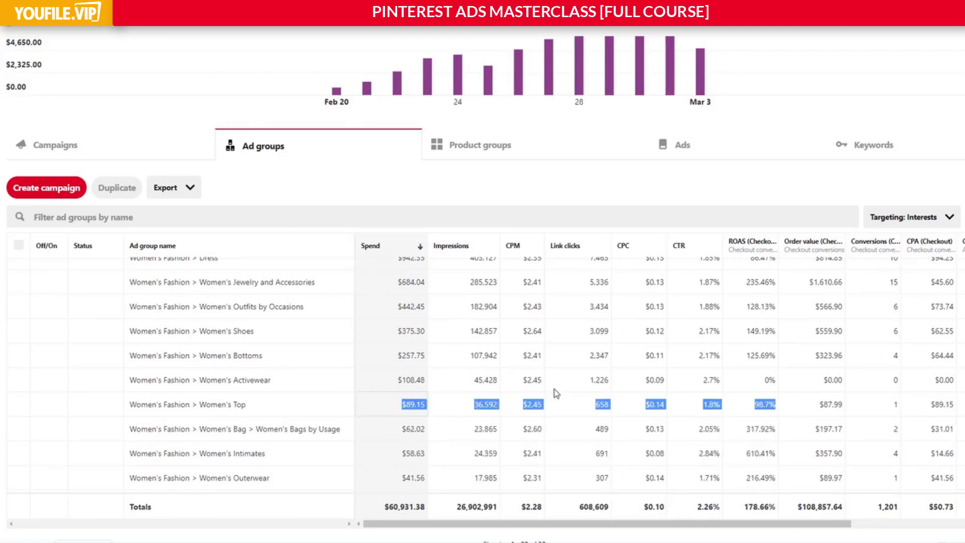
pyautogui.click(395, 408)
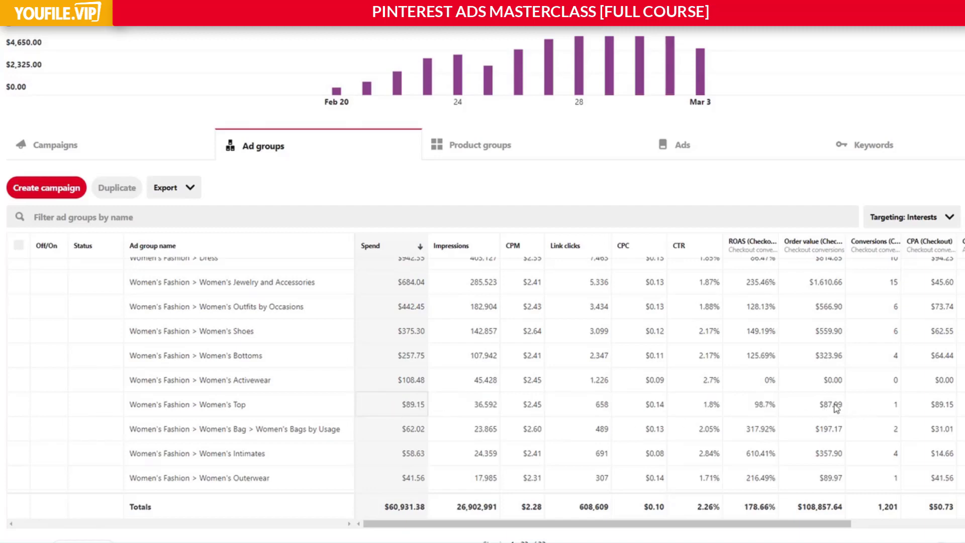
pyautogui.moveTo(778, 409); pyautogui.dragTo(840, 382)
pyautogui.scroll(2, 572, 390)
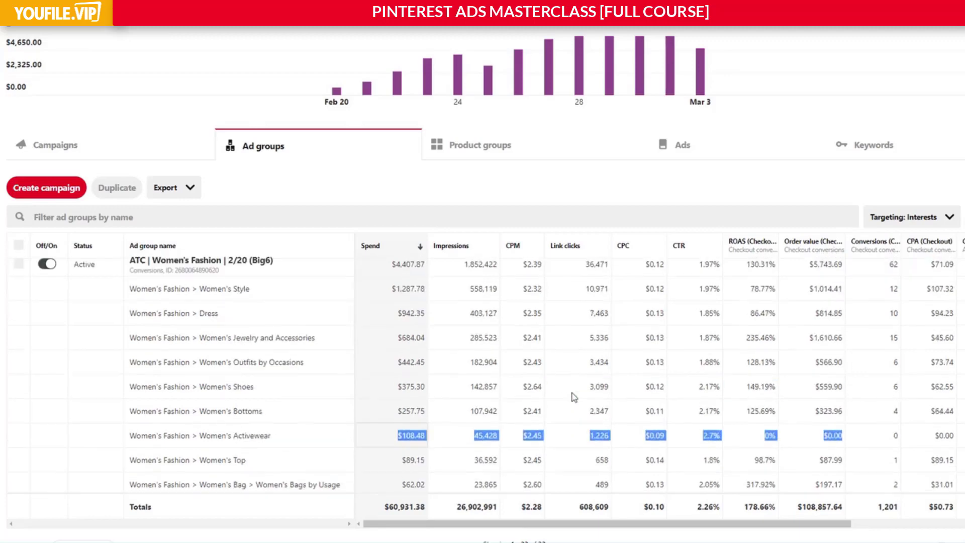
# Compare the Women's Bottoms row's spend through ROAS with the Women's Style and Dress rows.
pyautogui.moveTo(386, 411); pyautogui.dragTo(807, 419)
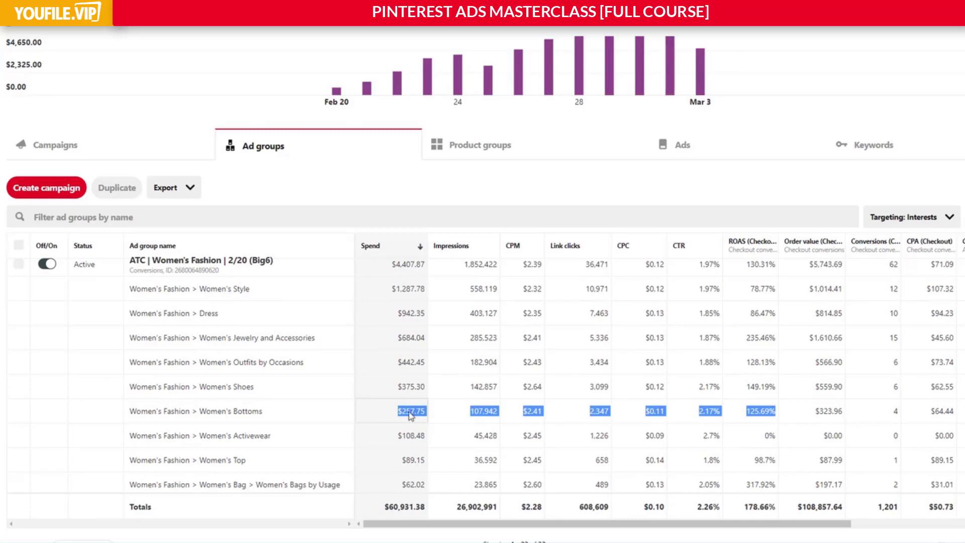
pyautogui.click(768, 412)
pyautogui.scroll(1, 766, 409)
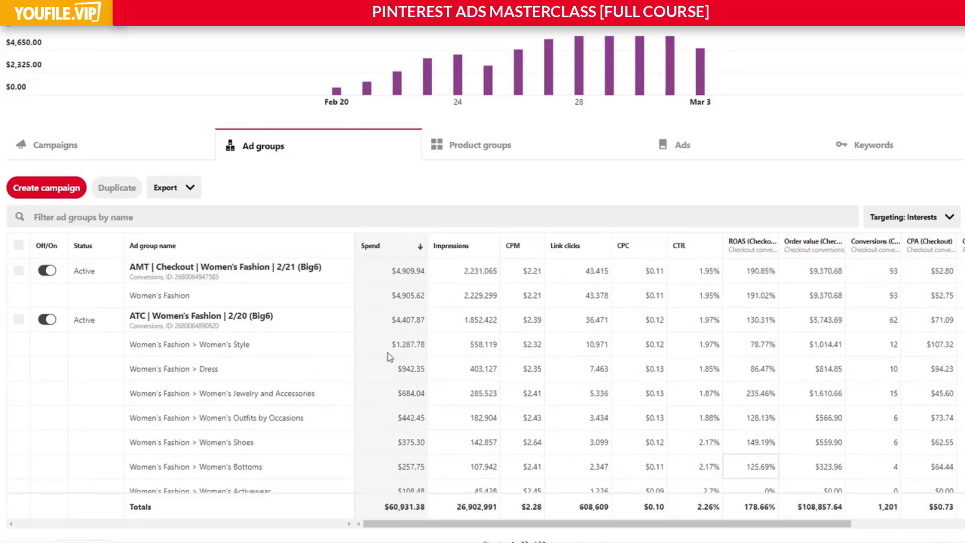
pyautogui.moveTo(386, 355); pyautogui.dragTo(773, 377)
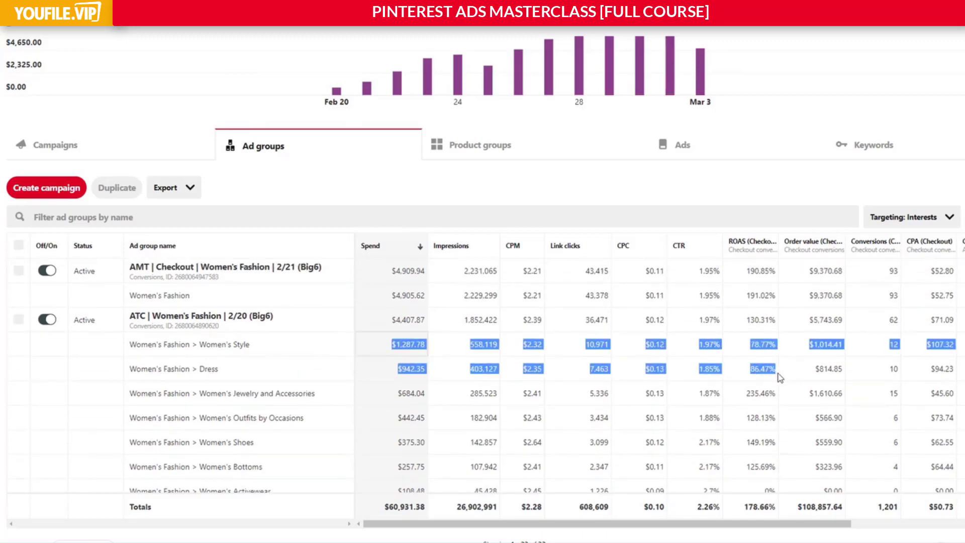
pyautogui.click(754, 345)
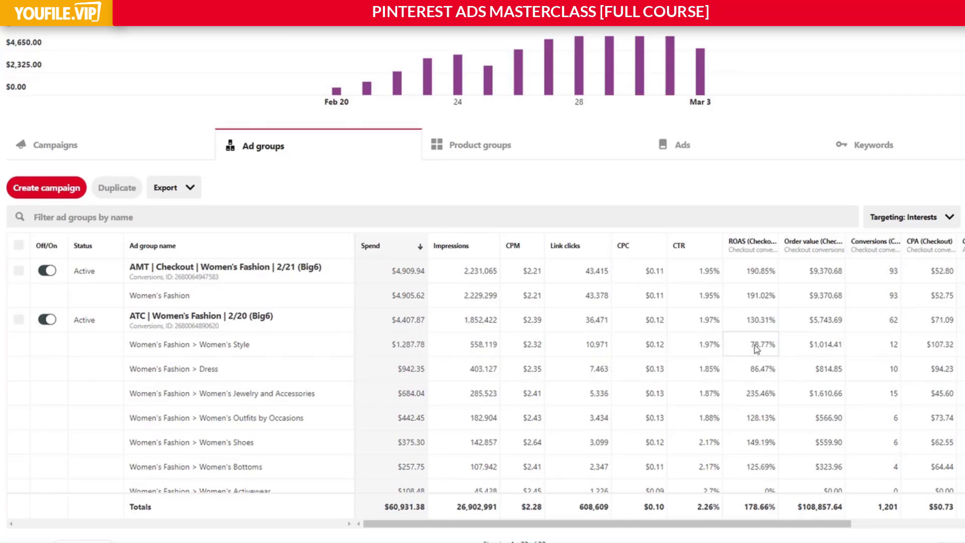
# Review the ROAS of the interest rows in AMT | Checkout | Interest + Keyword and continue to the Sport interests.
pyautogui.scroll(-10, 754, 346)
pyautogui.scroll(10, 745, 359)
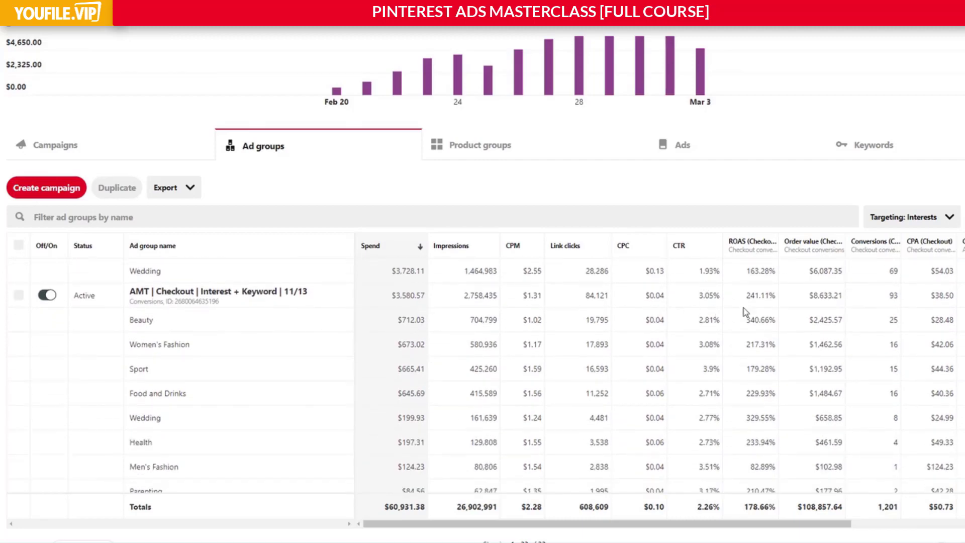
pyautogui.scroll(-2, 746, 317)
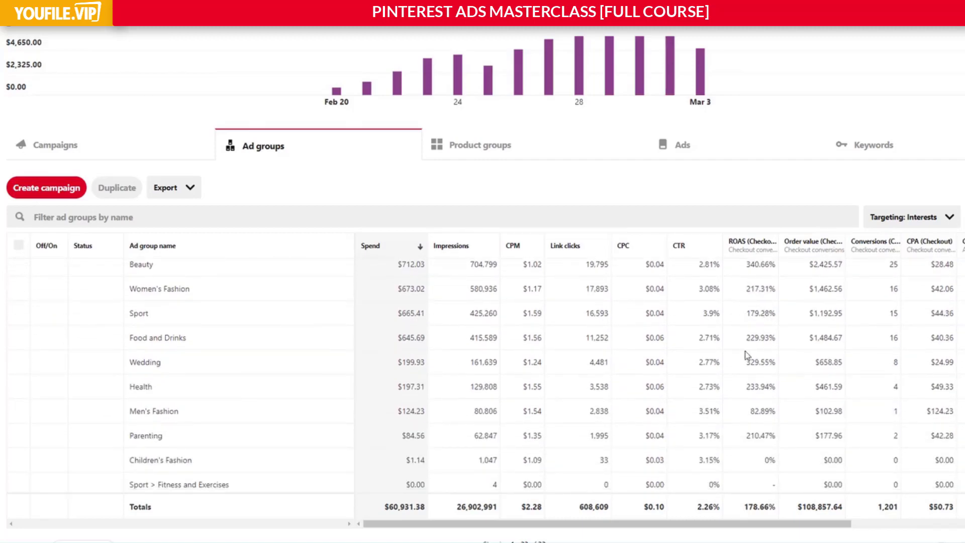
pyautogui.moveTo(758, 411); pyautogui.dragTo(764, 411)
pyautogui.scroll(2, 760, 414)
pyautogui.scroll(2, 756, 397)
pyautogui.scroll(-8, 756, 372)
pyautogui.scroll(-4, 749, 352)
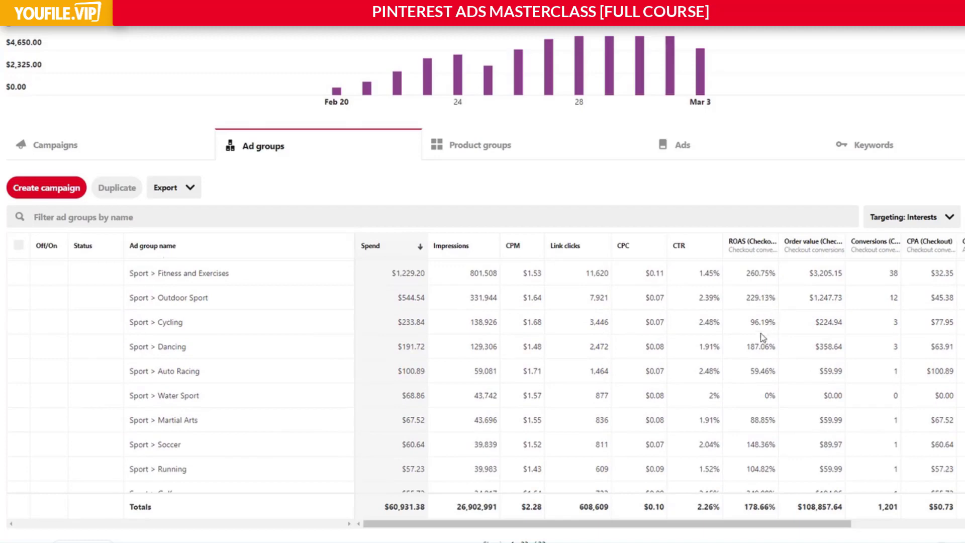
# Examine the Auto Racing and Cycling rows' spend through ROAS among the Sport interests and check the remaining rows.
pyautogui.moveTo(777, 372); pyautogui.dragTo(472, 372)
pyautogui.moveTo(373, 320)
pyautogui.mouseDown()
pyautogui.moveTo(779, 324)
pyautogui.moveTo(392, 324)
pyautogui.mouseUp()
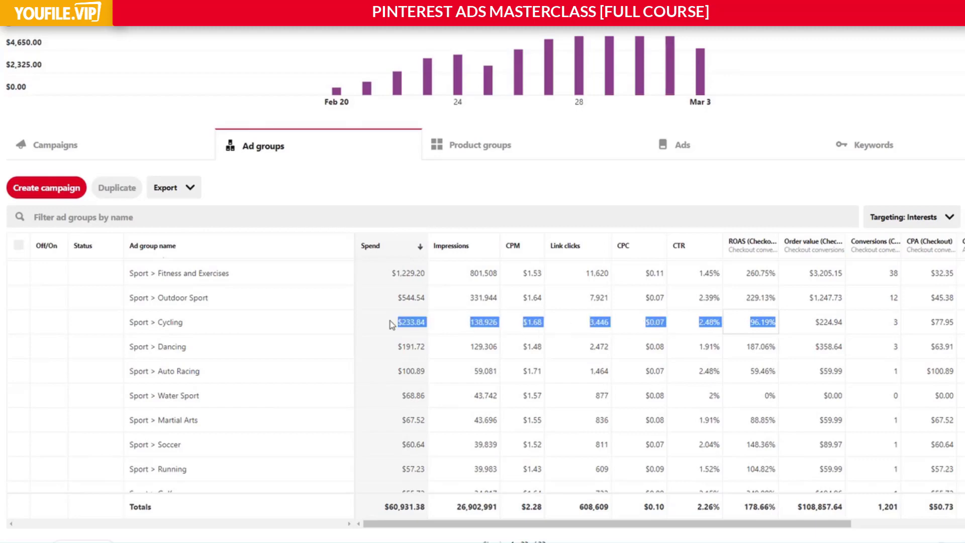
pyautogui.click(392, 323)
pyautogui.scroll(-1, 395, 324)
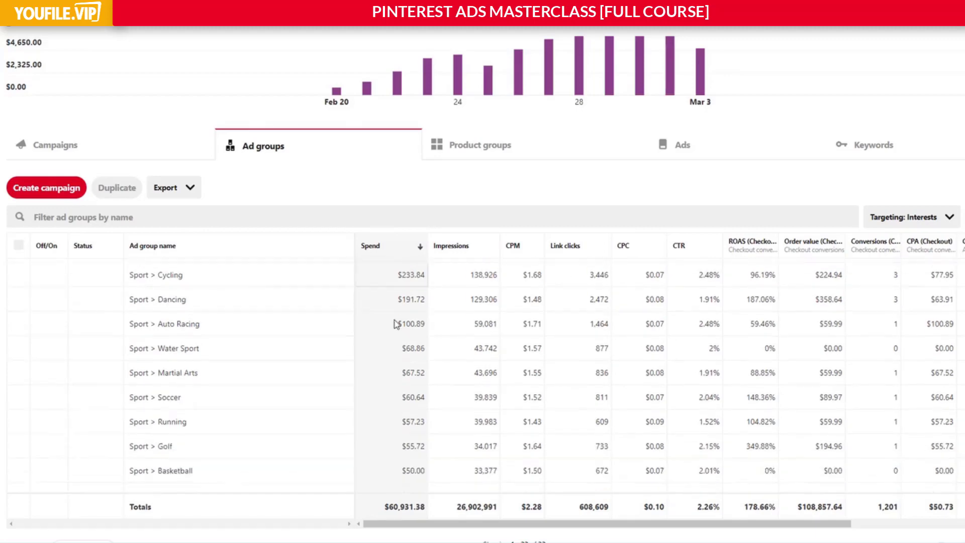
pyautogui.scroll(-5, 397, 323)
pyautogui.scroll(8, 398, 366)
pyautogui.scroll(10, 460, 386)
# View the available targeting breakdowns and revisit the interest rows from ATC | Women's Fashion to AMT | Checkout | Interest + Keyword.
pyautogui.click(904, 217)
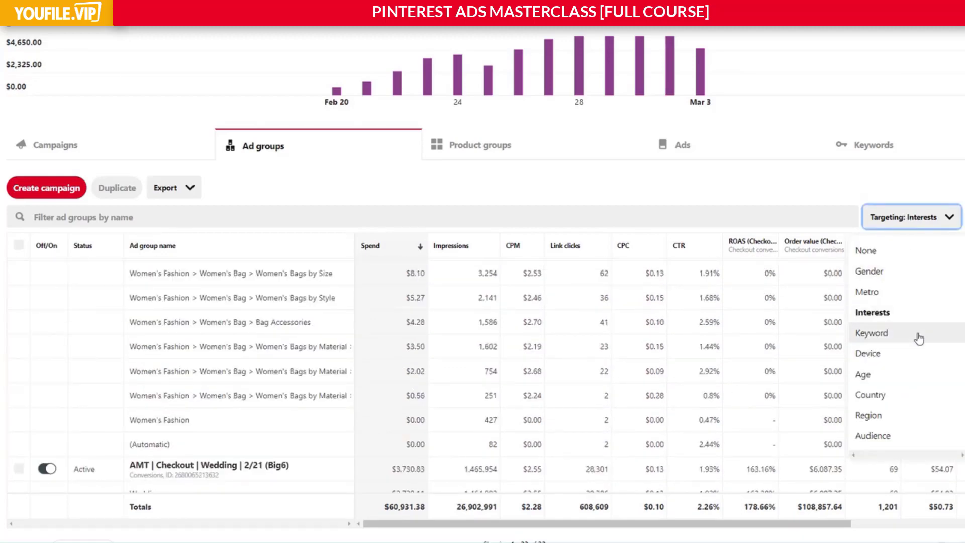
pyautogui.click(789, 185)
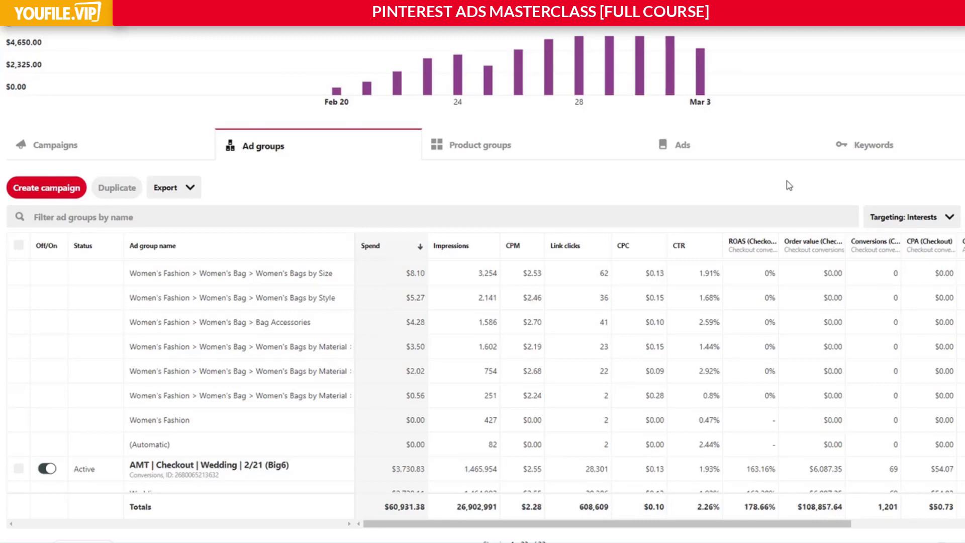
pyautogui.scroll(10, 490, 322)
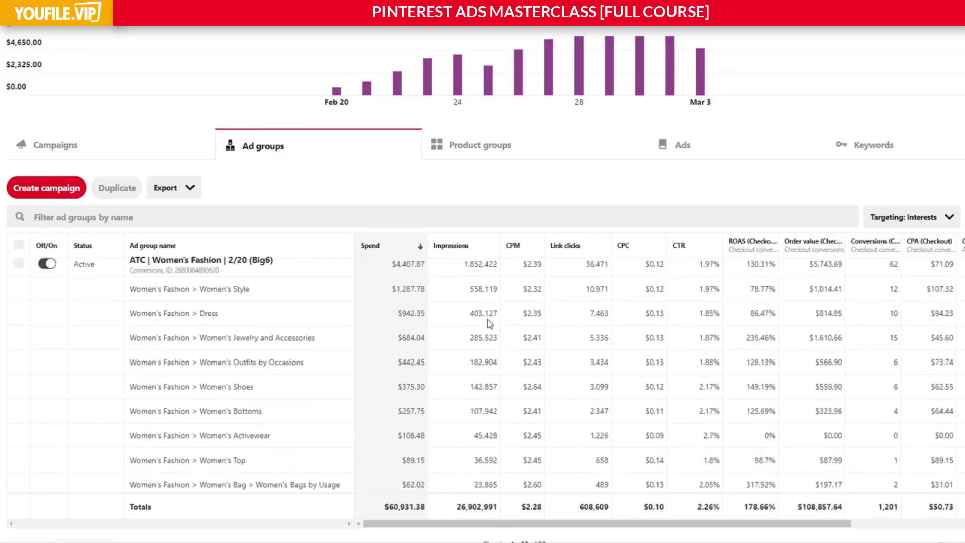
pyautogui.scroll(-15, 490, 323)
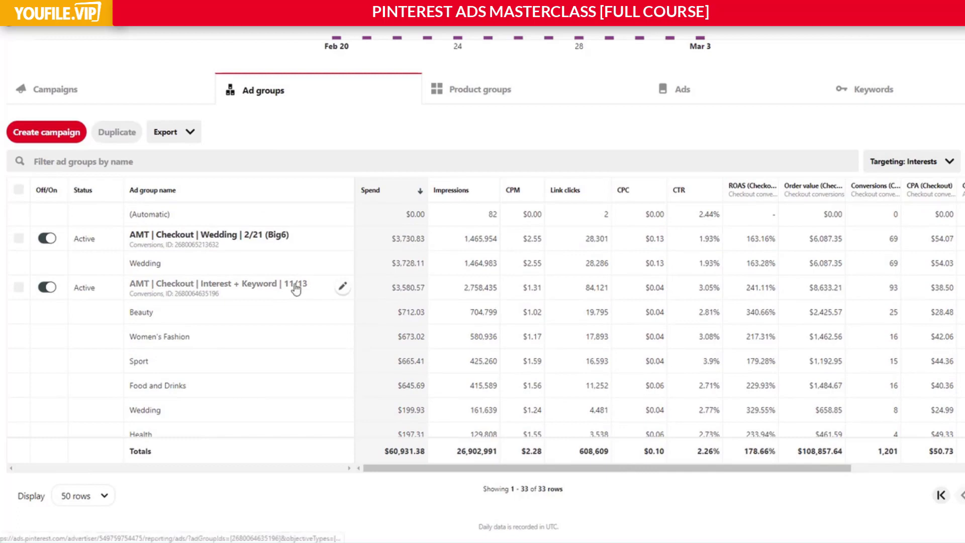
# Check the overall ROAS of AMT | Checkout | Interest + Keyword and return to the highest-spending ad groups.
pyautogui.moveTo(746, 289); pyautogui.dragTo(777, 291)
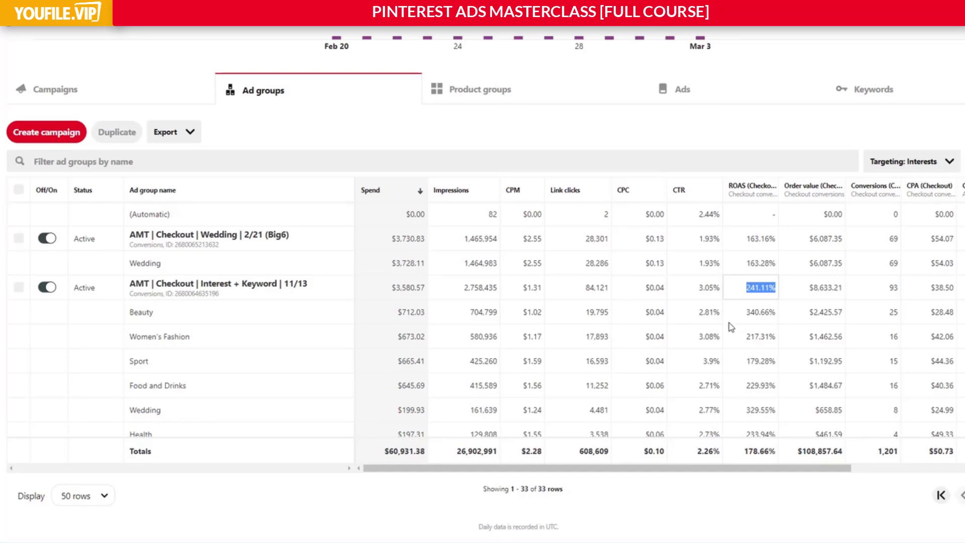
pyautogui.scroll(-5, 758, 317)
pyautogui.scroll(10, 759, 314)
# Break the ad groups' targeting down by Device and check the iPhone spend and order value in AMT | Checkout | Health.
pyautogui.click(903, 168)
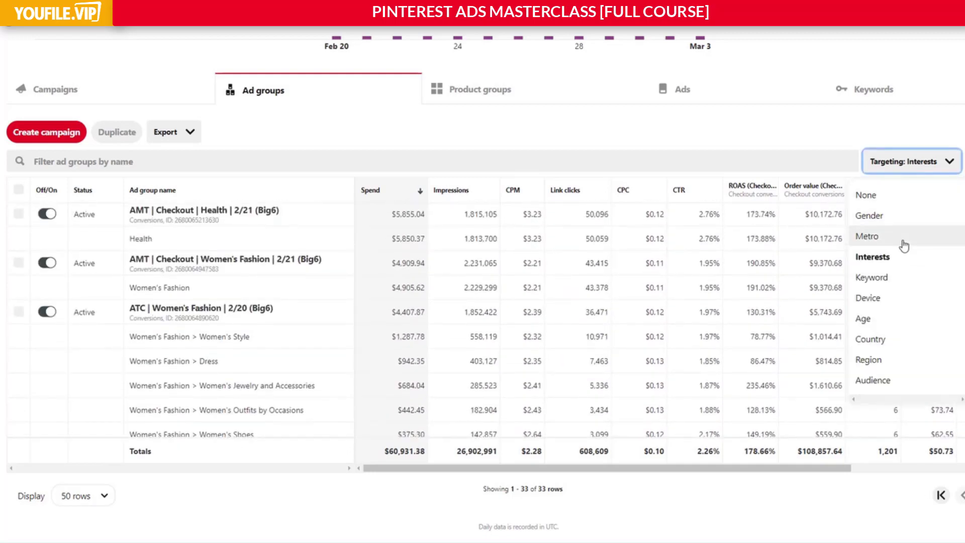
pyautogui.click(883, 300)
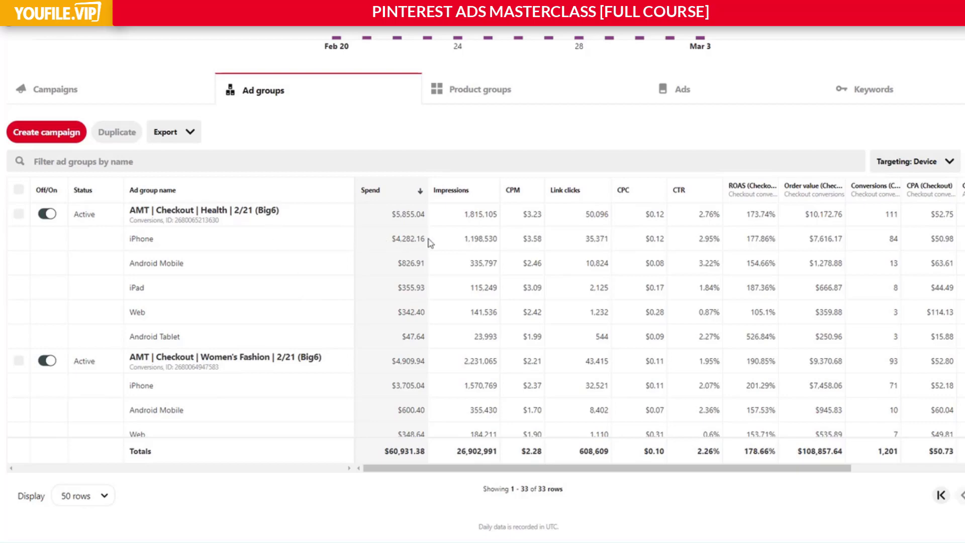
pyautogui.moveTo(393, 243); pyautogui.dragTo(438, 243)
pyautogui.moveTo(814, 242); pyautogui.dragTo(844, 244)
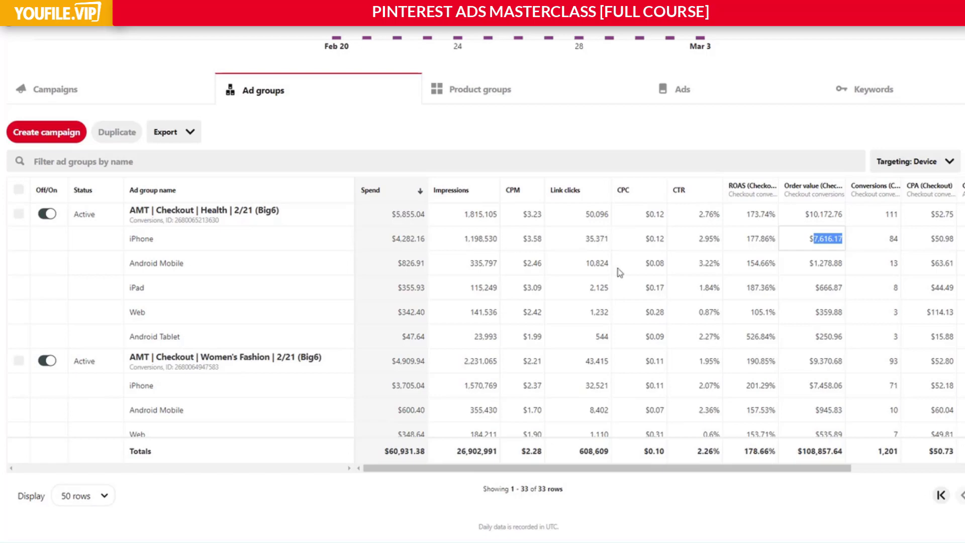
# Examine the Web row of AMT | Checkout | Health from spend to order value, focusing on its ROAS.
pyautogui.click(825, 310)
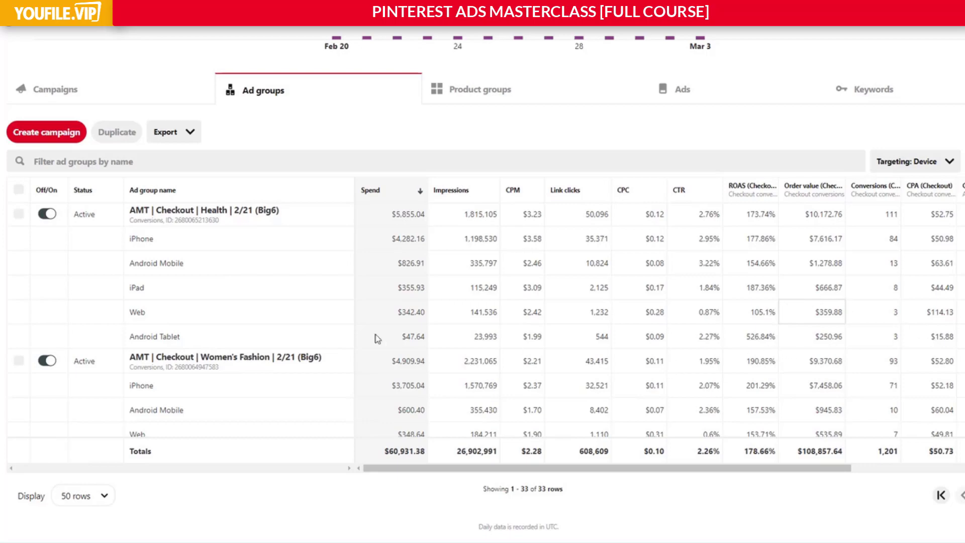
pyautogui.moveTo(390, 311); pyautogui.dragTo(853, 316)
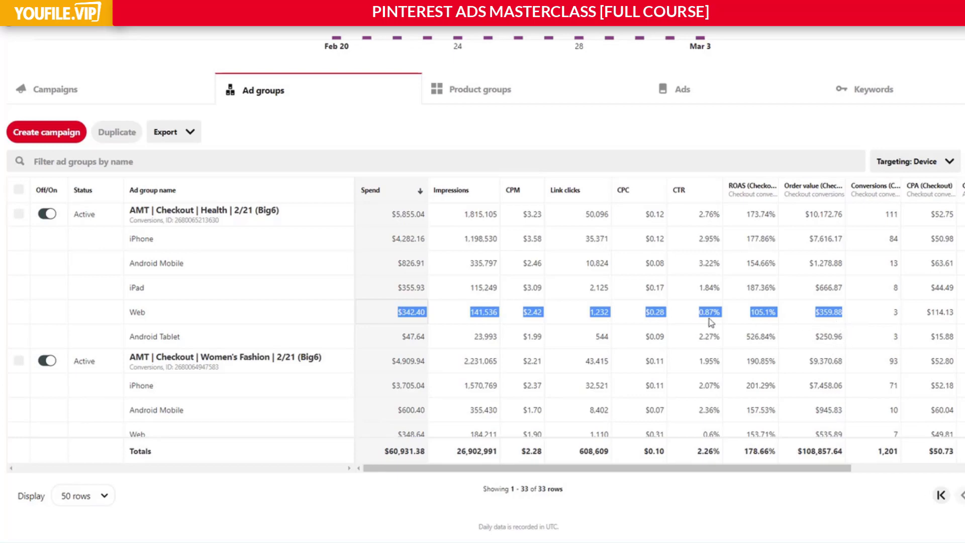
pyautogui.click(747, 313)
pyautogui.moveTo(747, 314); pyautogui.dragTo(785, 315)
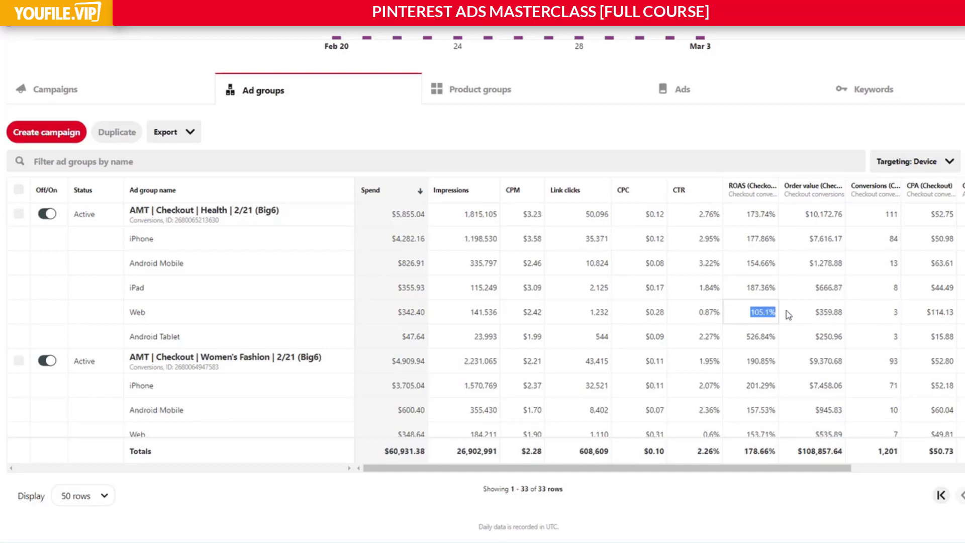
# Compare the Web rows of AMT | Checkout | Women's Fashion and ATC | Women's Fashion, and check the latter's Android Mobile ROAS.
pyautogui.scroll(-2, 724, 319)
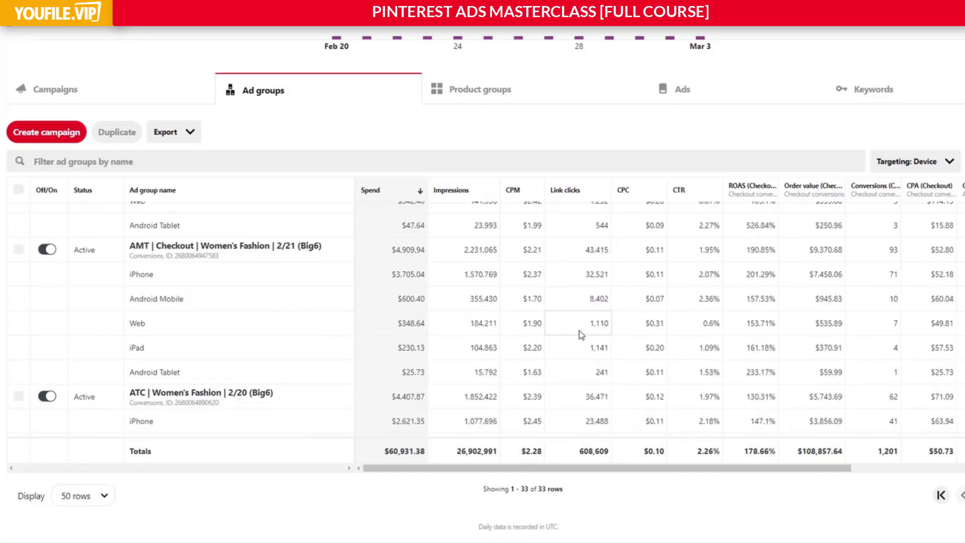
pyautogui.moveTo(393, 324); pyautogui.dragTo(807, 335)
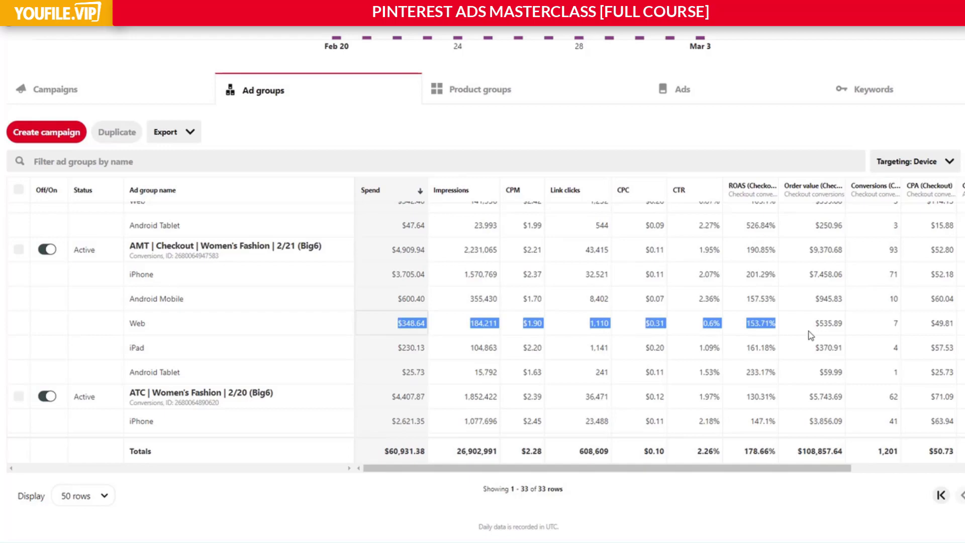
pyautogui.scroll(-3, 811, 336)
pyautogui.click(699, 310)
pyautogui.moveTo(397, 303); pyautogui.dragTo(803, 302)
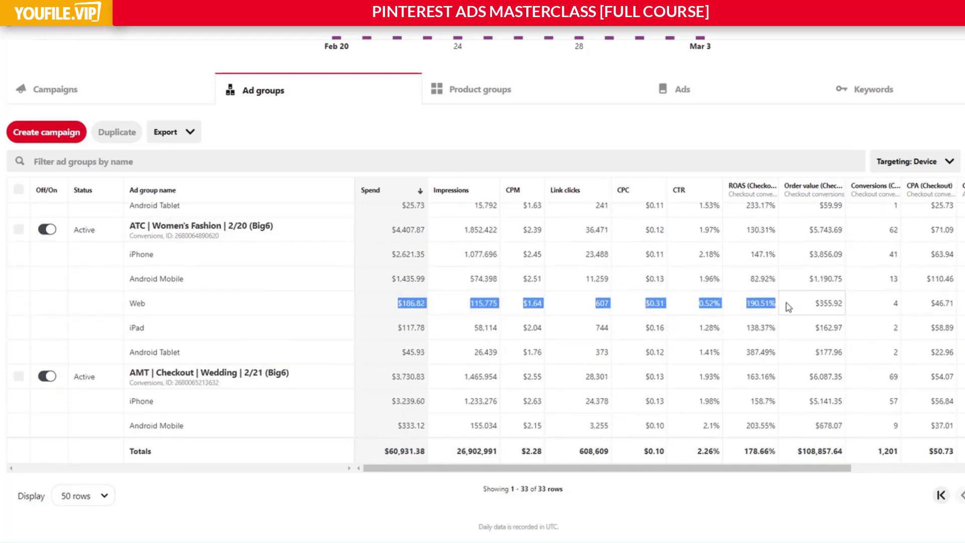
pyautogui.click(788, 307)
pyautogui.moveTo(748, 281); pyautogui.dragTo(775, 281)
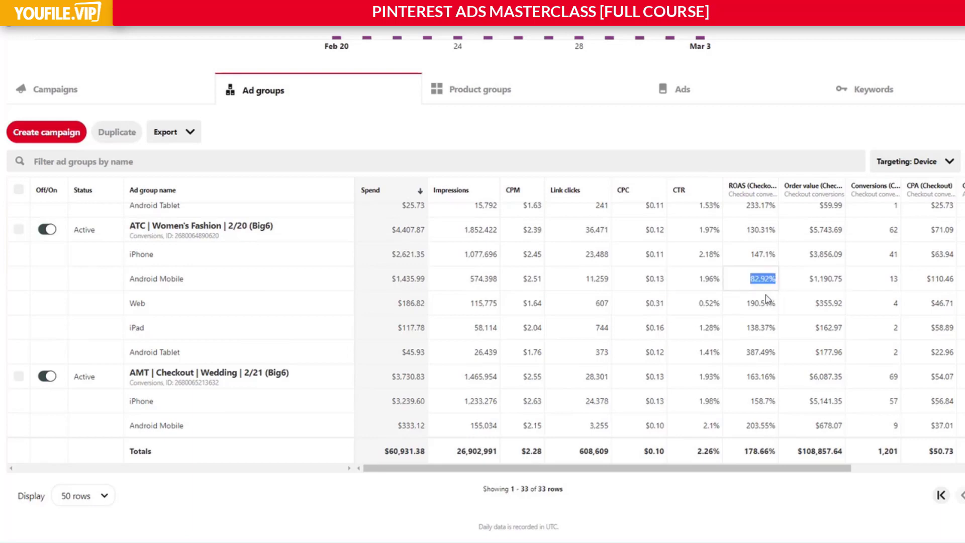
# Review the device rows' ROAS from ATC | Women's Fashion through AMT | Checkout | Wedding to AMT | Checkout | Interest + Keyword.
pyautogui.scroll(5, 766, 300)
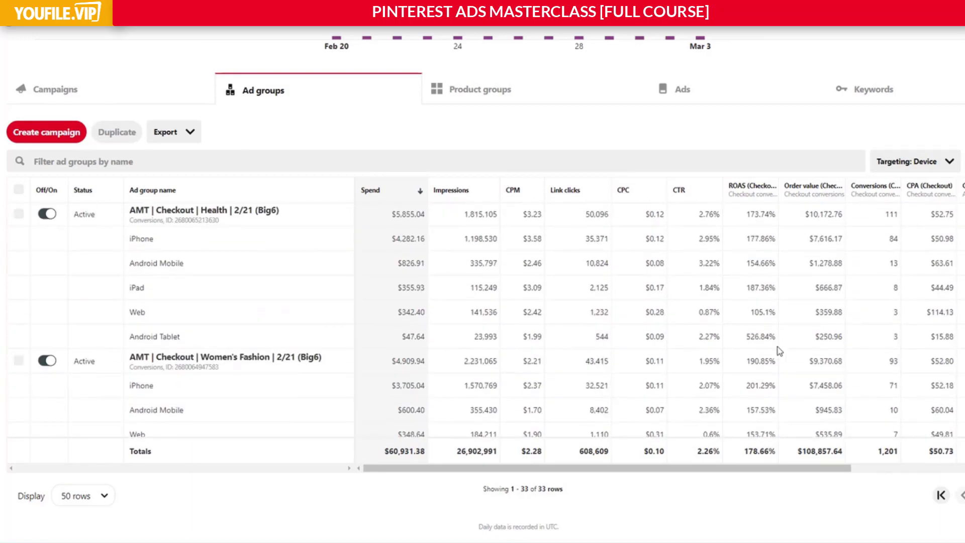
pyautogui.scroll(-5, 779, 351)
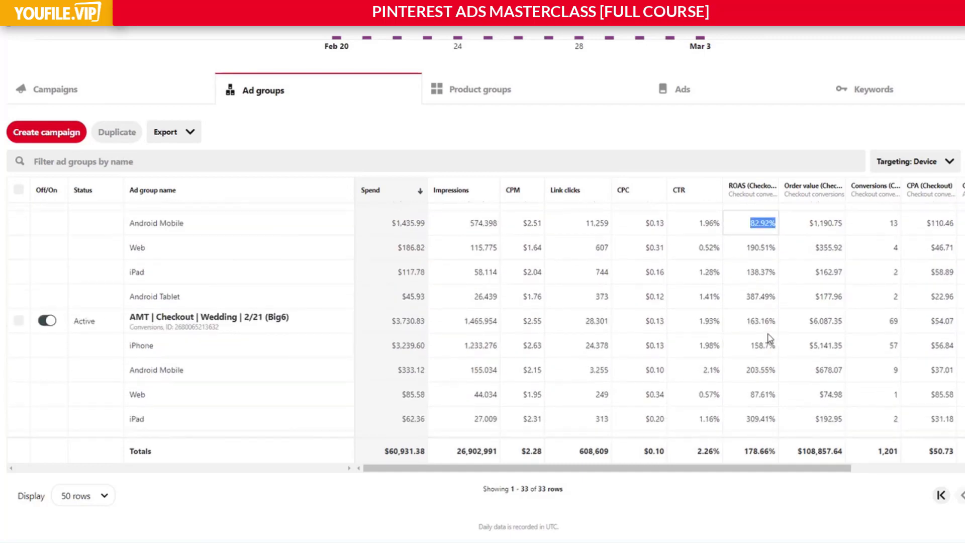
pyautogui.scroll(-1, 766, 337)
pyautogui.scroll(2, 769, 336)
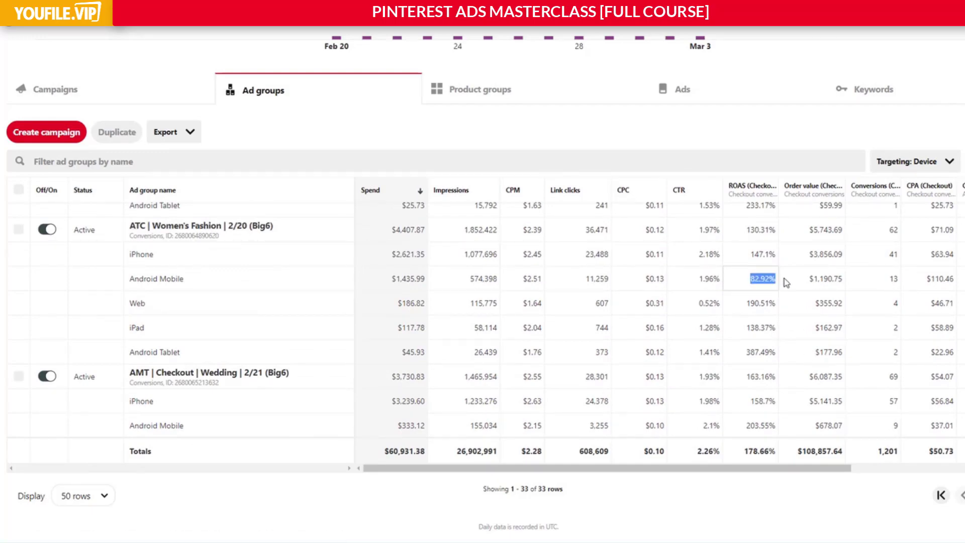
pyautogui.scroll(-2, 778, 283)
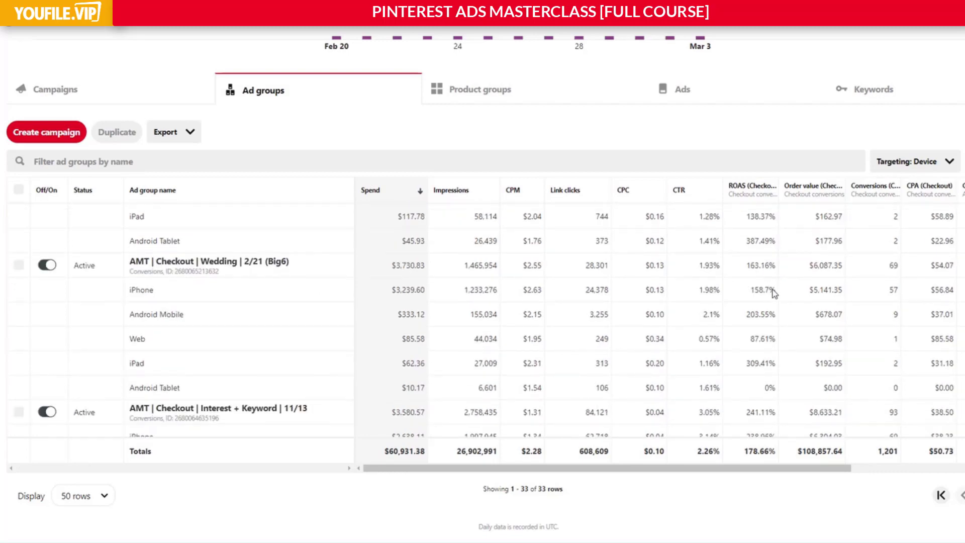
pyautogui.moveTo(770, 314)
pyautogui.mouseDown()
pyautogui.moveTo(395, 322)
pyautogui.moveTo(764, 318)
pyautogui.mouseUp()
pyautogui.click(766, 320)
pyautogui.scroll(-3, 765, 320)
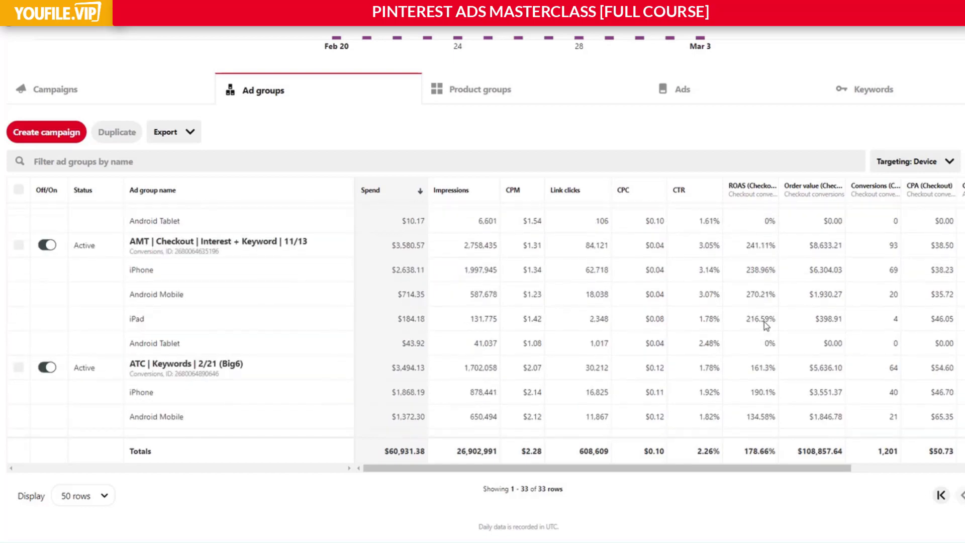
# Check the device ROAS in ATC | Keywords and return to the Android Mobile ROAS of AMT | Checkout | Health.
pyautogui.scroll(-2, 765, 352)
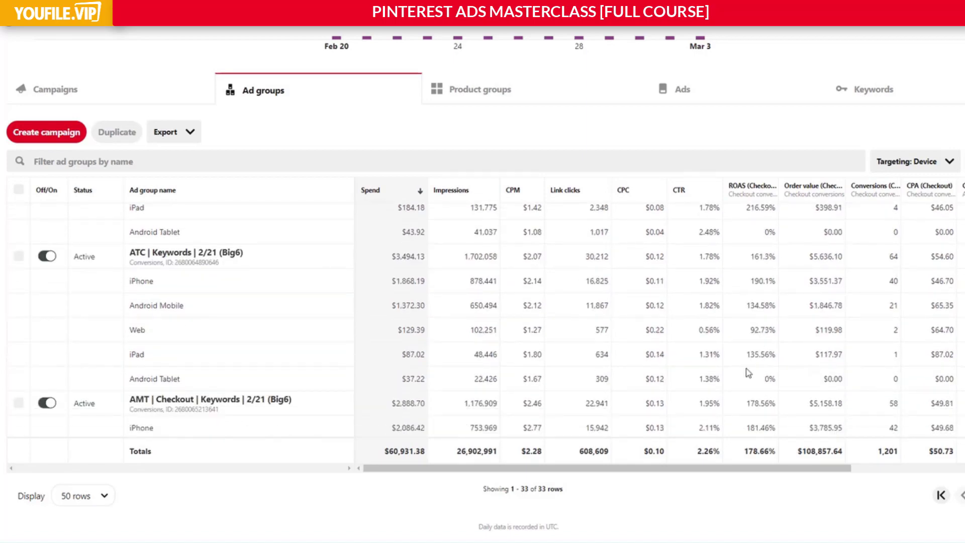
pyautogui.moveTo(767, 382); pyautogui.dragTo(759, 257)
pyautogui.click(764, 256)
pyautogui.scroll(-5, 764, 316)
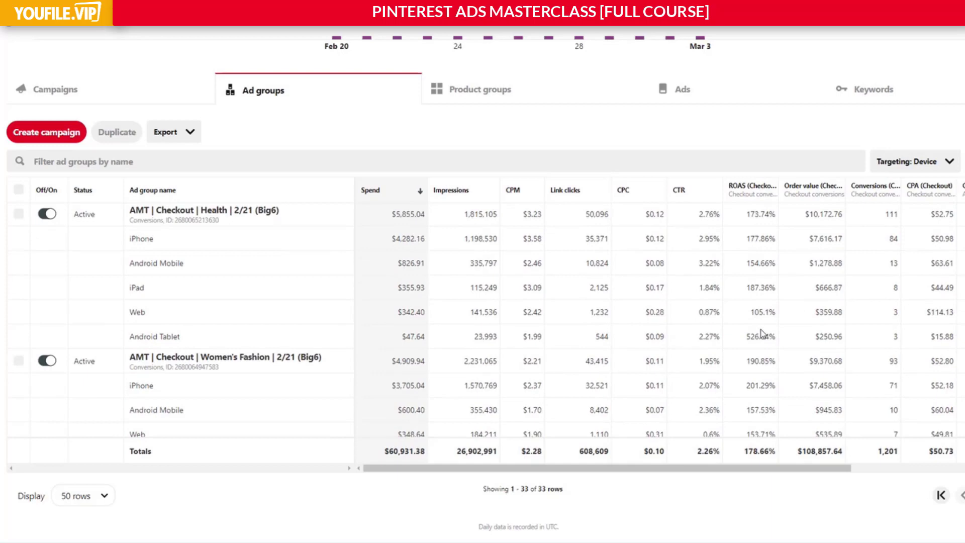
pyautogui.scroll(1, 762, 333)
pyautogui.moveTo(750, 294); pyautogui.dragTo(769, 320)
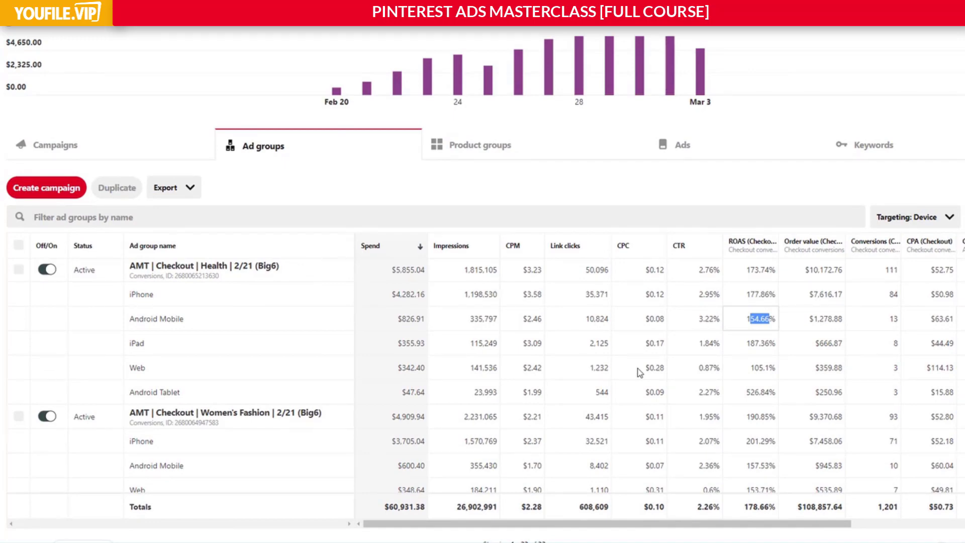
pyautogui.click(774, 323)
# Break the ad groups' targeting down by Country and clear the sorting by Spend.
pyautogui.click(919, 218)
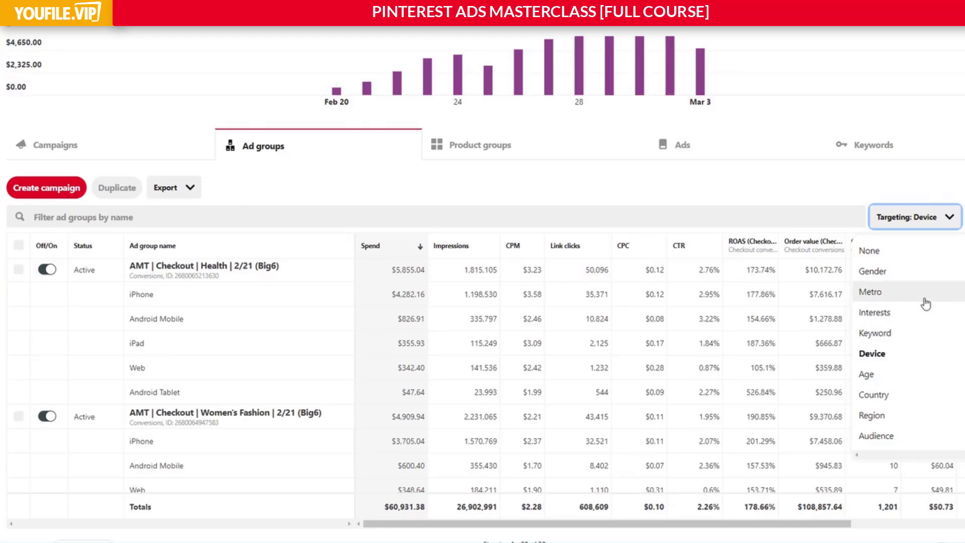
pyautogui.click(892, 394)
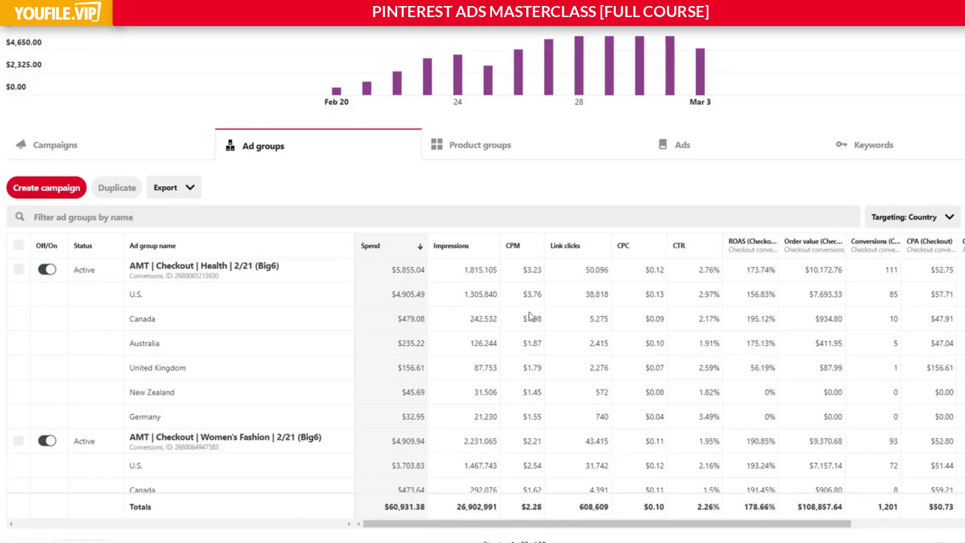
pyautogui.click(396, 243)
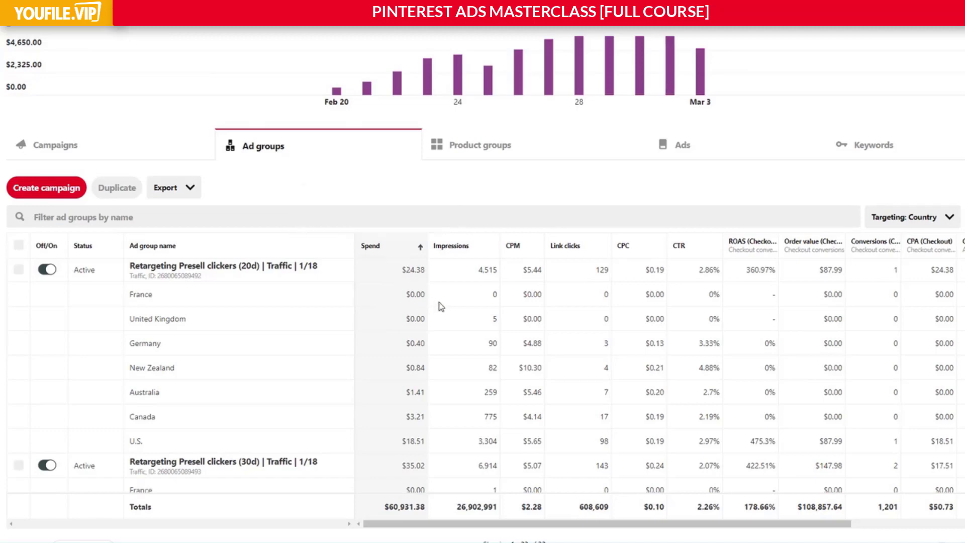
pyautogui.click(395, 246)
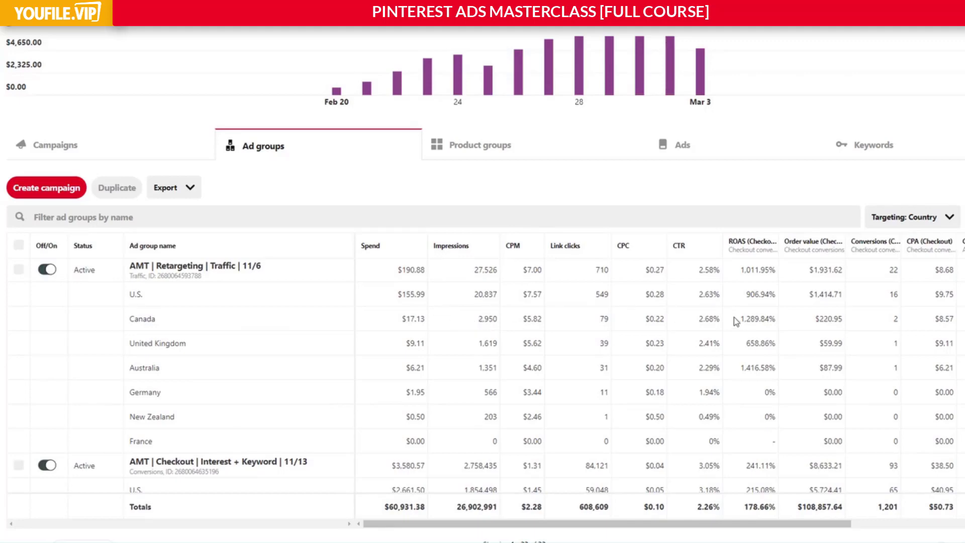
# Examine the spend and ROAS of the United Kingdom and Australia rows in AMT | Checkout | Interest + Keyword.
pyautogui.scroll(-3, 767, 312)
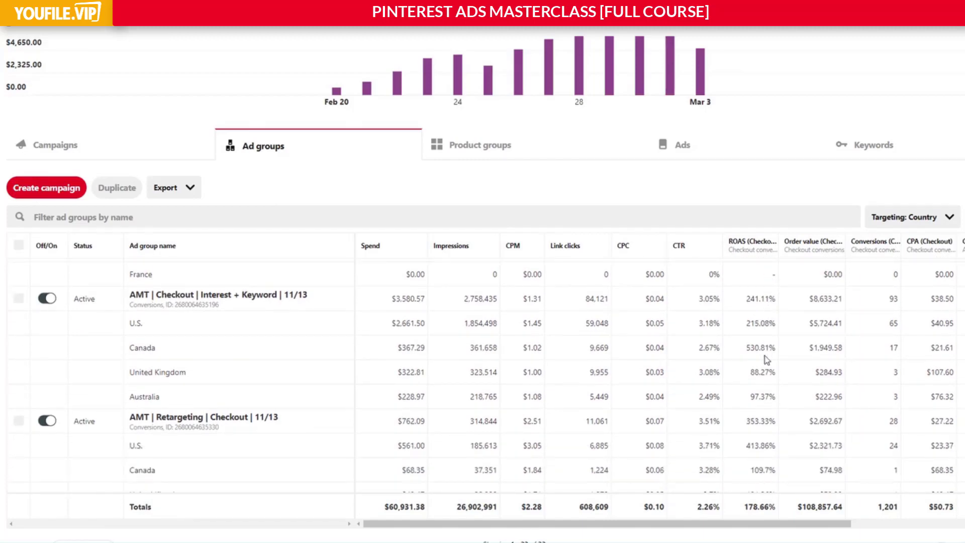
pyautogui.moveTo(770, 405); pyautogui.dragTo(222, 382)
pyautogui.moveTo(159, 372); pyautogui.dragTo(217, 398)
pyautogui.moveTo(766, 378); pyautogui.dragTo(775, 403)
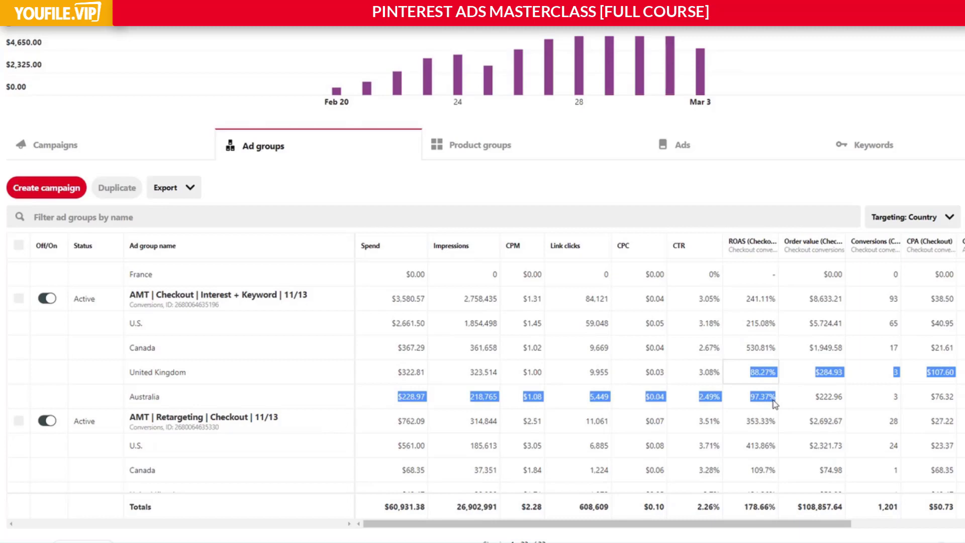
pyautogui.scroll(-1, 774, 404)
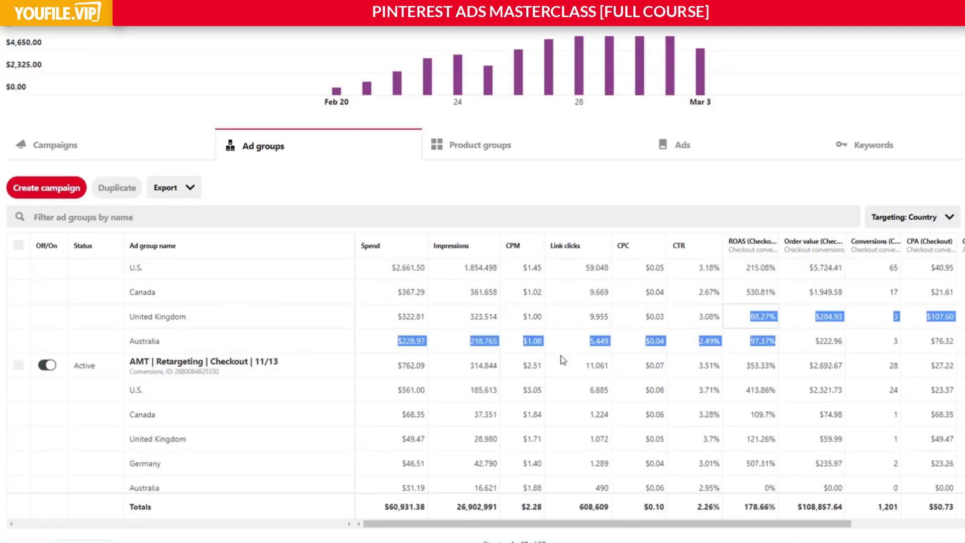
pyautogui.moveTo(408, 318); pyautogui.dragTo(428, 336)
pyautogui.click(427, 335)
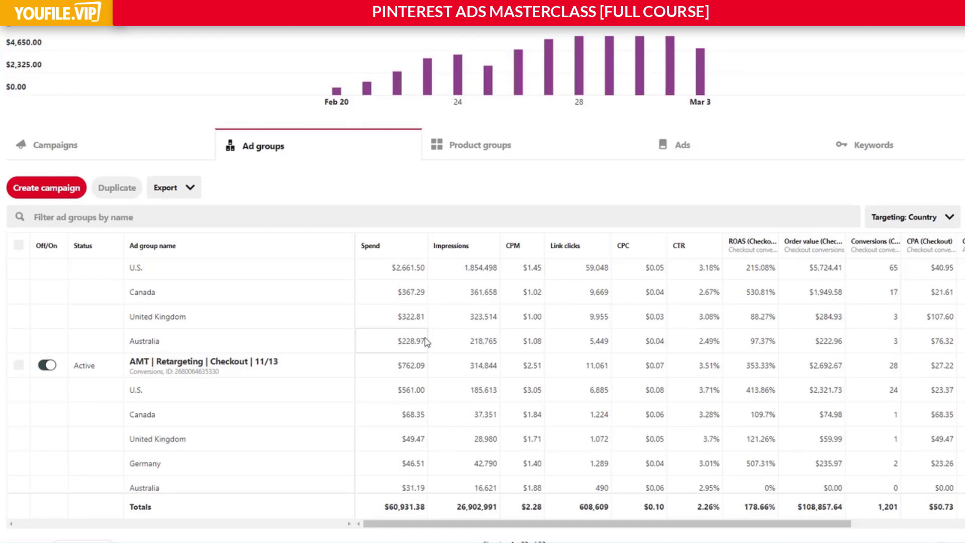
# Review the country rows of AMT | Retargeting | Checkout and sort the ad groups by checkout ROAS, highest first.
pyautogui.scroll(-2, 426, 342)
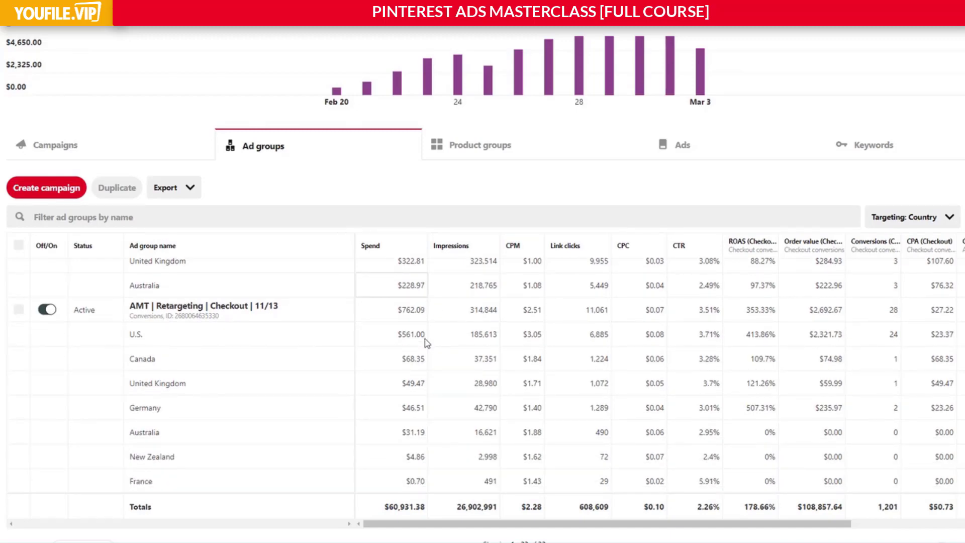
pyautogui.scroll(-2, 426, 339)
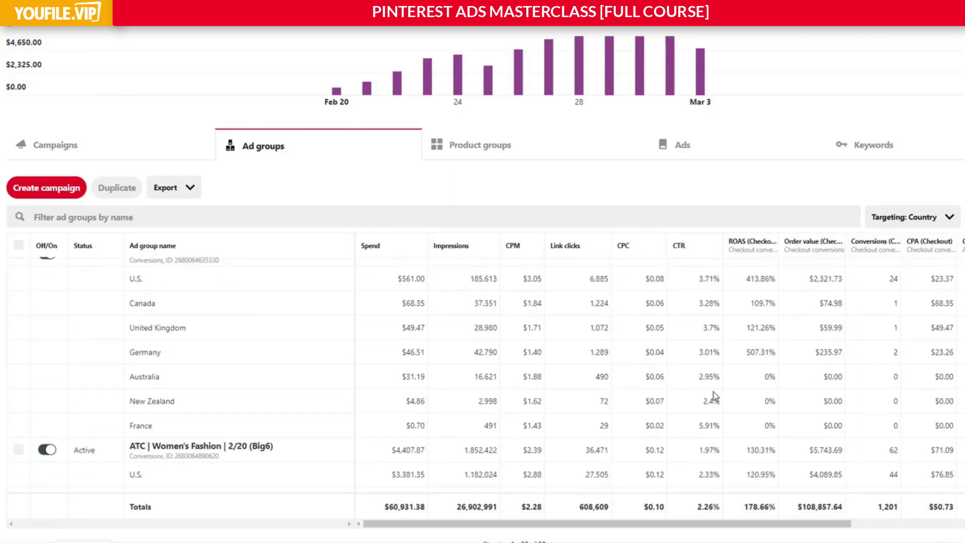
pyautogui.scroll(8, 669, 380)
pyautogui.click(754, 248)
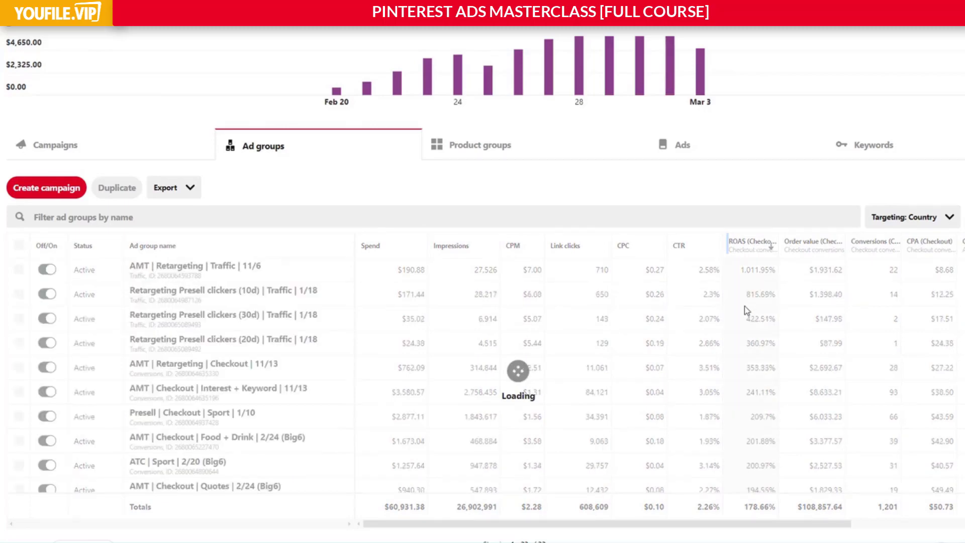
# Look through the ROAS-sorted country rows for weak performers and examine the Canada row in AMT | Checkout | DIY+Crafts.
pyautogui.scroll(-10, 738, 392)
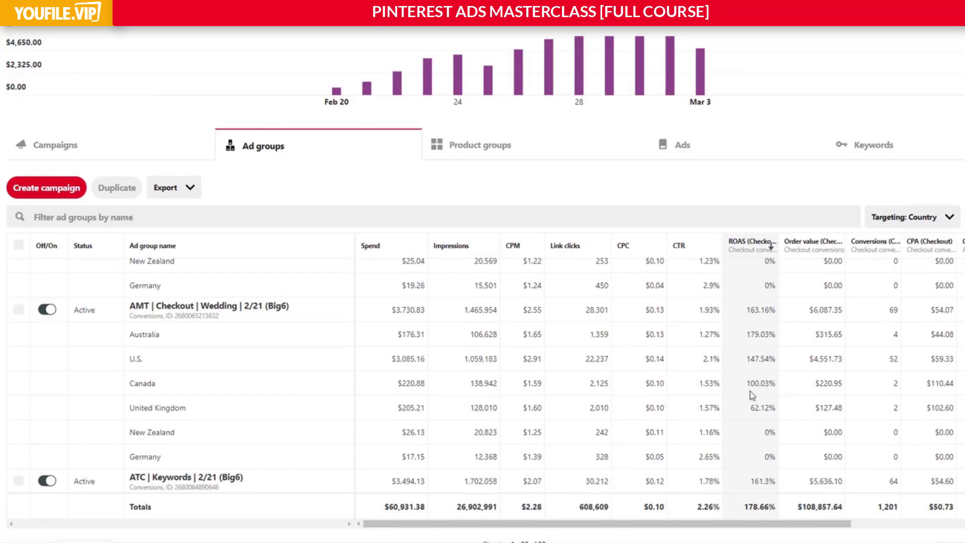
pyautogui.scroll(-5, 764, 360)
pyautogui.scroll(-10, 762, 357)
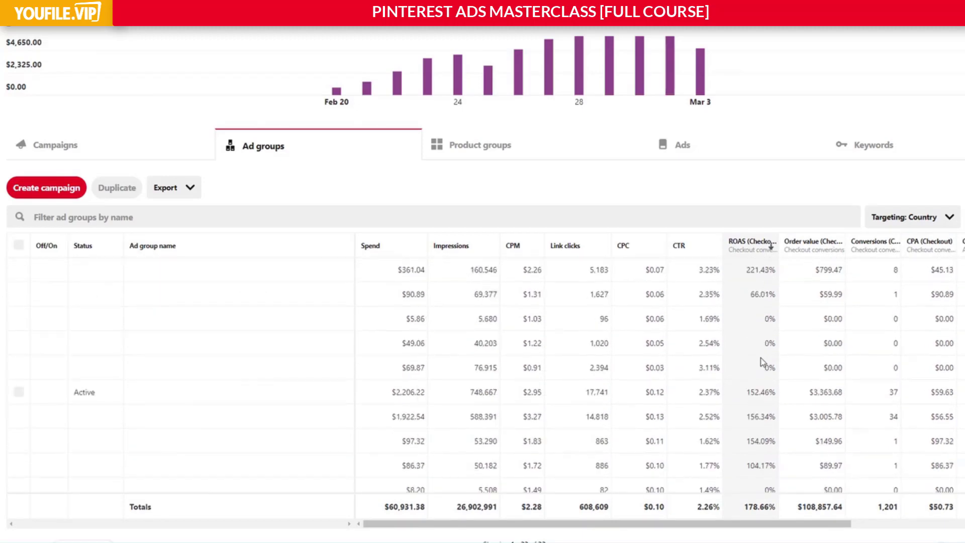
pyautogui.scroll(-2, 763, 361)
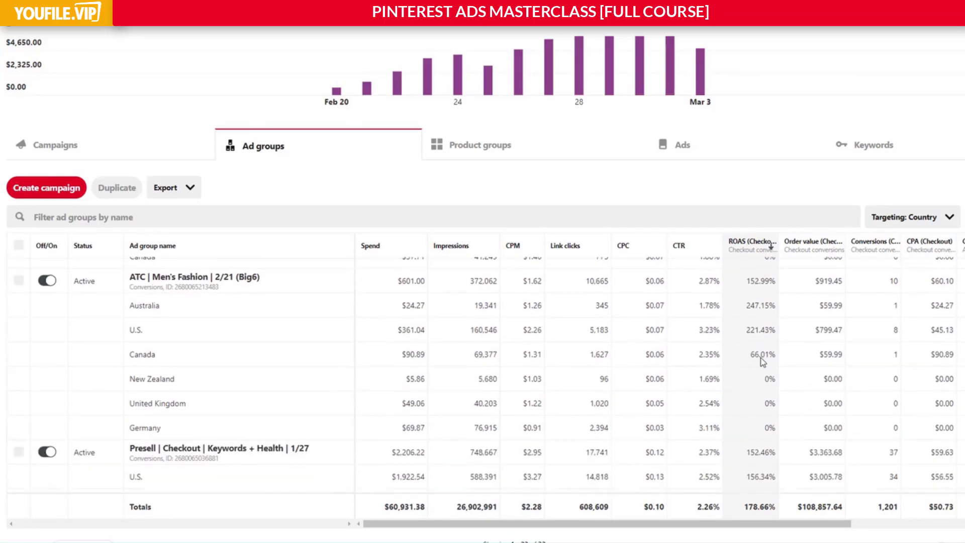
pyautogui.scroll(10, 520, 379)
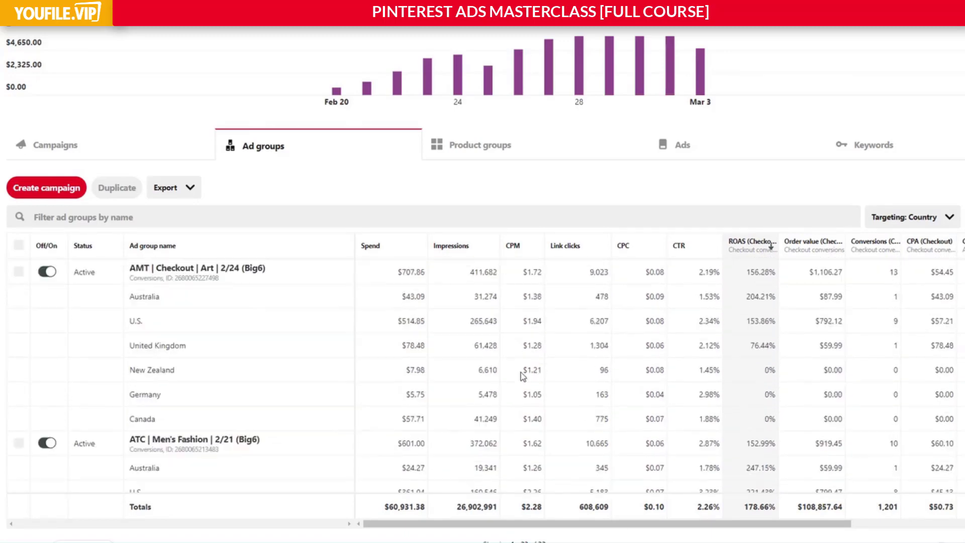
pyautogui.scroll(5, 417, 430)
pyautogui.scroll(-4, 417, 429)
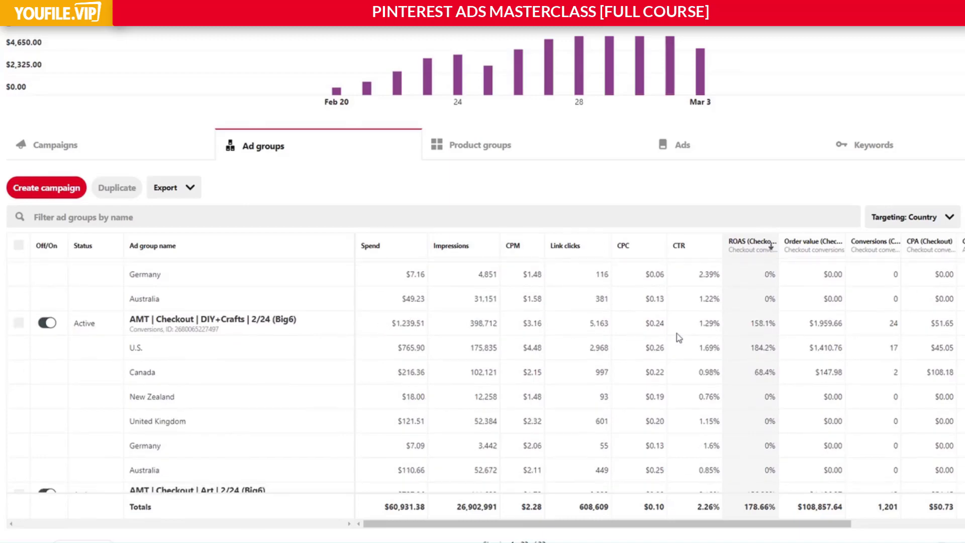
pyautogui.moveTo(777, 372); pyautogui.dragTo(364, 384)
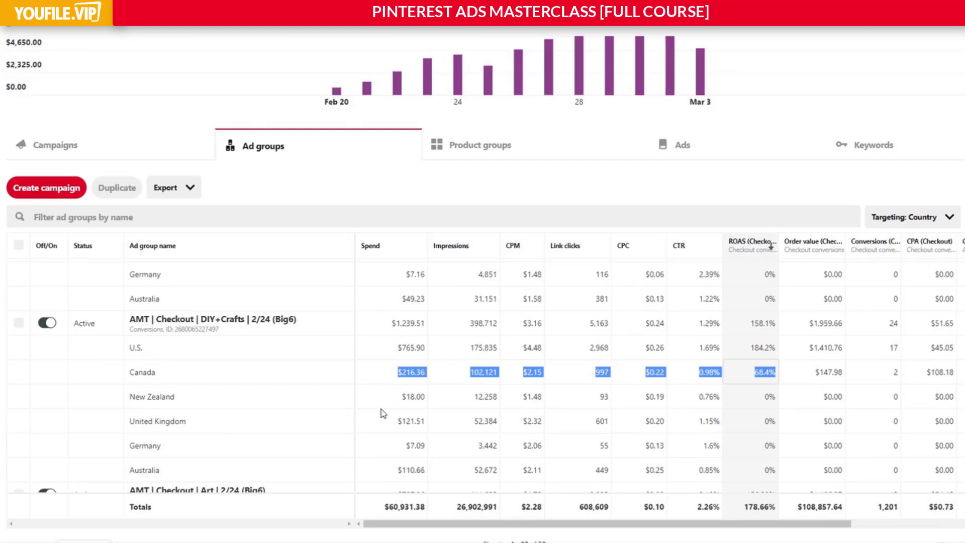
# Examine the spend-to-ROAS figures of the United Kingdom rows in AMT | Checkout | DIY+Crafts and Presell | Checkout | Keywords + Women's Fashion.
pyautogui.moveTo(394, 428); pyautogui.dragTo(761, 428)
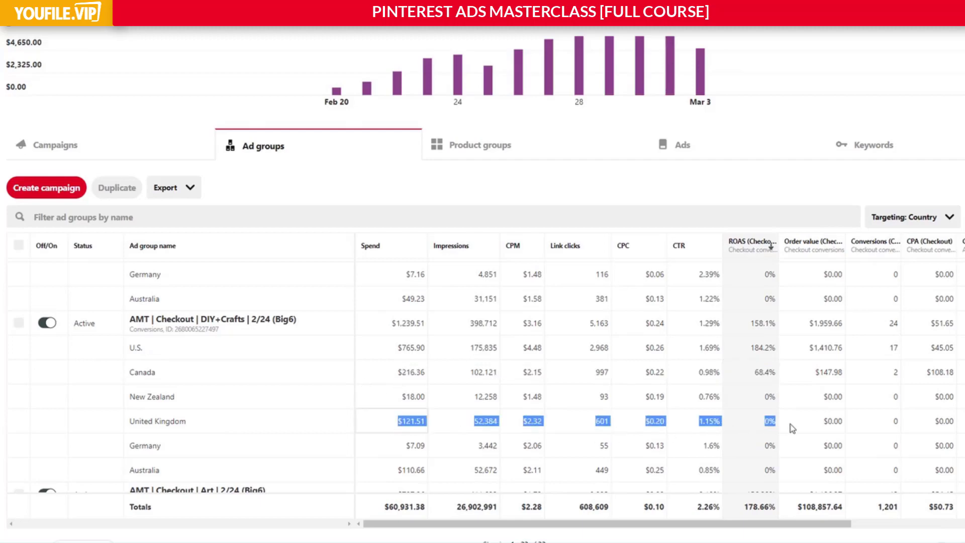
pyautogui.scroll(2, 784, 428)
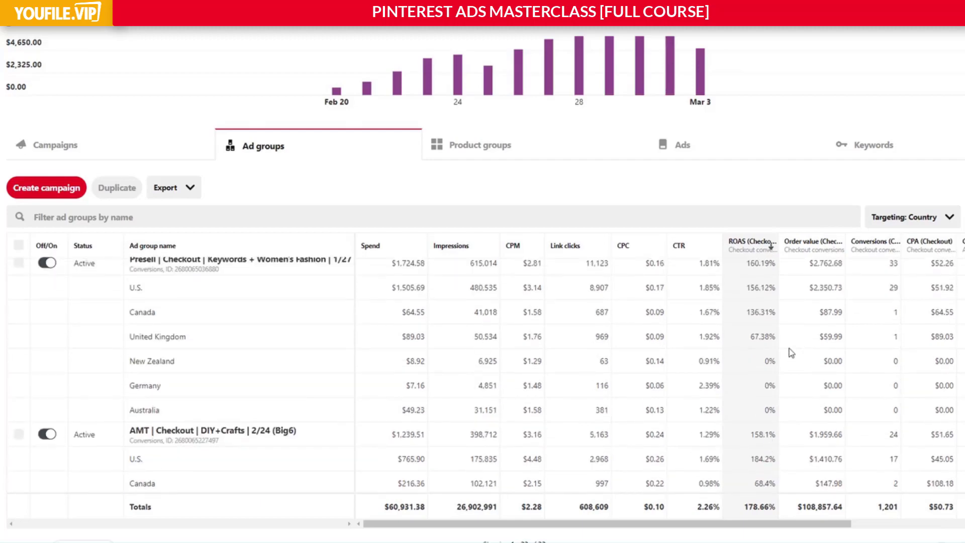
pyautogui.moveTo(406, 337); pyautogui.dragTo(806, 344)
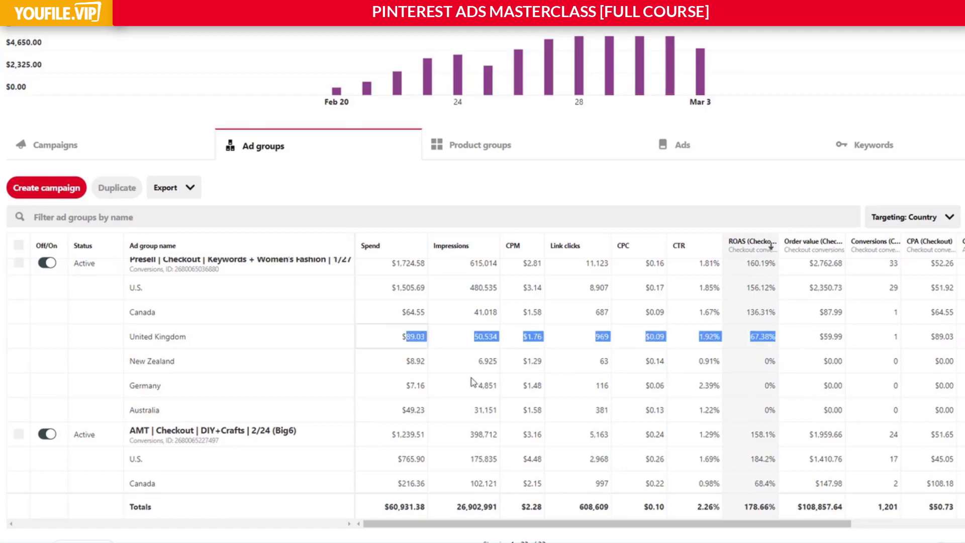
# Examine the spend and ROAS of the Canada row in ATC | Keywords and the United Kingdom row in AMT | Checkout | Wedding.
pyautogui.scroll(4, 462, 389)
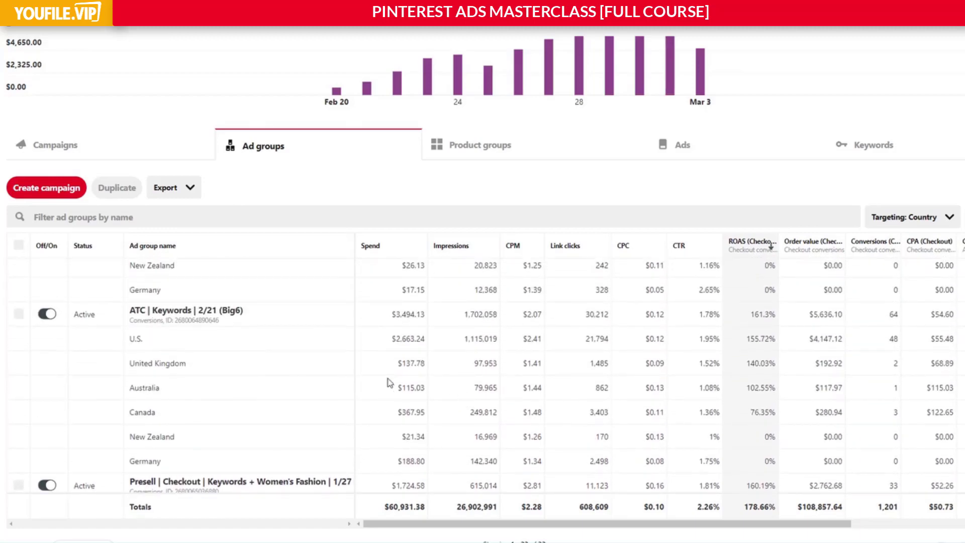
pyautogui.doubleClick(410, 412)
pyautogui.moveTo(515, 414); pyautogui.dragTo(398, 415)
pyautogui.click(779, 415)
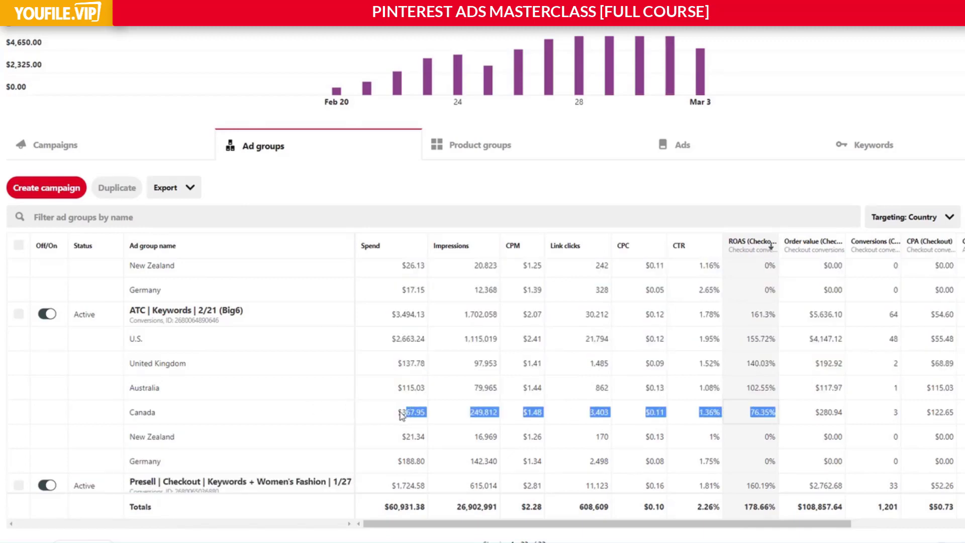
pyautogui.click(398, 415)
pyautogui.scroll(2, 442, 422)
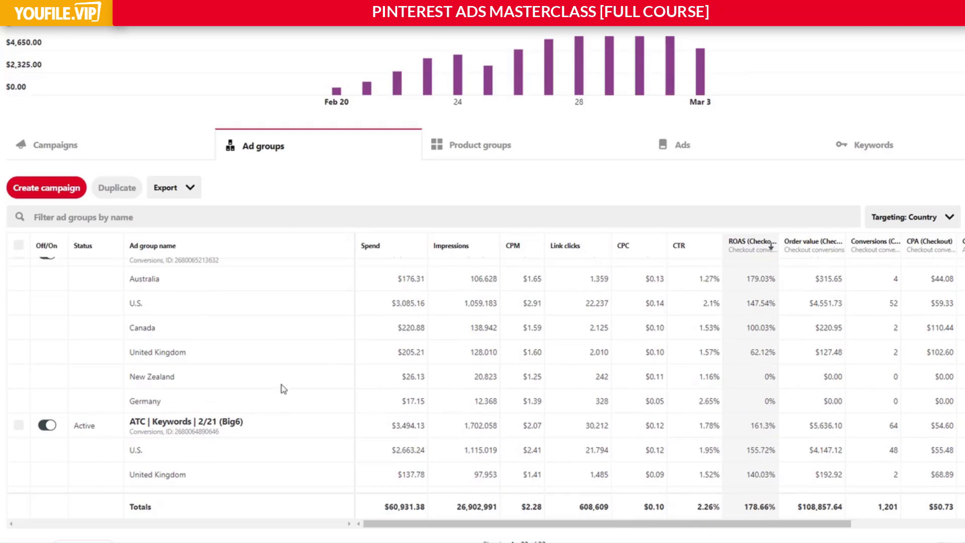
pyautogui.moveTo(408, 354); pyautogui.dragTo(795, 354)
# Look through the country rows of the higher-ROAS ad groups and examine the United Kingdom row in AMT | Retargeting | Traffic | 11/6.
pyautogui.scroll(1, 563, 382)
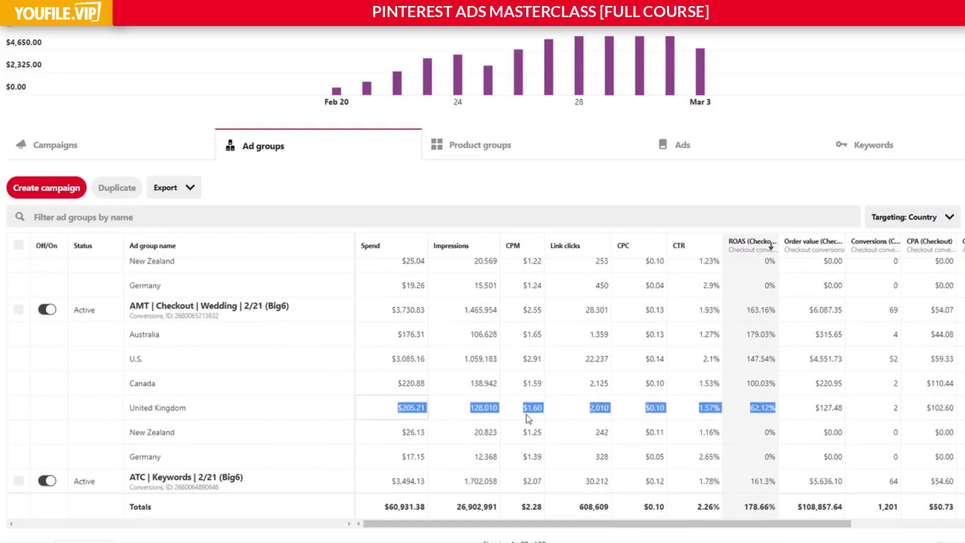
pyautogui.scroll(6, 524, 441)
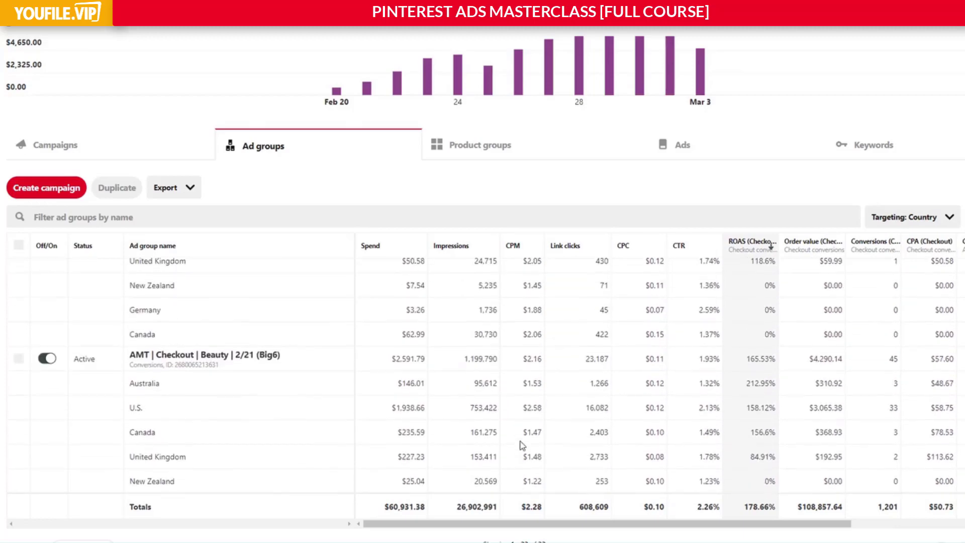
pyautogui.scroll(6, 522, 444)
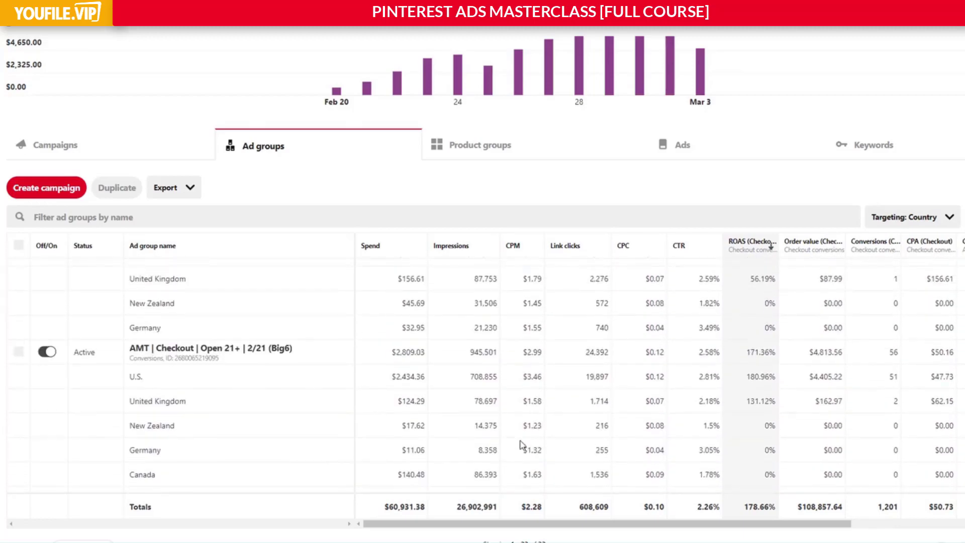
pyautogui.scroll(2, 522, 446)
pyautogui.scroll(8, 522, 446)
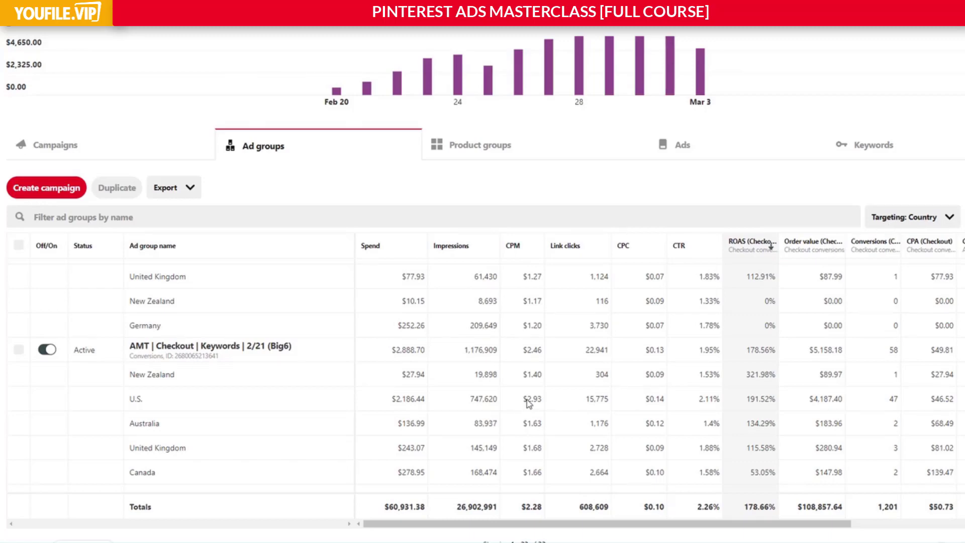
pyautogui.scroll(10, 501, 408)
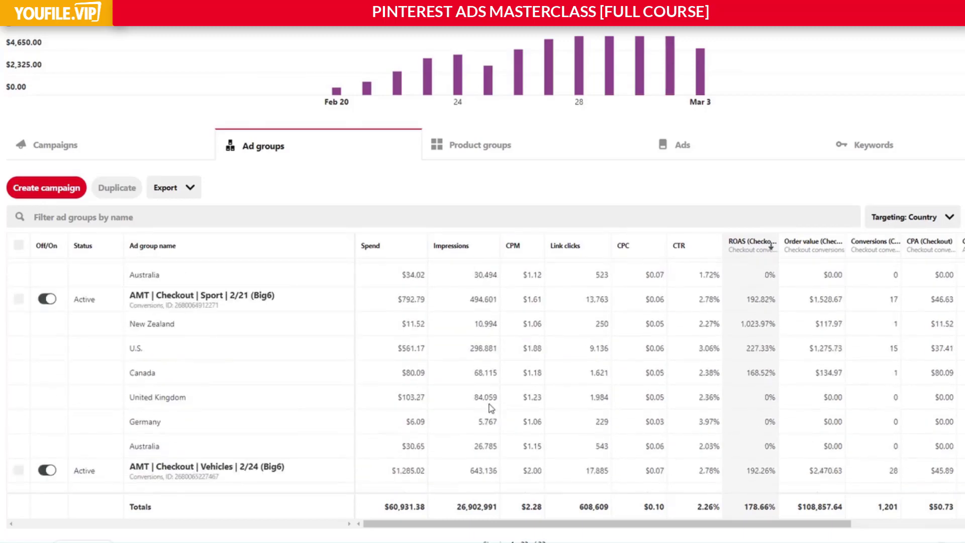
pyautogui.scroll(8, 489, 408)
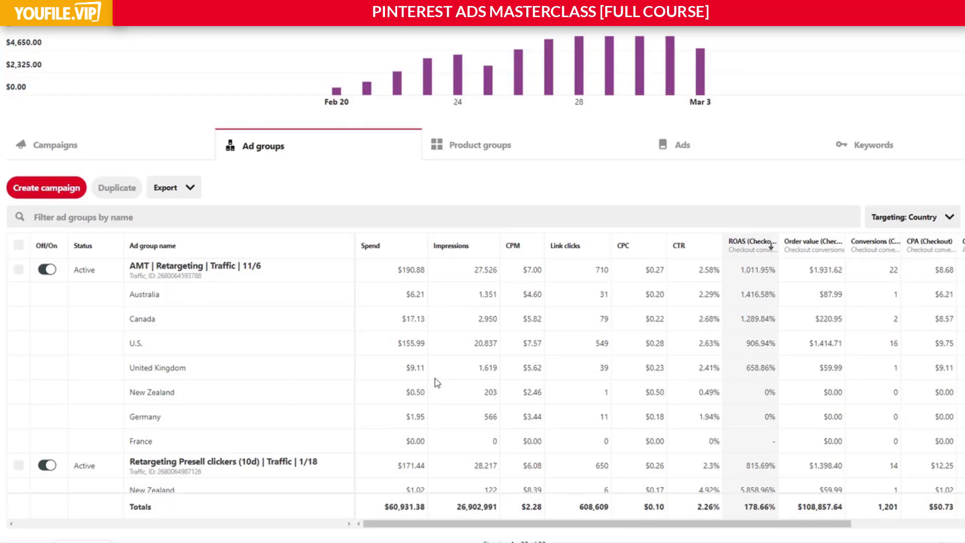
pyautogui.doubleClick(411, 369)
pyautogui.moveTo(743, 371); pyautogui.dragTo(788, 385)
pyautogui.click(788, 385)
# Set the report's date range to 11/1/2019 through 11/13/2019.
pyautogui.scroll(1, 542, 211)
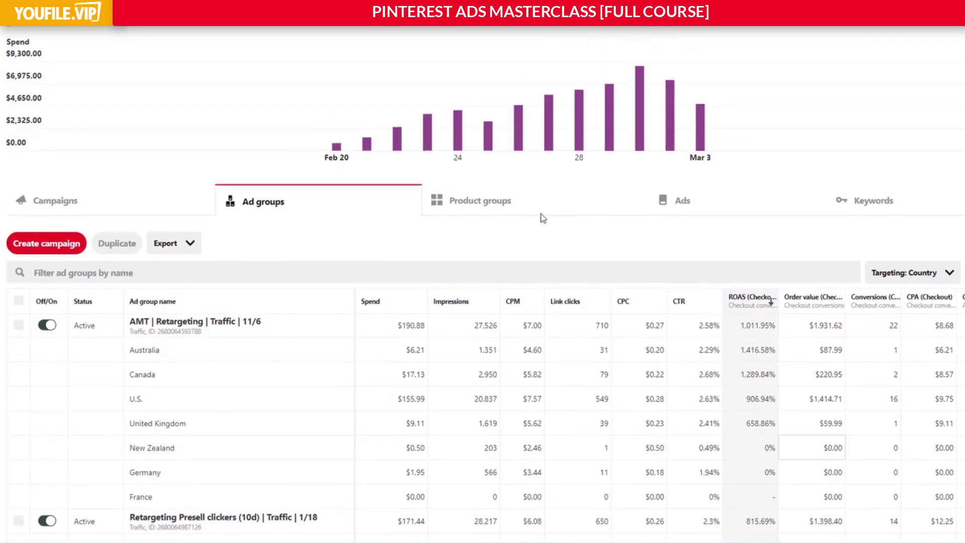
pyautogui.scroll(1, 539, 220)
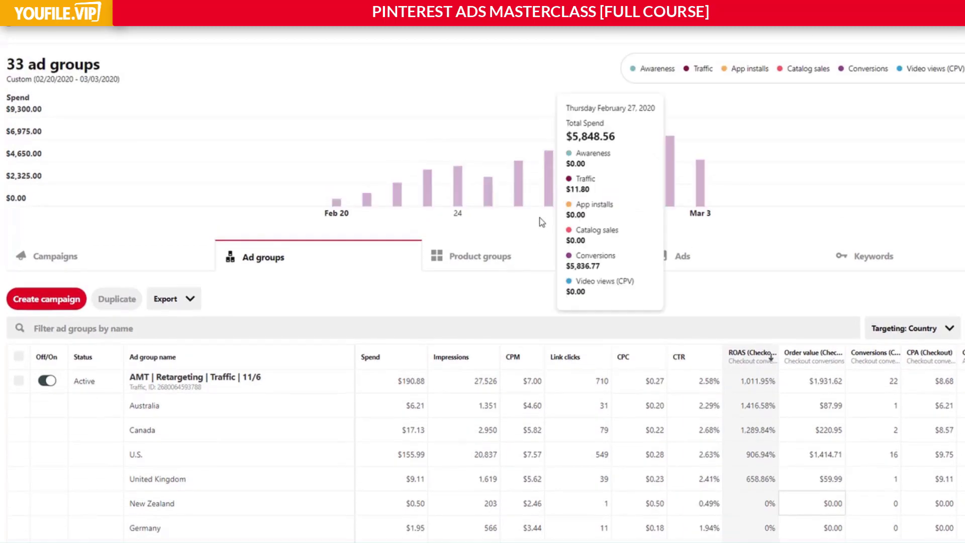
pyautogui.scroll(1, 475, 246)
pyautogui.click(209, 55)
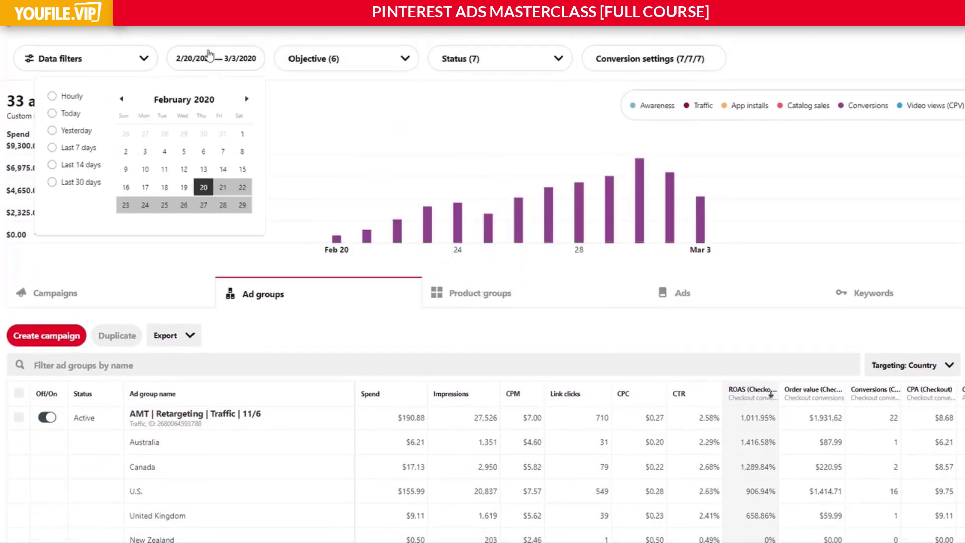
pyautogui.click(122, 101)
pyautogui.click(122, 101)
pyautogui.click(123, 100)
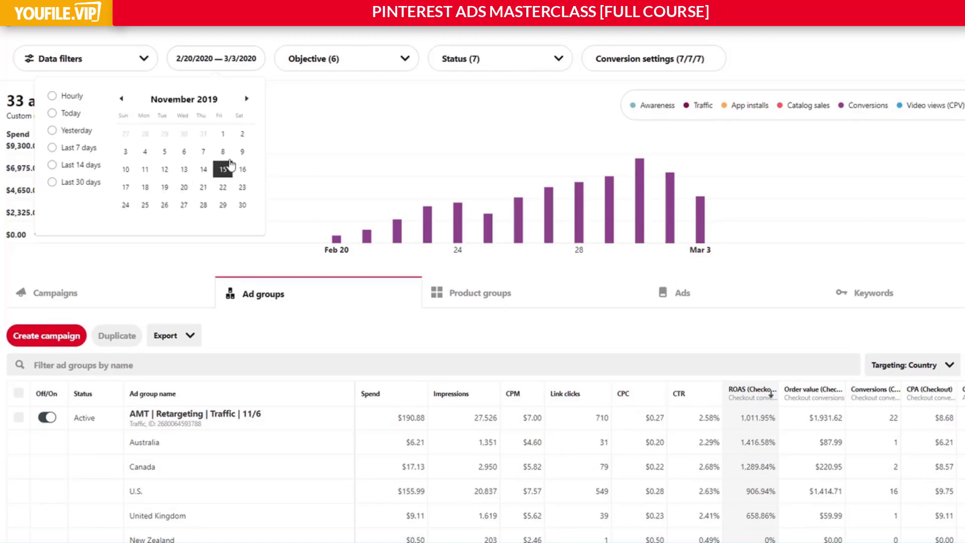
pyautogui.click(223, 134)
pyautogui.click(184, 169)
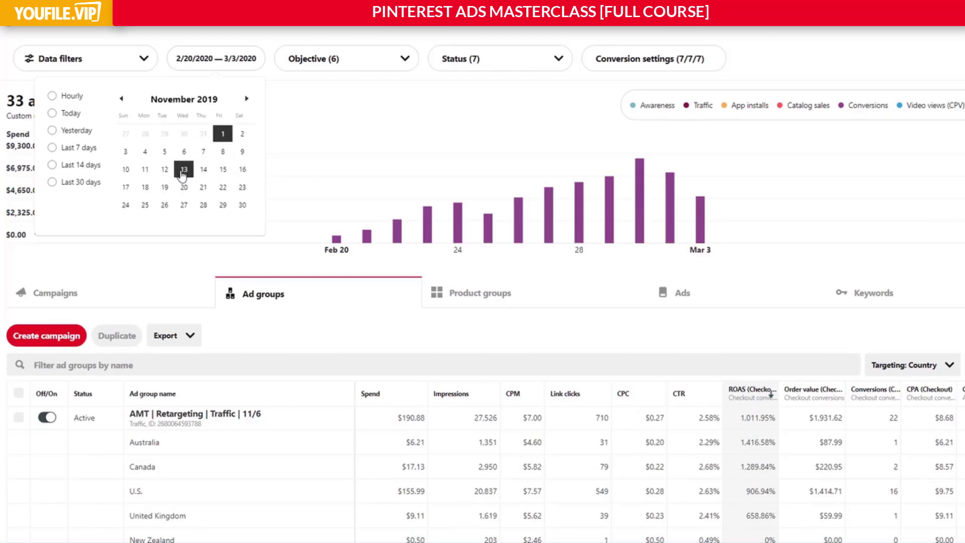
# Switch to the campaign-level report and filter it to include all campaign statuses and all ad group statuses.
pyautogui.click(148, 288)
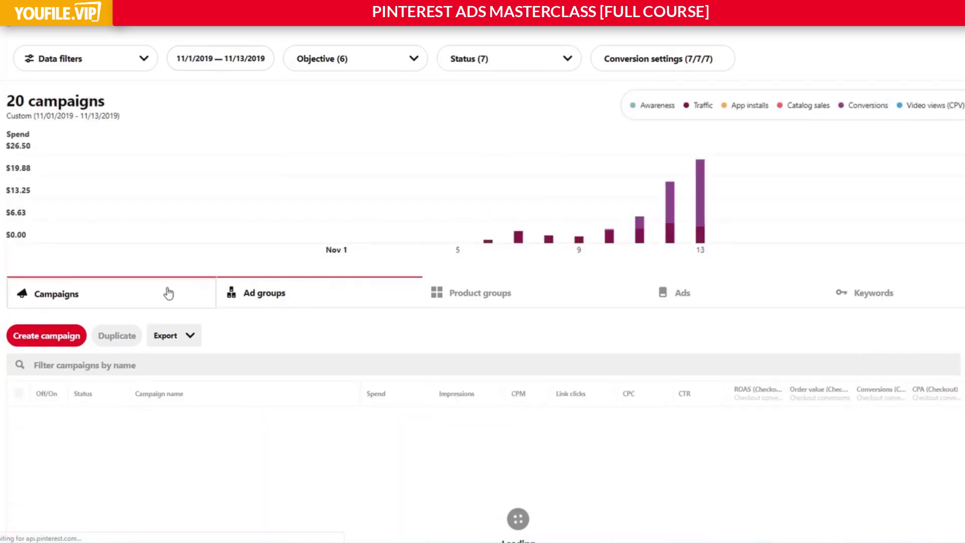
pyautogui.scroll(-4, 201, 306)
pyautogui.scroll(4, 455, 162)
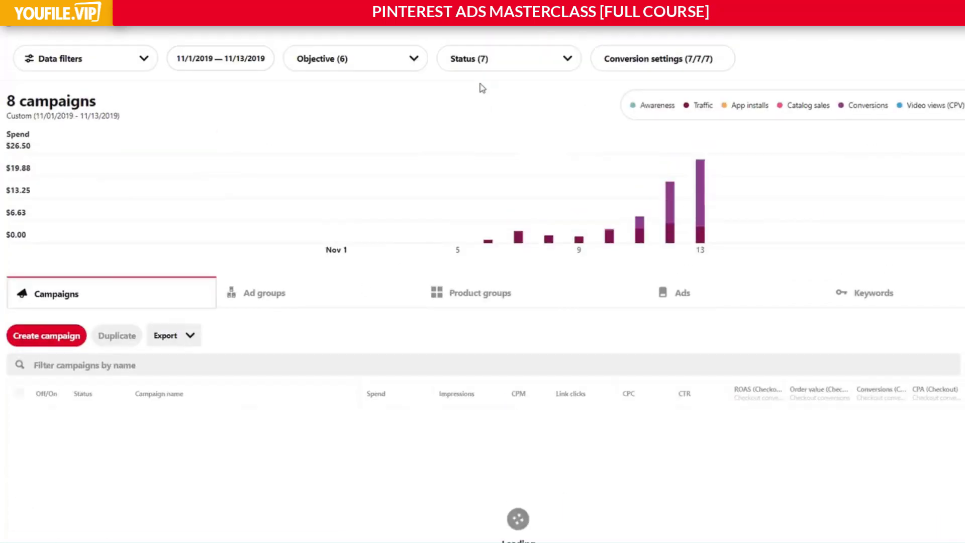
pyautogui.click(408, 66)
pyautogui.click(463, 70)
pyautogui.click(465, 102)
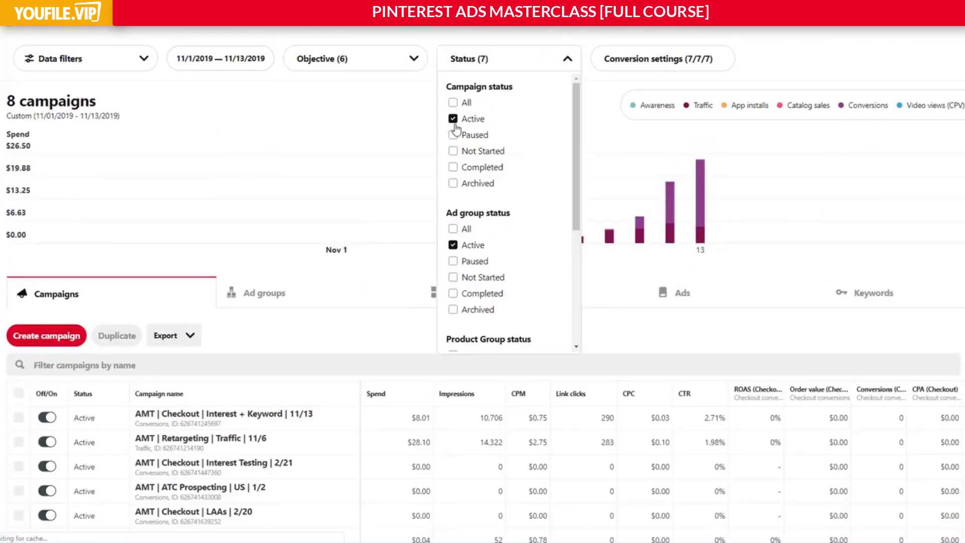
pyautogui.click(456, 229)
pyautogui.scroll(-4, 482, 271)
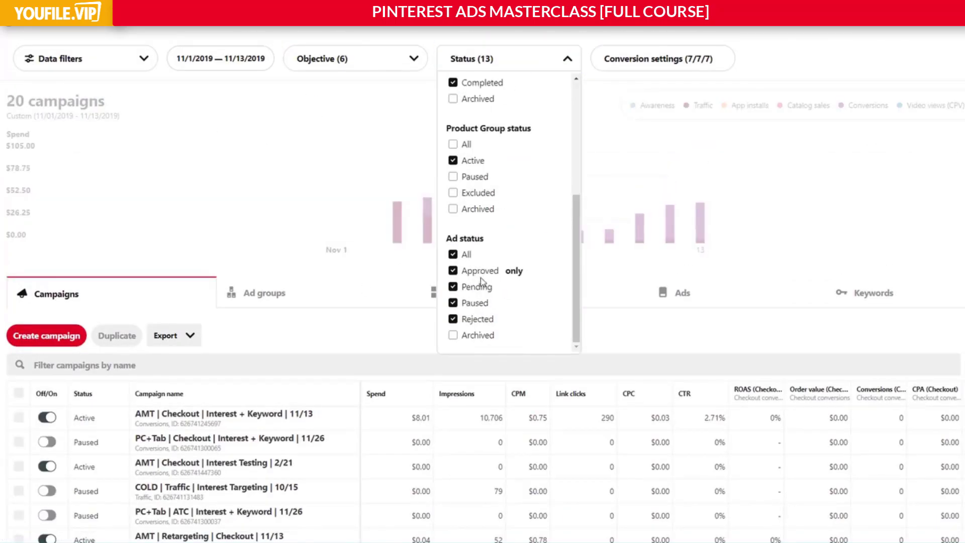
pyautogui.scroll(-2, 620, 241)
pyautogui.click(628, 232)
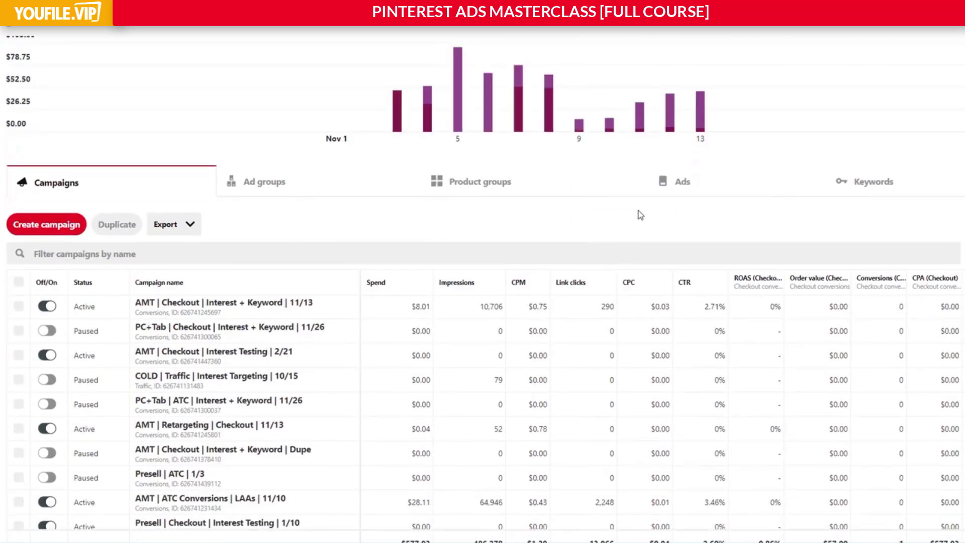
# Review the campaigns for the first half of November 2019 and examine their totals from spend through checkout CPA.
pyautogui.scroll(-2, 643, 216)
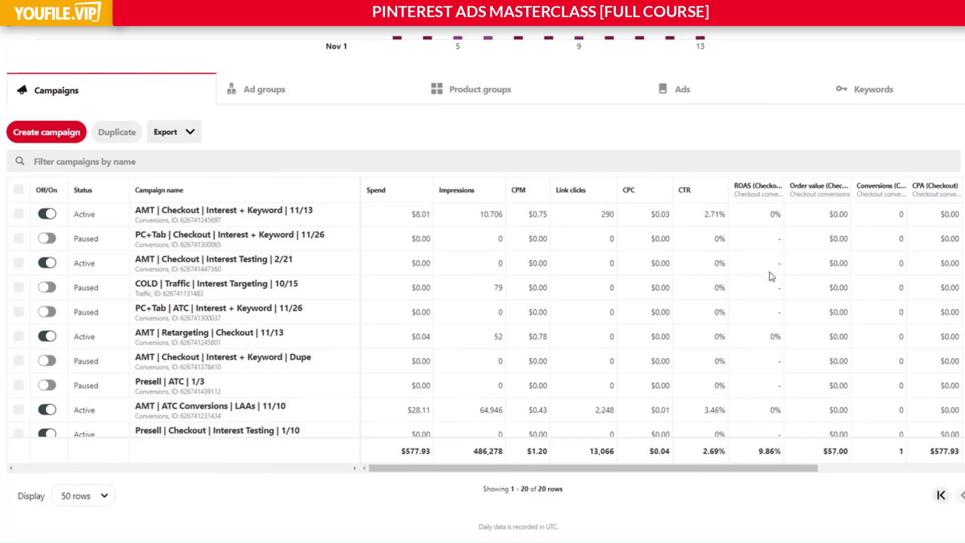
pyautogui.scroll(-4, 782, 342)
pyautogui.scroll(-1, 780, 345)
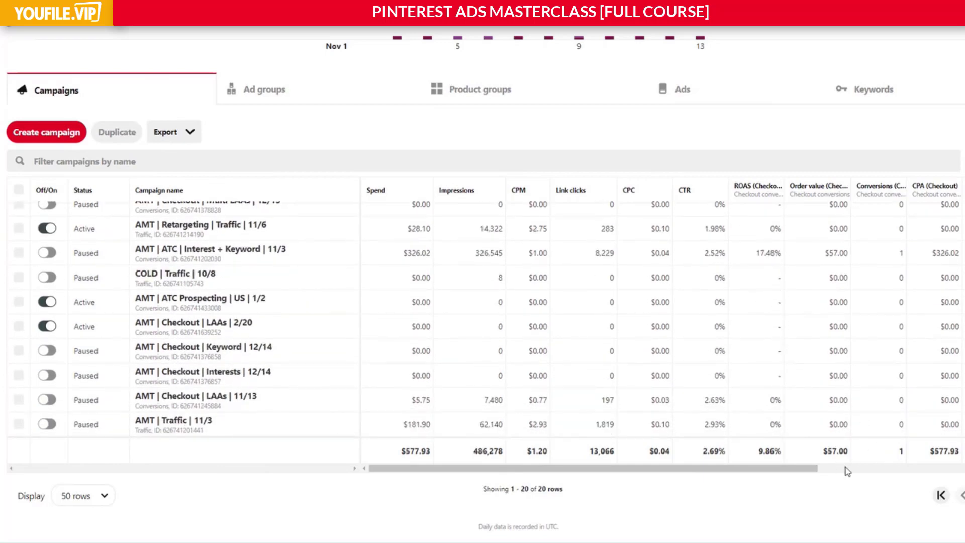
pyautogui.moveTo(401, 456); pyautogui.dragTo(913, 457)
pyautogui.click(883, 454)
pyautogui.scroll(2, 491, 377)
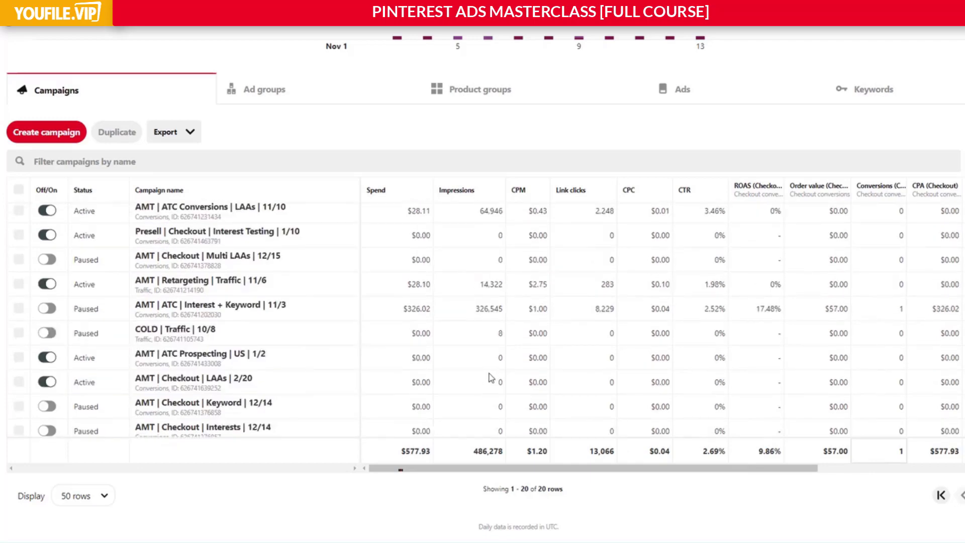
pyautogui.scroll(7, 491, 378)
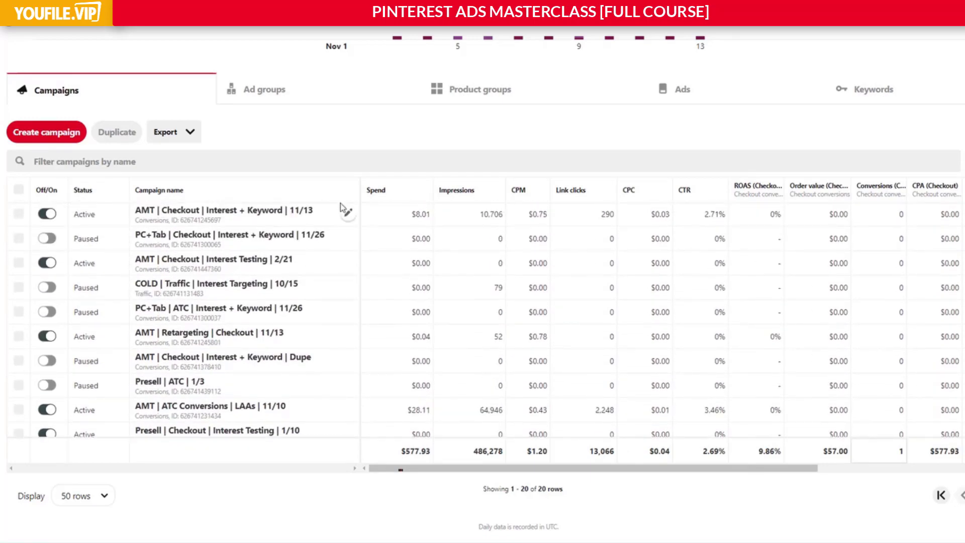
# Change the report's date range to 11/14/2019 through 11/30/2019.
pyautogui.scroll(7, 341, 204)
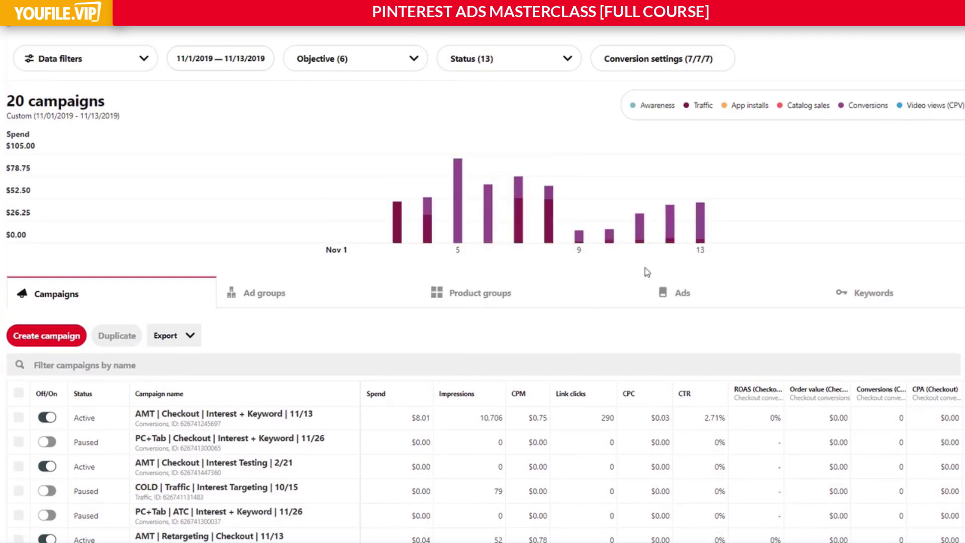
pyautogui.click(226, 59)
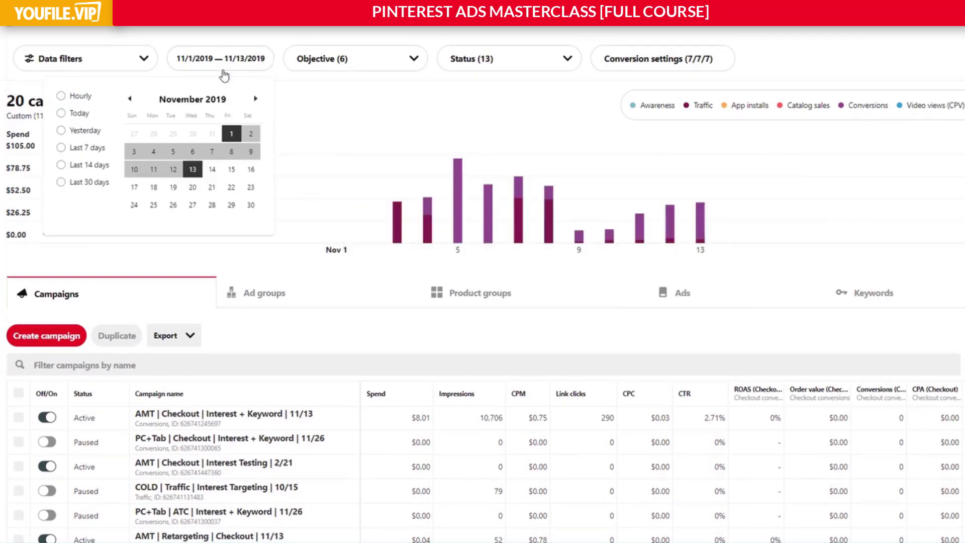
pyautogui.click(212, 171)
pyautogui.click(251, 204)
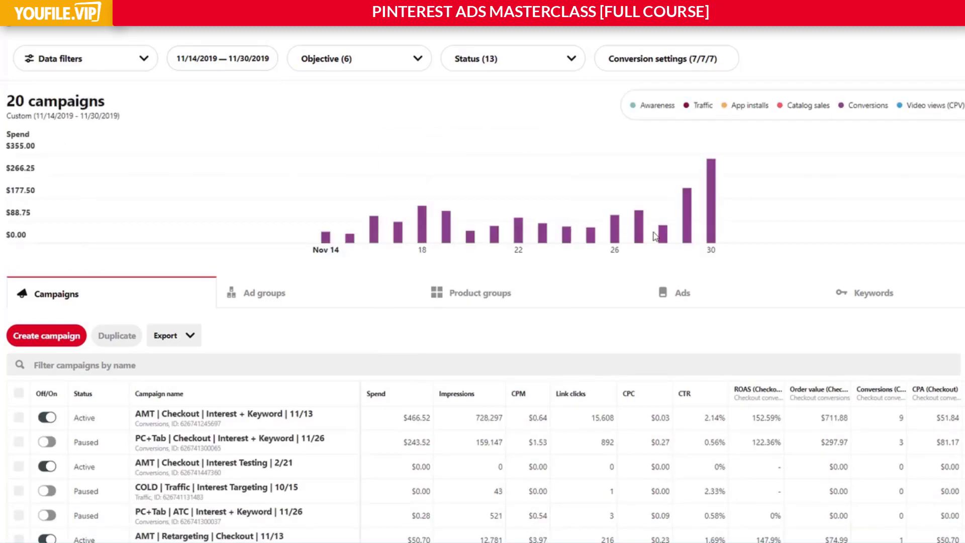
# Examine the total spend, ROAS, order value, conversions and CPA across all campaigns for the second half of November.
pyautogui.scroll(-4, 696, 245)
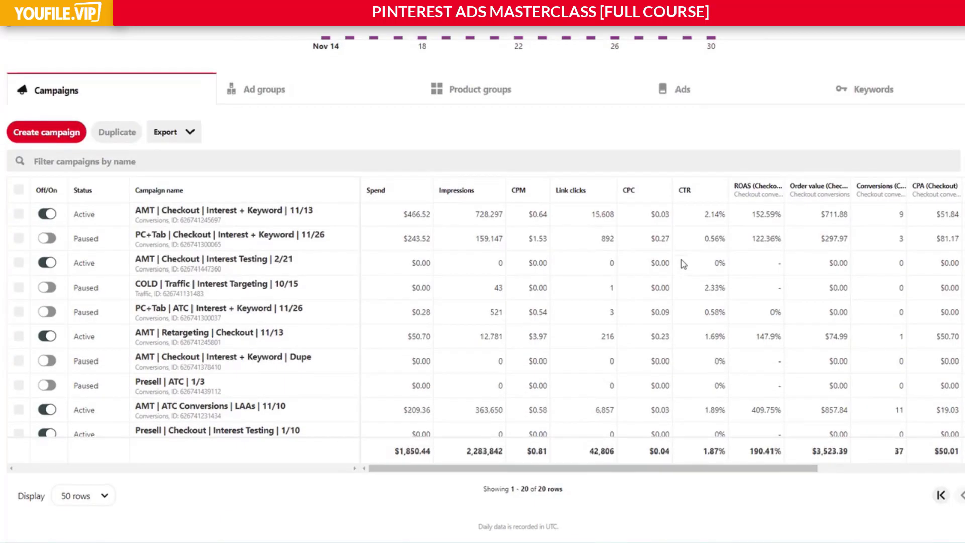
pyautogui.doubleClick(755, 455)
pyautogui.moveTo(394, 452); pyautogui.dragTo(426, 454)
pyautogui.doubleClick(765, 452)
pyautogui.moveTo(816, 451); pyautogui.dragTo(934, 455)
pyautogui.click(908, 455)
pyautogui.moveTo(854, 452); pyautogui.dragTo(747, 452)
pyautogui.click(748, 452)
# Look through the individual campaign rows for the second half of November to compare their spend and checkout ROAS.
pyautogui.scroll(-5, 490, 344)
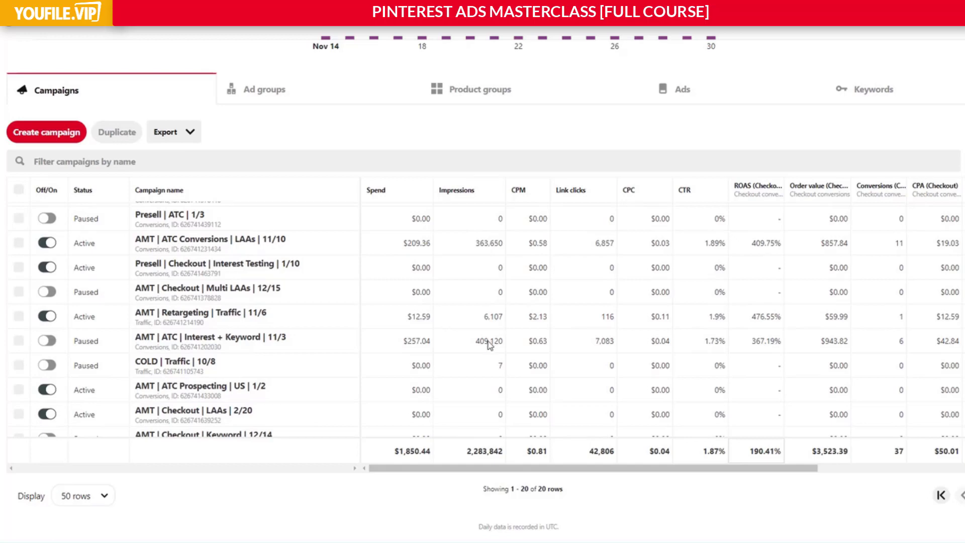
pyautogui.scroll(-3, 572, 329)
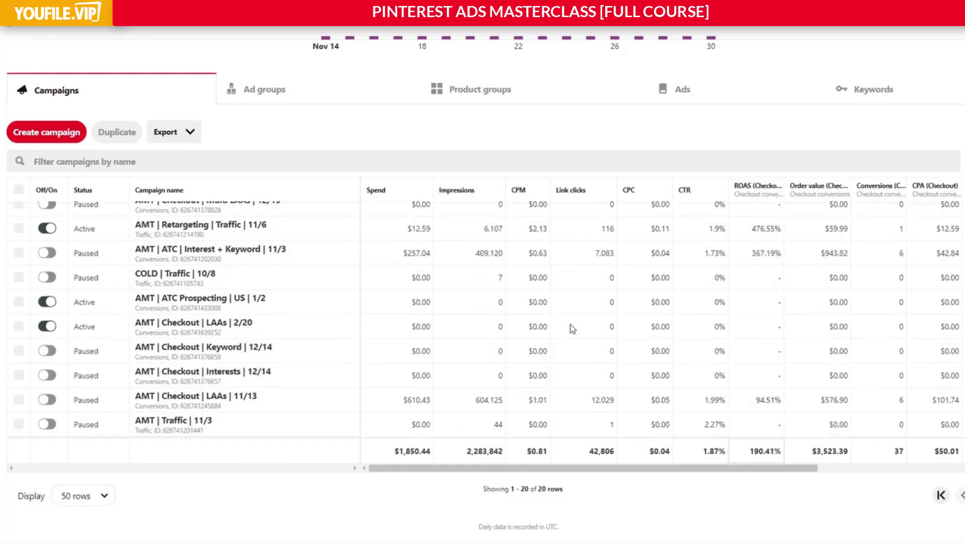
pyautogui.scroll(8, 585, 326)
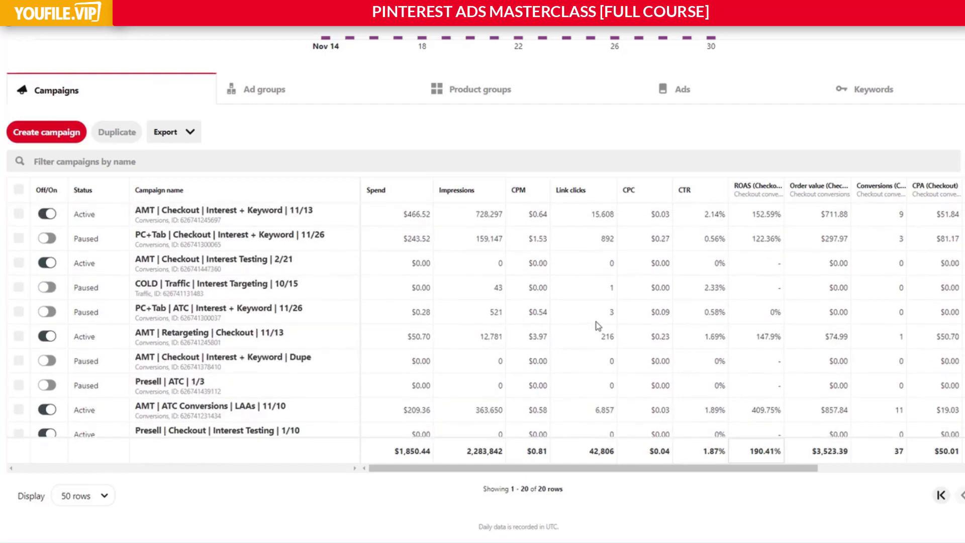
pyautogui.scroll(3, 598, 316)
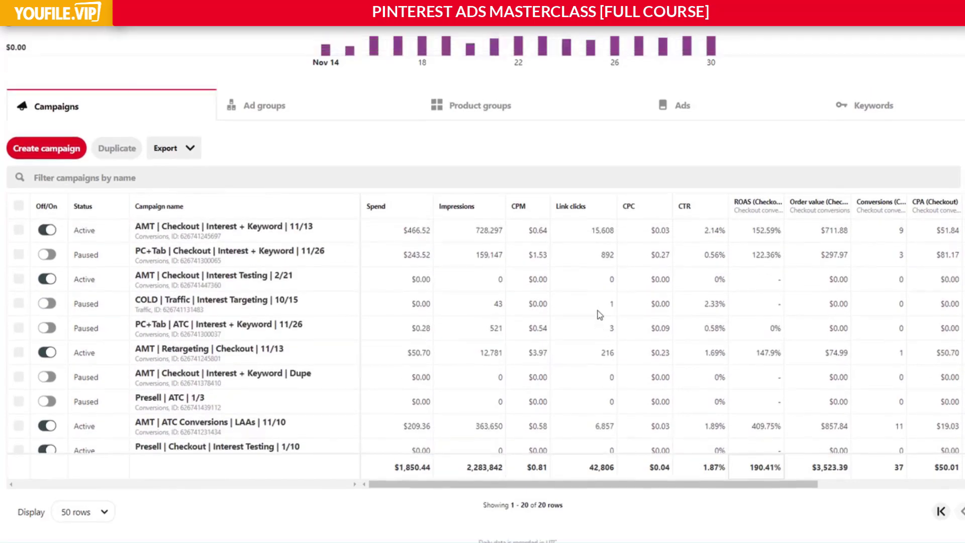